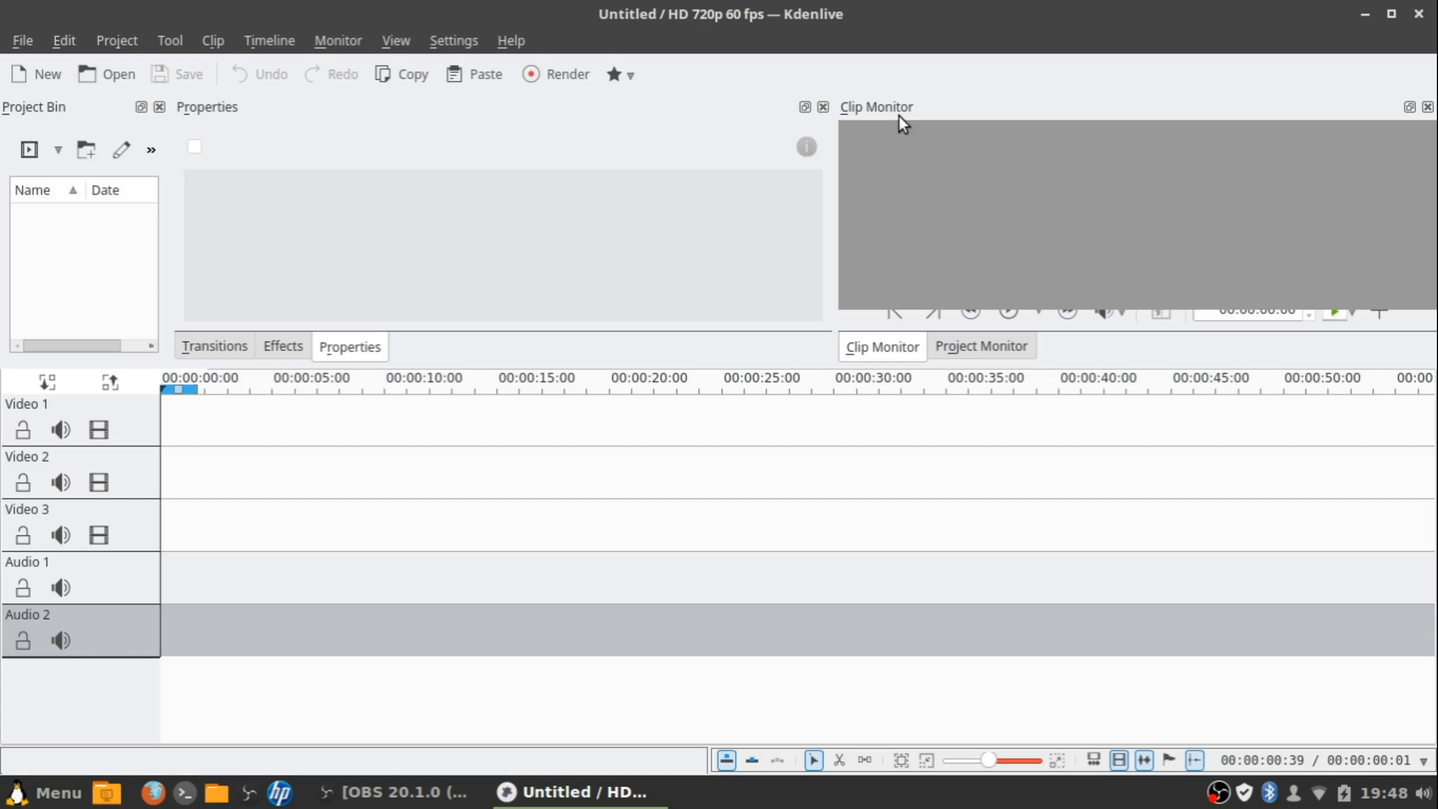
Toggle between the Project and Clip monitor views, ending on the Clip monitor
click(962, 349)
click(908, 353)
click(986, 343)
click(864, 349)
Browse the File menu's Open Recent list, then the Edit and Project menus
click(25, 41)
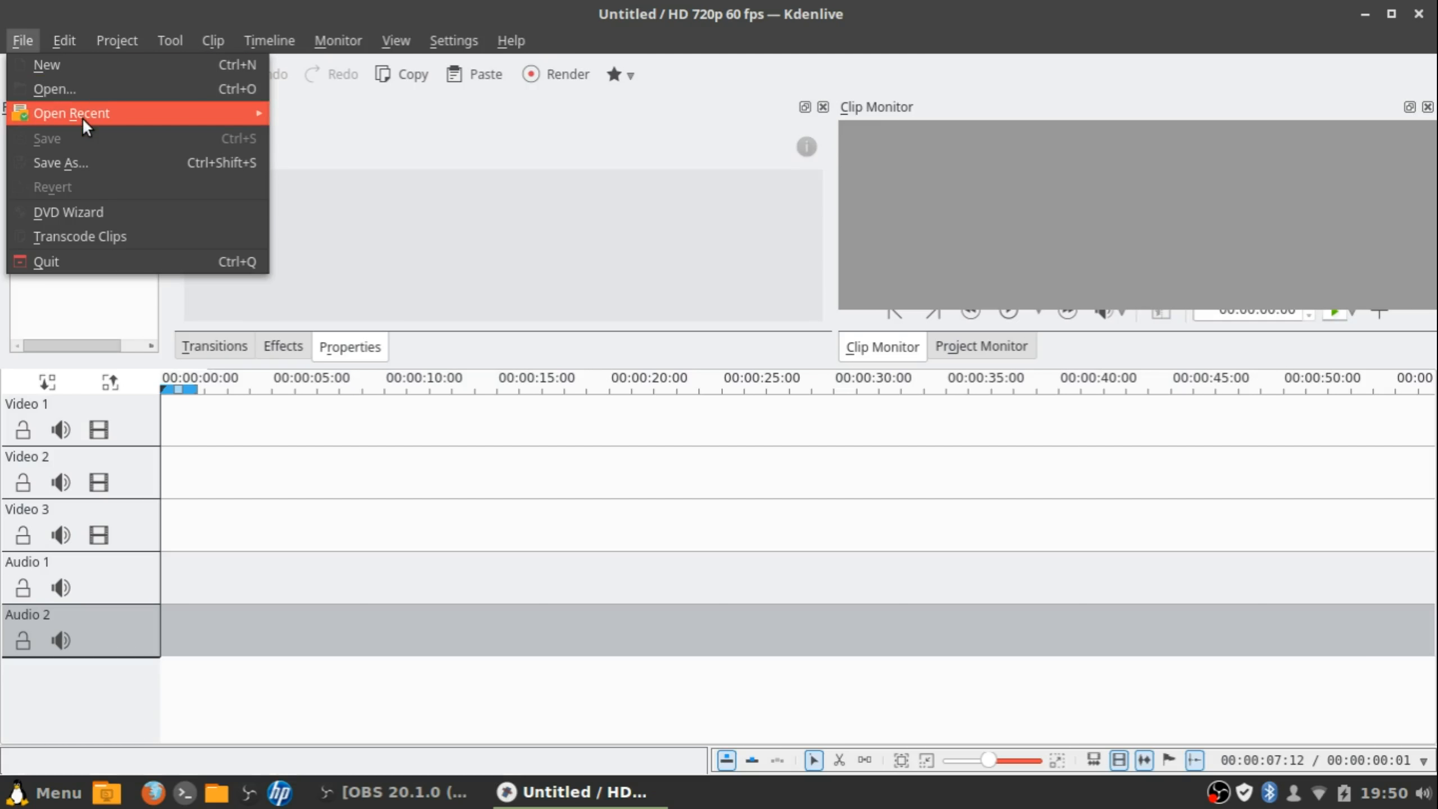
mouse_move(85, 122)
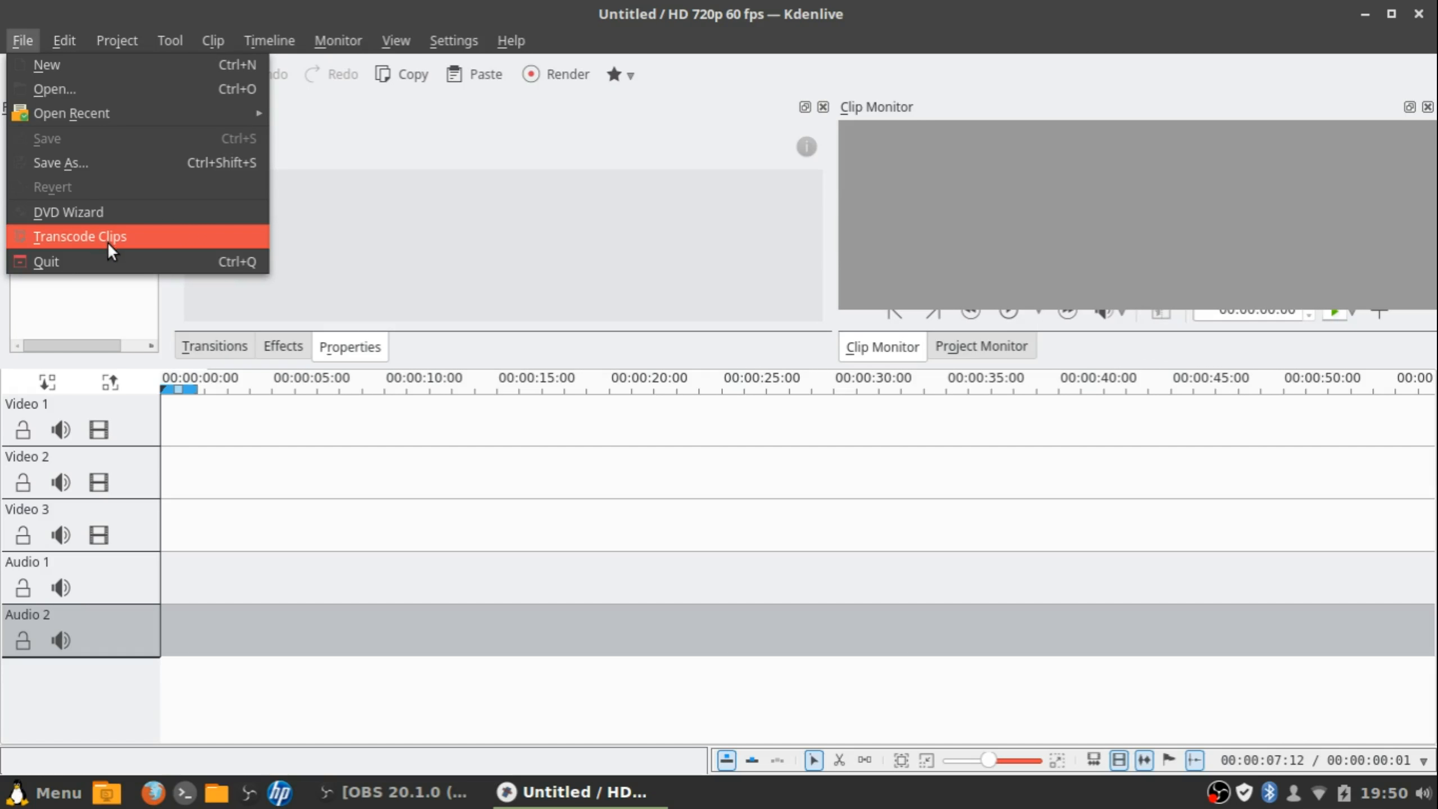
click(72, 295)
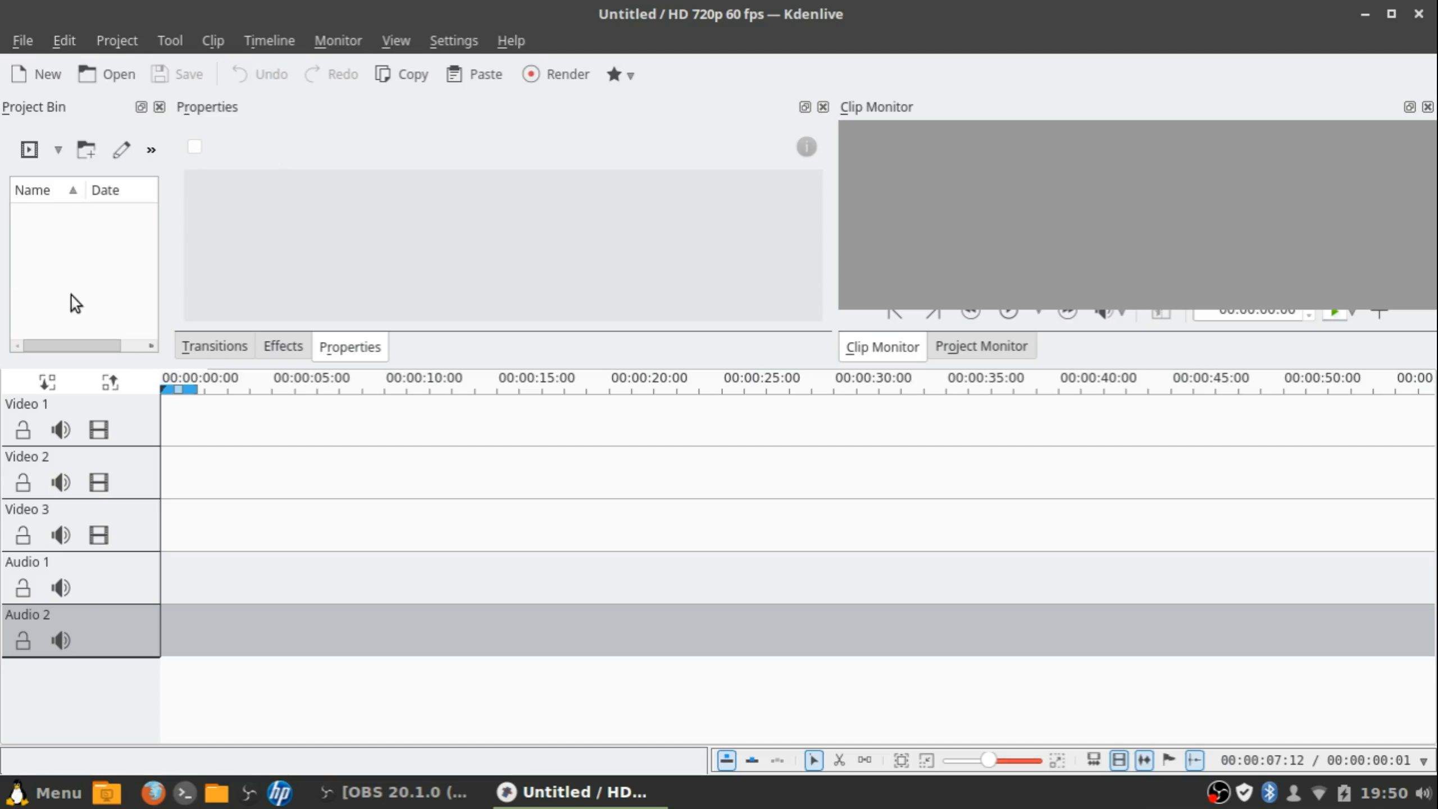
click(67, 37)
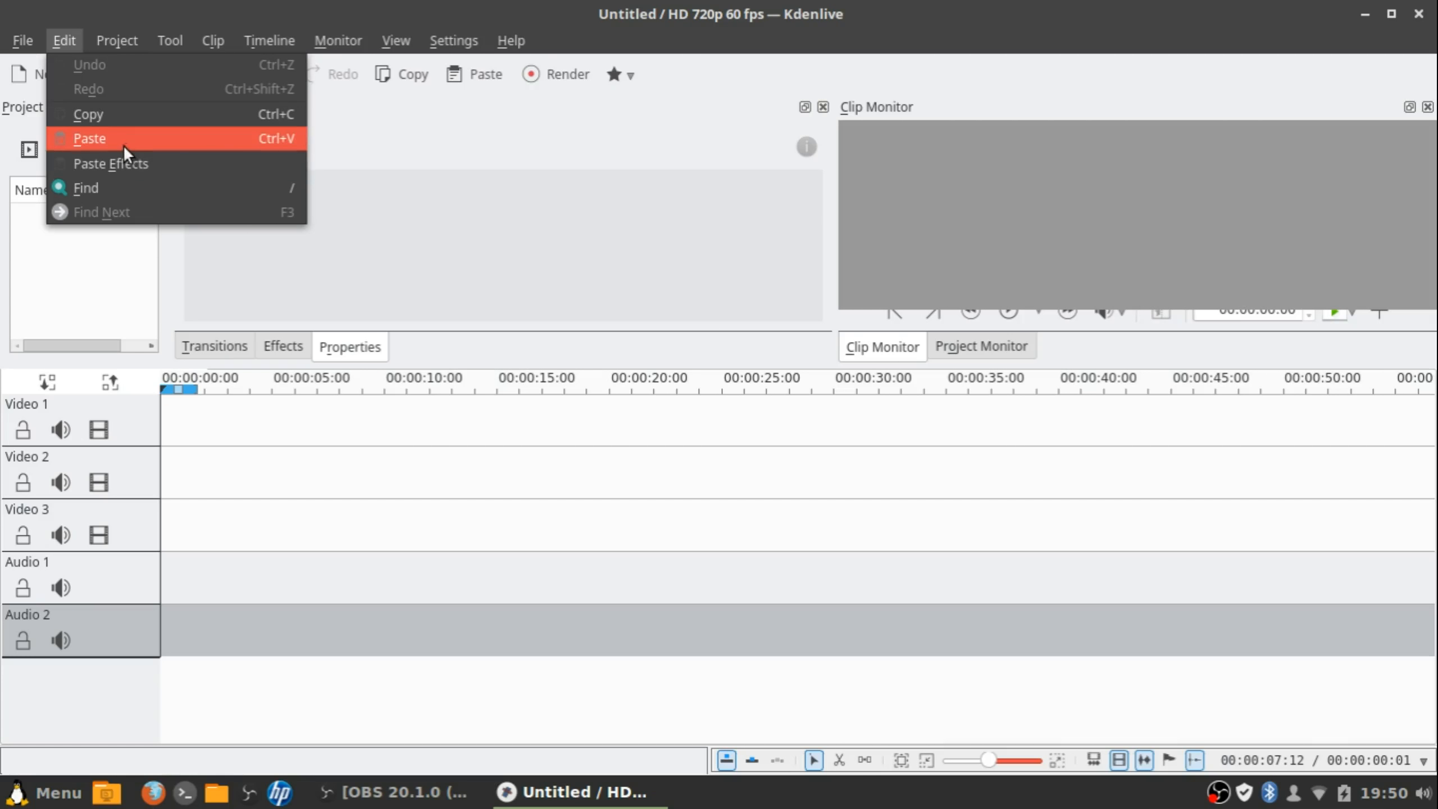
mouse_move(100, 40)
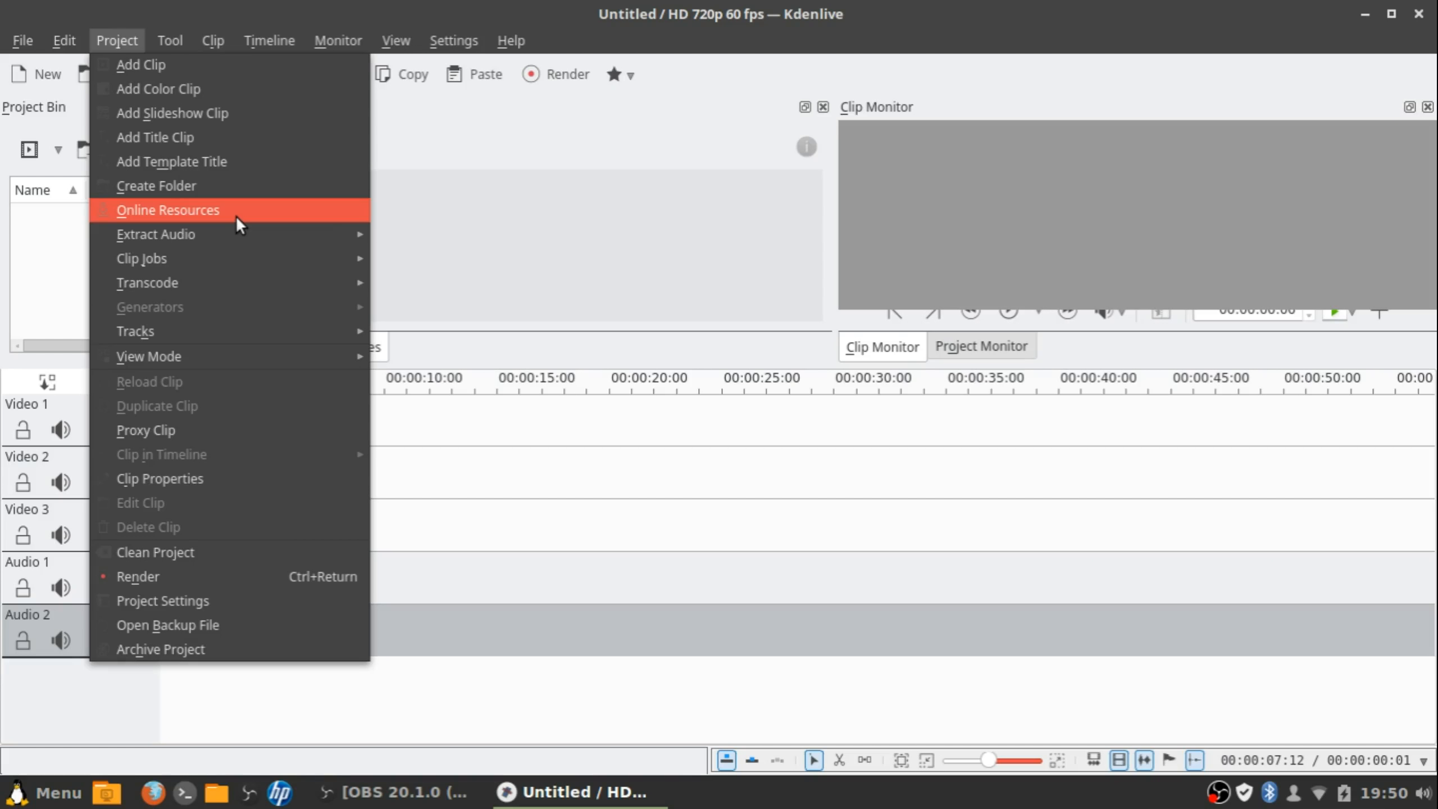
Look through the Project menu's Clip Jobs, Transcode, Tracks and View Mode submenus, then the Clip menu
mouse_move(223, 254)
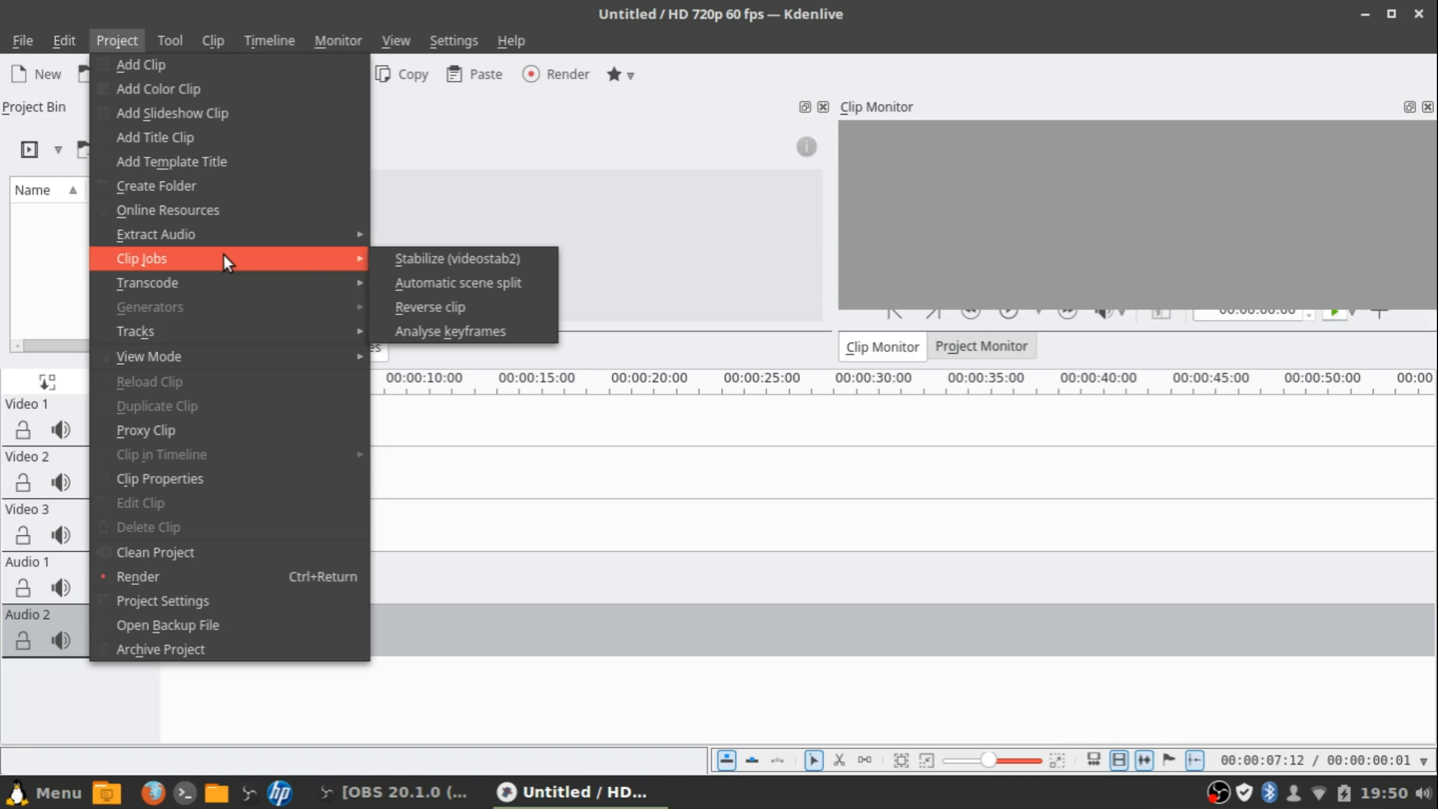
mouse_move(211, 292)
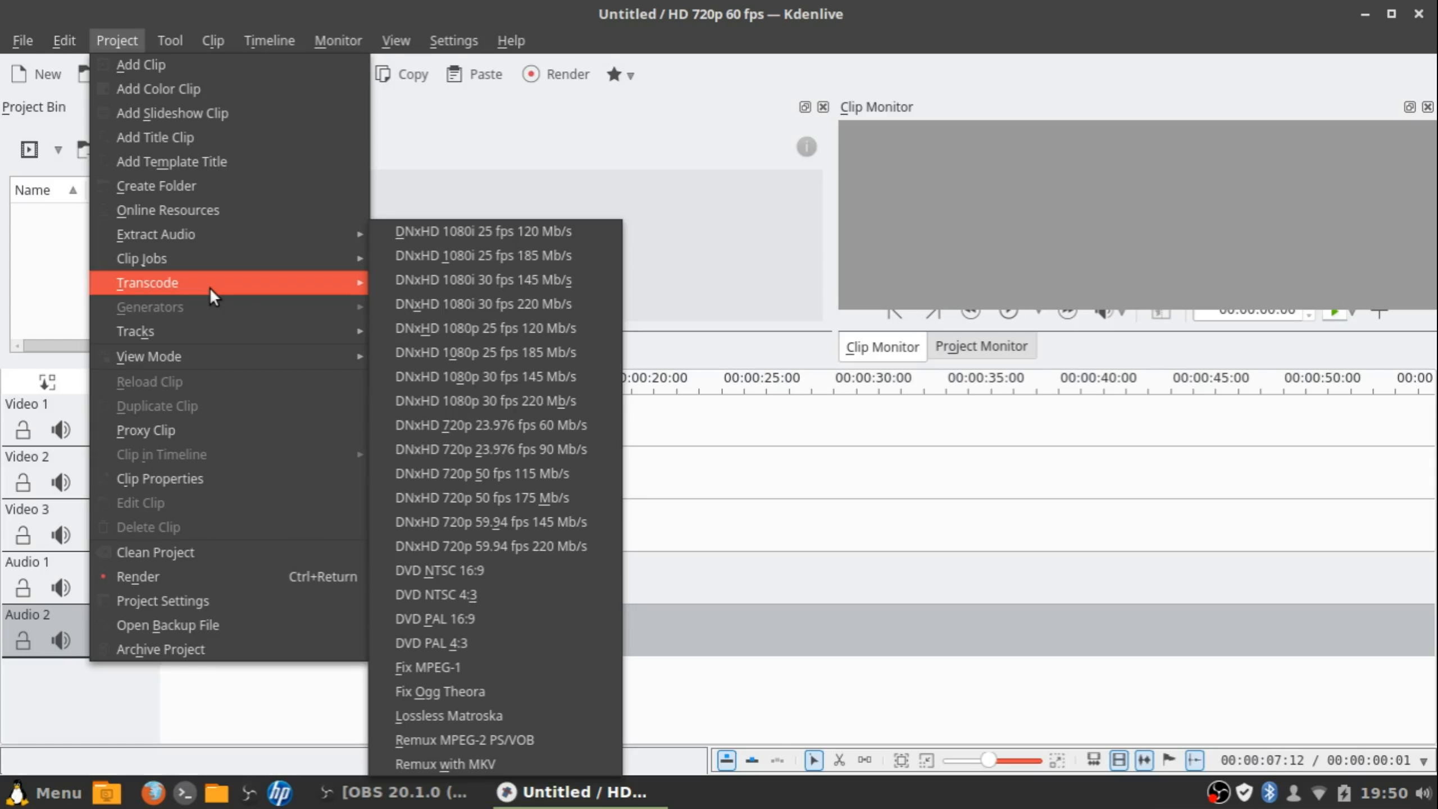
mouse_move(174, 331)
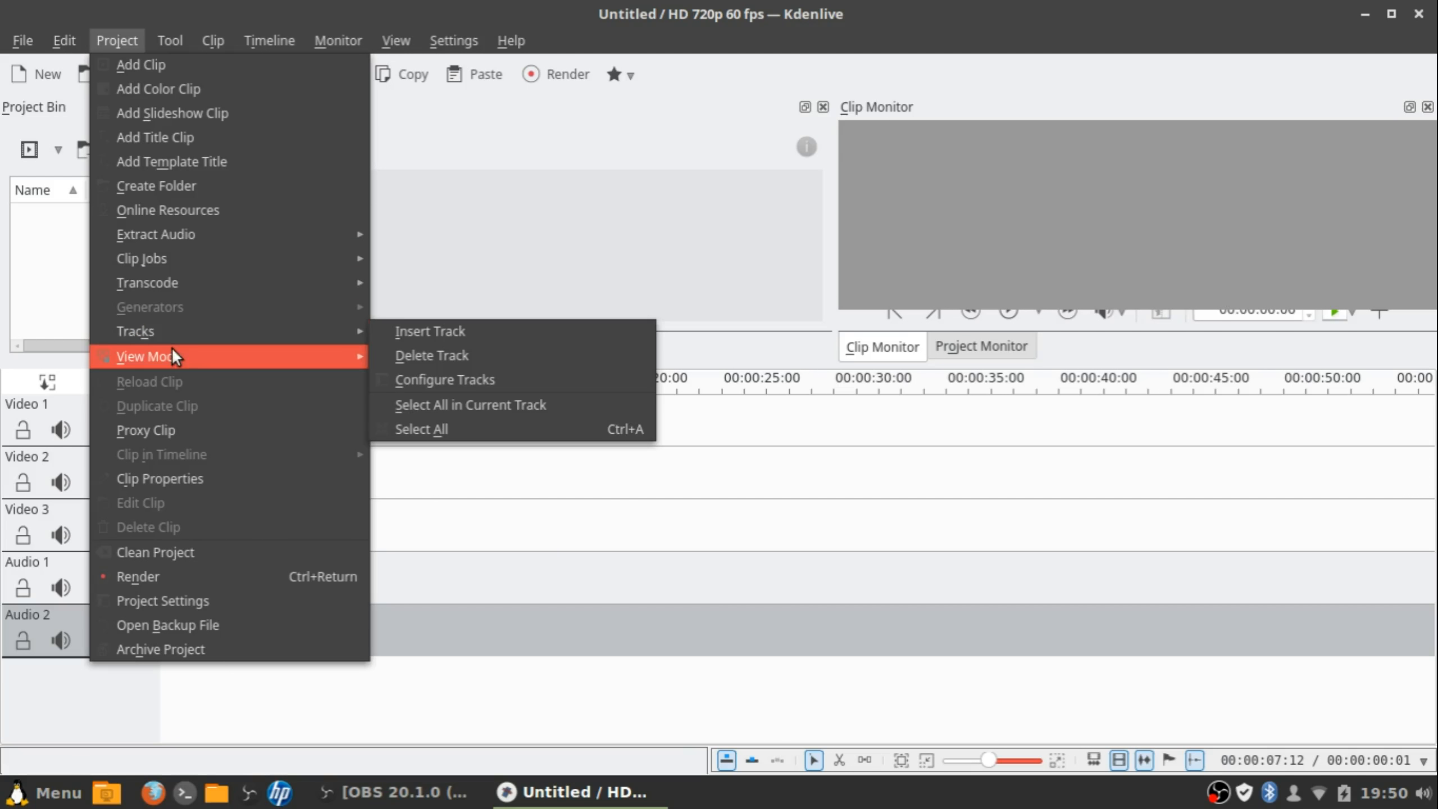
mouse_move(170, 356)
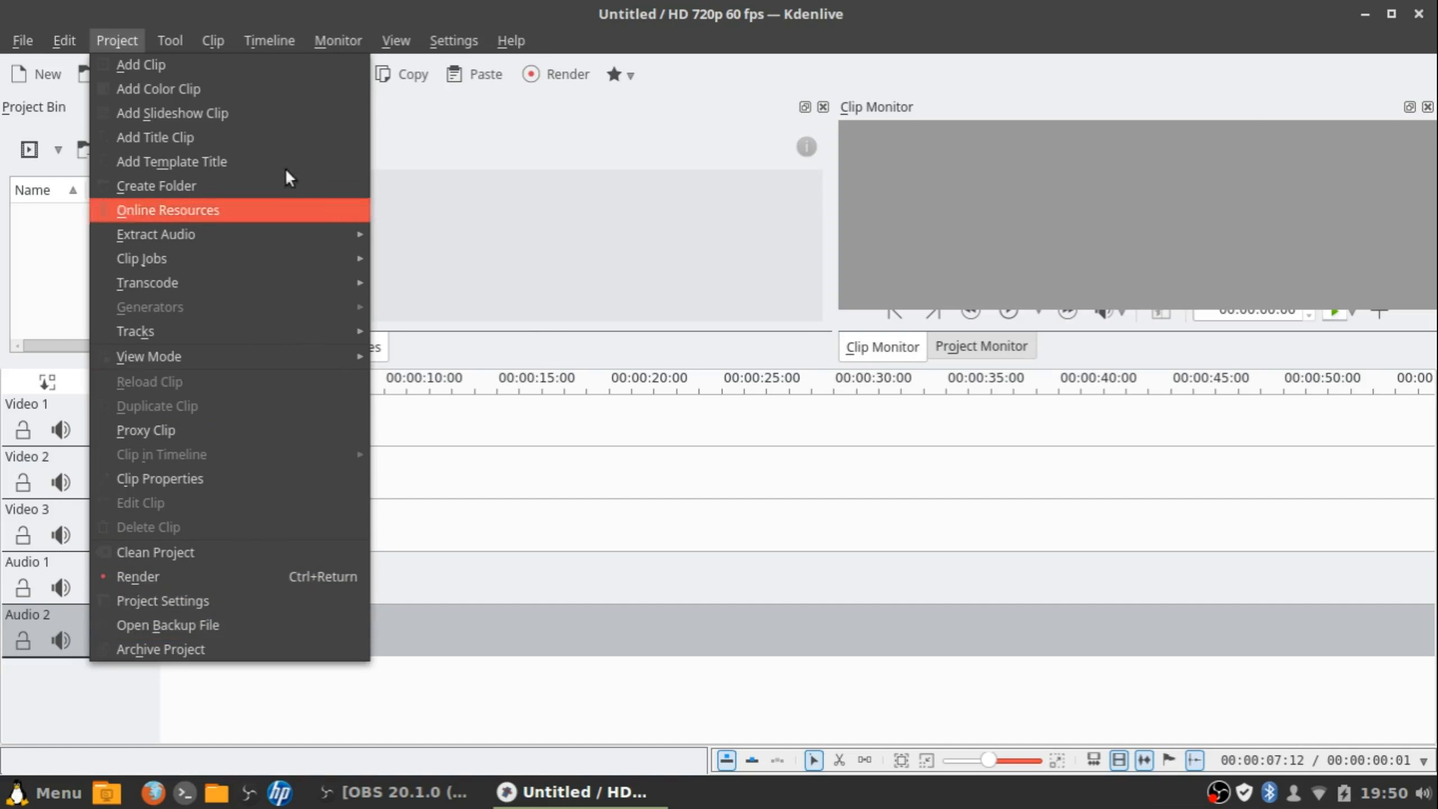
mouse_move(173, 34)
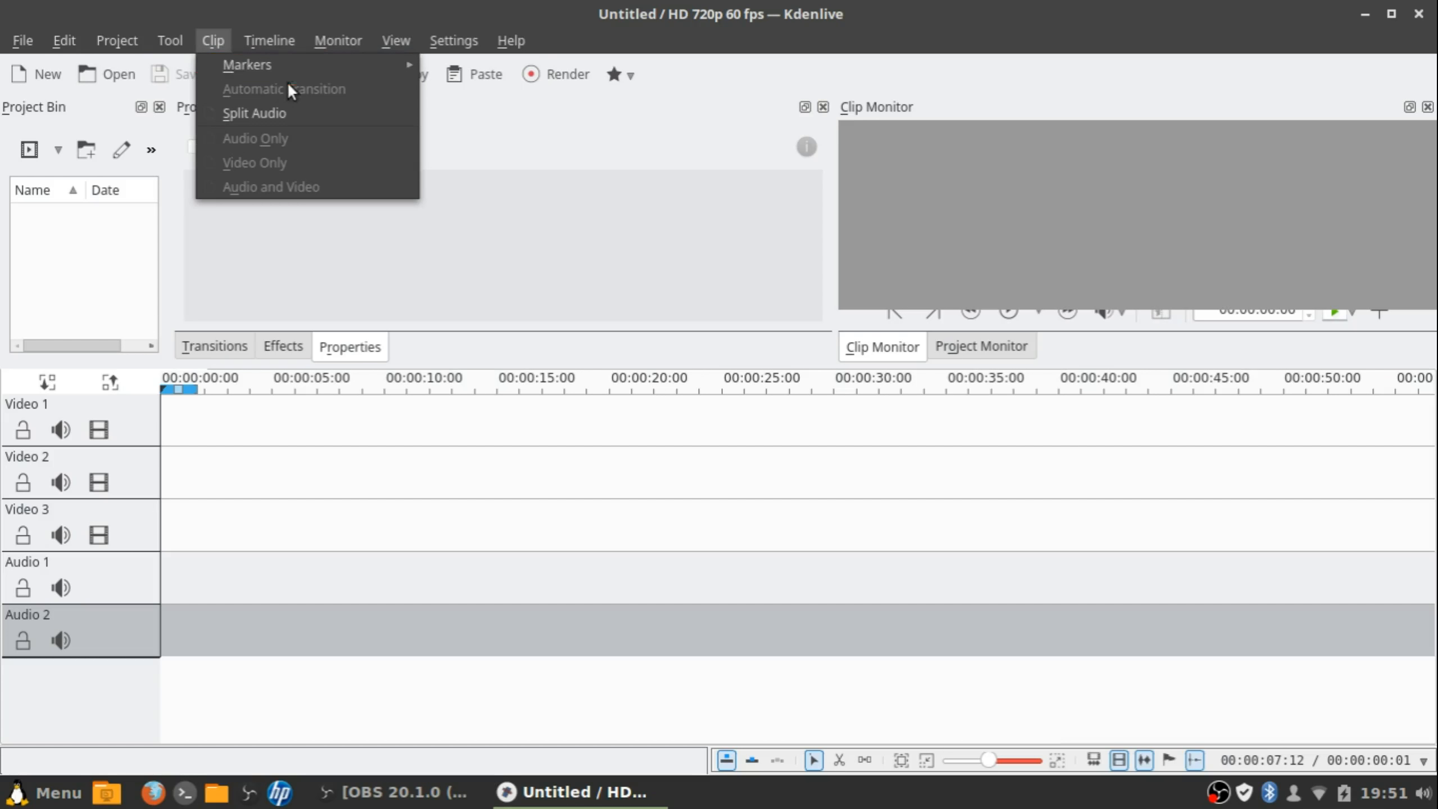
Browse the Timeline menu and run Monitor > Insert Zone in Timeline
mouse_move(280, 41)
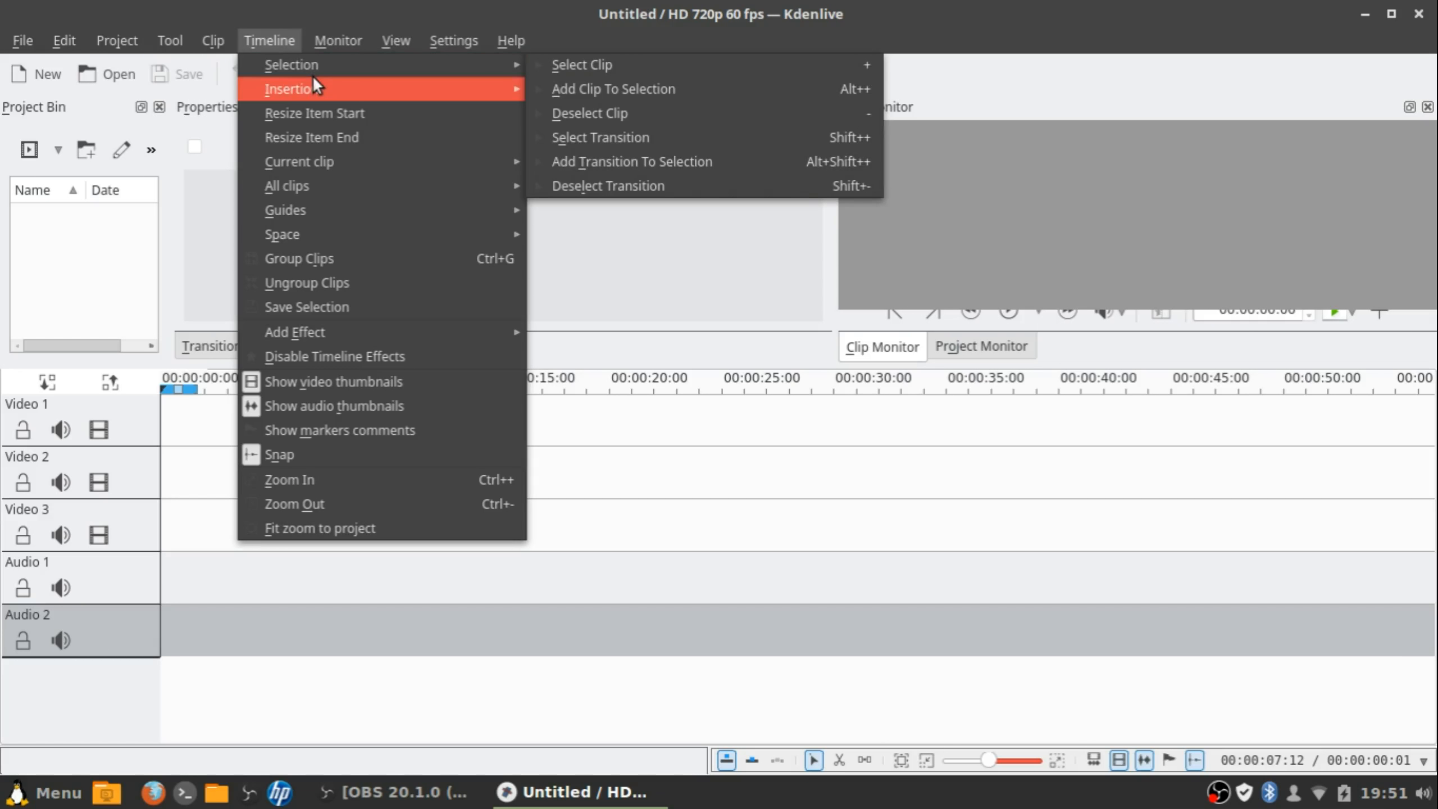
mouse_move(348, 93)
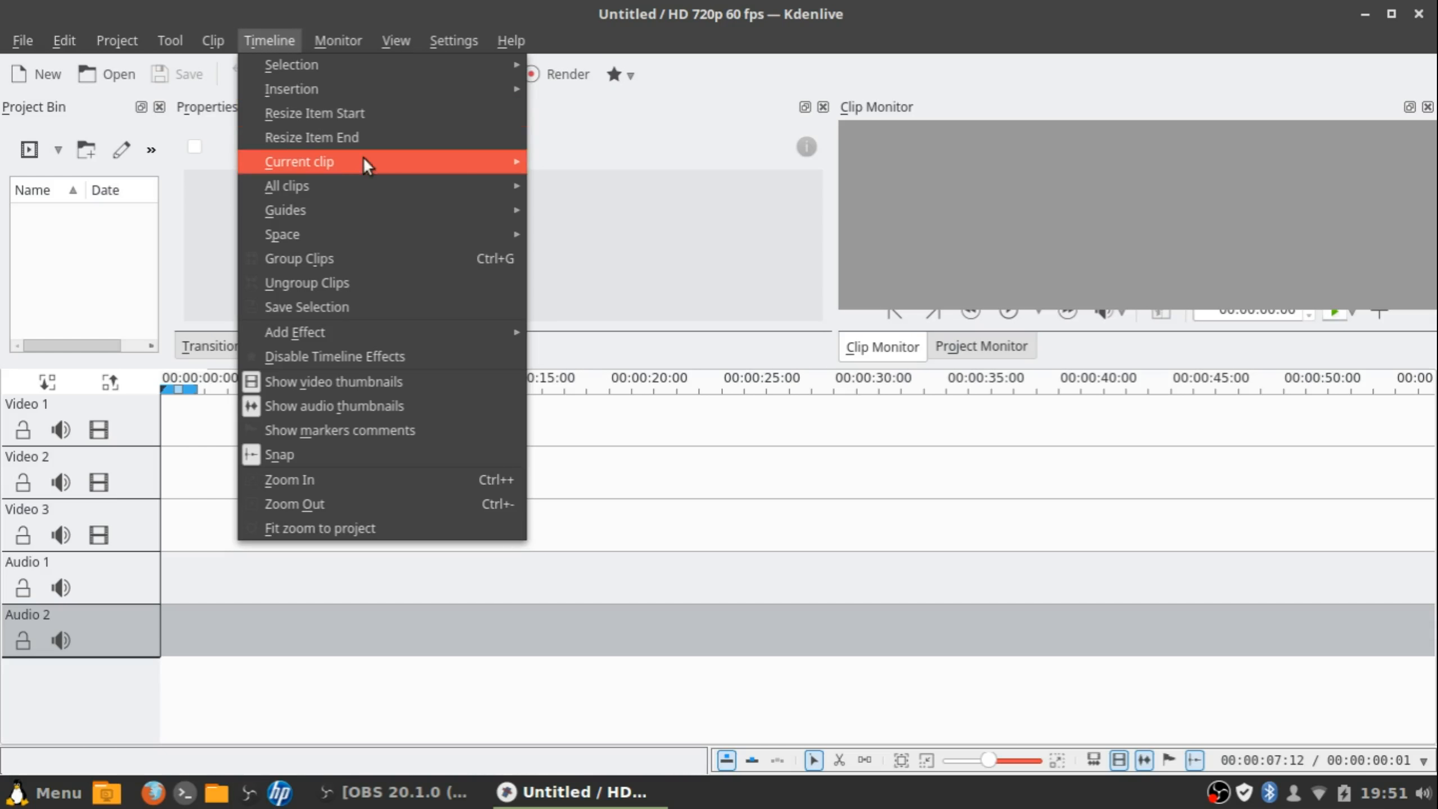
mouse_move(363, 159)
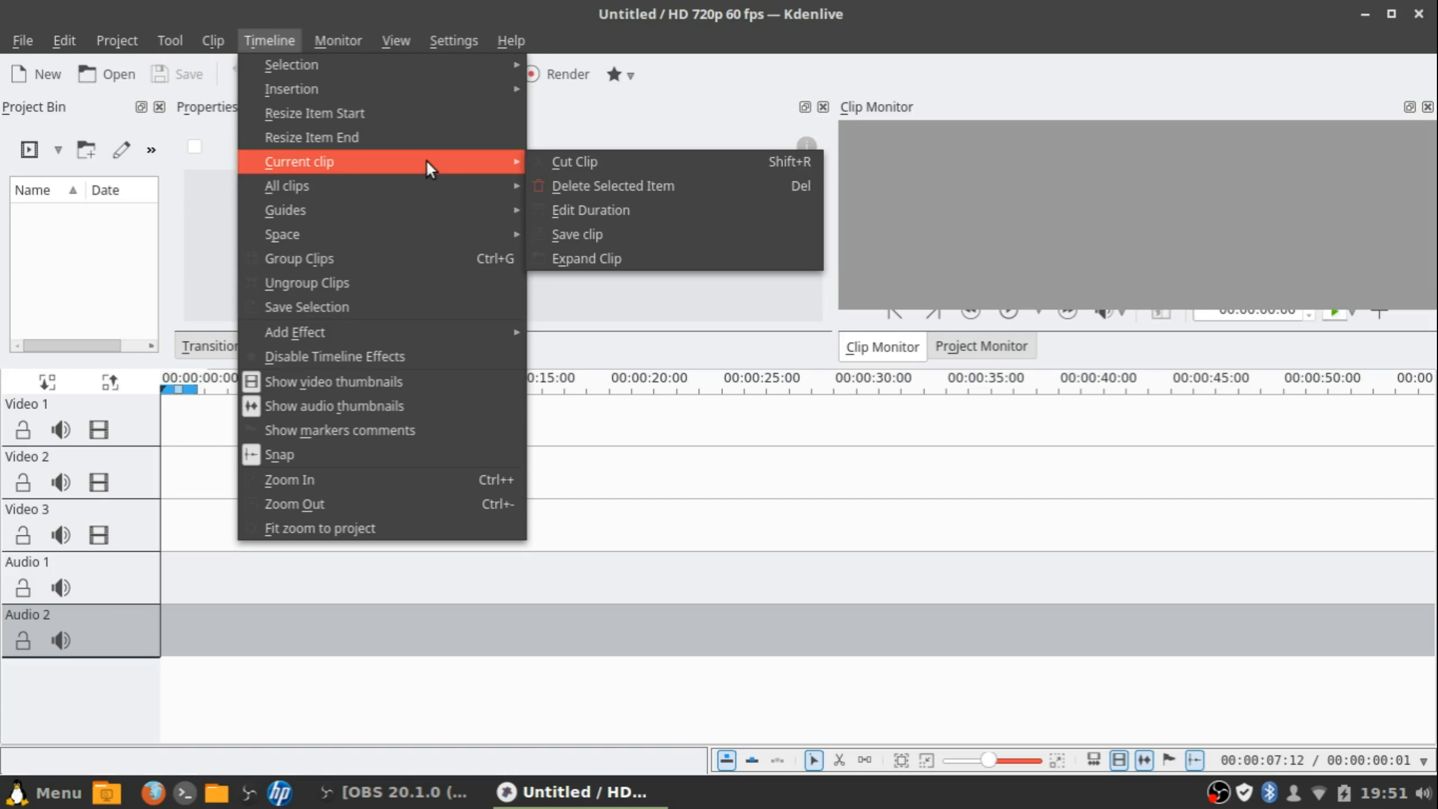
mouse_move(354, 238)
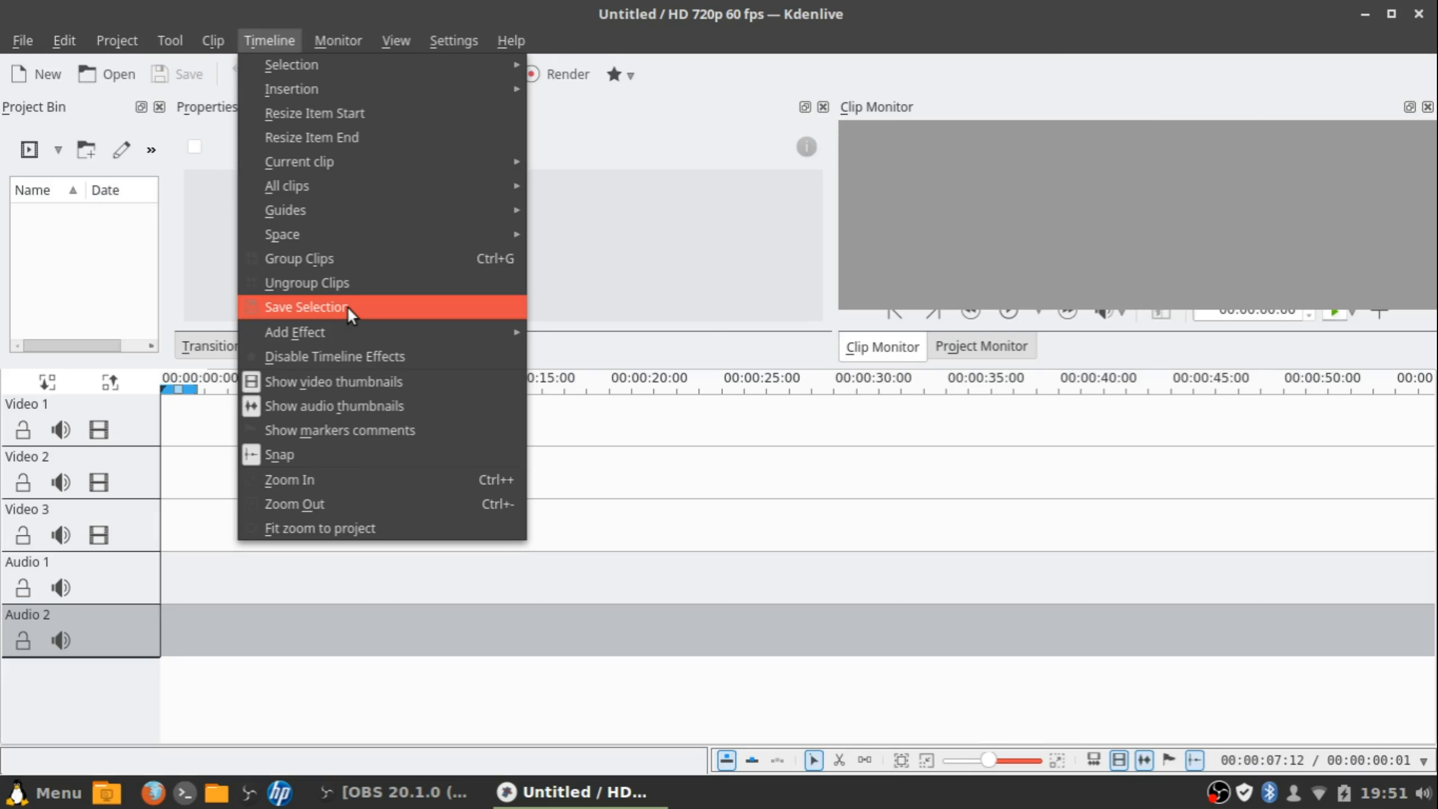
mouse_move(359, 335)
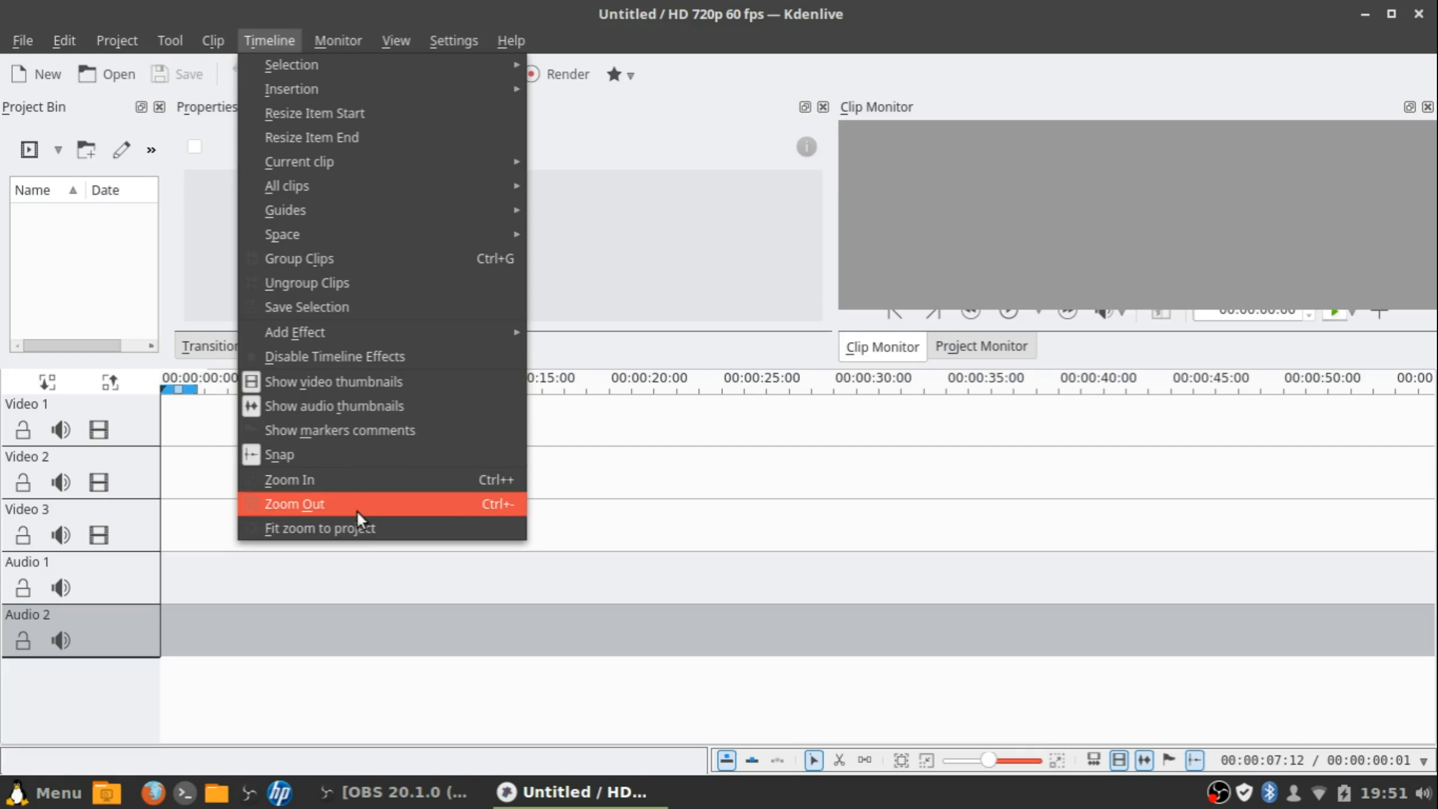
mouse_move(354, 44)
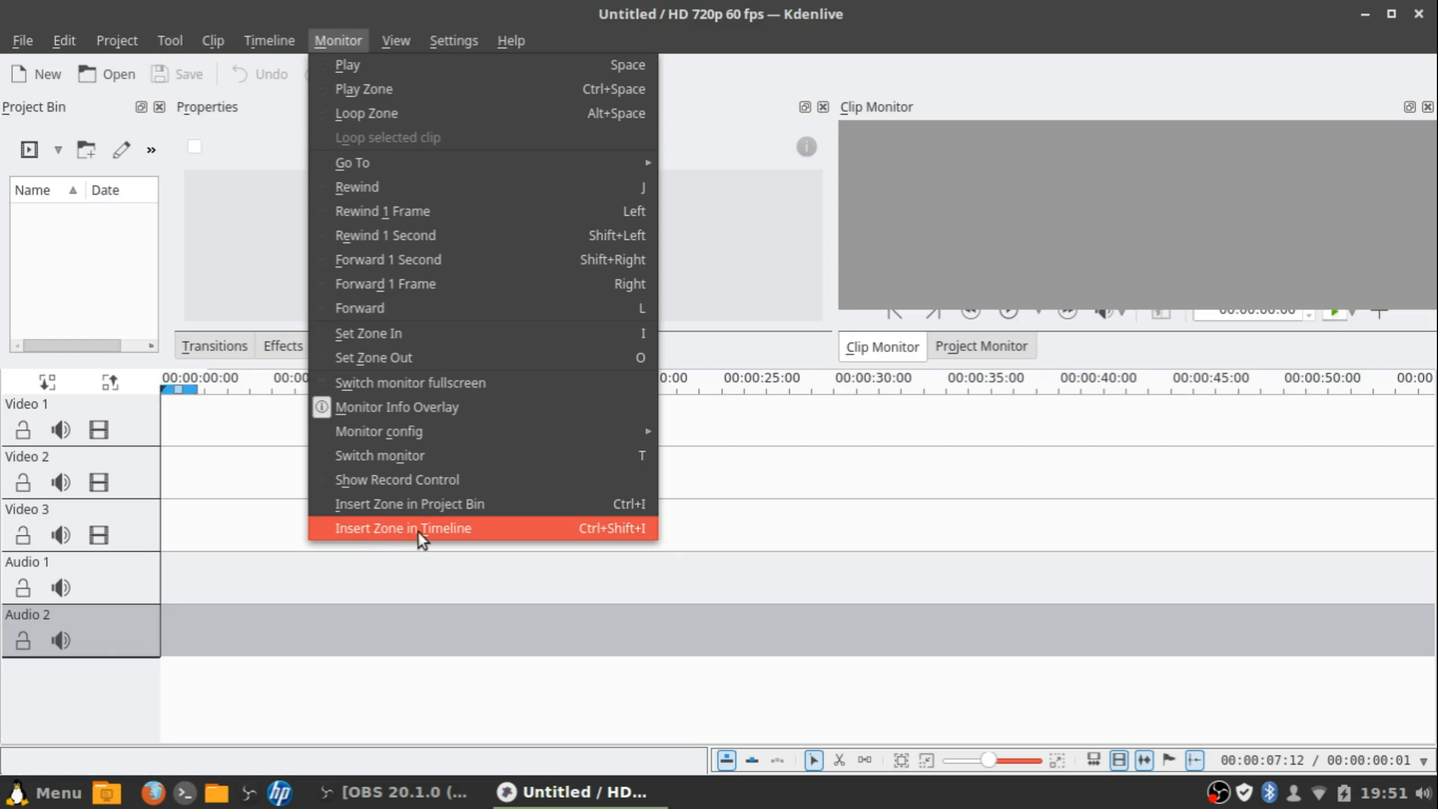
click(1011, 197)
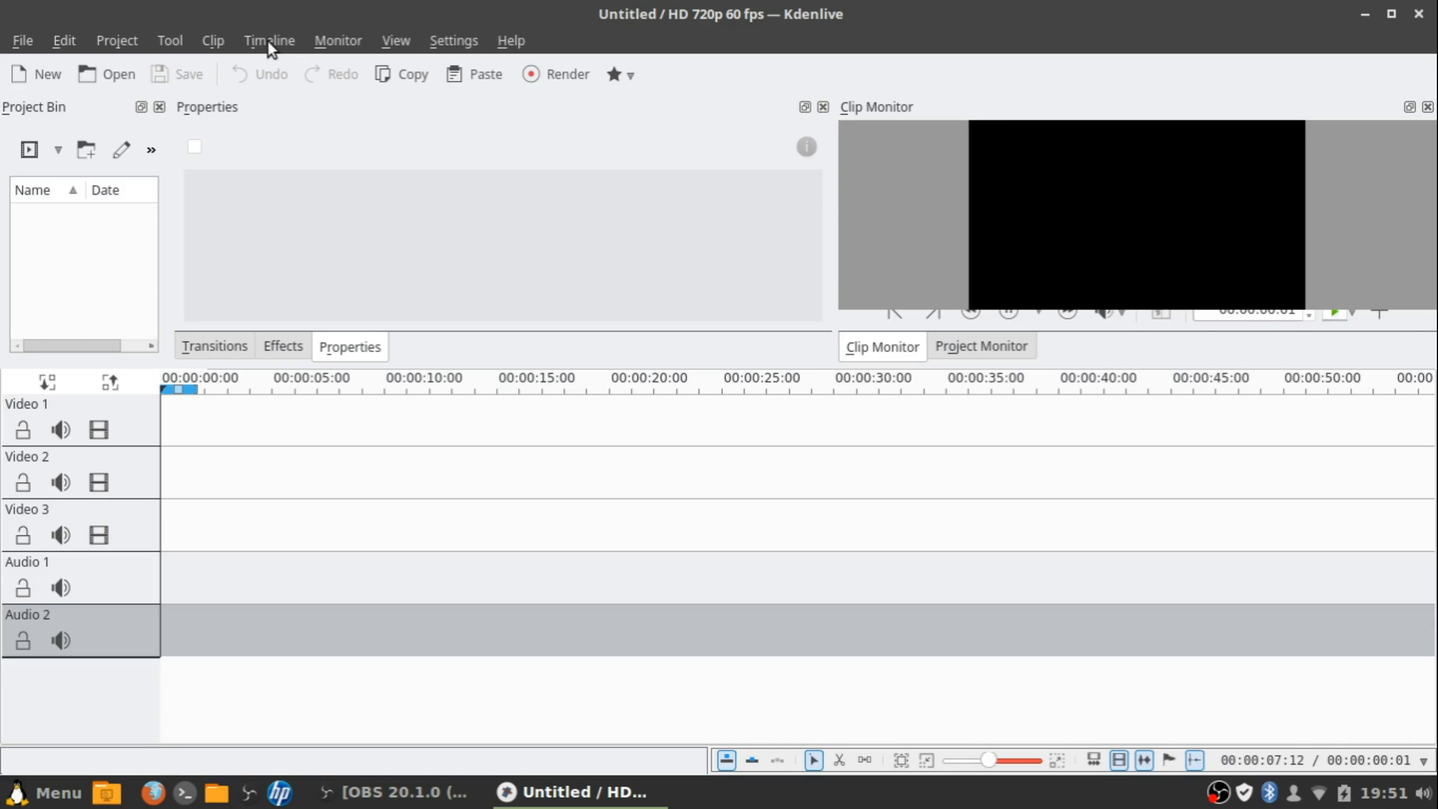
Look through the Clip, View, File and Settings menus
click(205, 41)
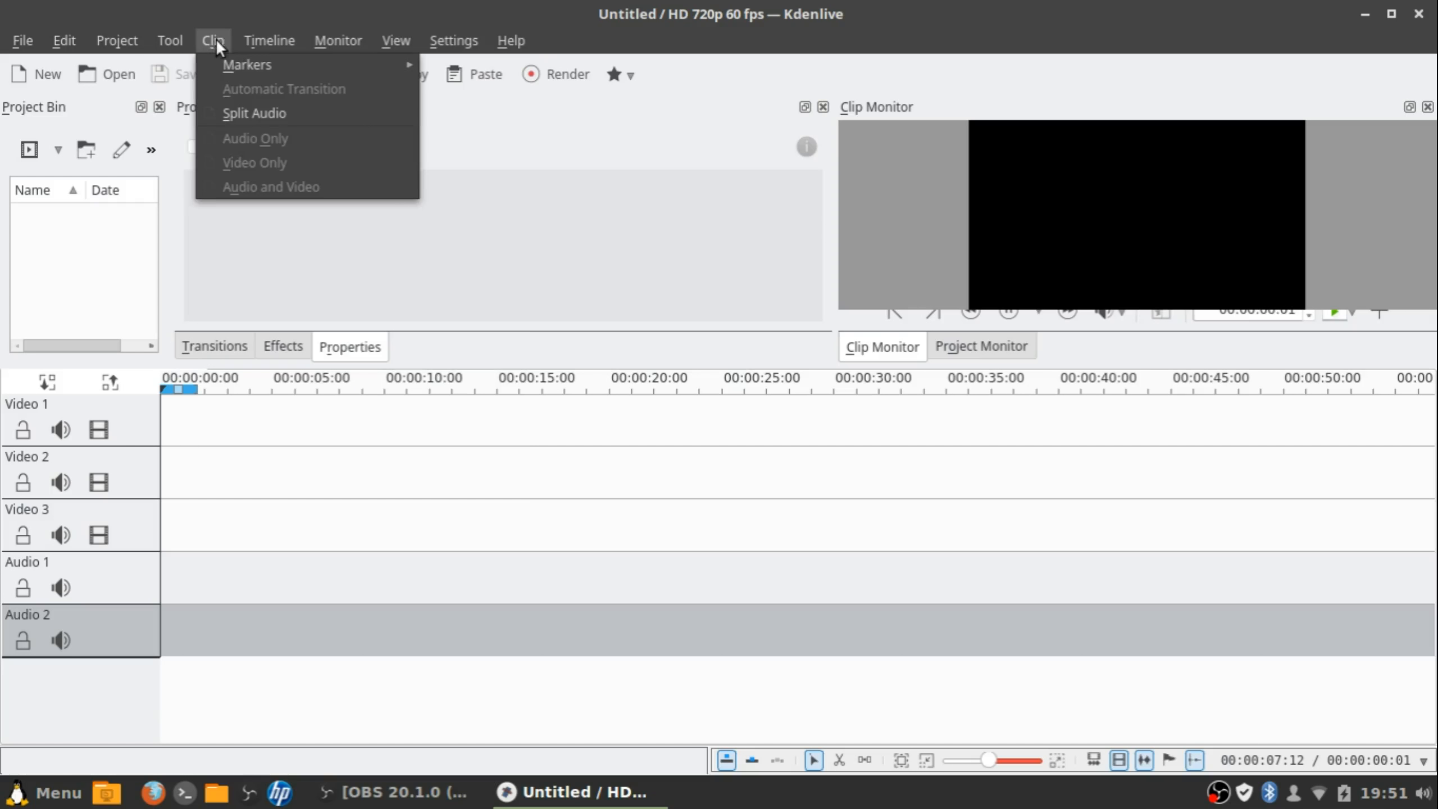
mouse_move(266, 40)
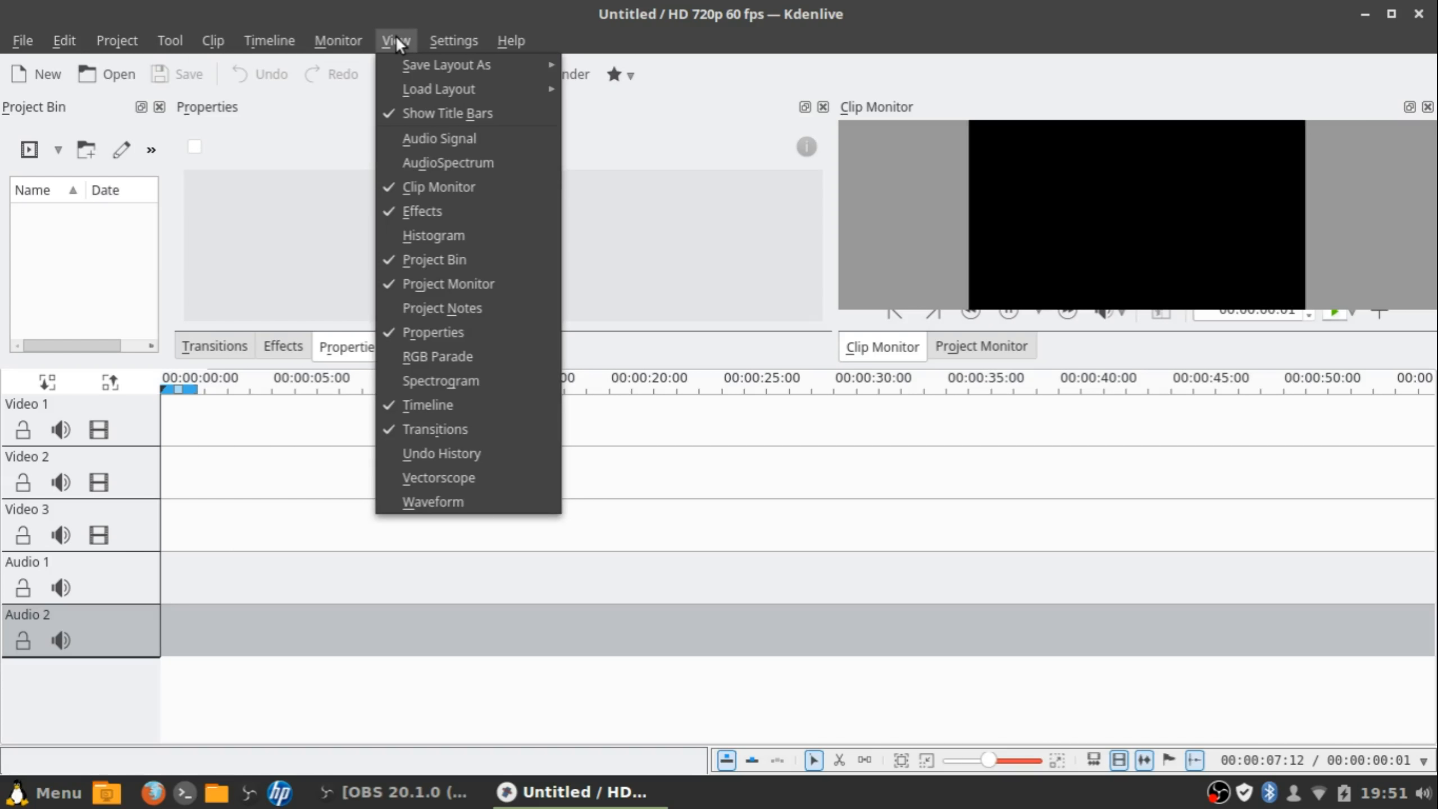
mouse_move(499, 40)
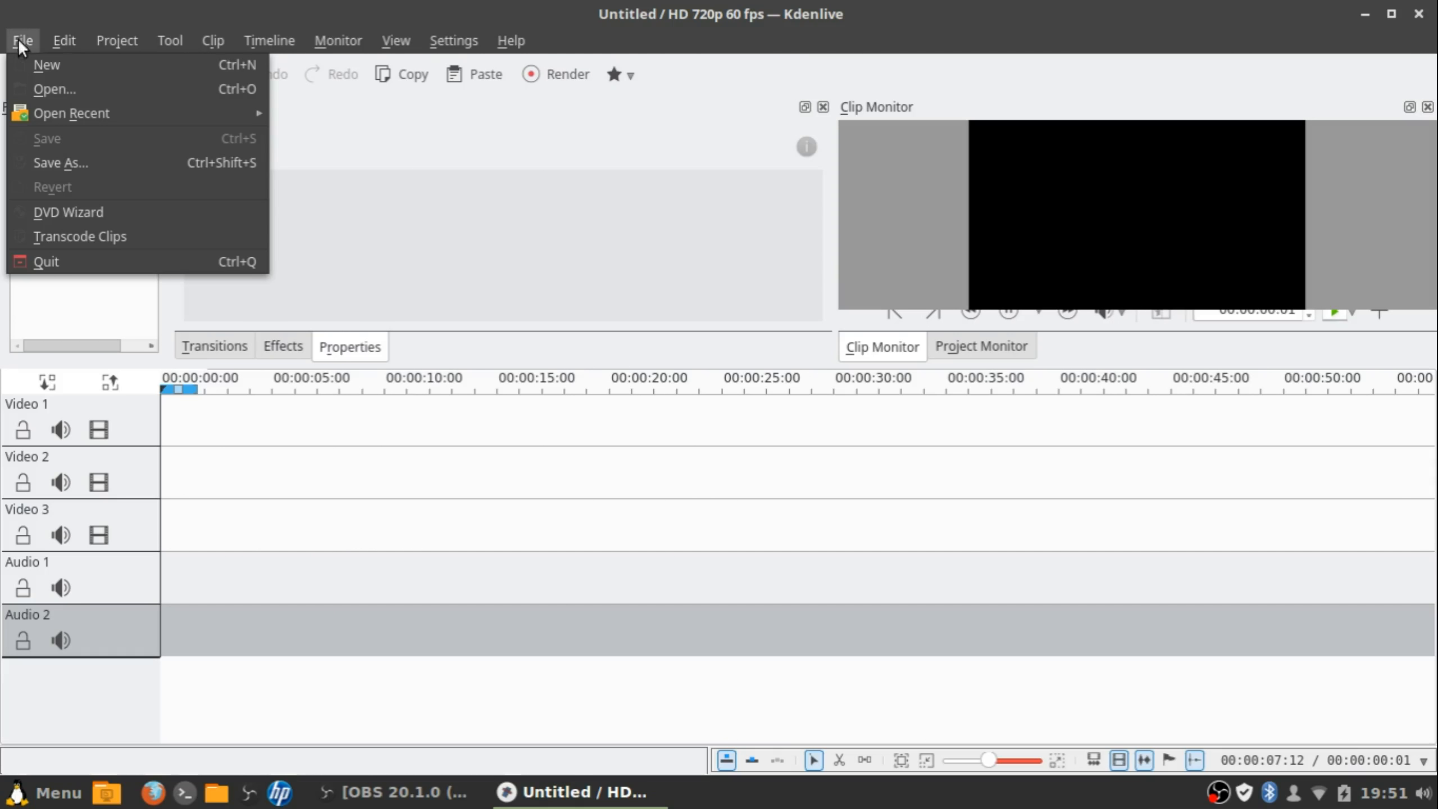
mouse_move(131, 31)
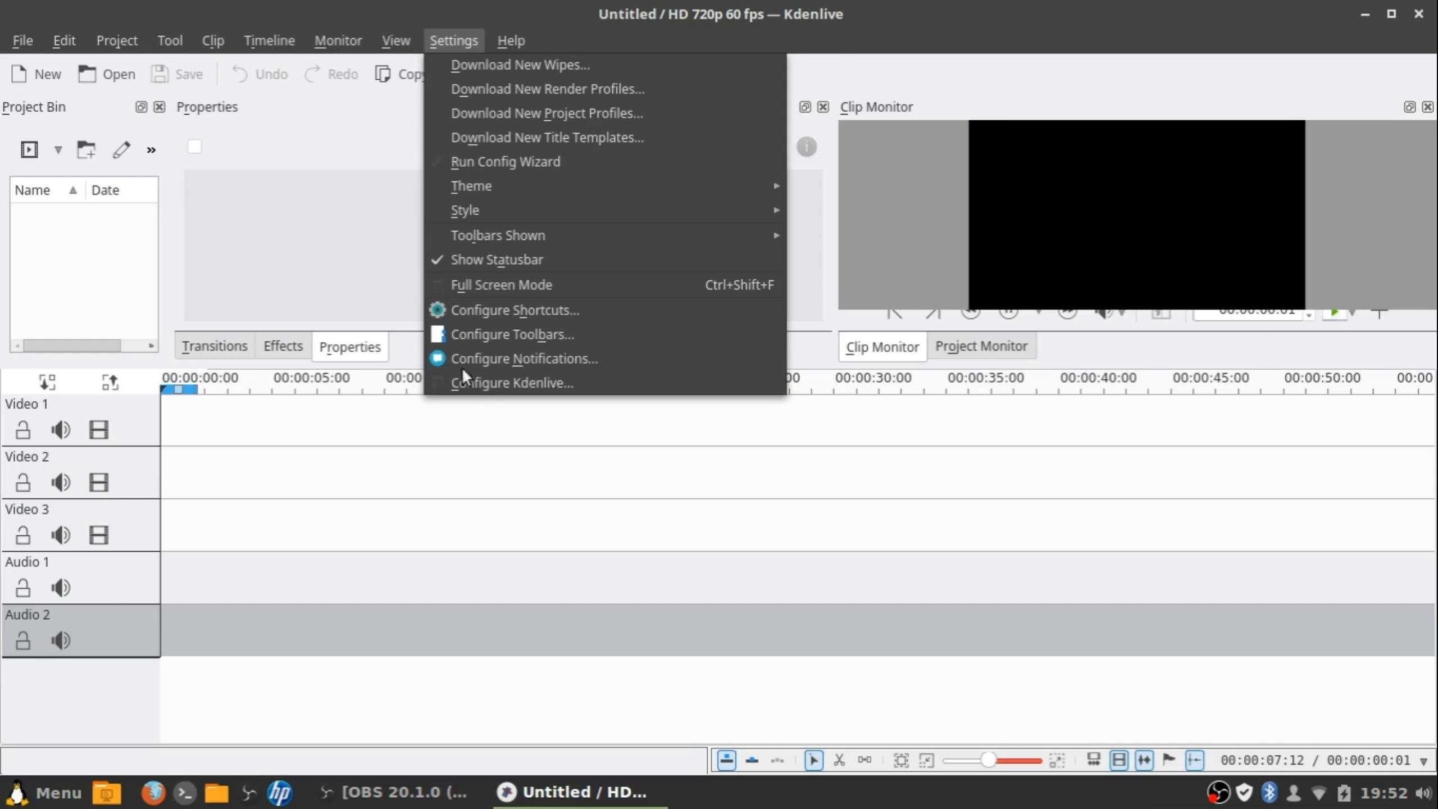
Close and reopen the Settings menu a few times without changing anything
click(272, 286)
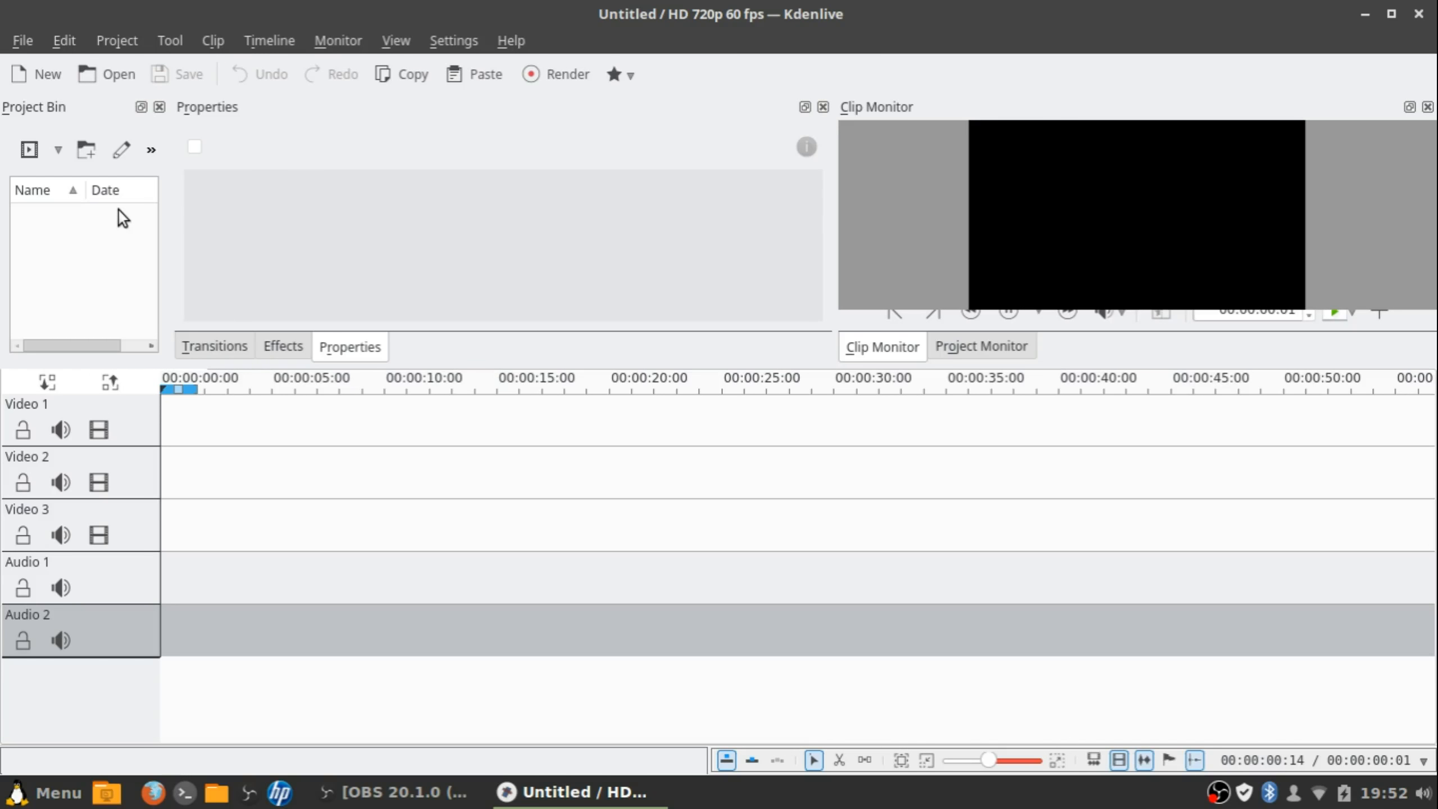
click(445, 38)
click(431, 33)
click(452, 36)
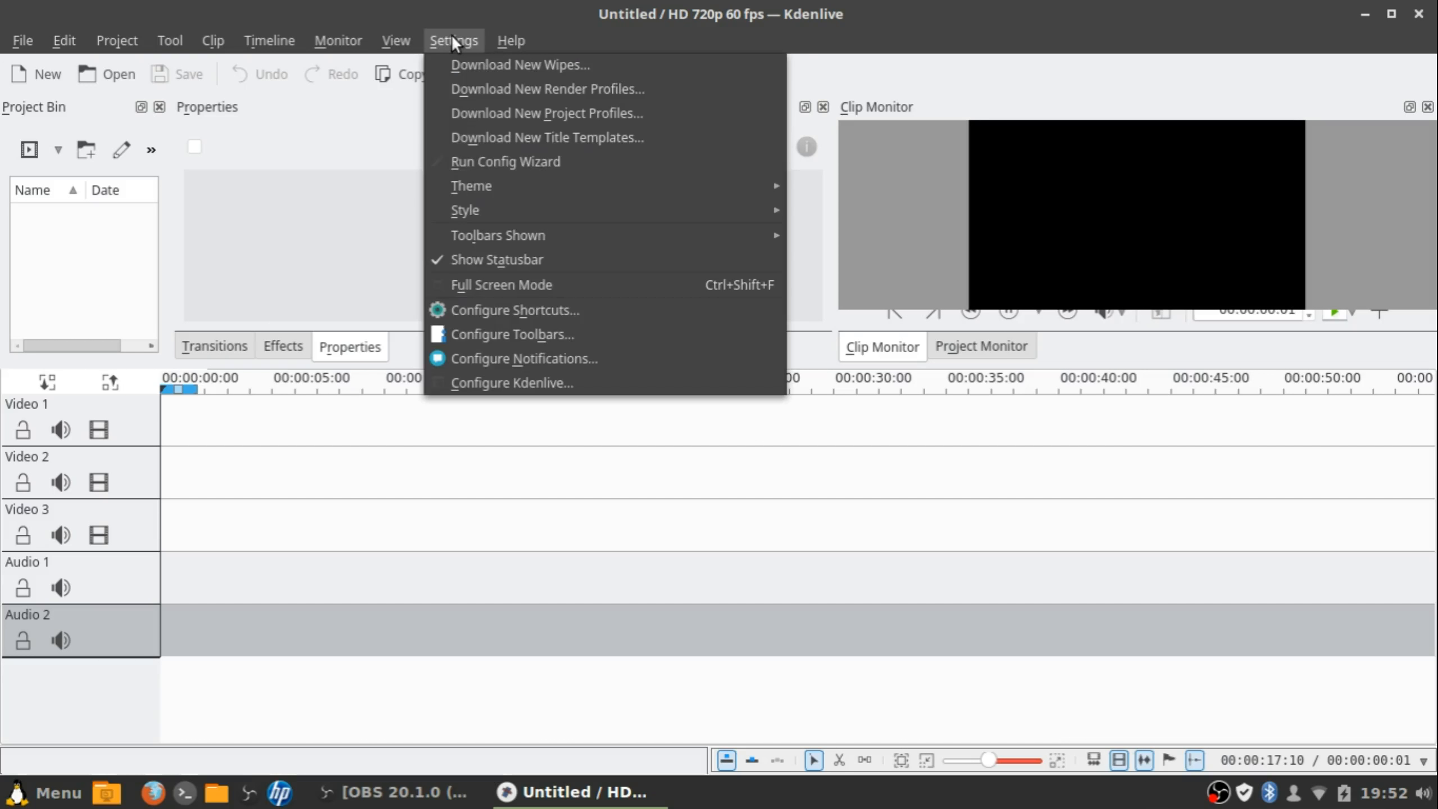
click(364, 415)
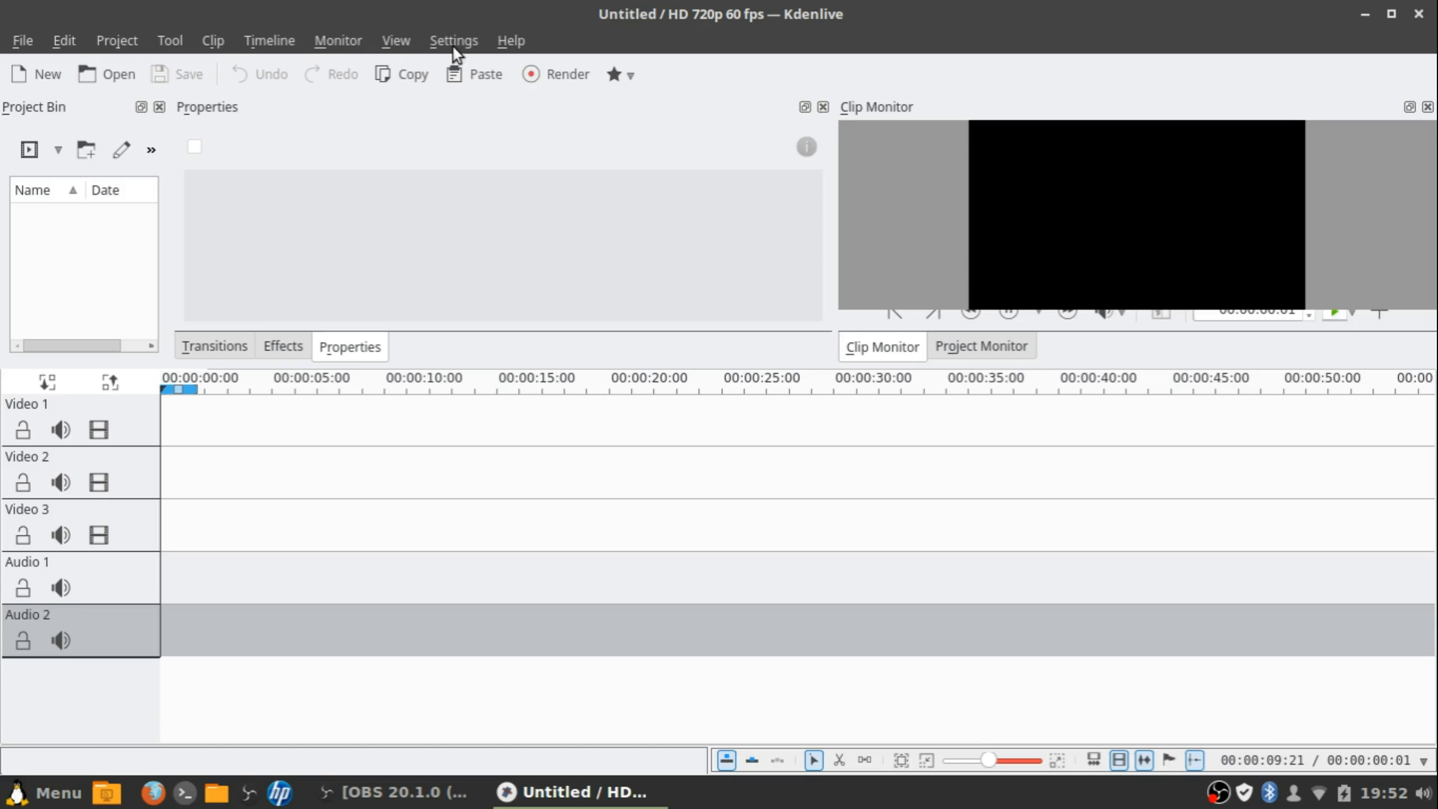
Switch the interface style to Windows, then to GTK+
click(411, 39)
mouse_move(453, 41)
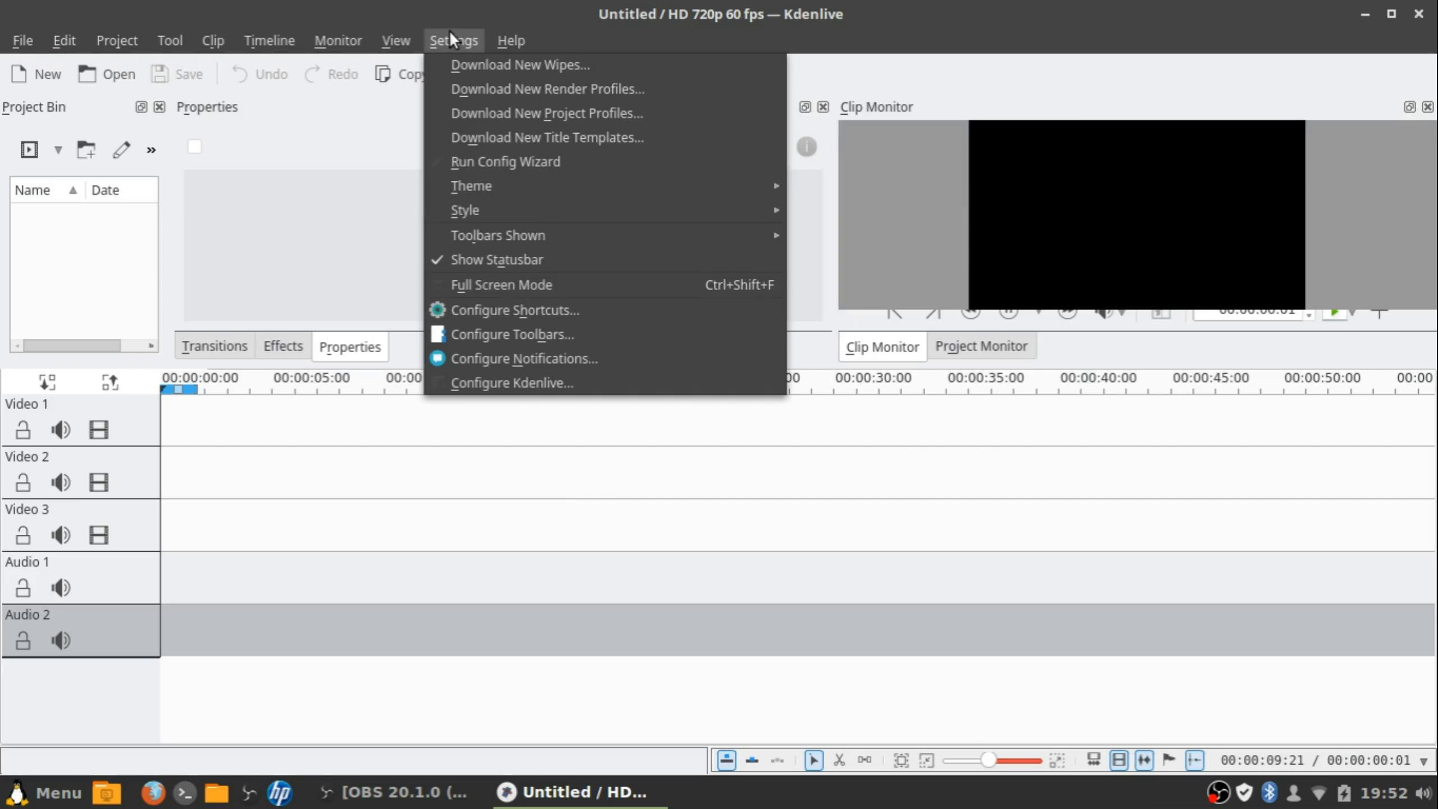
mouse_move(529, 189)
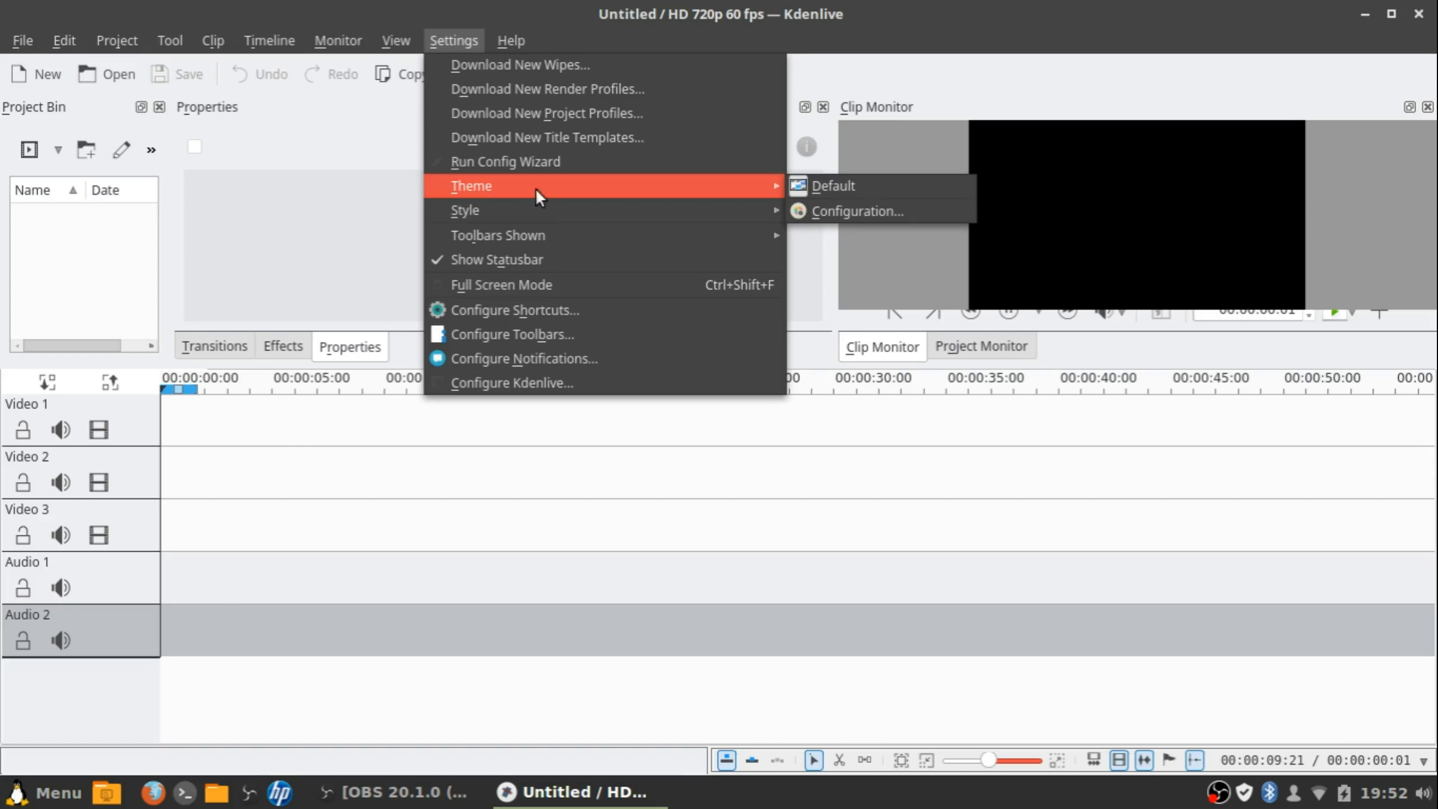
mouse_move(621, 207)
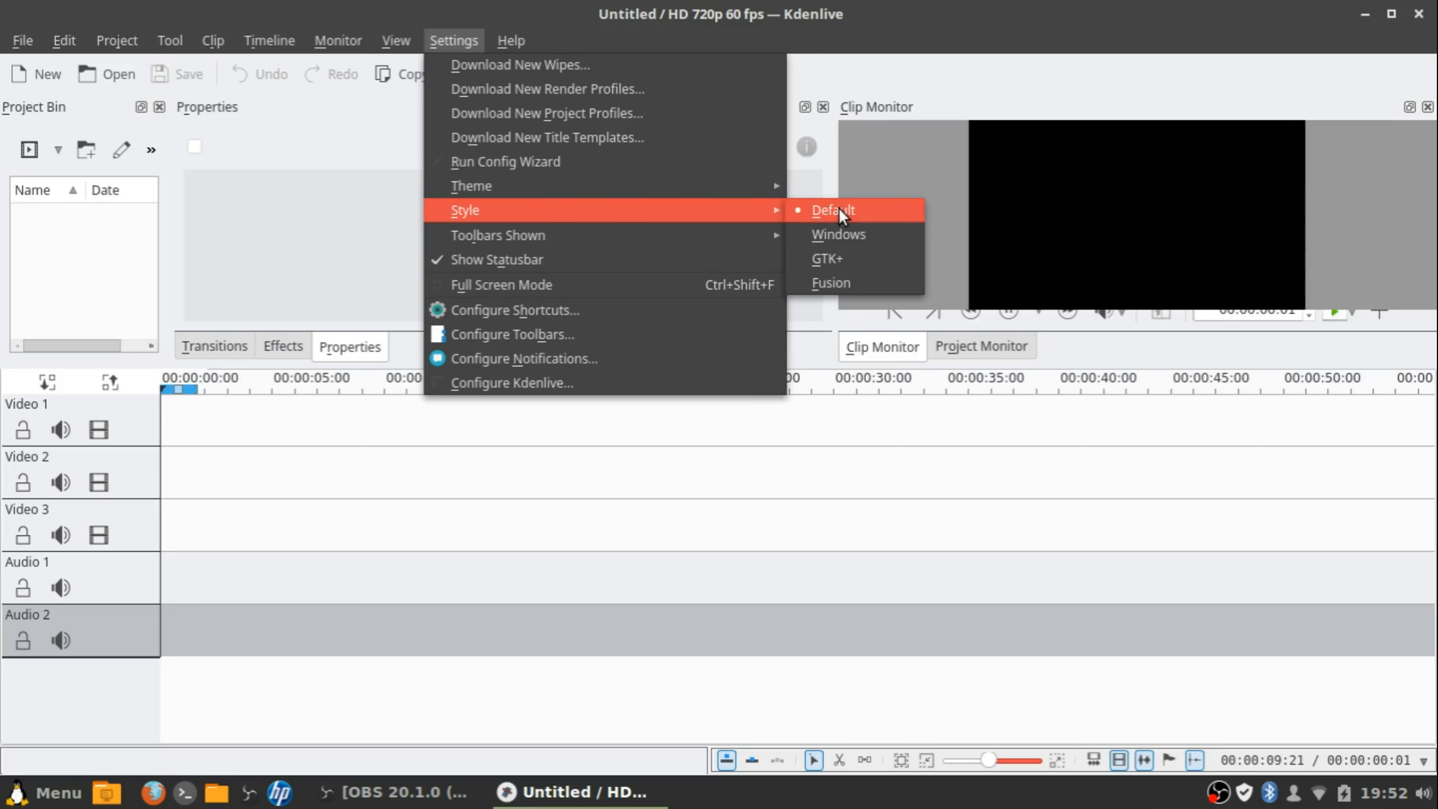
click(826, 231)
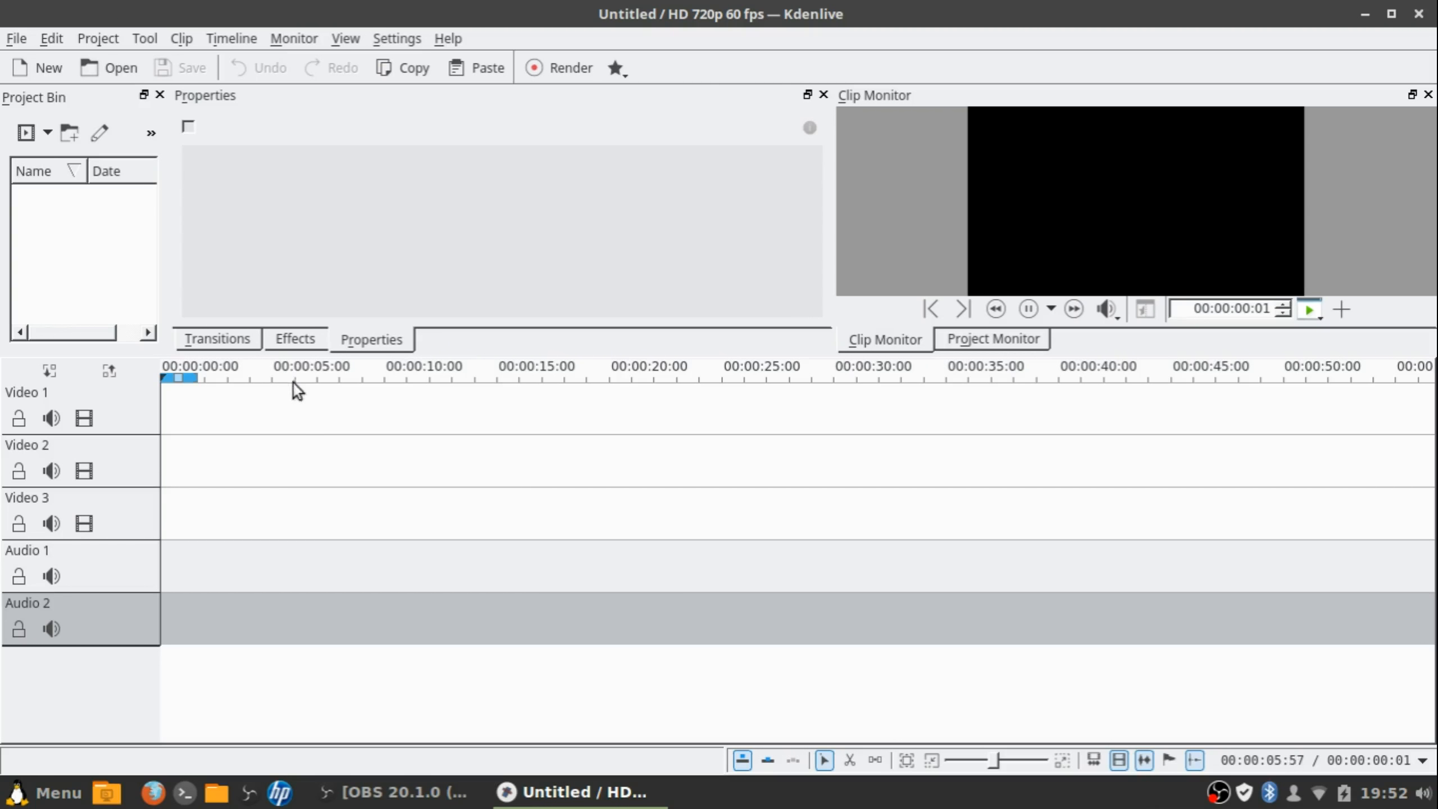
click(393, 36)
mouse_move(496, 222)
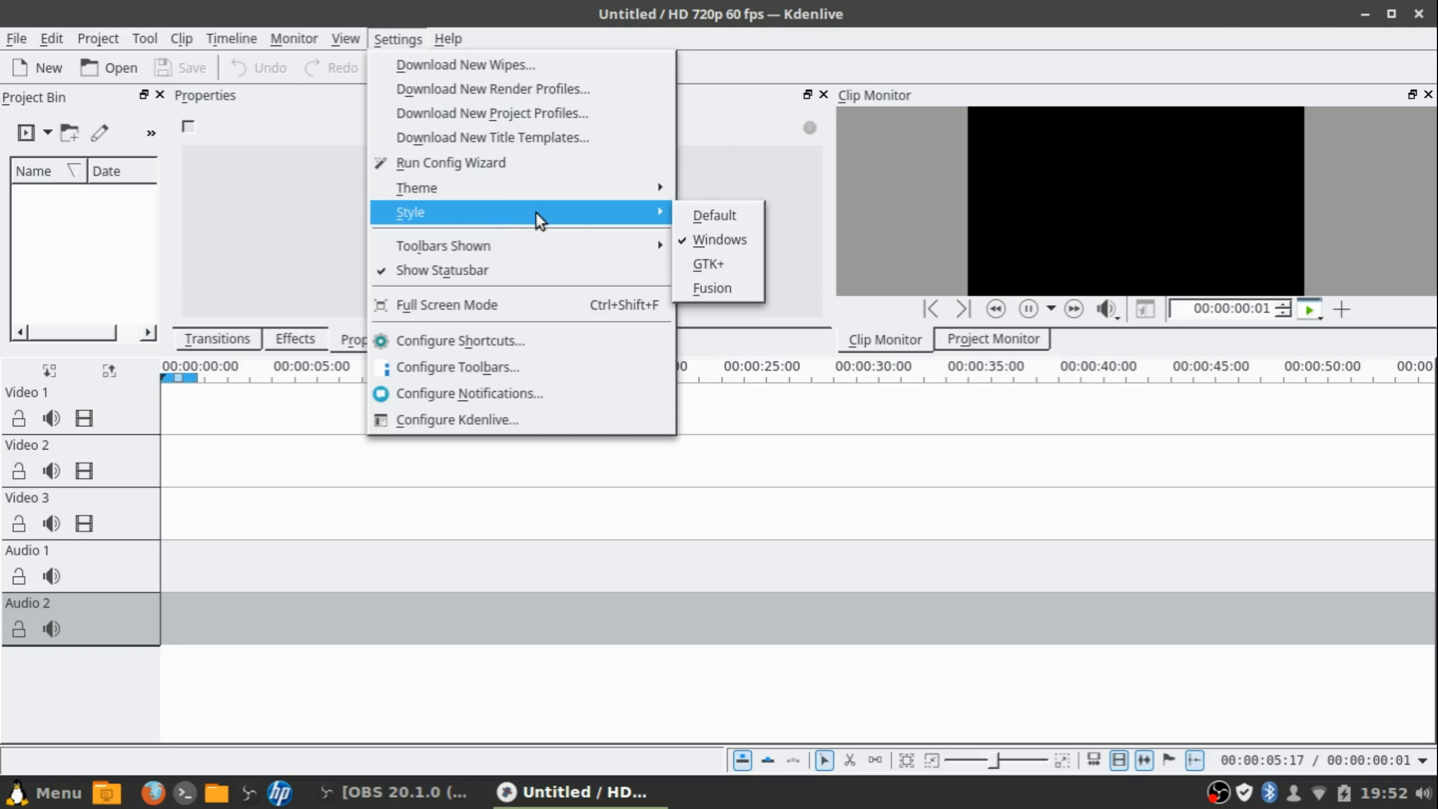
click(715, 265)
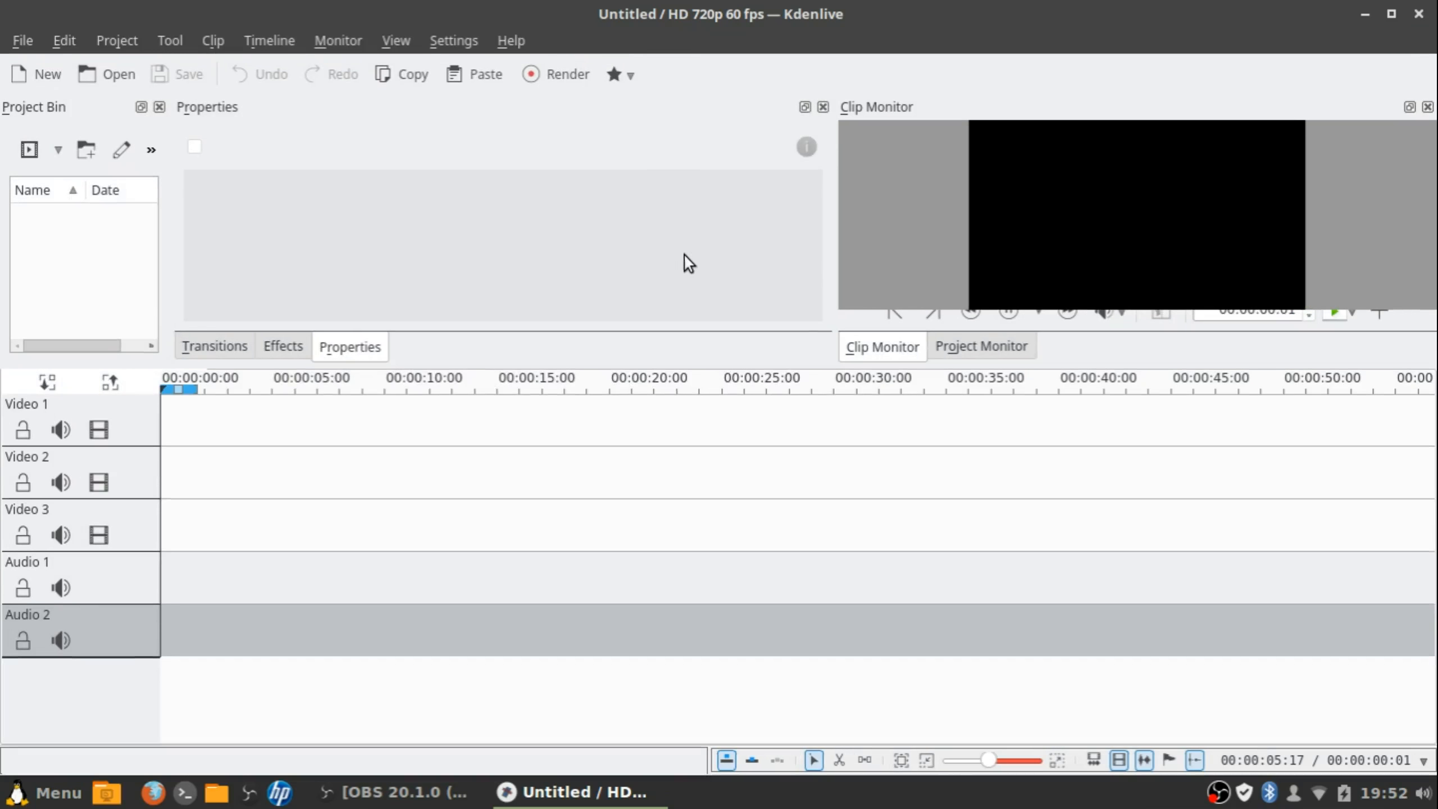
Return the style to Default, then try the Fusion style
click(386, 37)
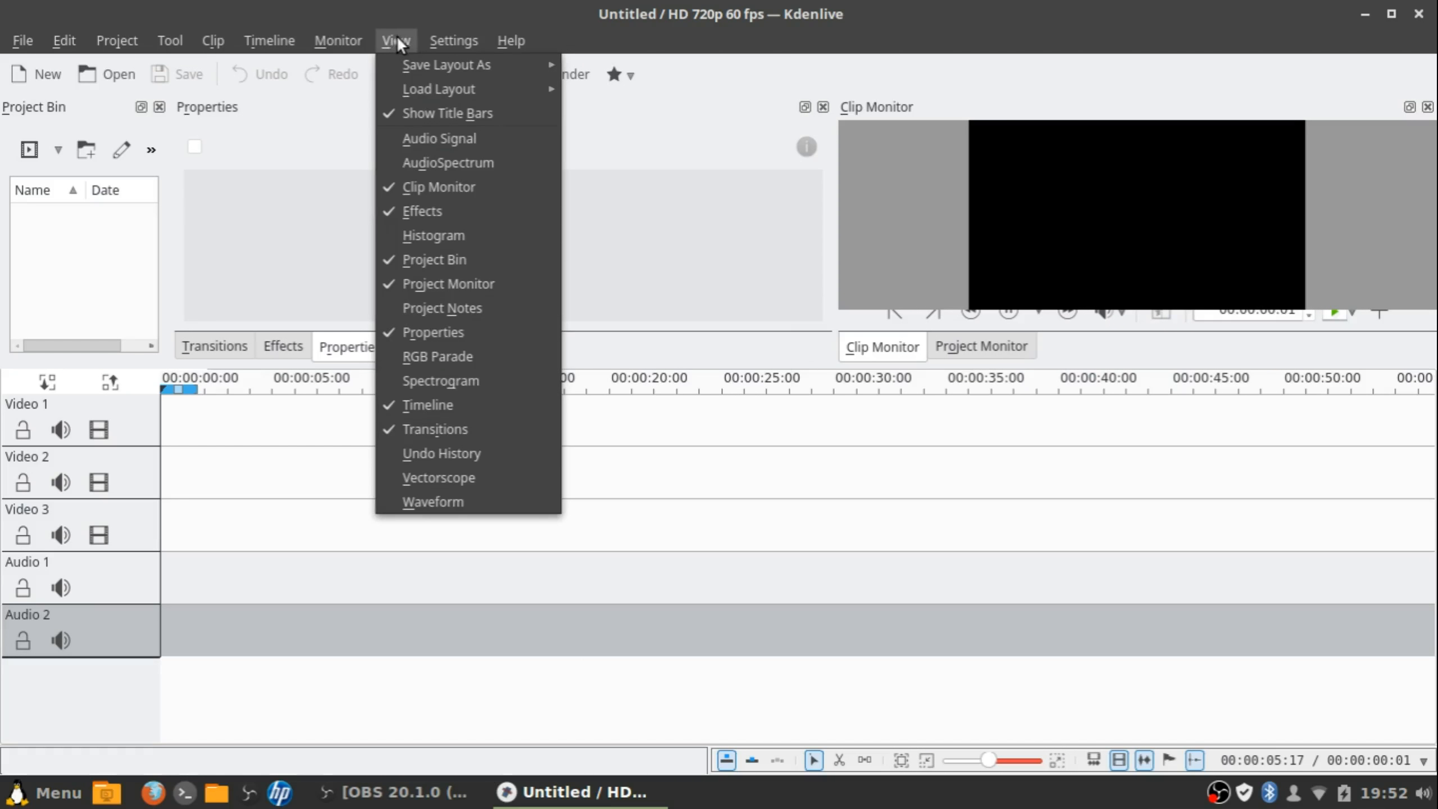
mouse_move(594, 219)
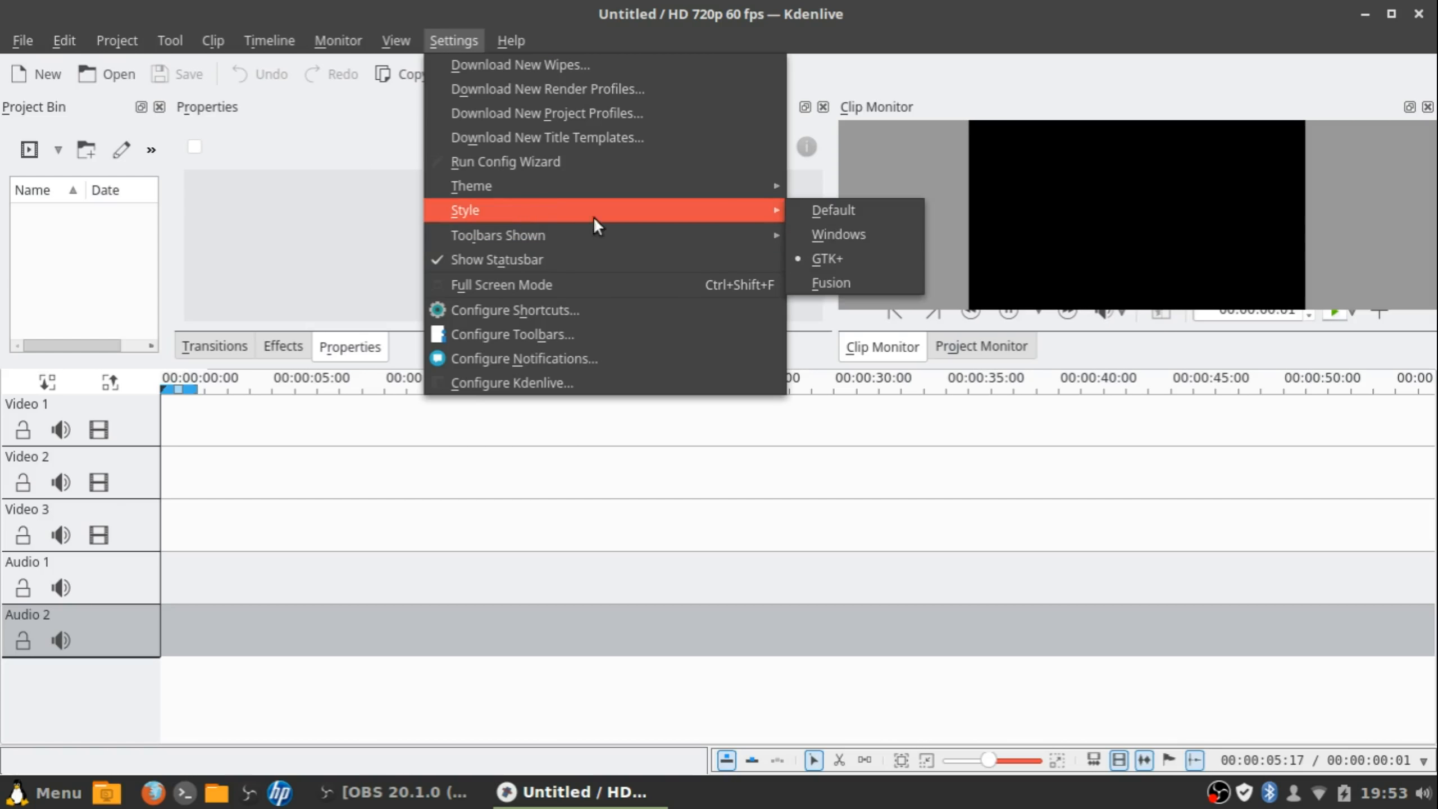
click(848, 212)
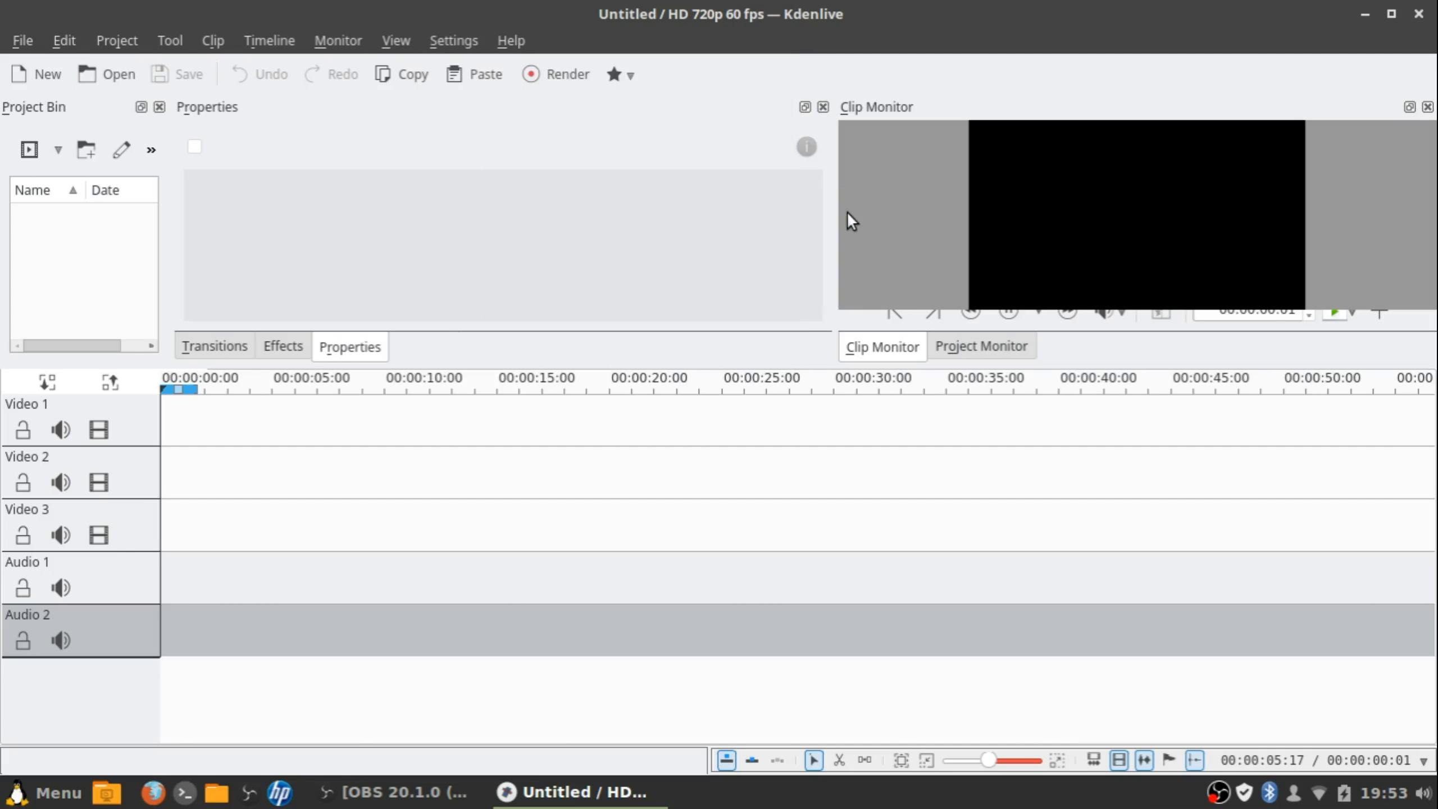
click(464, 41)
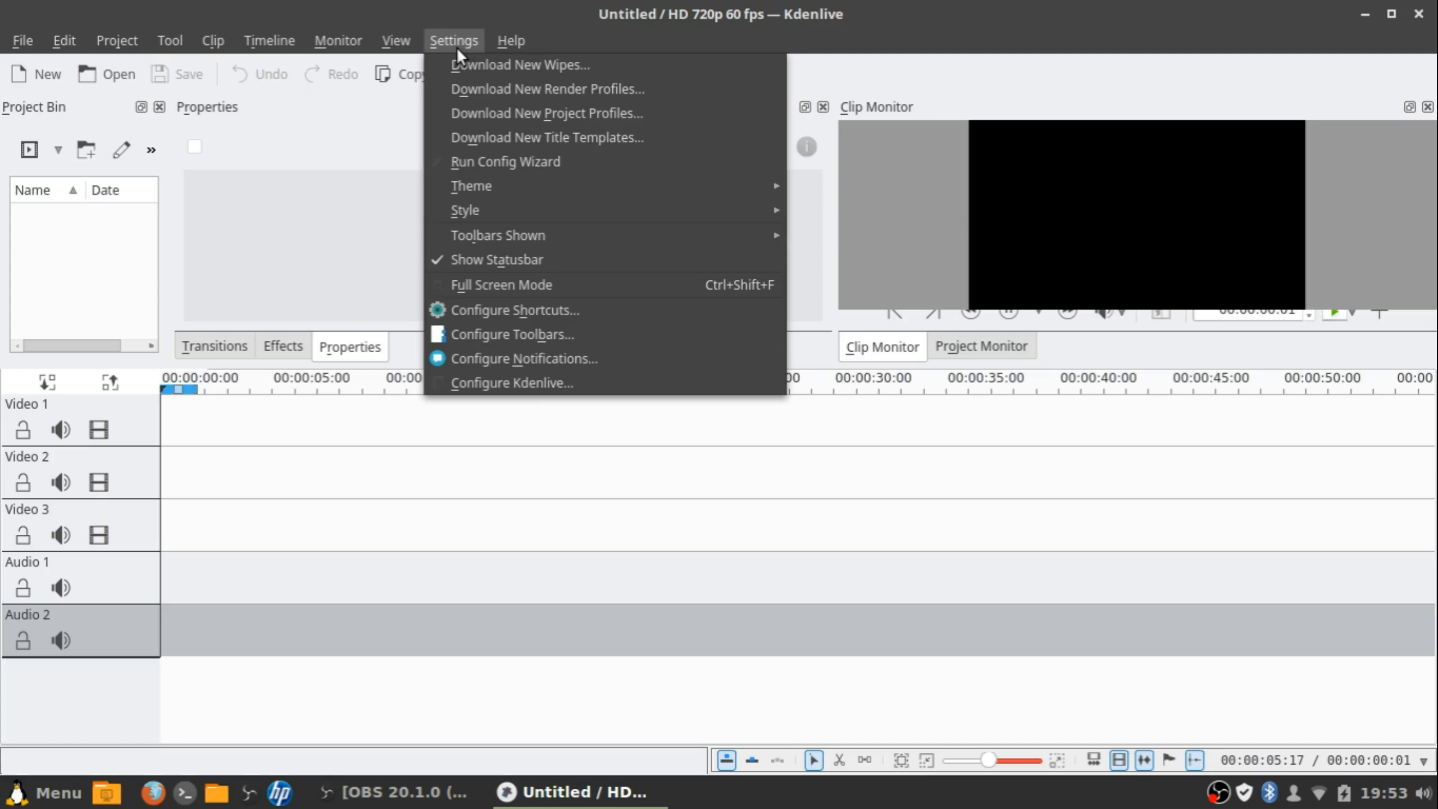
mouse_move(634, 210)
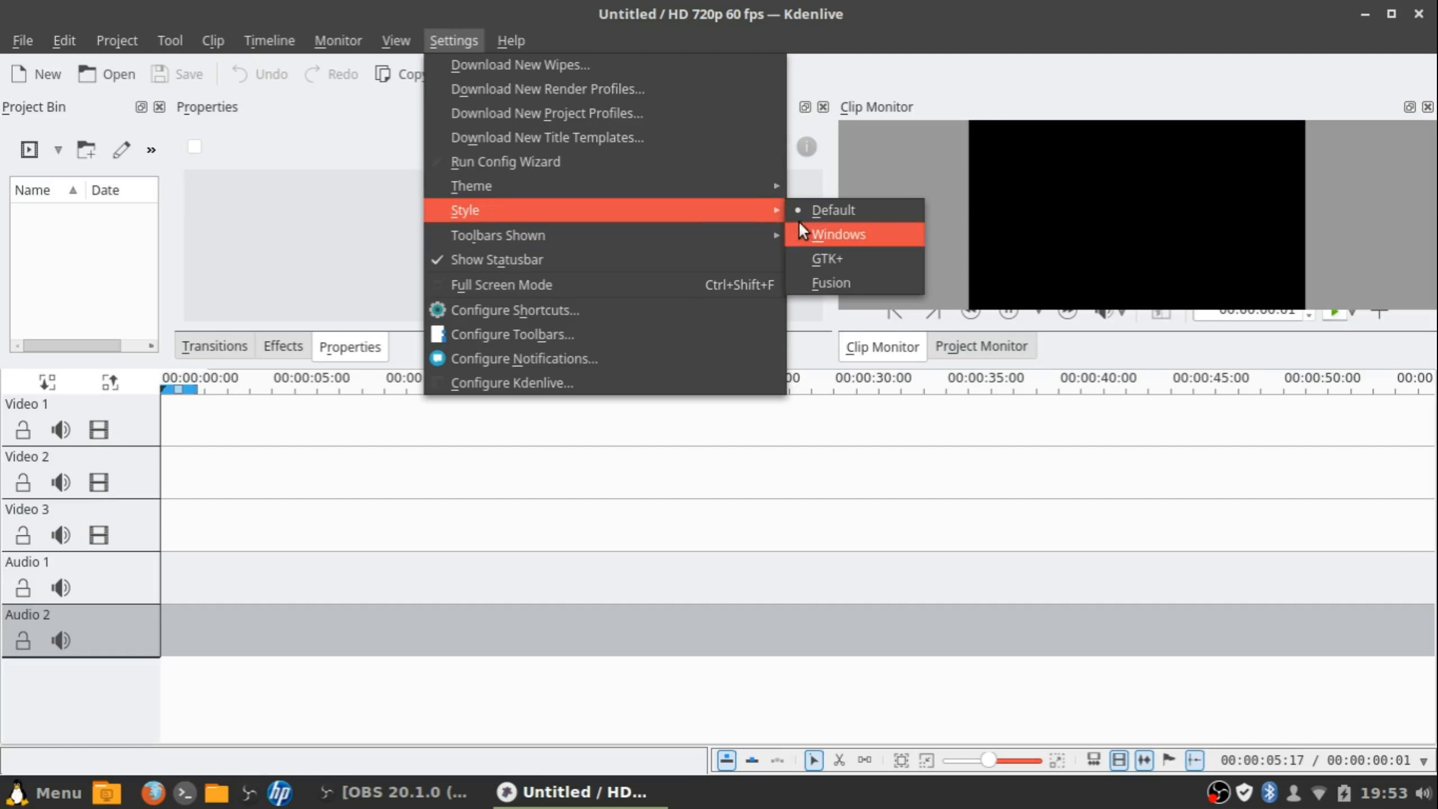
click(853, 283)
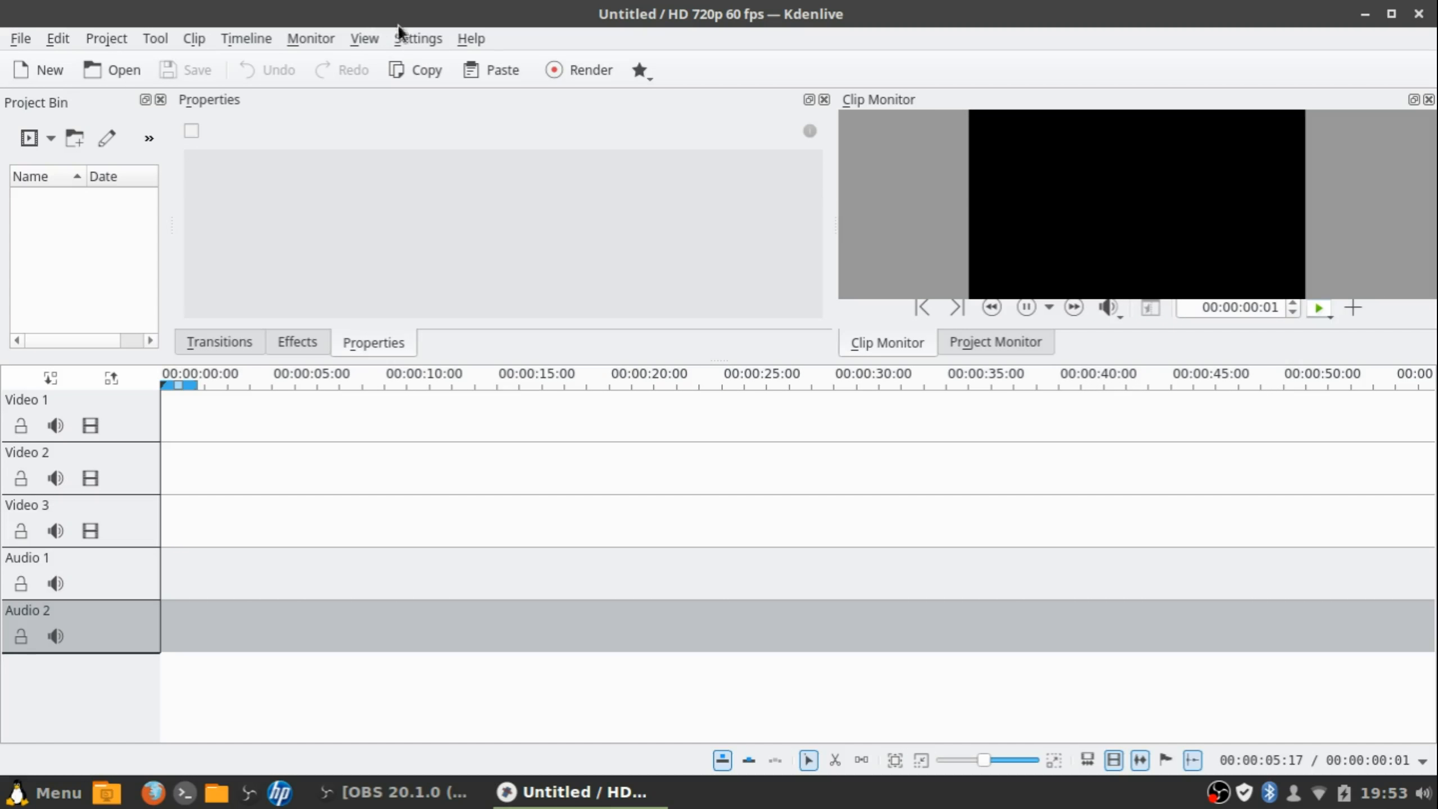
Set the interface style back to Default and reopen the Settings menu
click(414, 38)
mouse_move(593, 231)
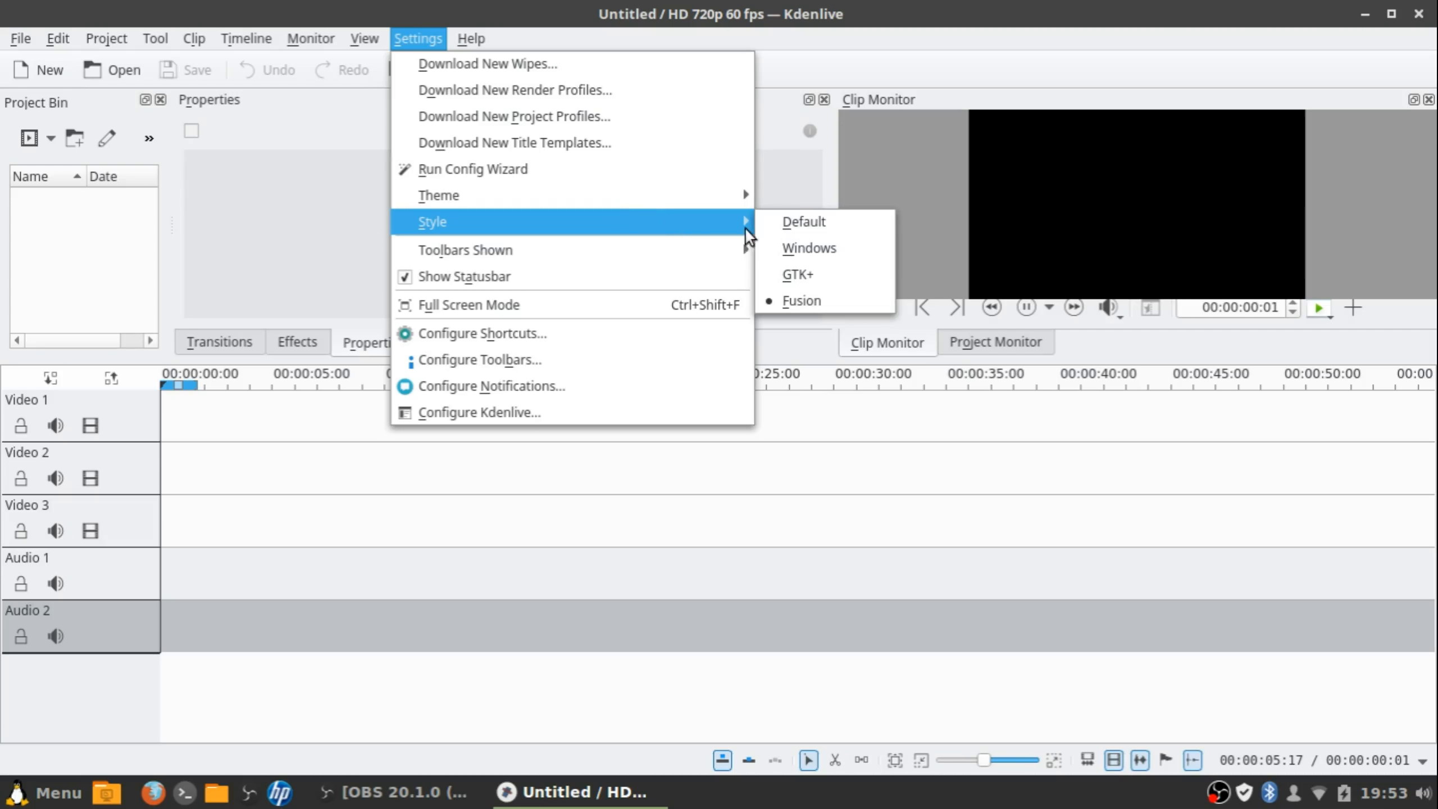
click(760, 220)
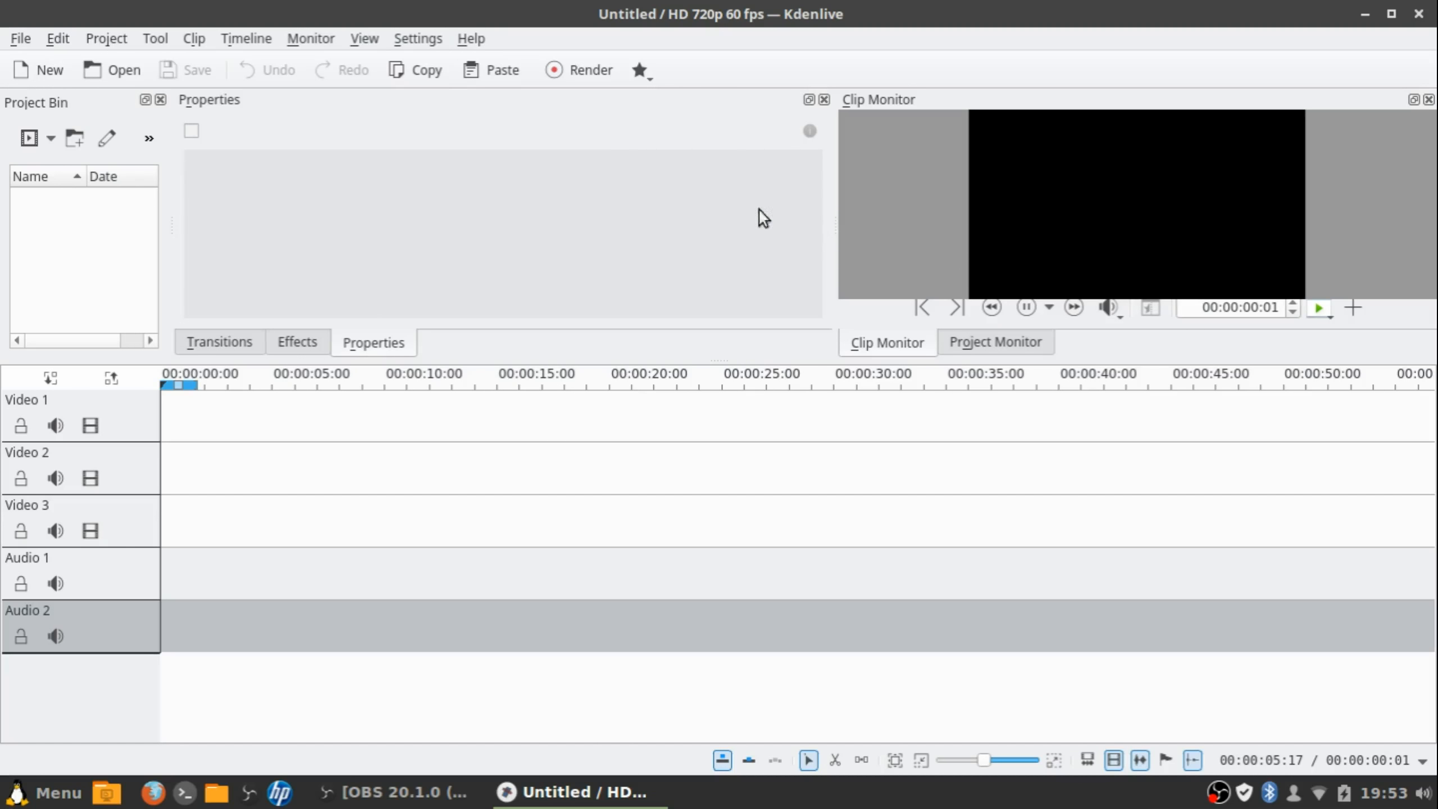
click(403, 39)
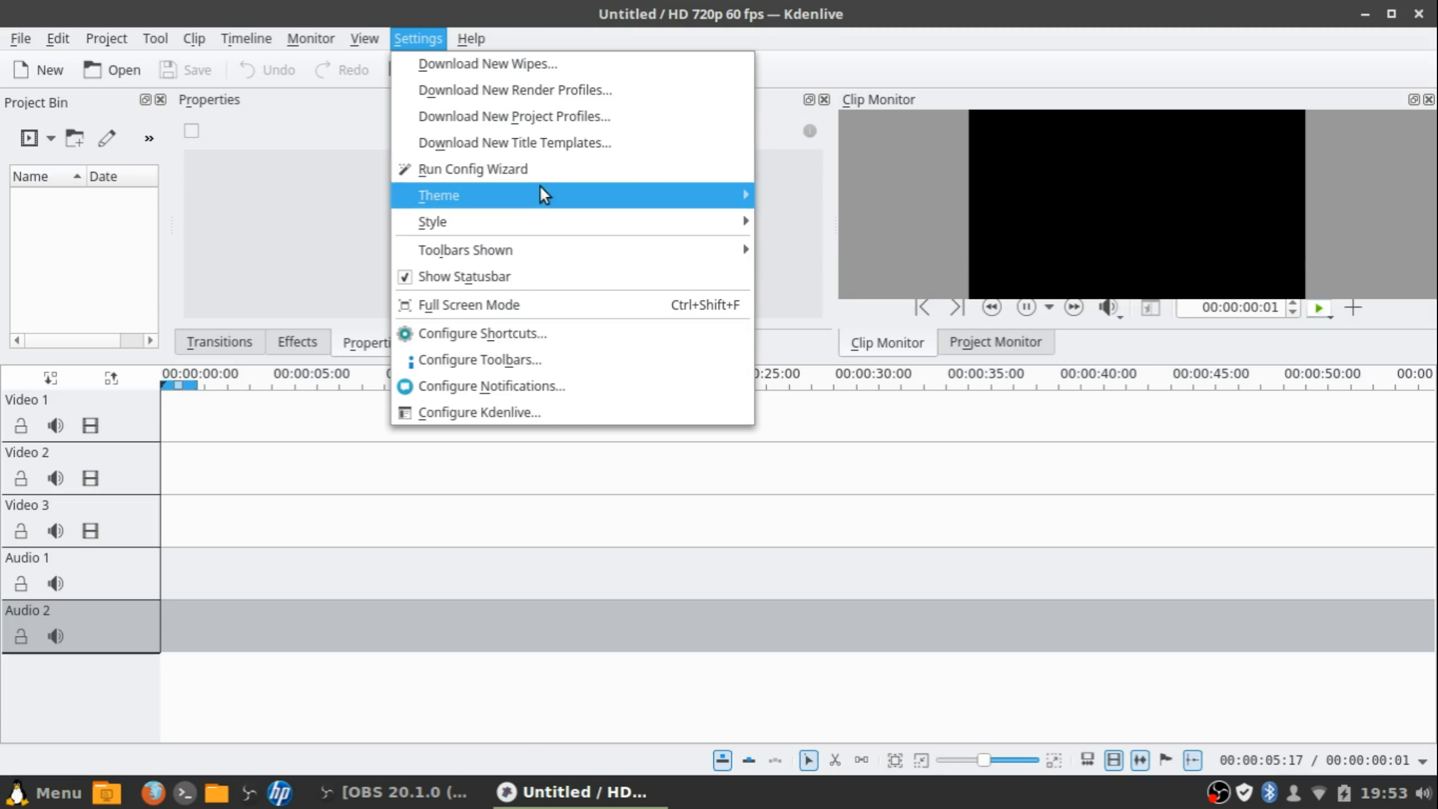
mouse_move(747, 194)
click(830, 222)
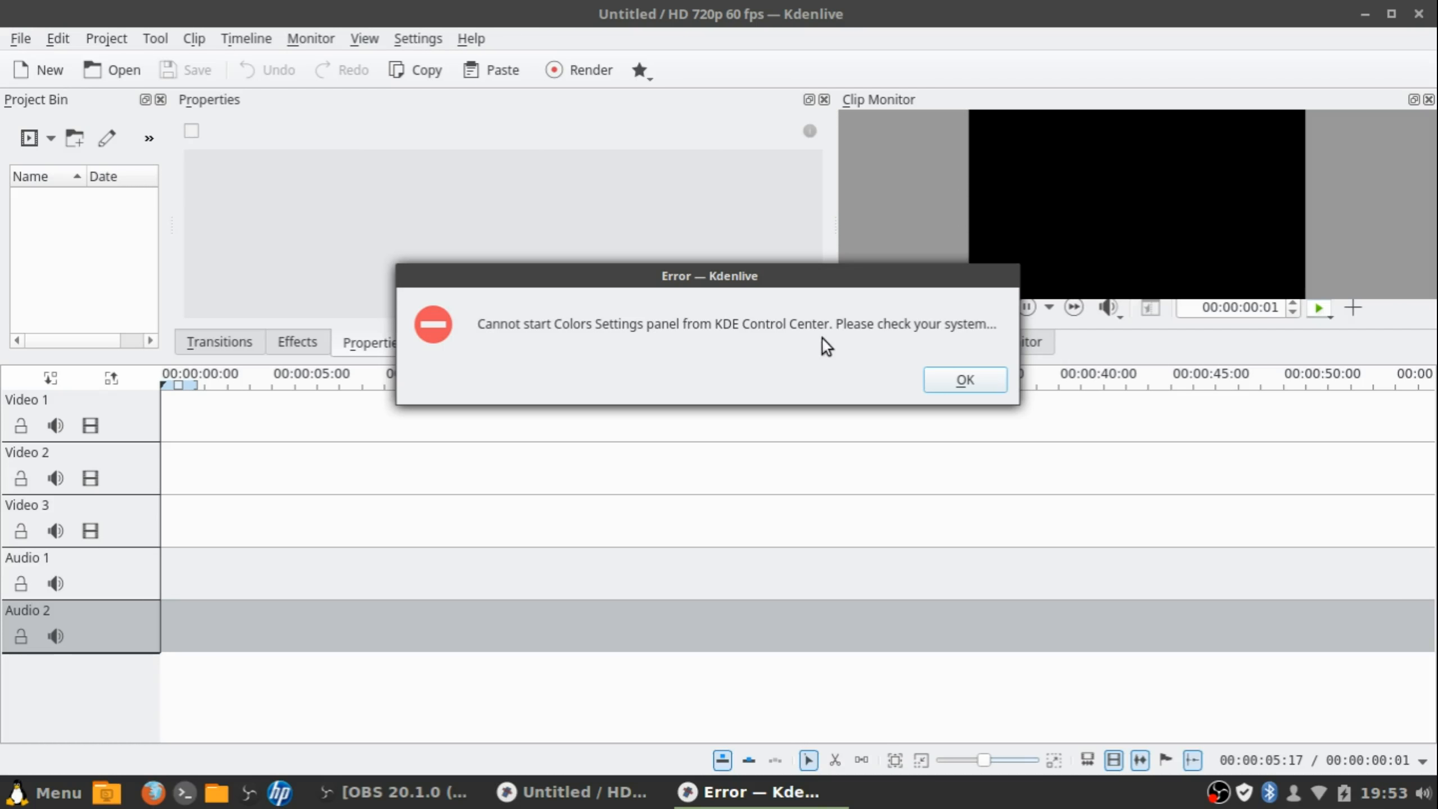
click(984, 385)
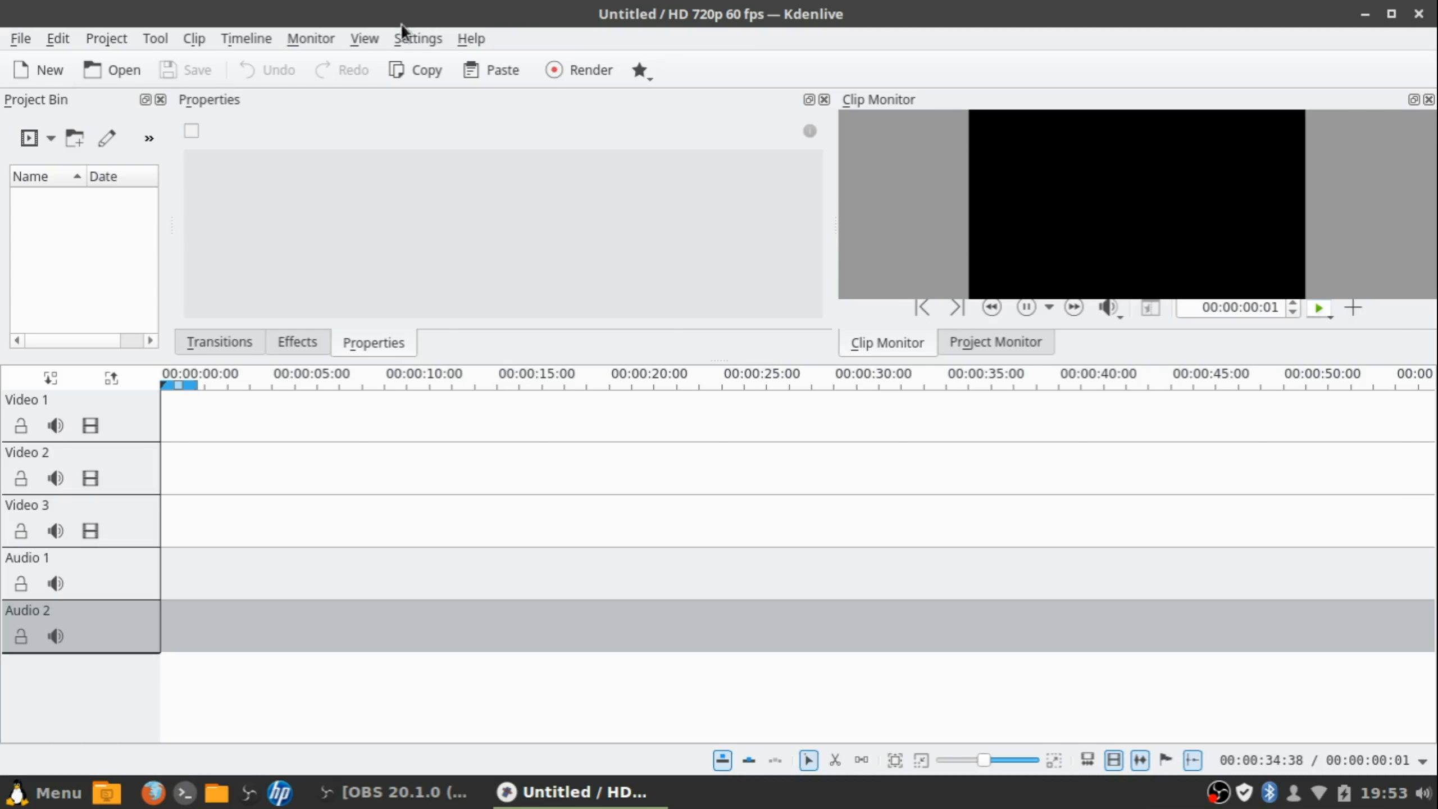
click(407, 38)
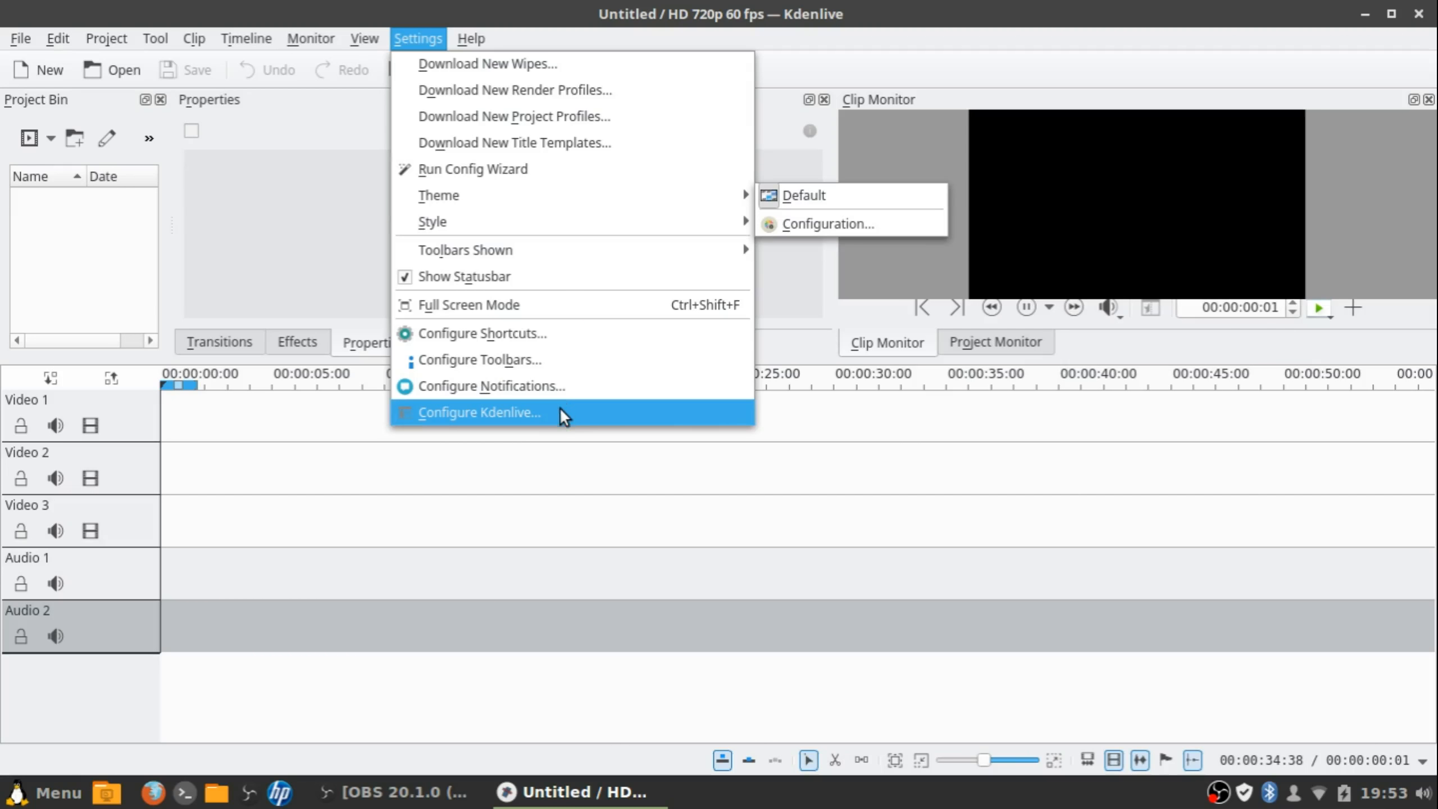
mouse_move(479, 30)
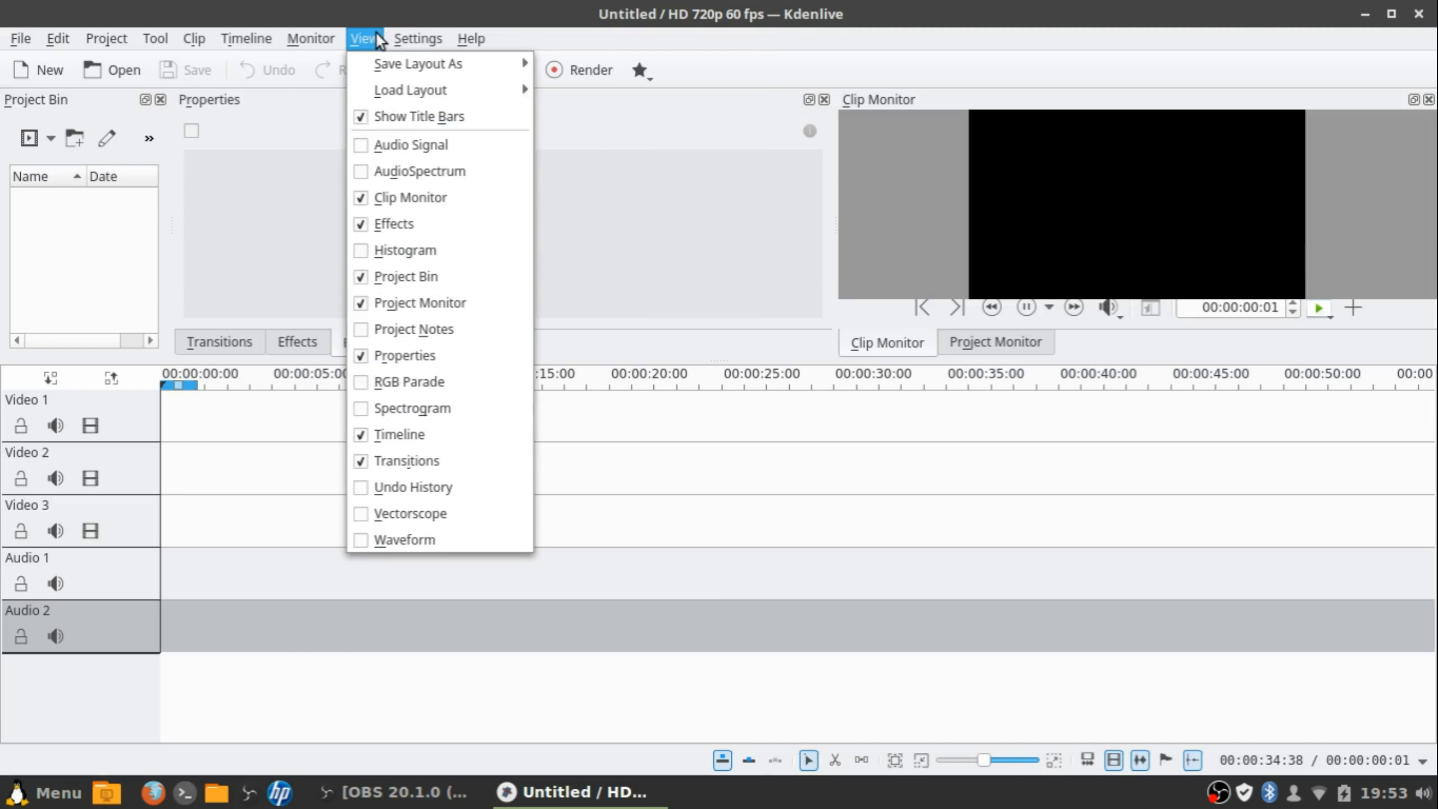
mouse_move(411, 37)
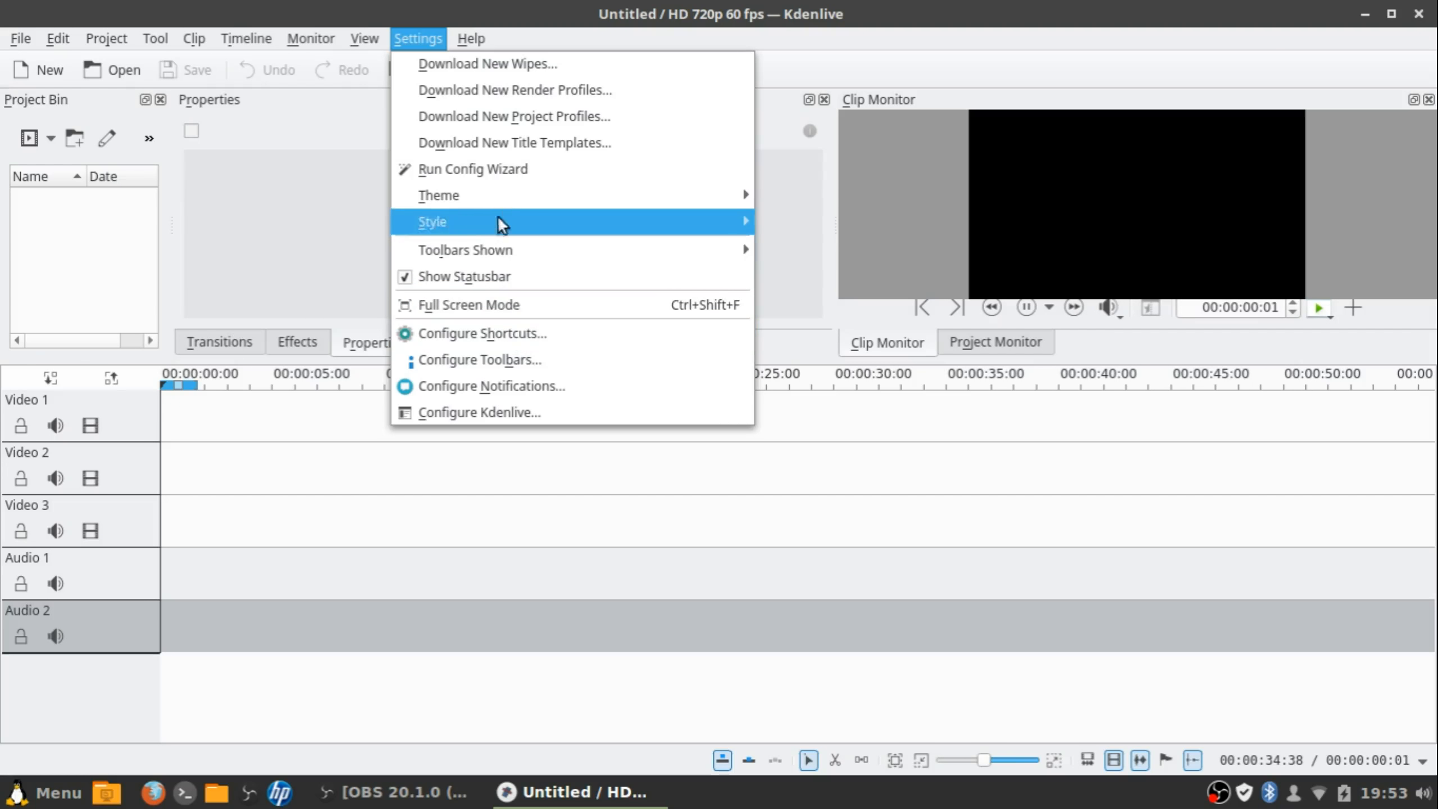
Look through the View, Monitor, Clip, Project, File and Settings menus without changing anything
click(264, 464)
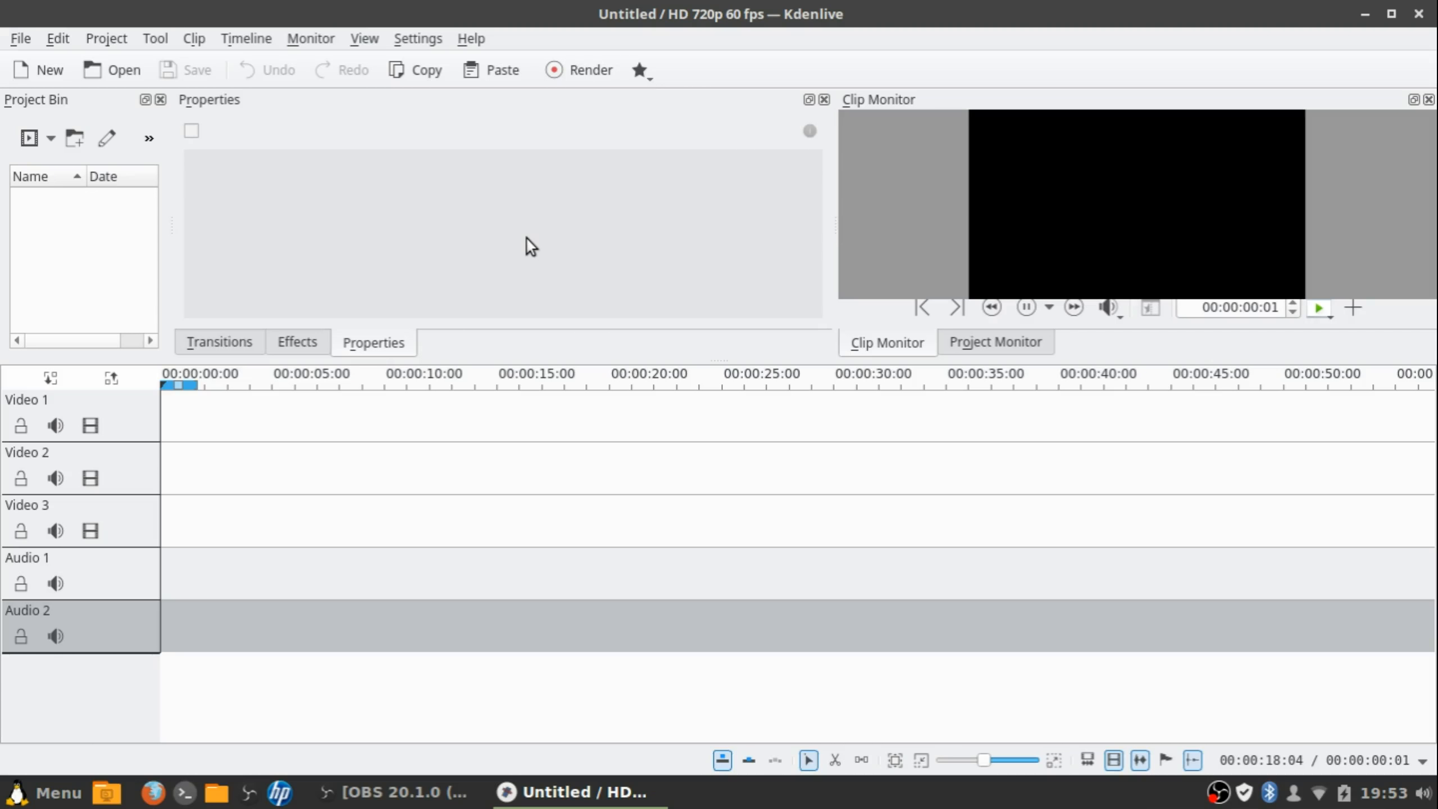
click(216, 38)
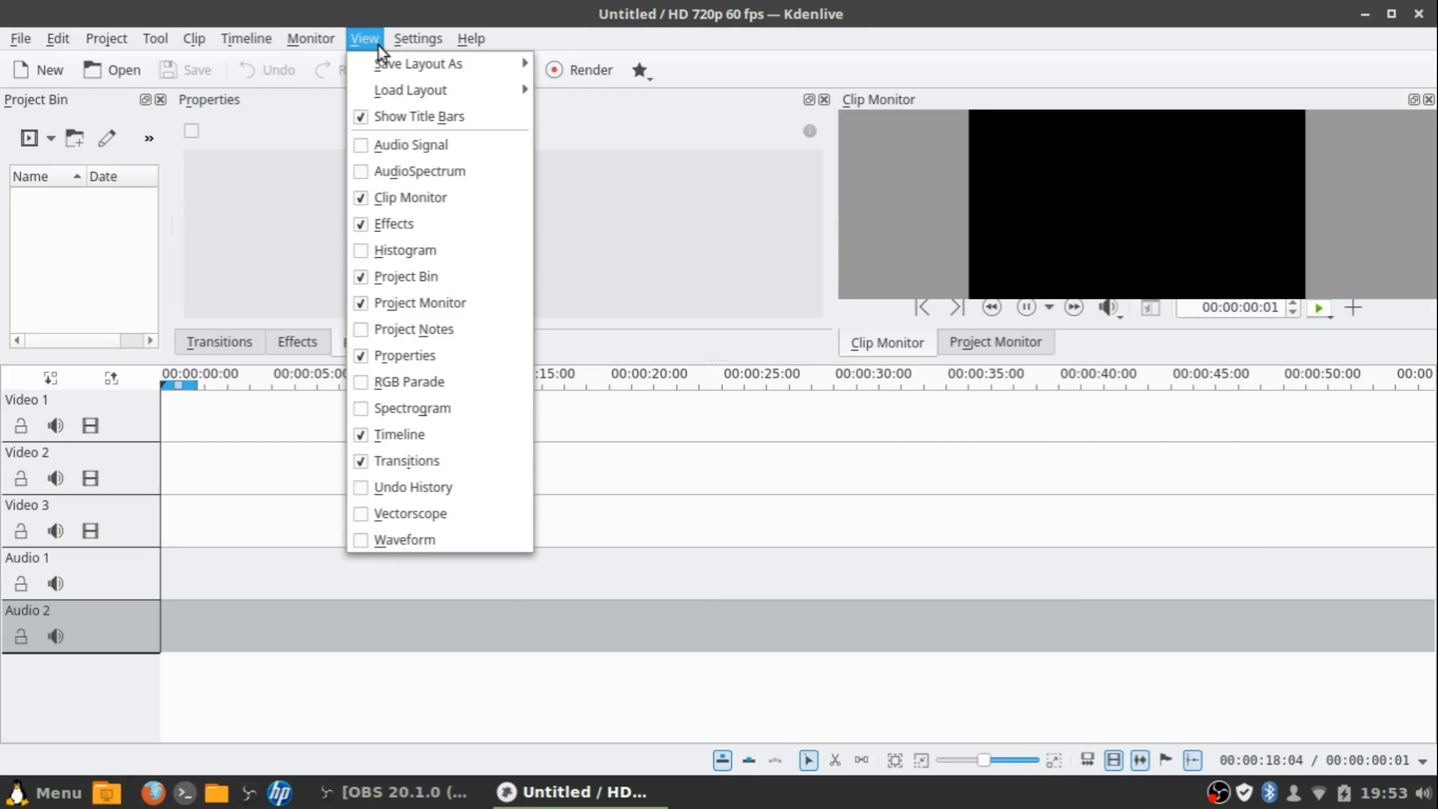
mouse_move(318, 39)
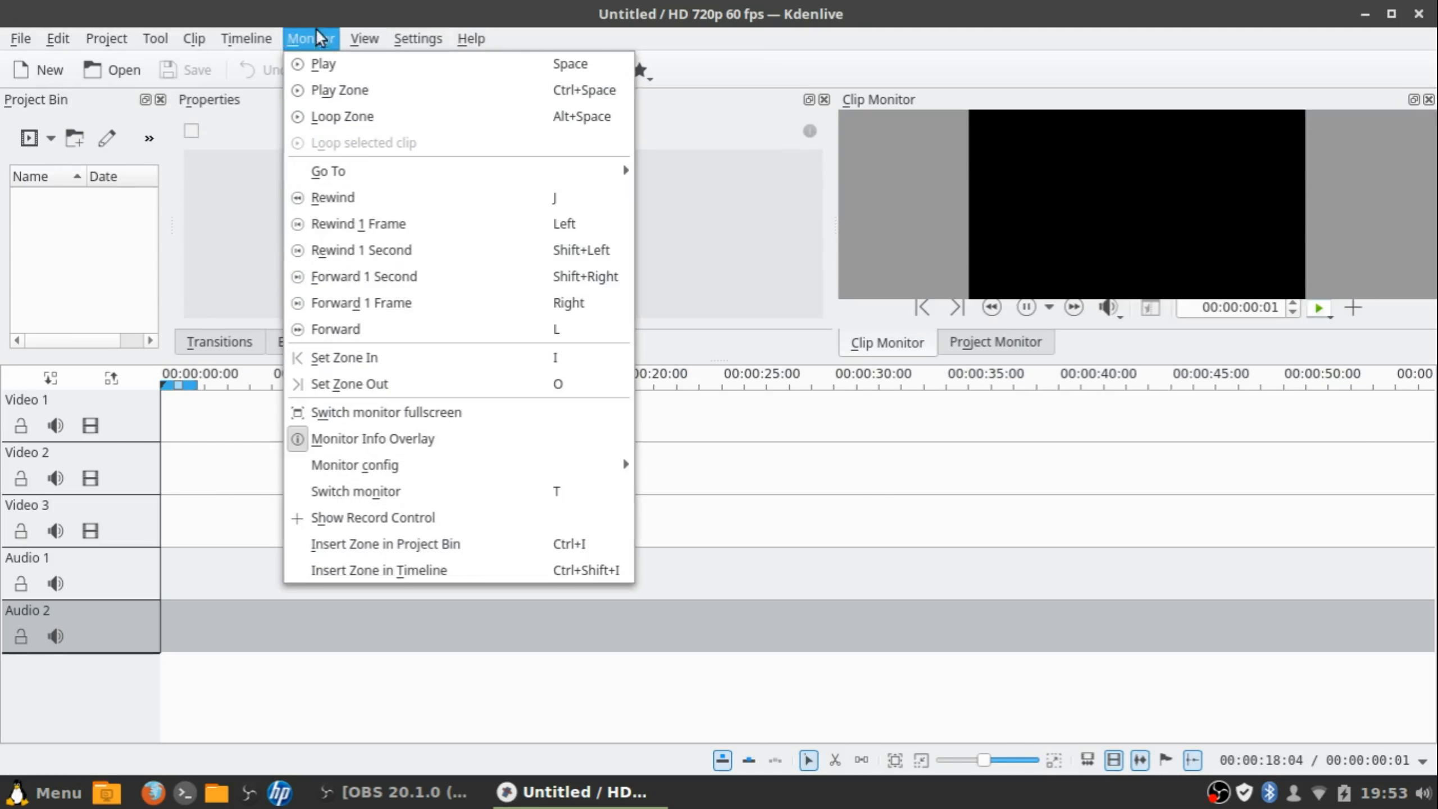
mouse_move(213, 40)
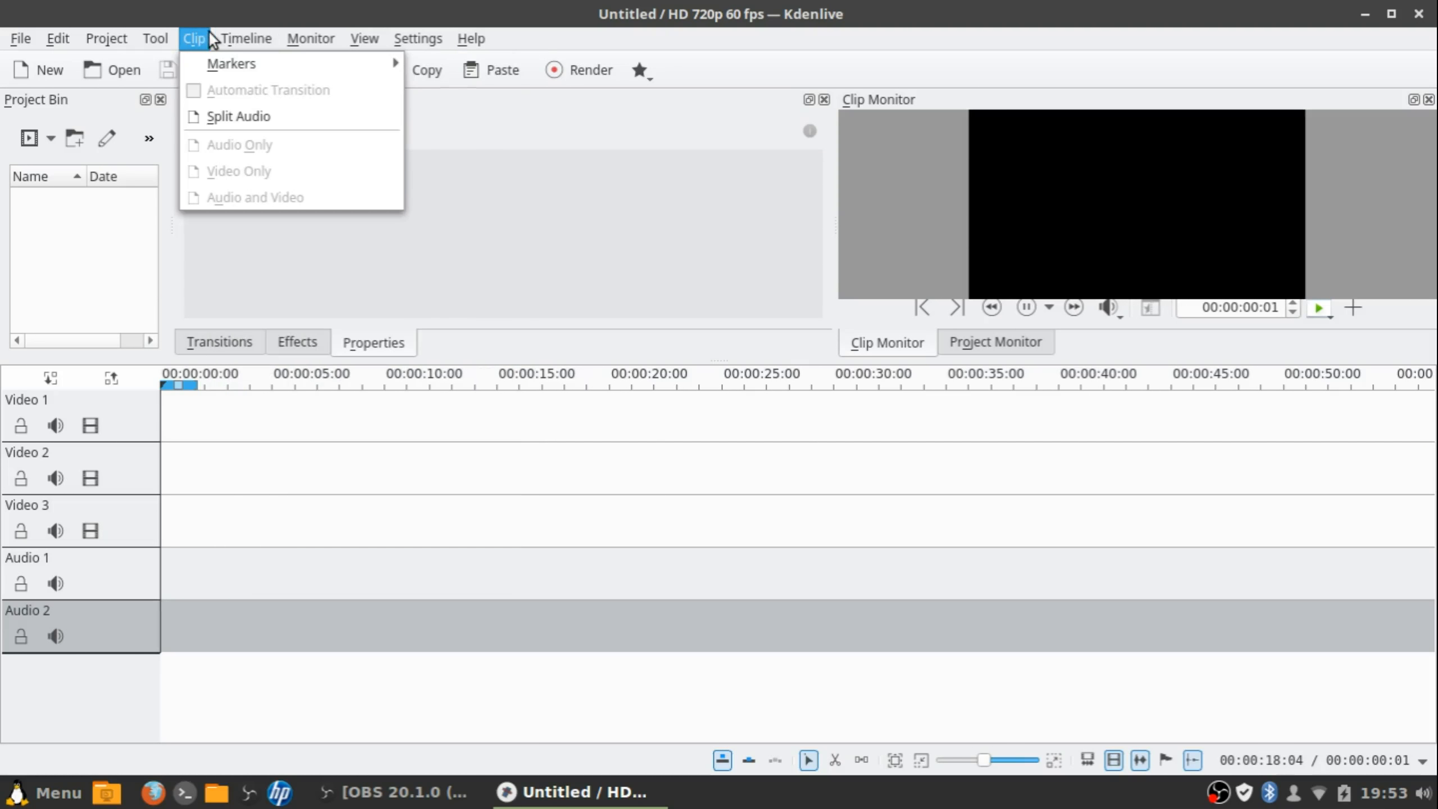
mouse_move(119, 34)
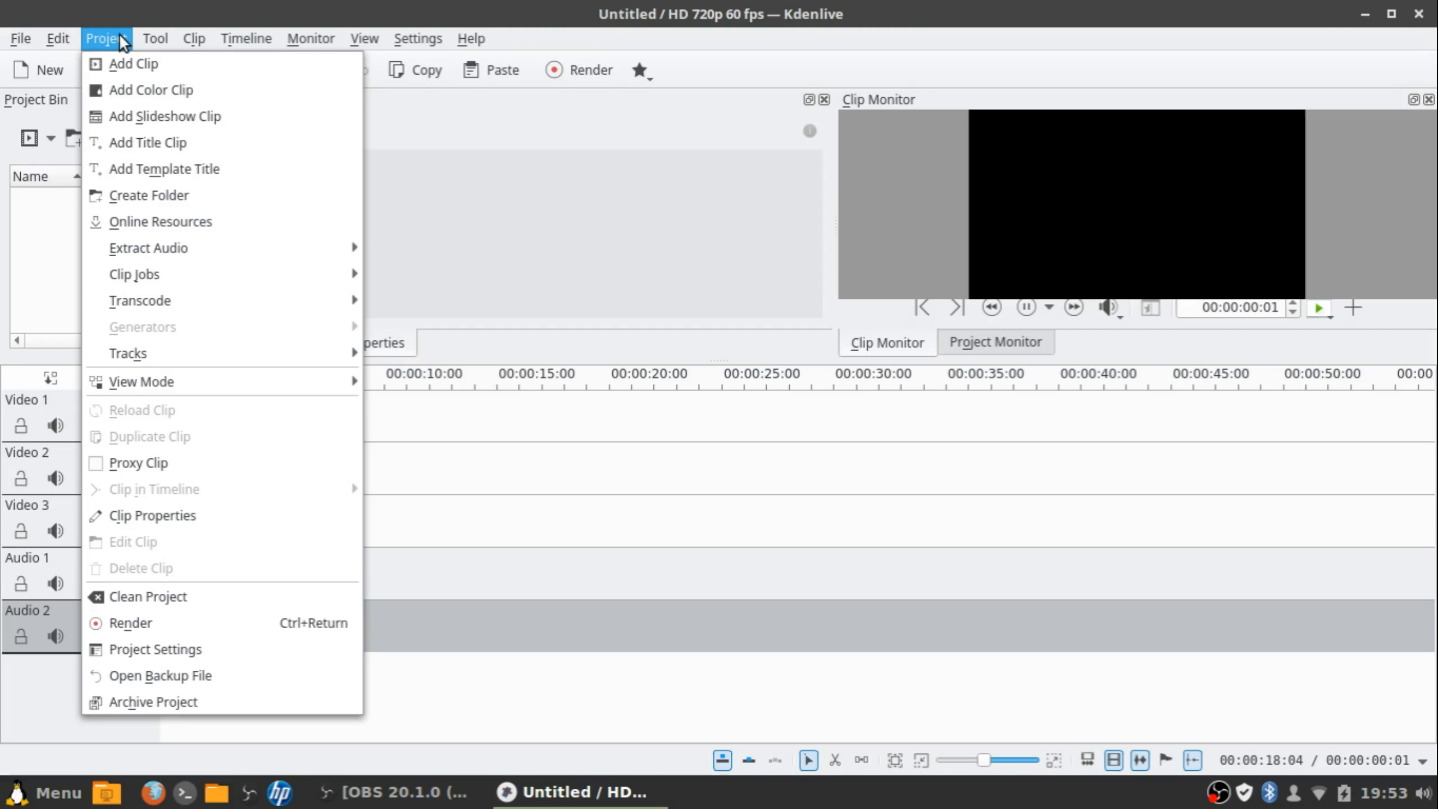
mouse_move(26, 38)
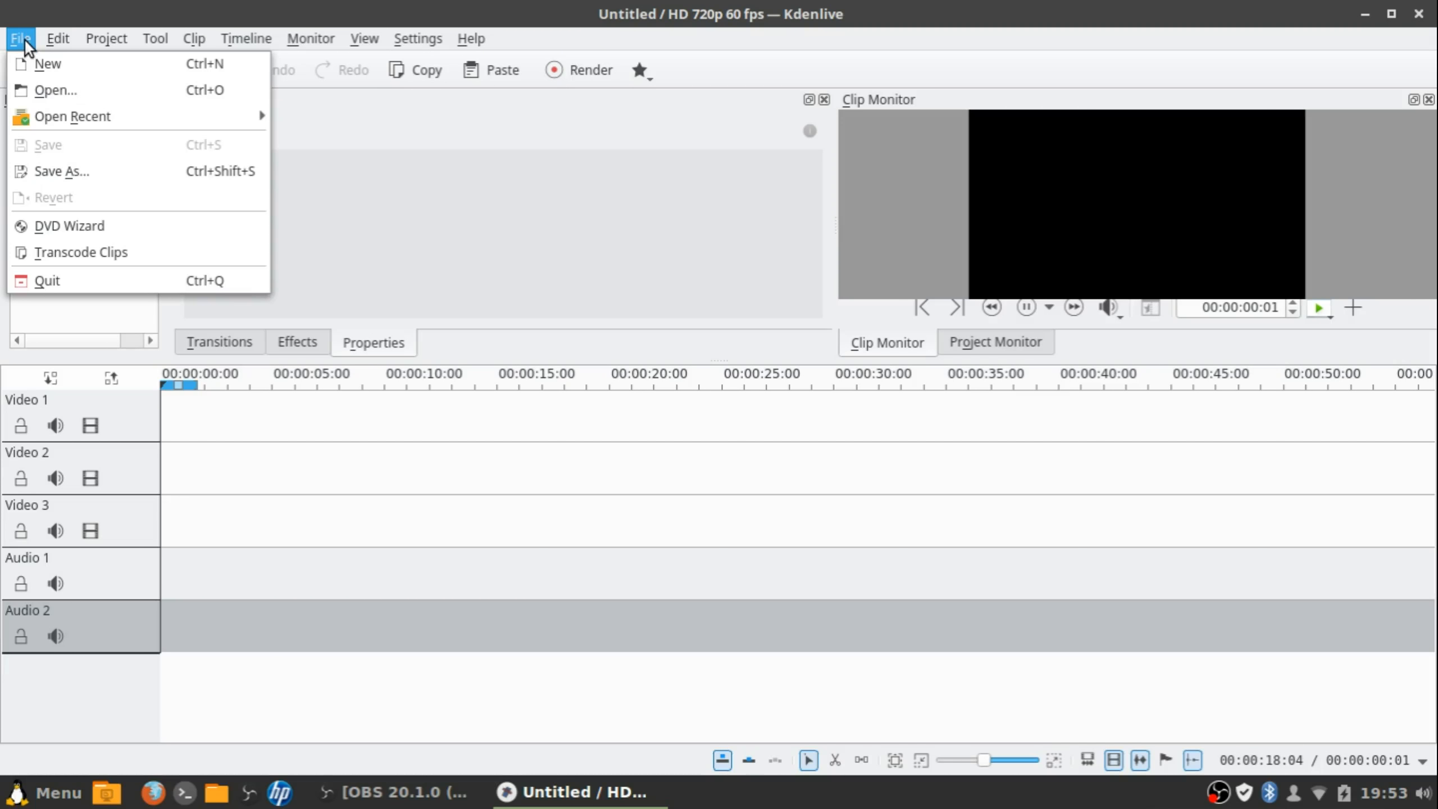
mouse_move(426, 37)
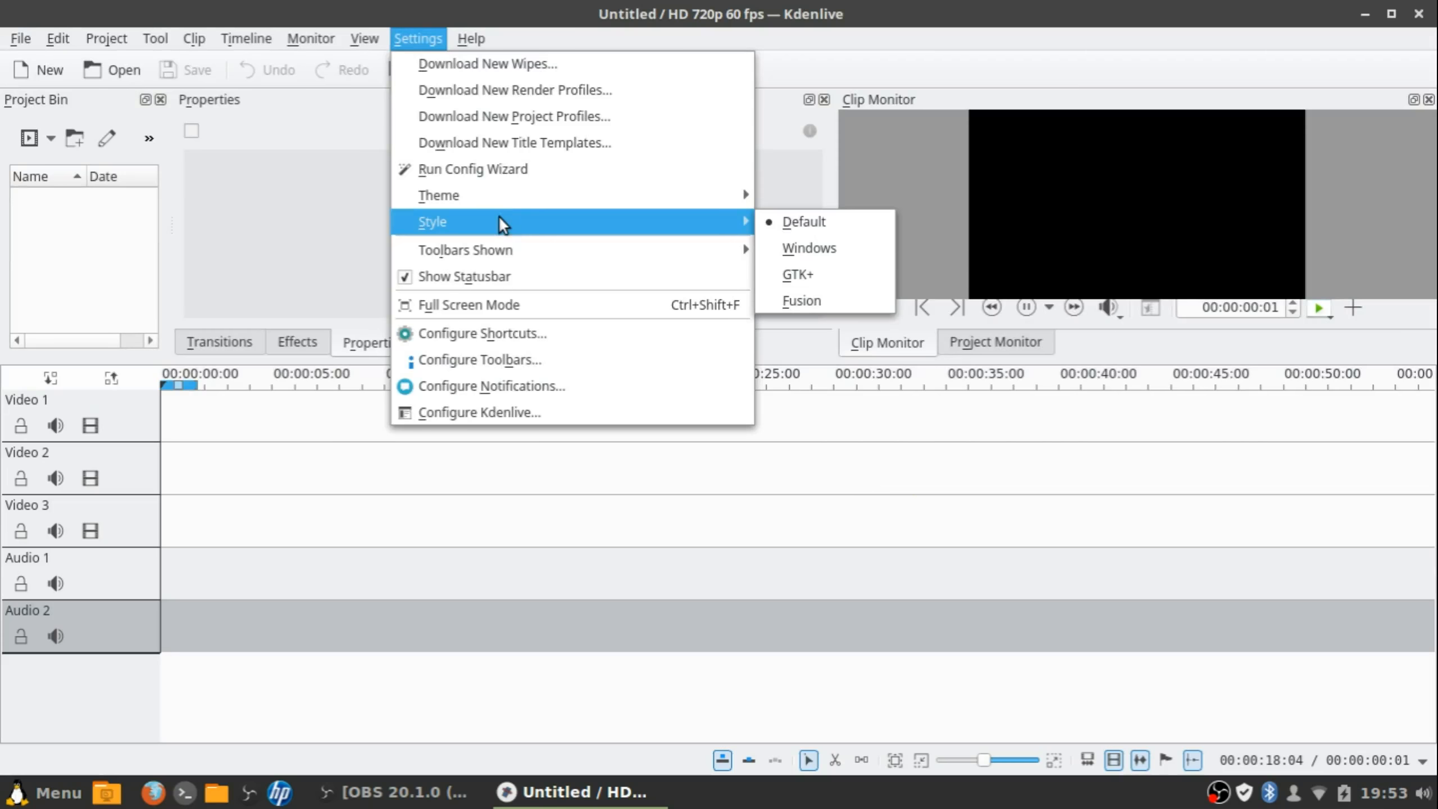
mouse_move(539, 250)
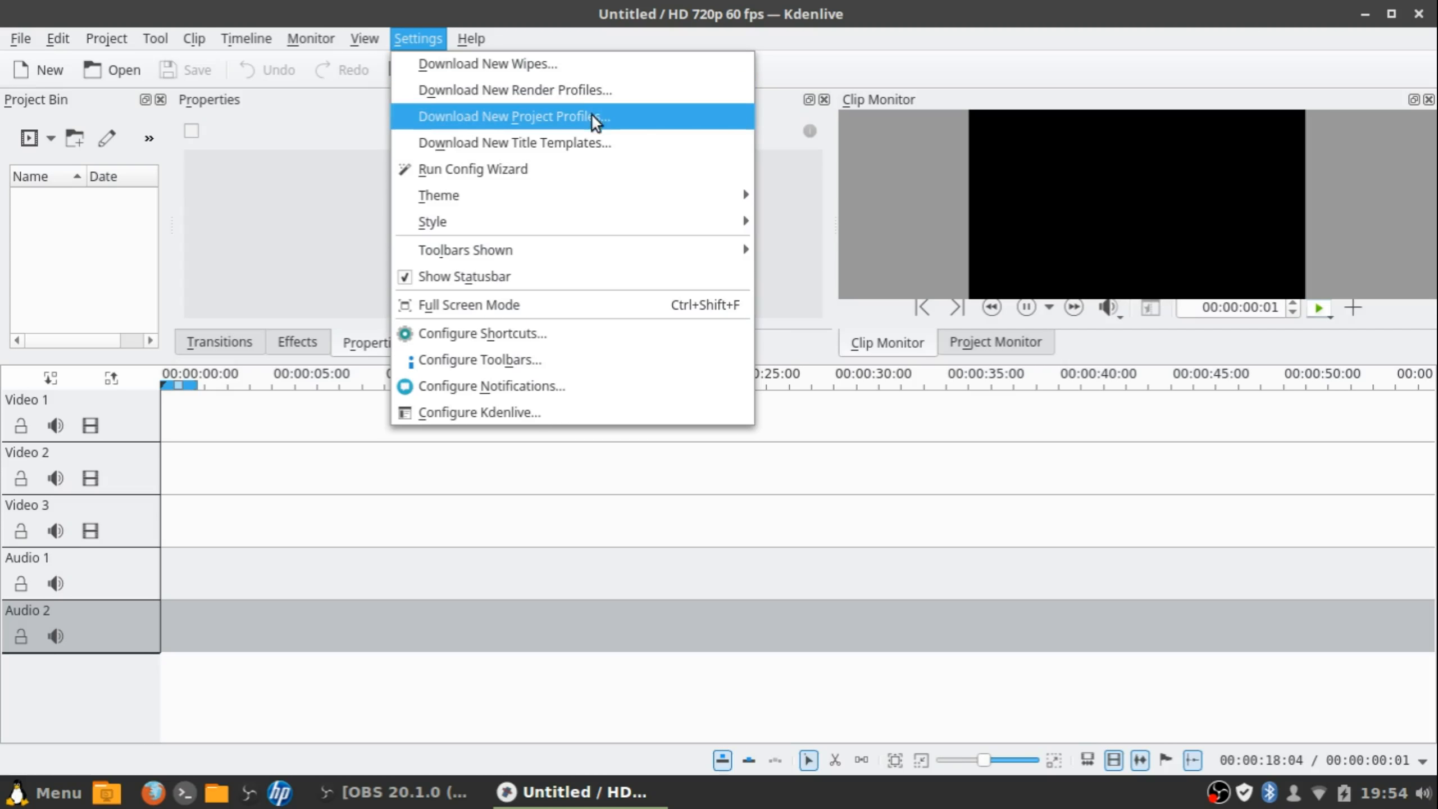
mouse_move(571, 204)
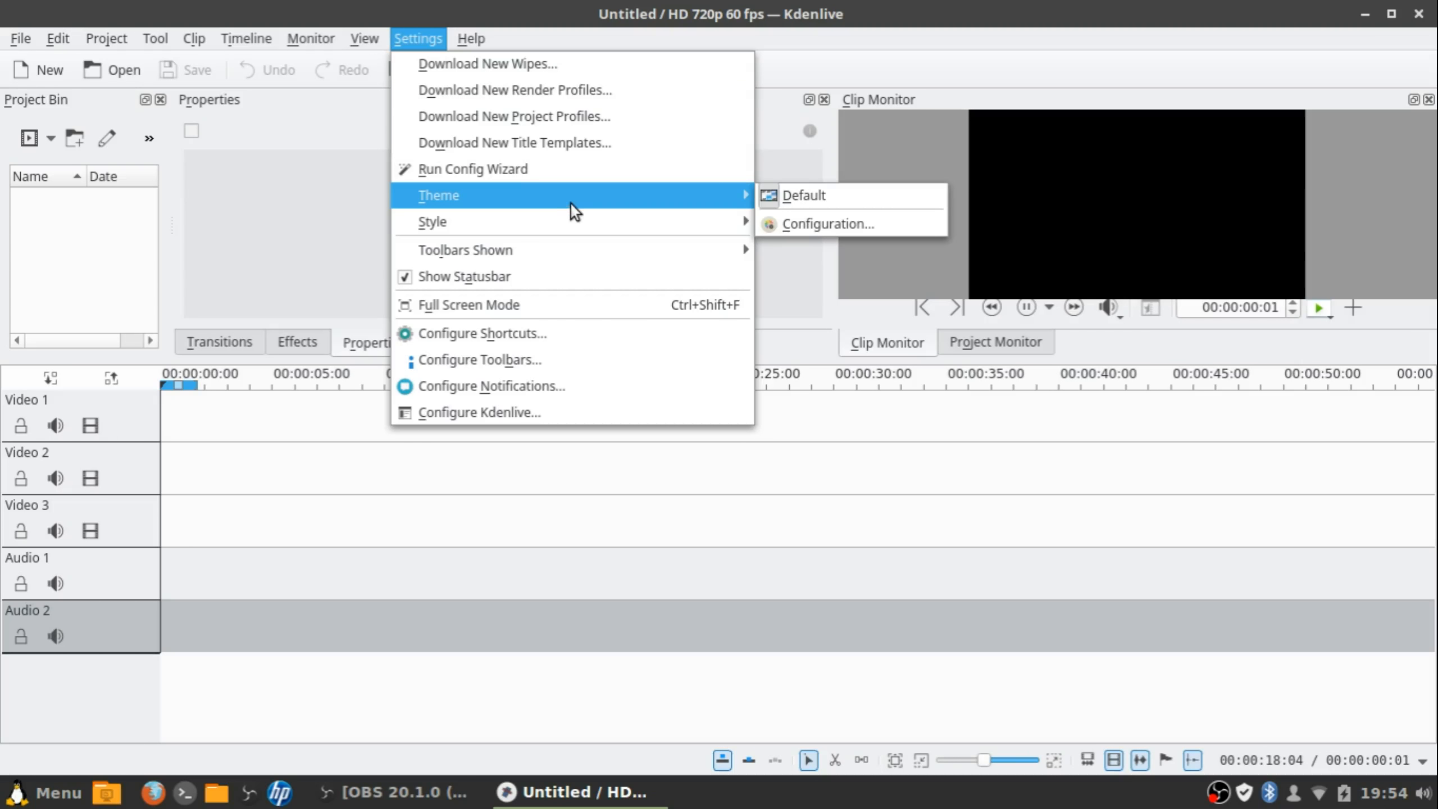
mouse_move(700, 220)
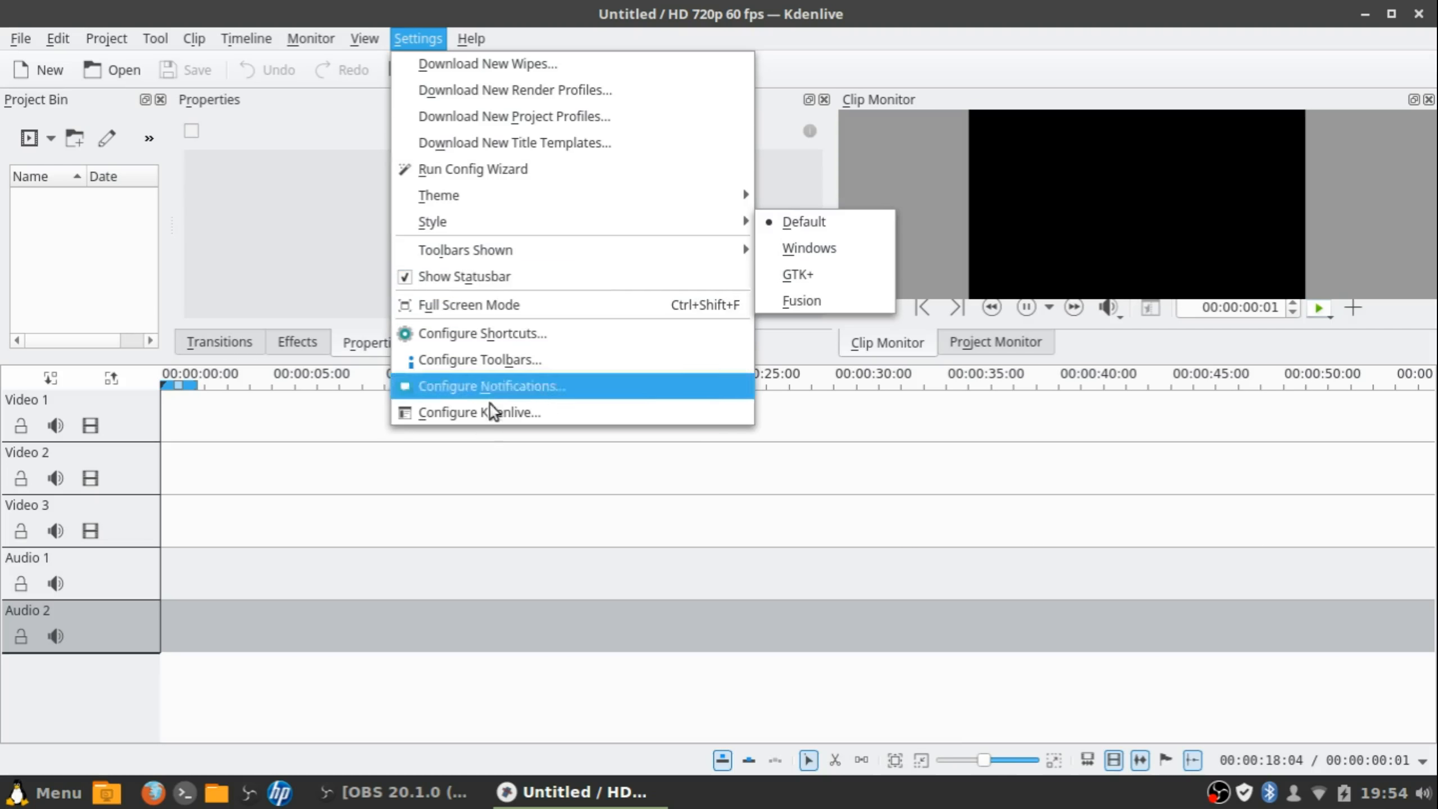
Flip between the Effects and Transitions panels, ending with the transitions list showing
click(451, 445)
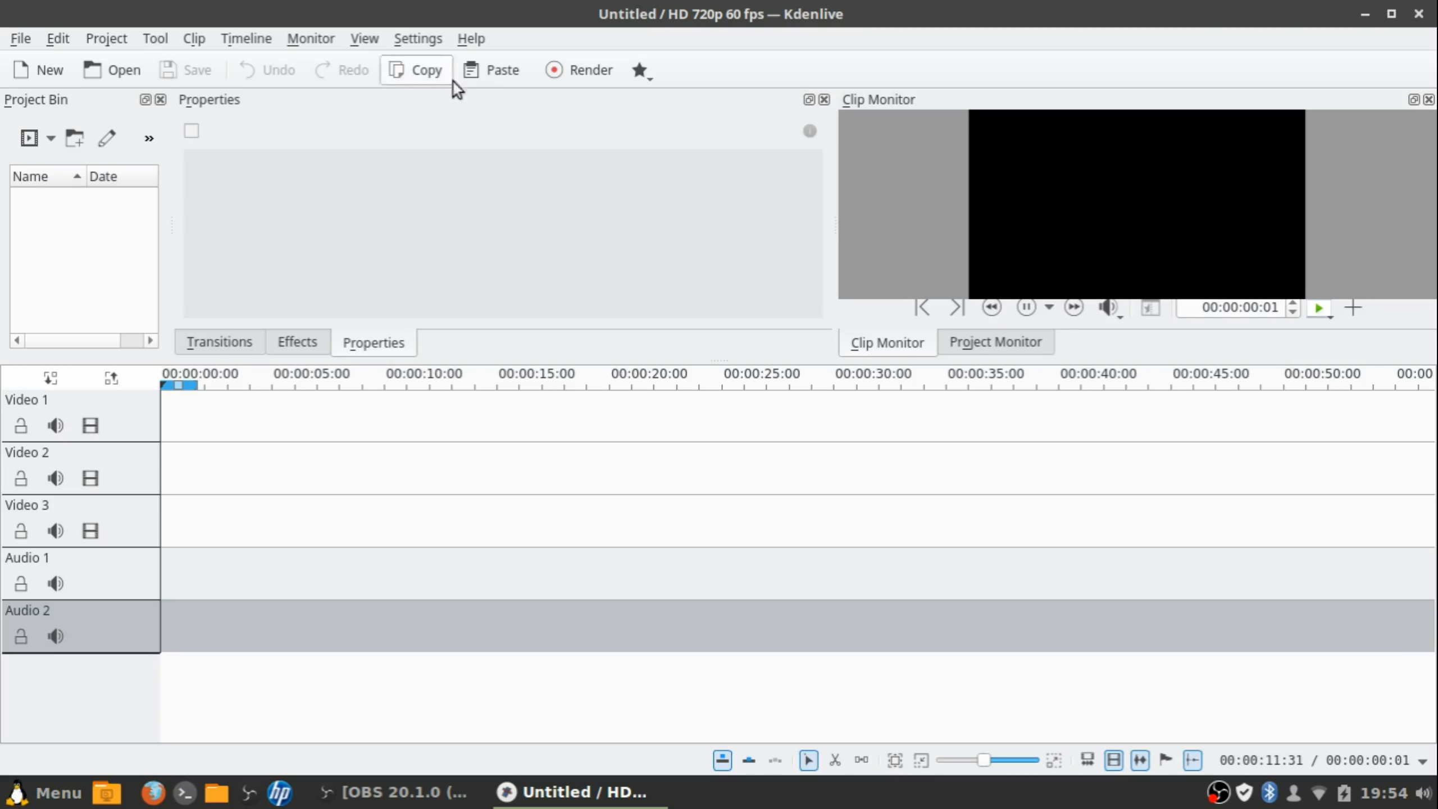
click(218, 343)
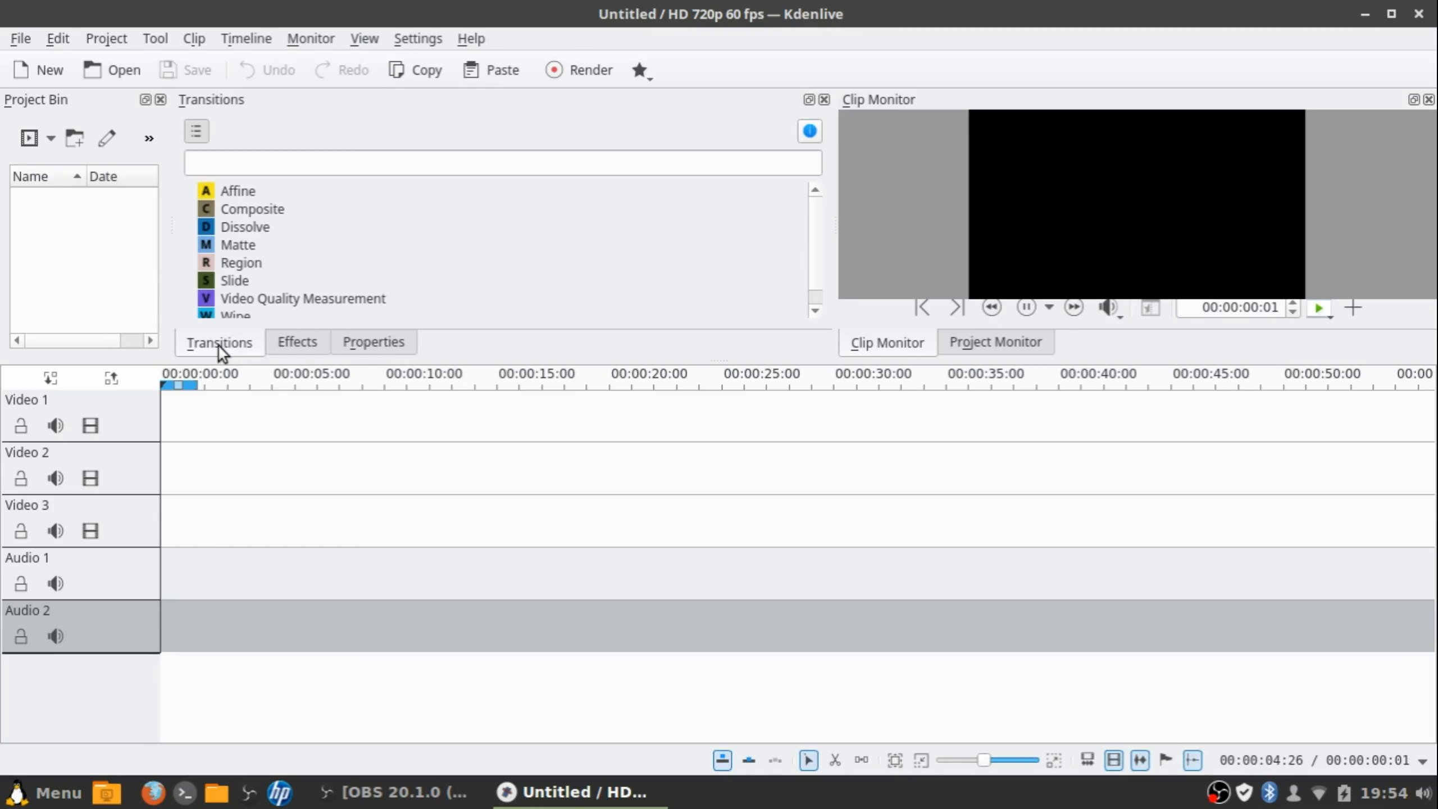
click(308, 345)
click(419, 40)
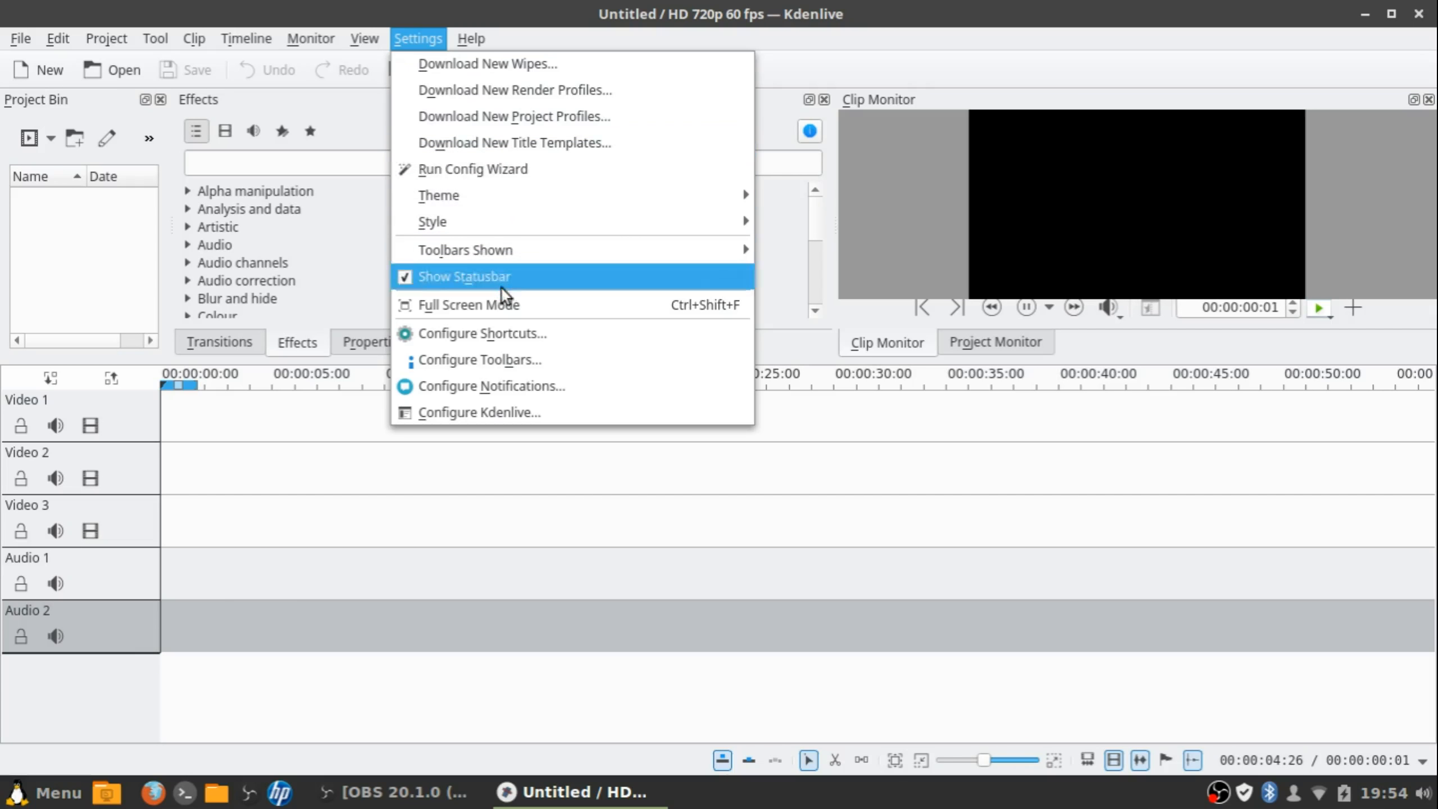
click(484, 430)
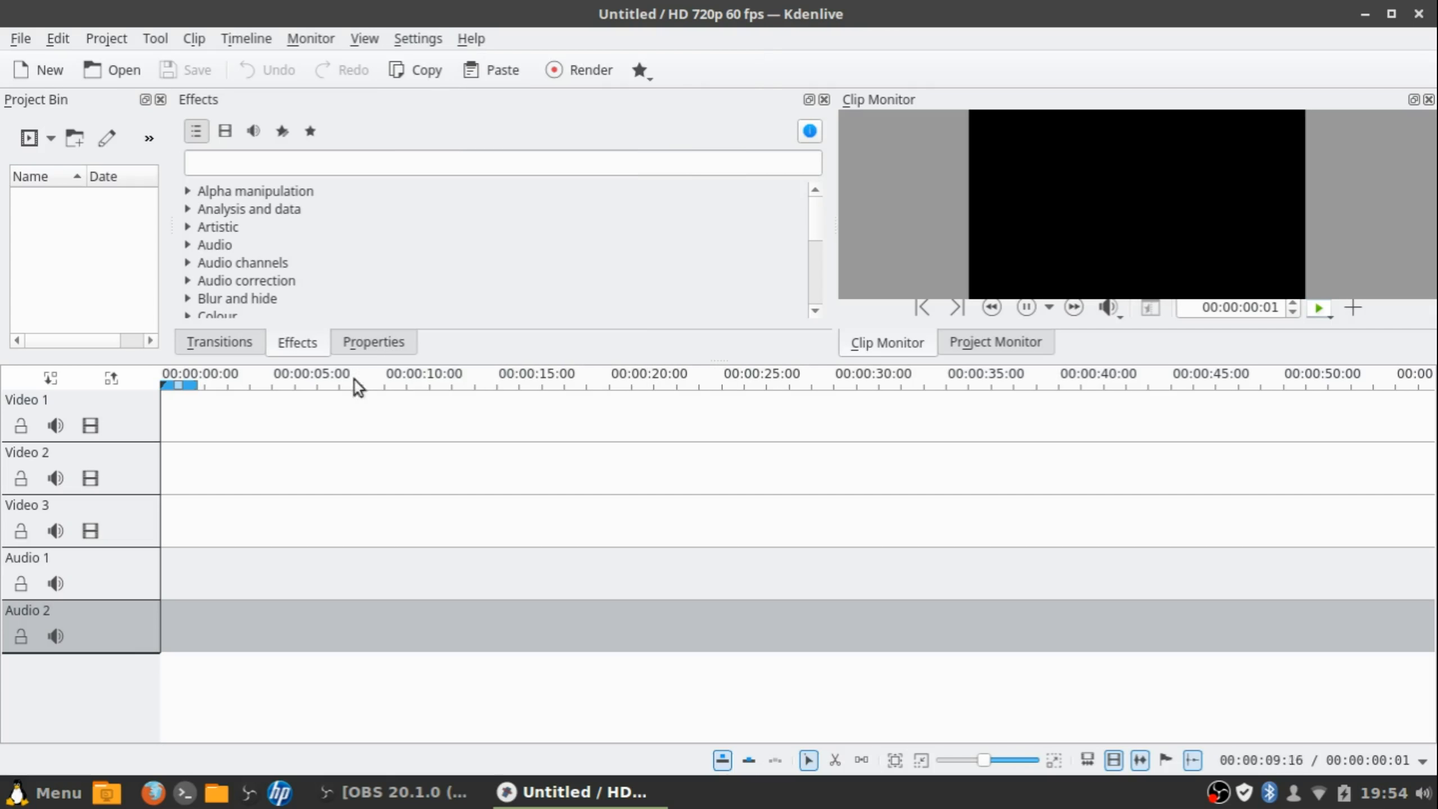
click(247, 348)
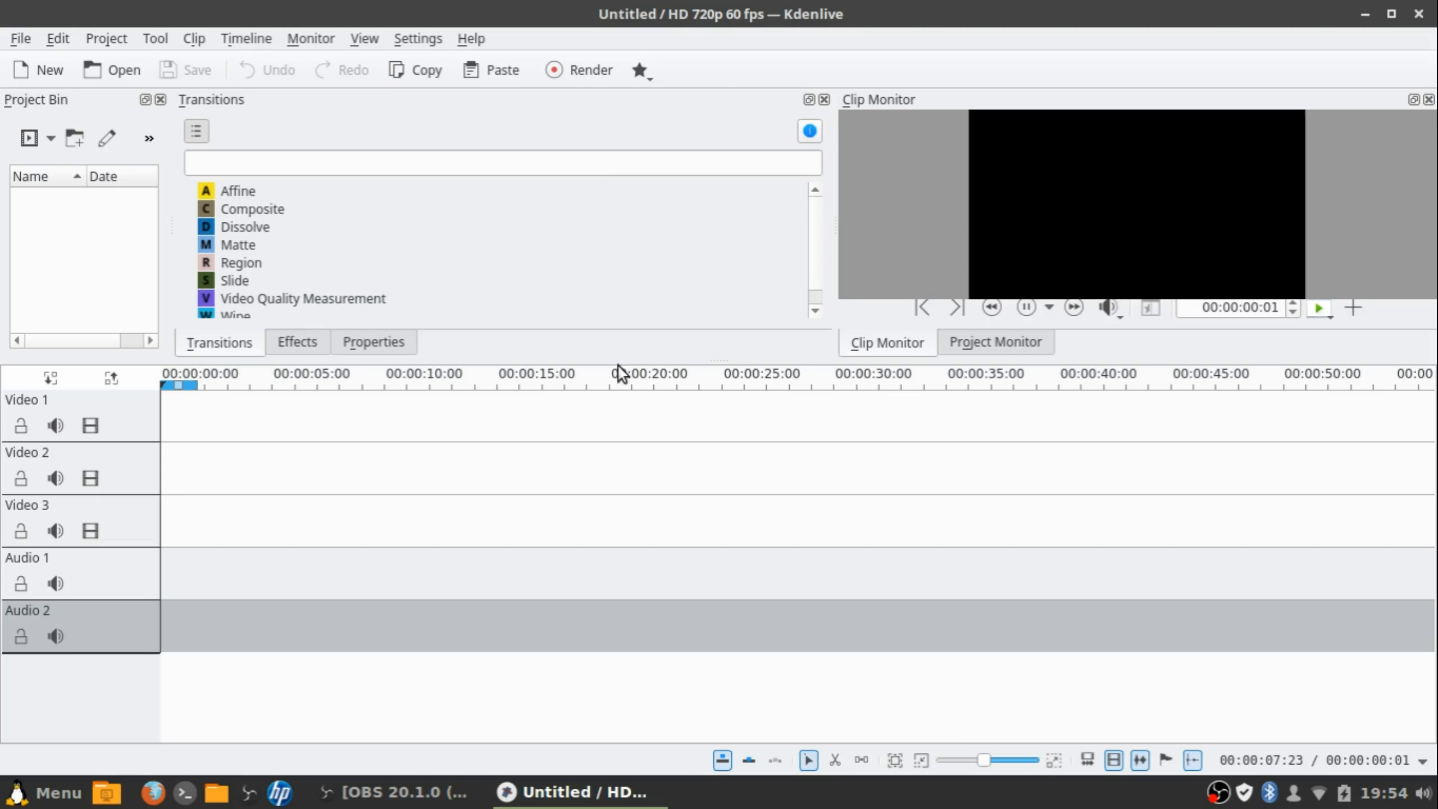
Drag the splitters down to enlarge the monitor and transitions list and shrink the timeline
drag(617, 363, 665, 443)
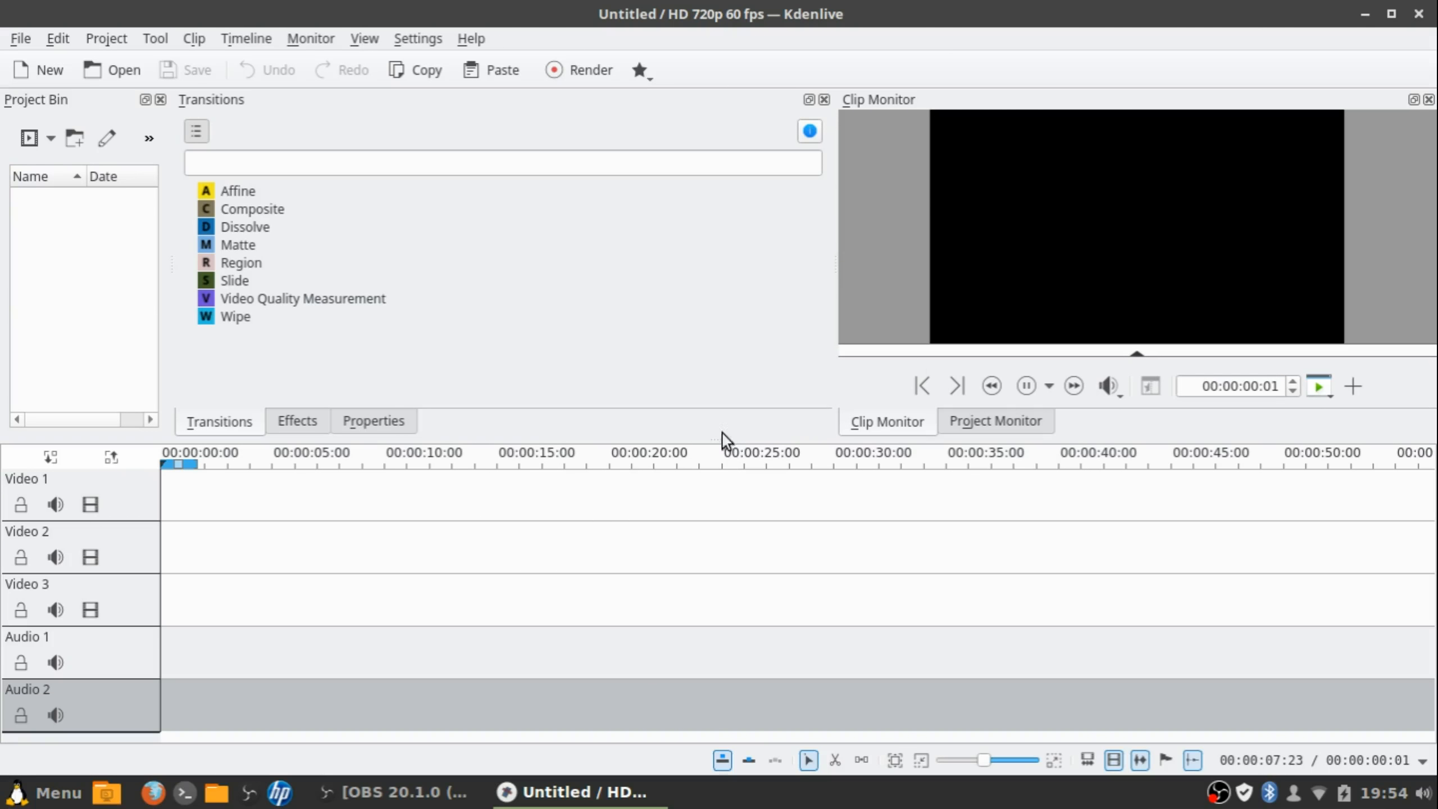
drag(467, 439, 433, 502)
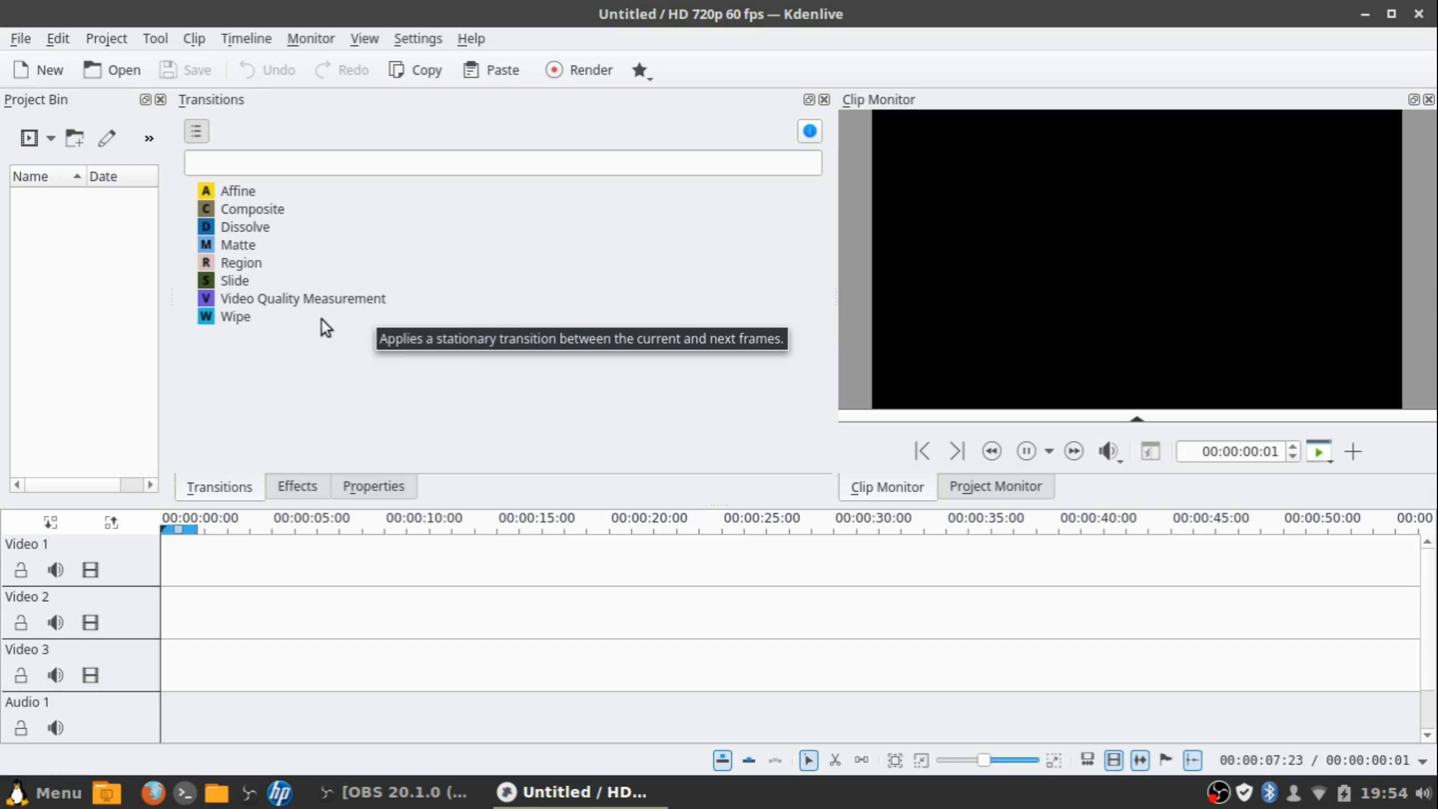
Expand the Alpha manipulation, Analysis and data, Artistic, Audio, Audio channels, Audio correction and Blur and hide categories
click(305, 486)
scroll(293, 368, down, 1)
scroll(287, 317, up, 1)
scroll(283, 299, down, 1)
scroll(295, 259, up, 1)
click(189, 191)
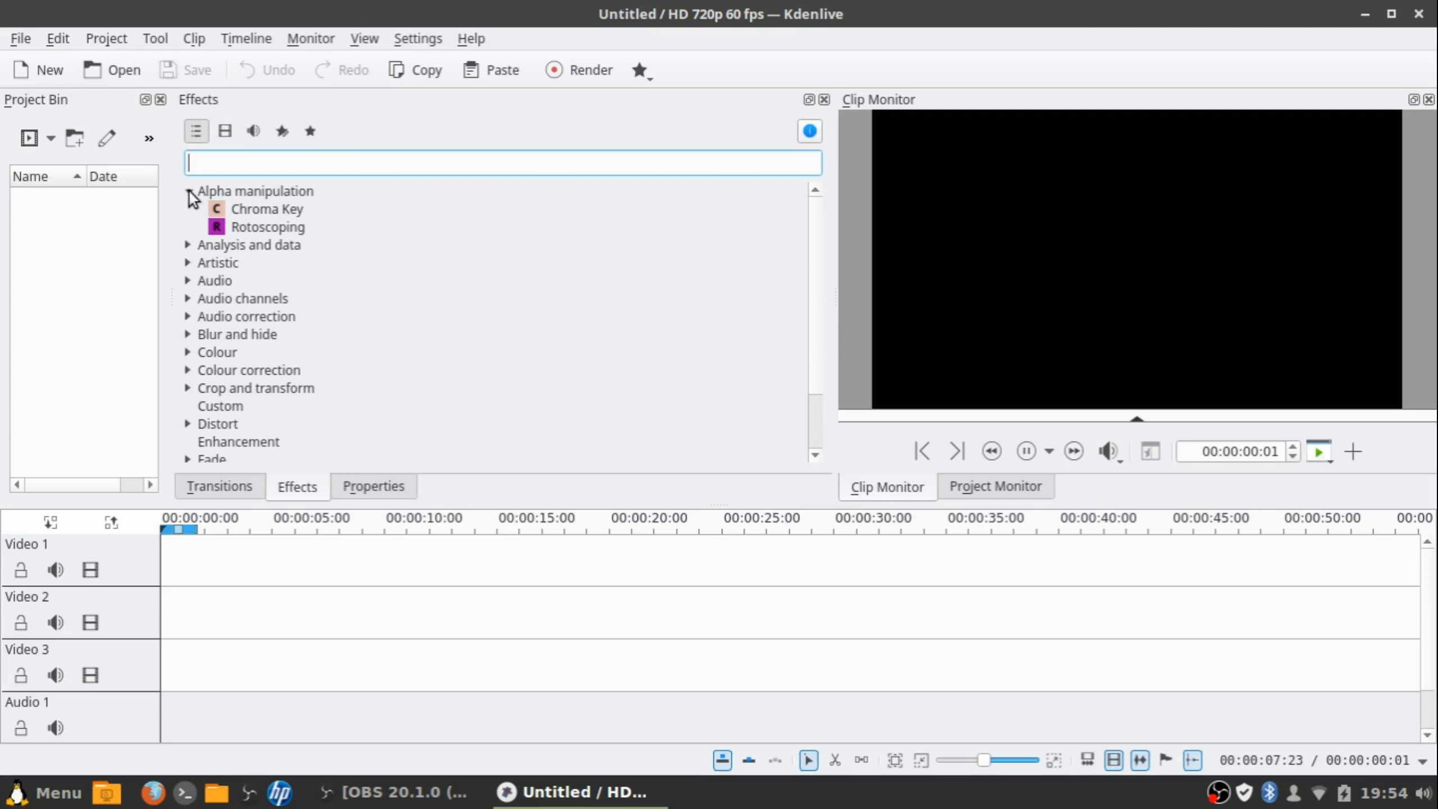
click(189, 245)
click(189, 299)
scroll(189, 306, down, 2)
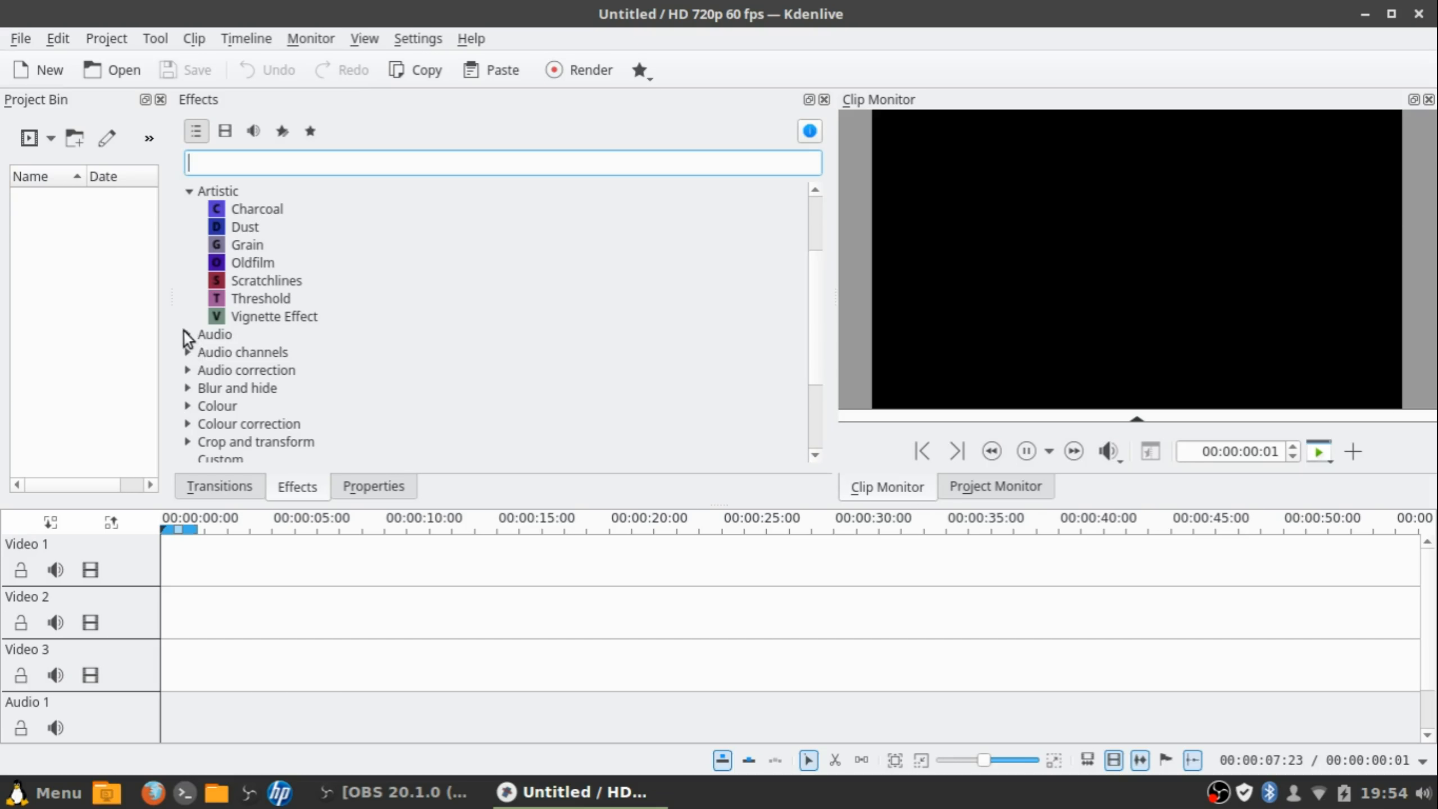
click(188, 334)
scroll(191, 357, down, 5)
click(188, 351)
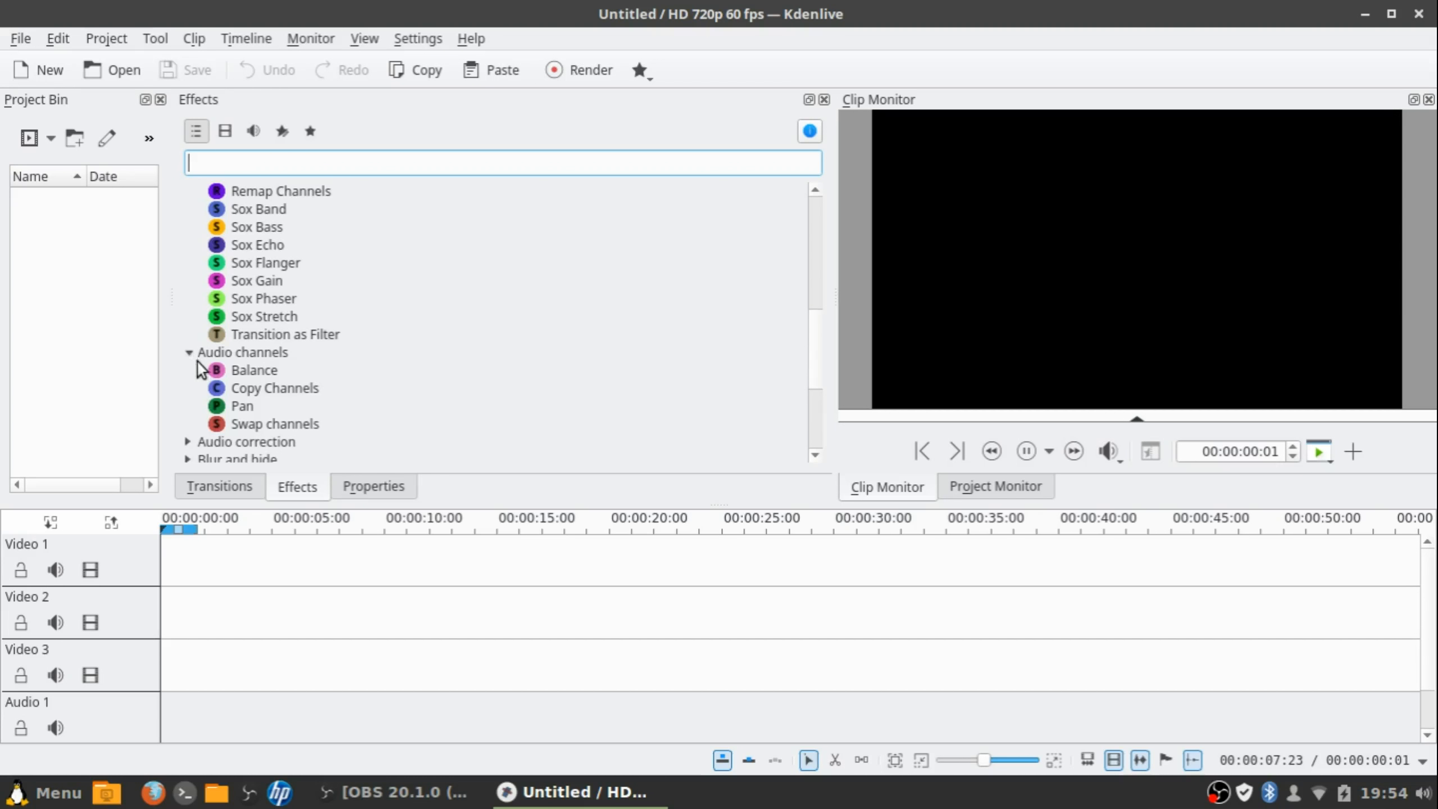
scroll(195, 340, down, 4)
click(188, 245)
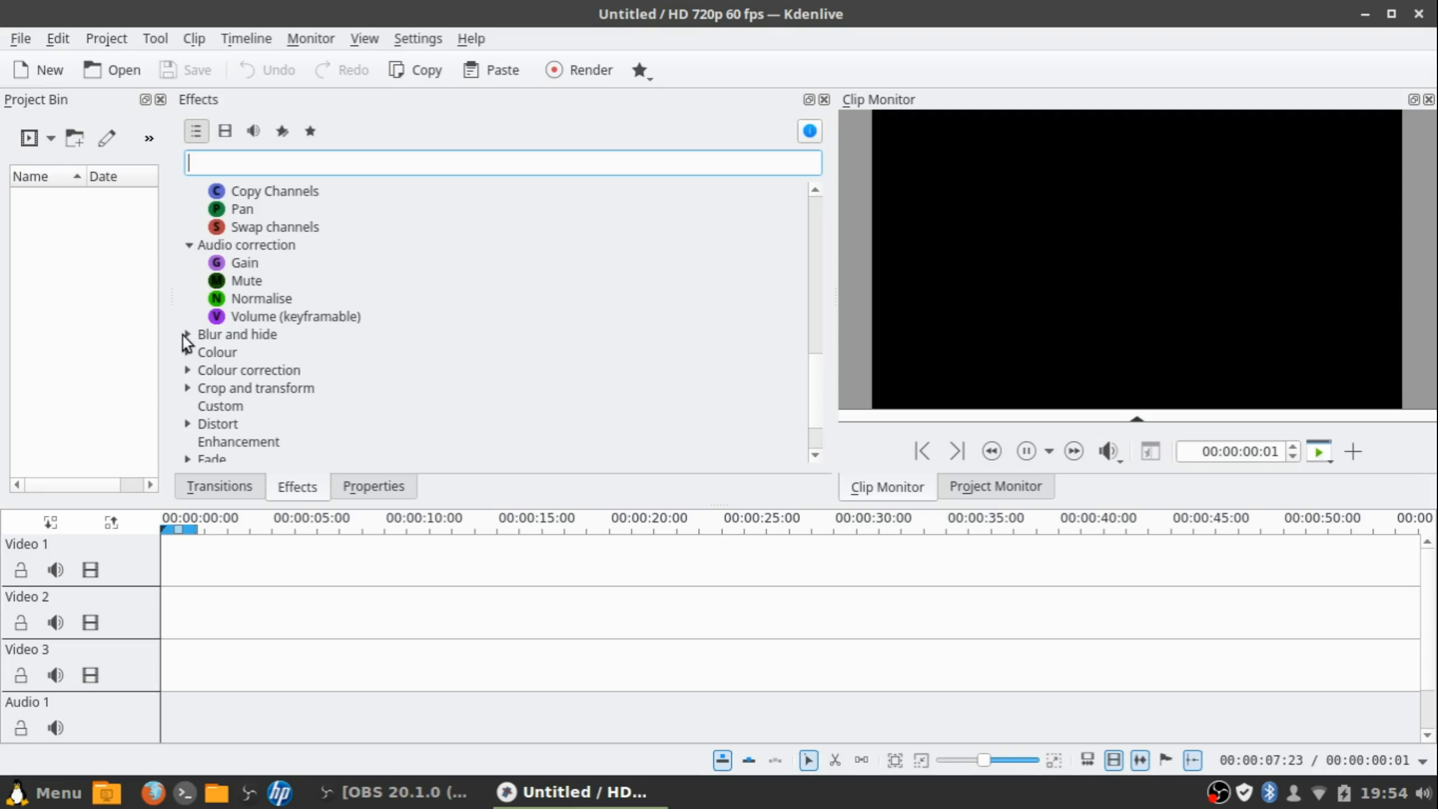
click(188, 335)
Expand the Colour, Colour correction, Crop and transform, Distort, Fade, Misc and Motion categories
scroll(189, 309, down, 2)
click(187, 280)
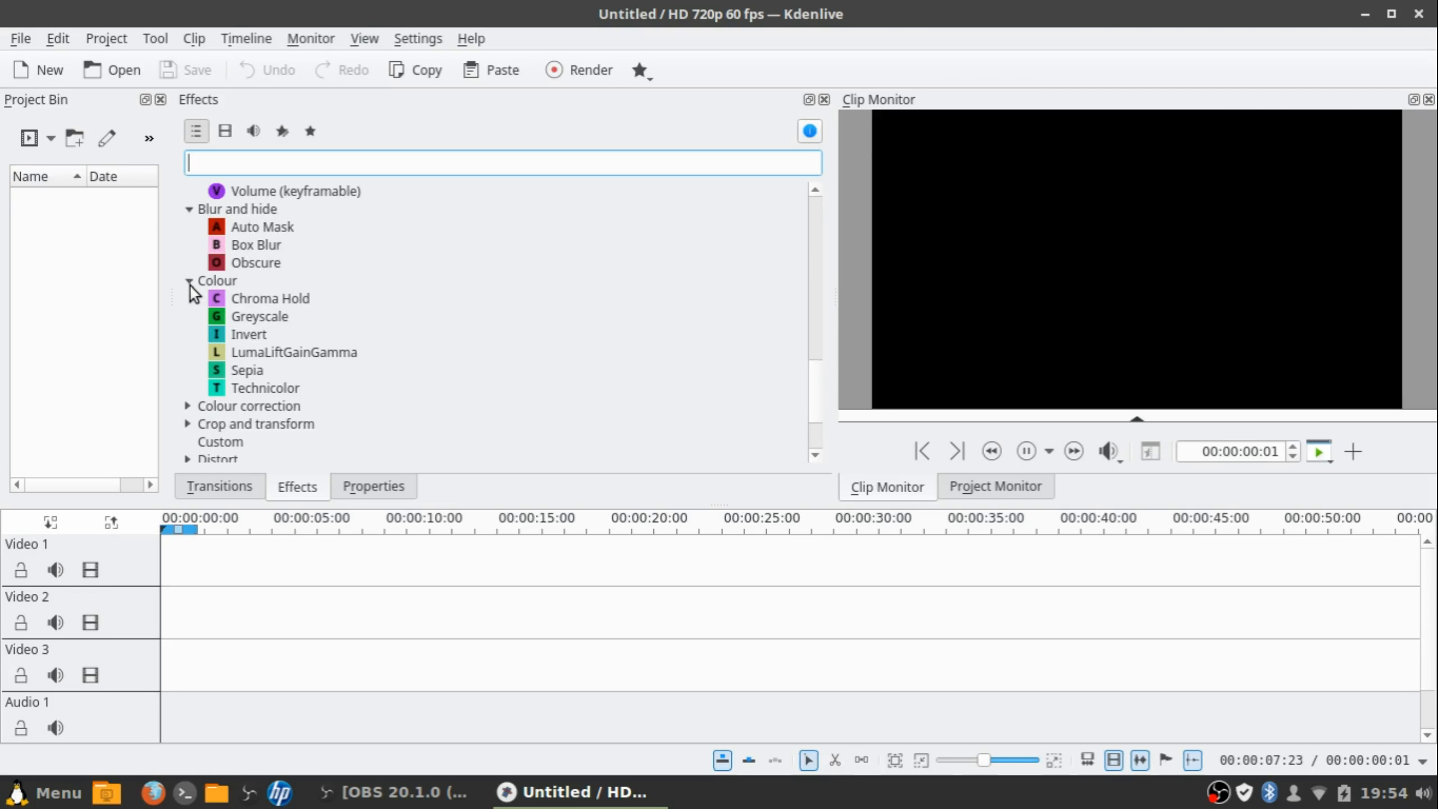
scroll(190, 288, down, 2)
click(188, 298)
scroll(193, 306, down, 2)
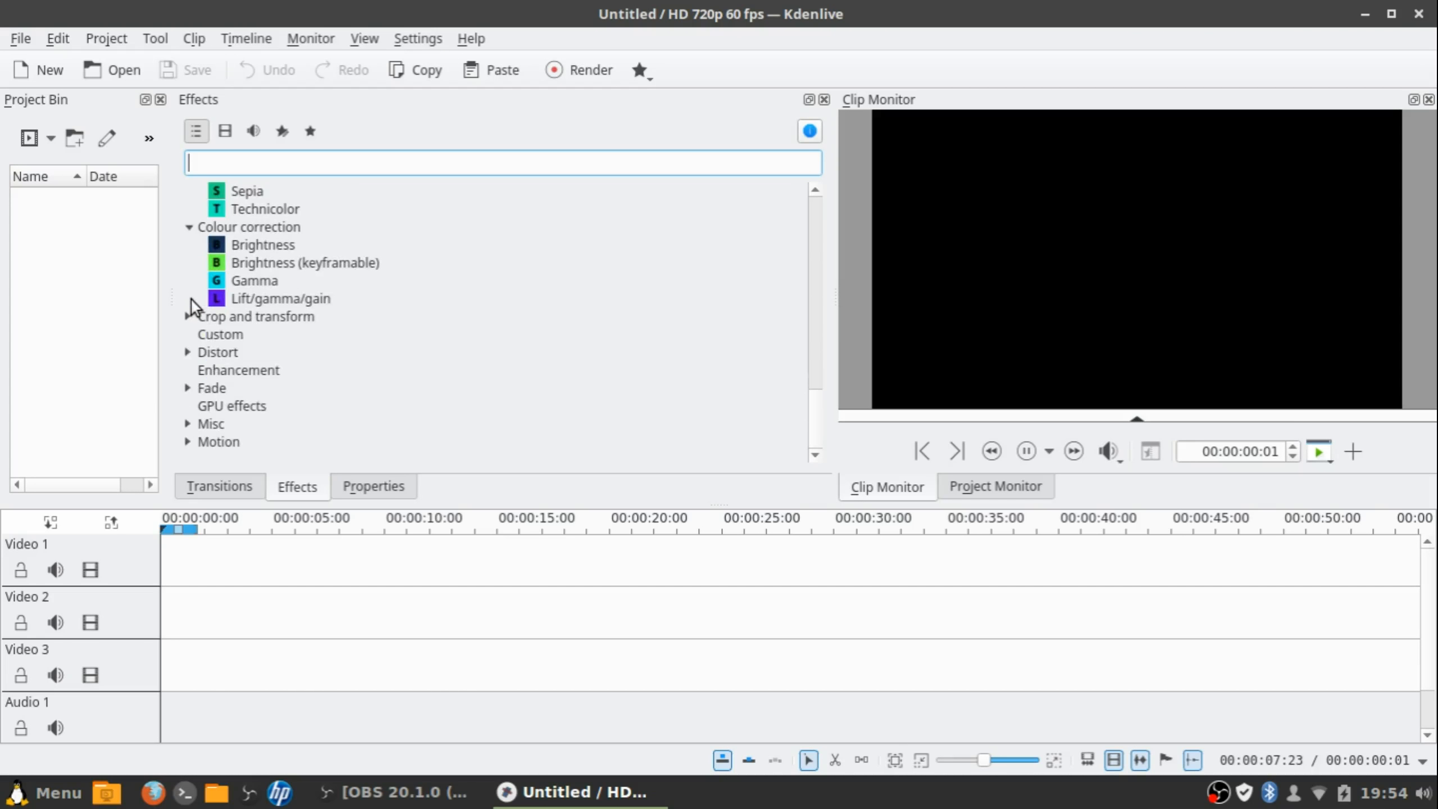
click(187, 316)
scroll(193, 323, down, 2)
click(188, 352)
scroll(192, 362, down, 2)
click(188, 389)
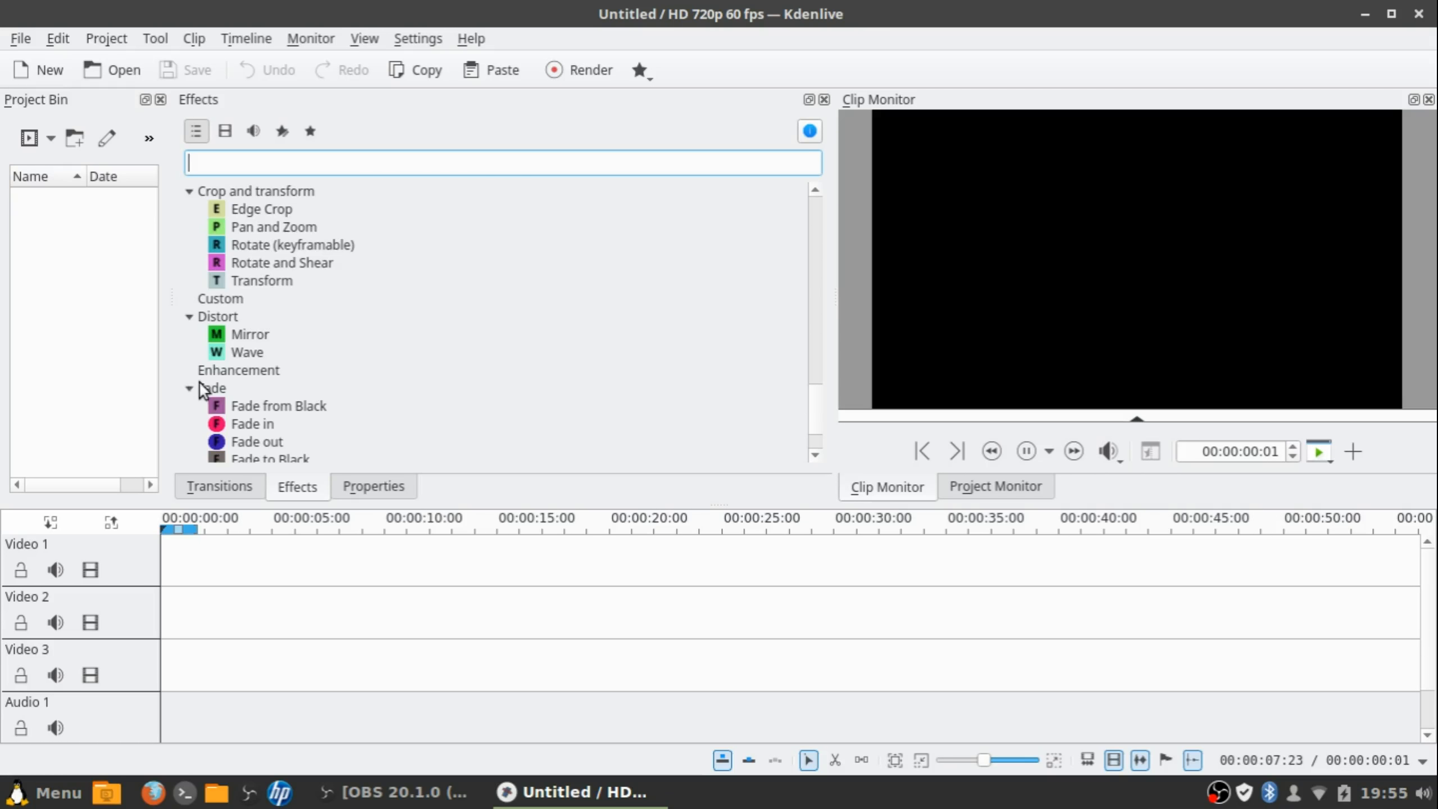
scroll(201, 397, down, 2)
click(189, 424)
scroll(199, 430, down, 2)
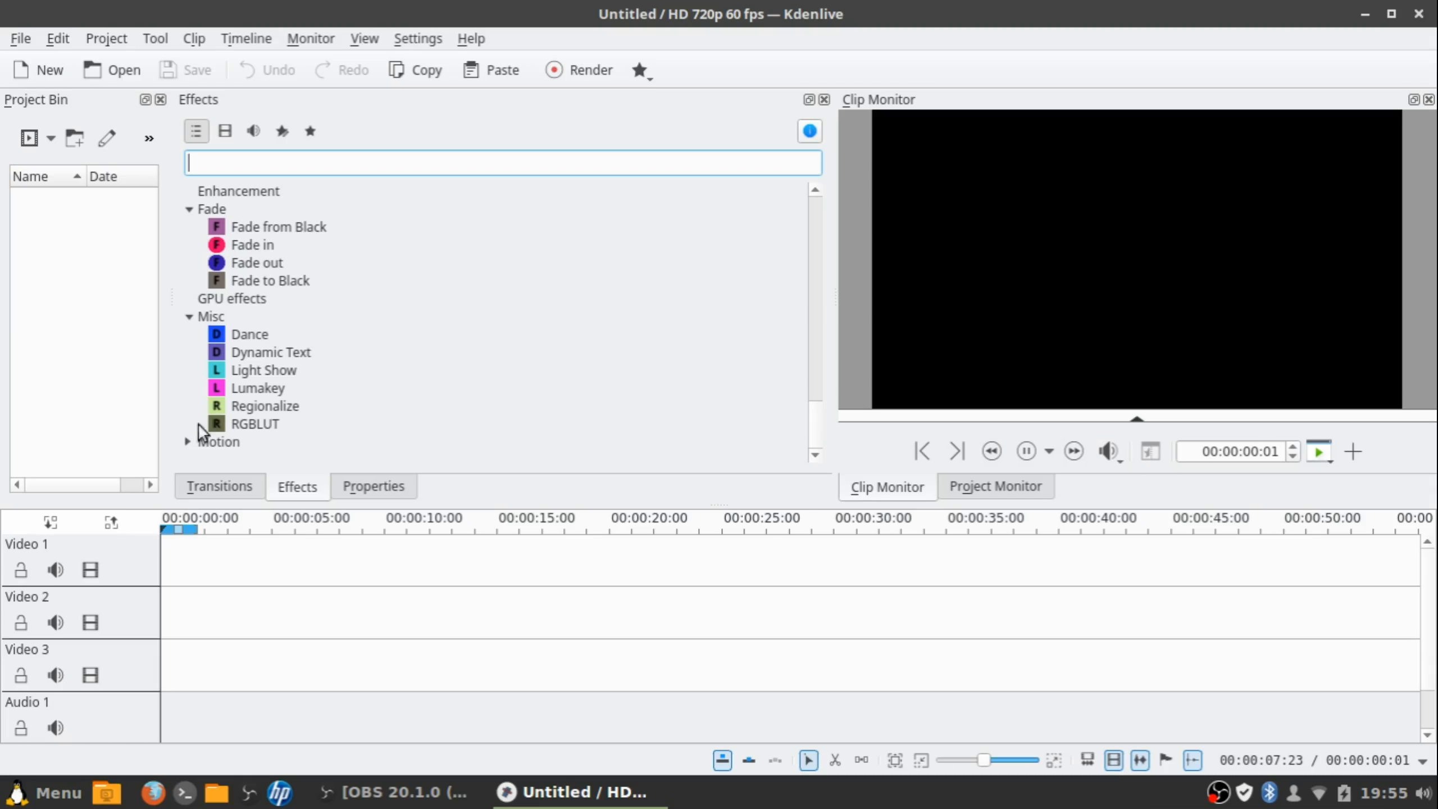
click(195, 429)
click(189, 442)
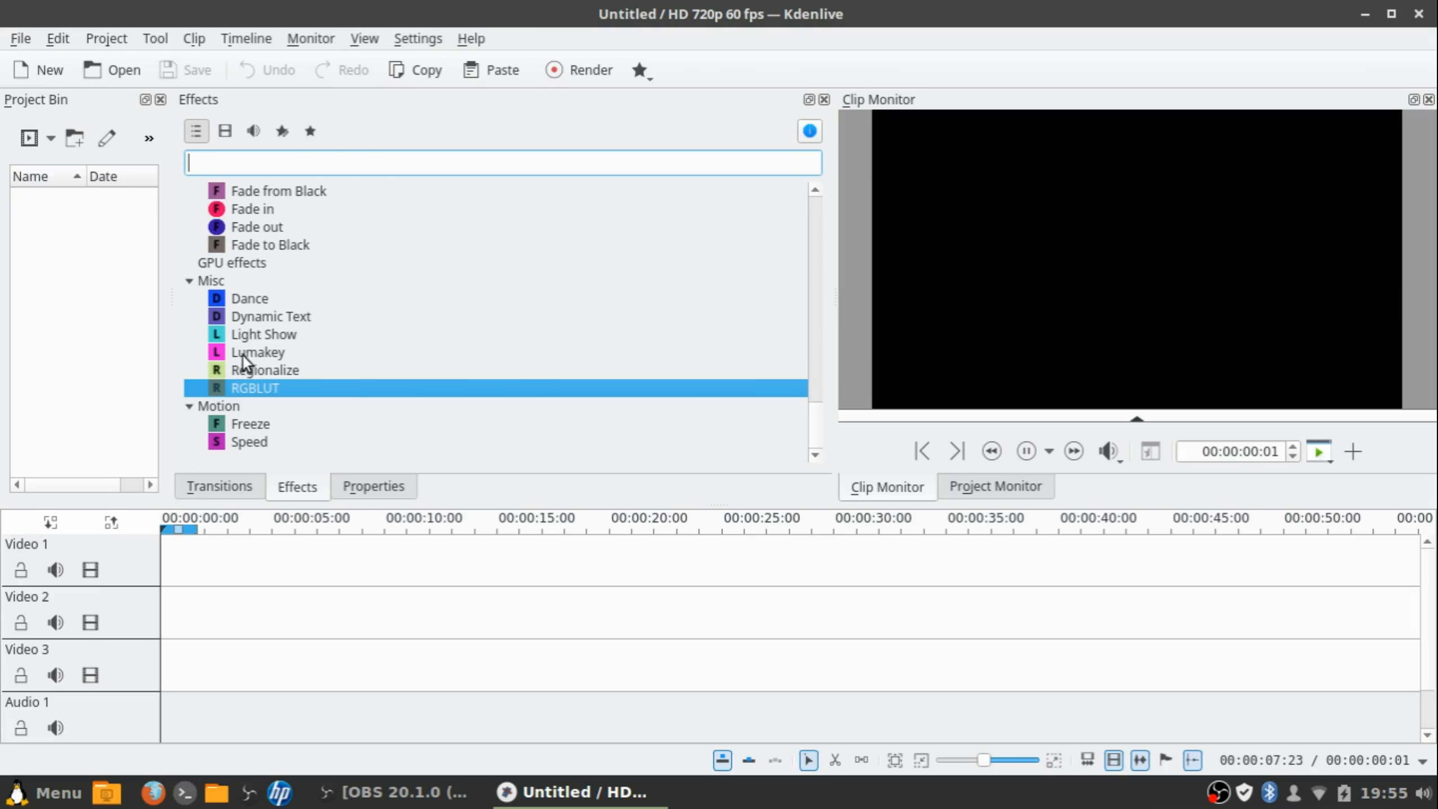
Select Pan and Zoom under Crop and transform
scroll(240, 351, up, 15)
scroll(226, 352, up, 10)
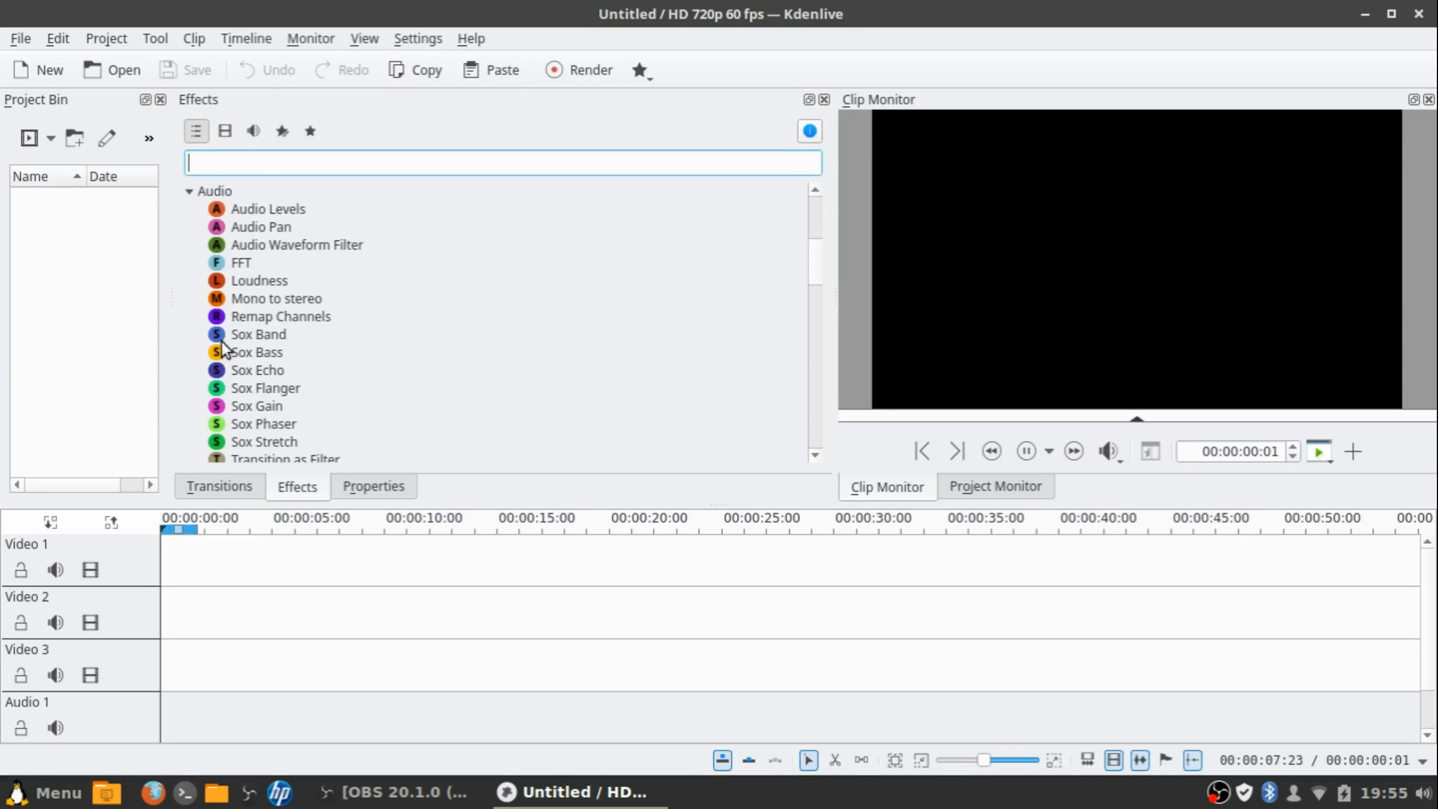
scroll(254, 218, down, 15)
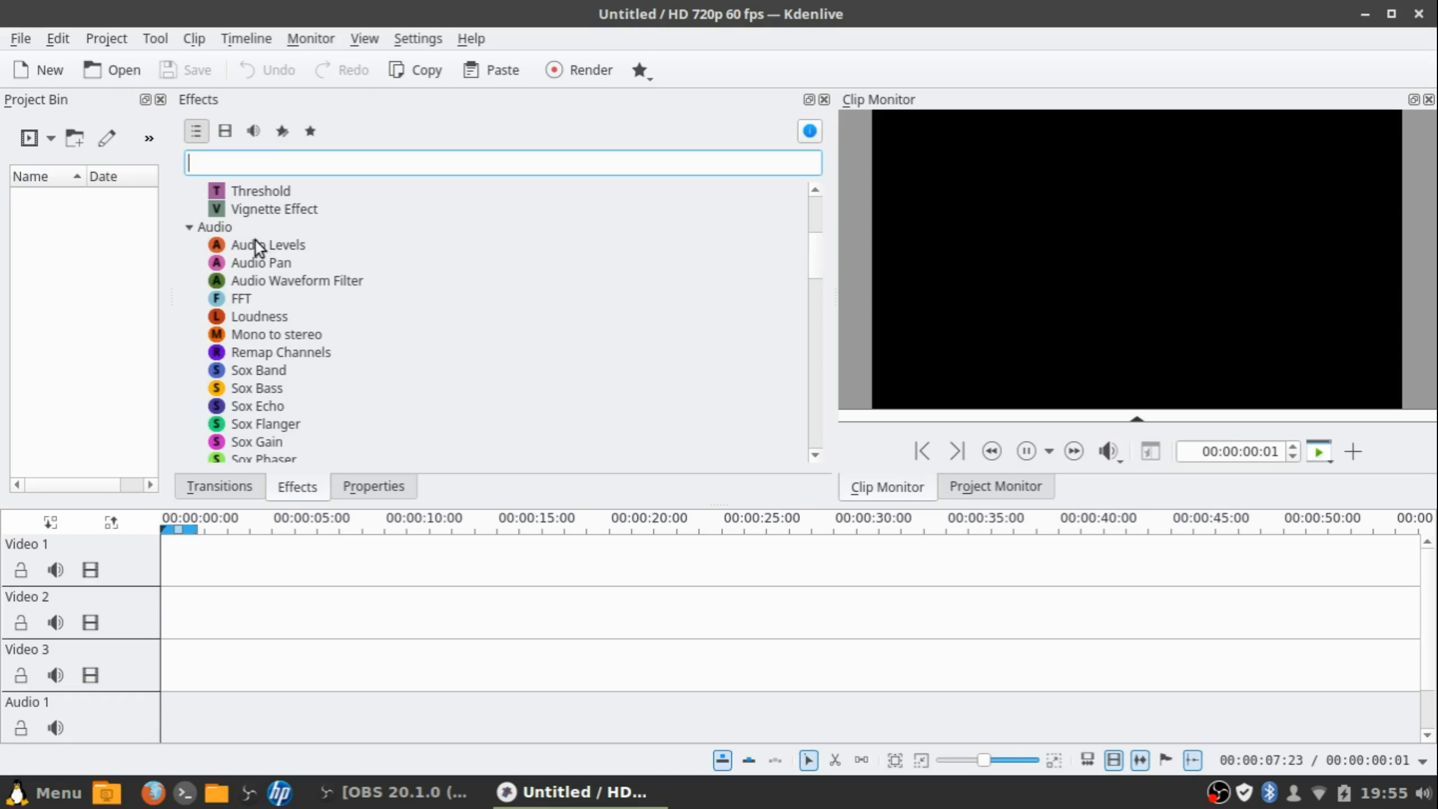
scroll(241, 253, down, 7)
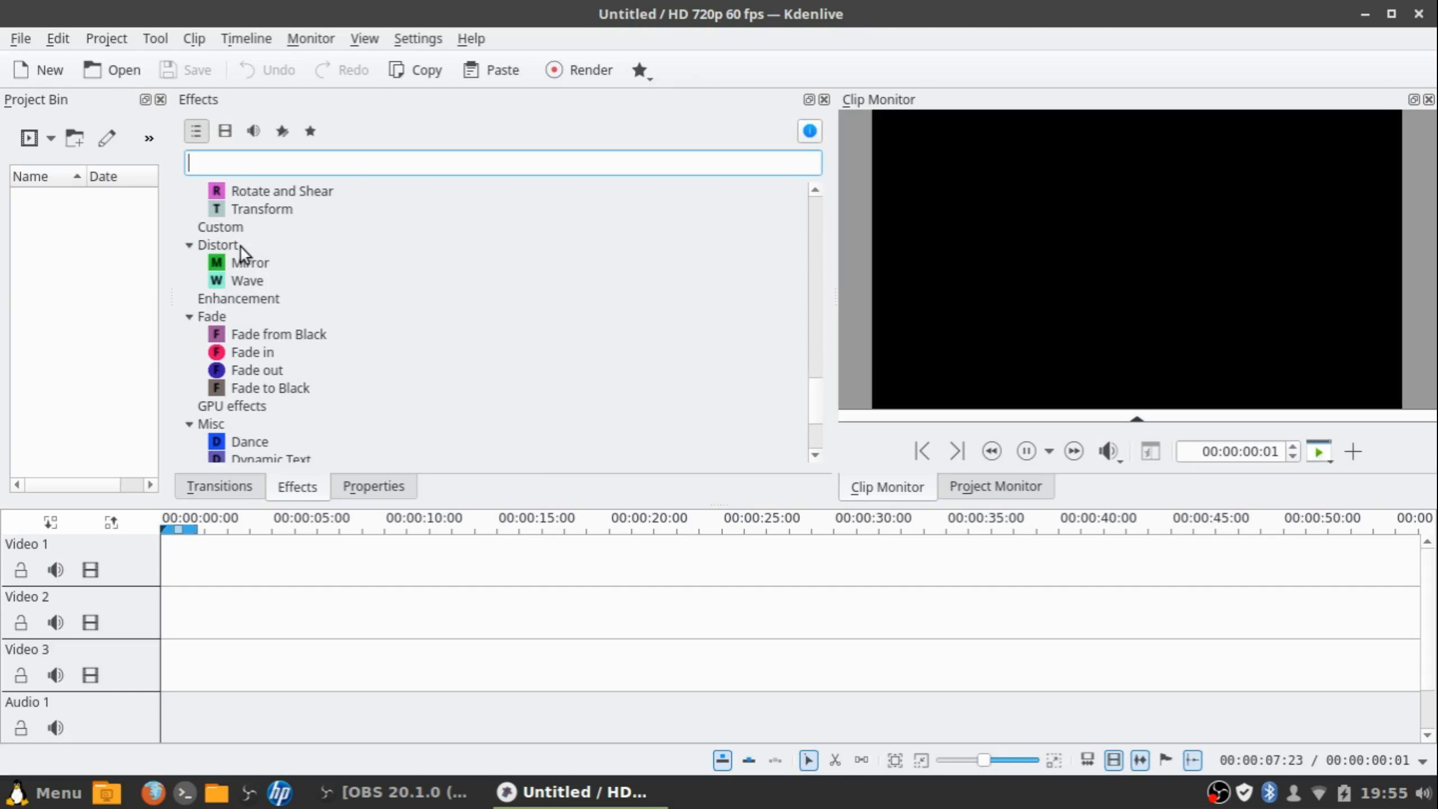
scroll(241, 252, down, 3)
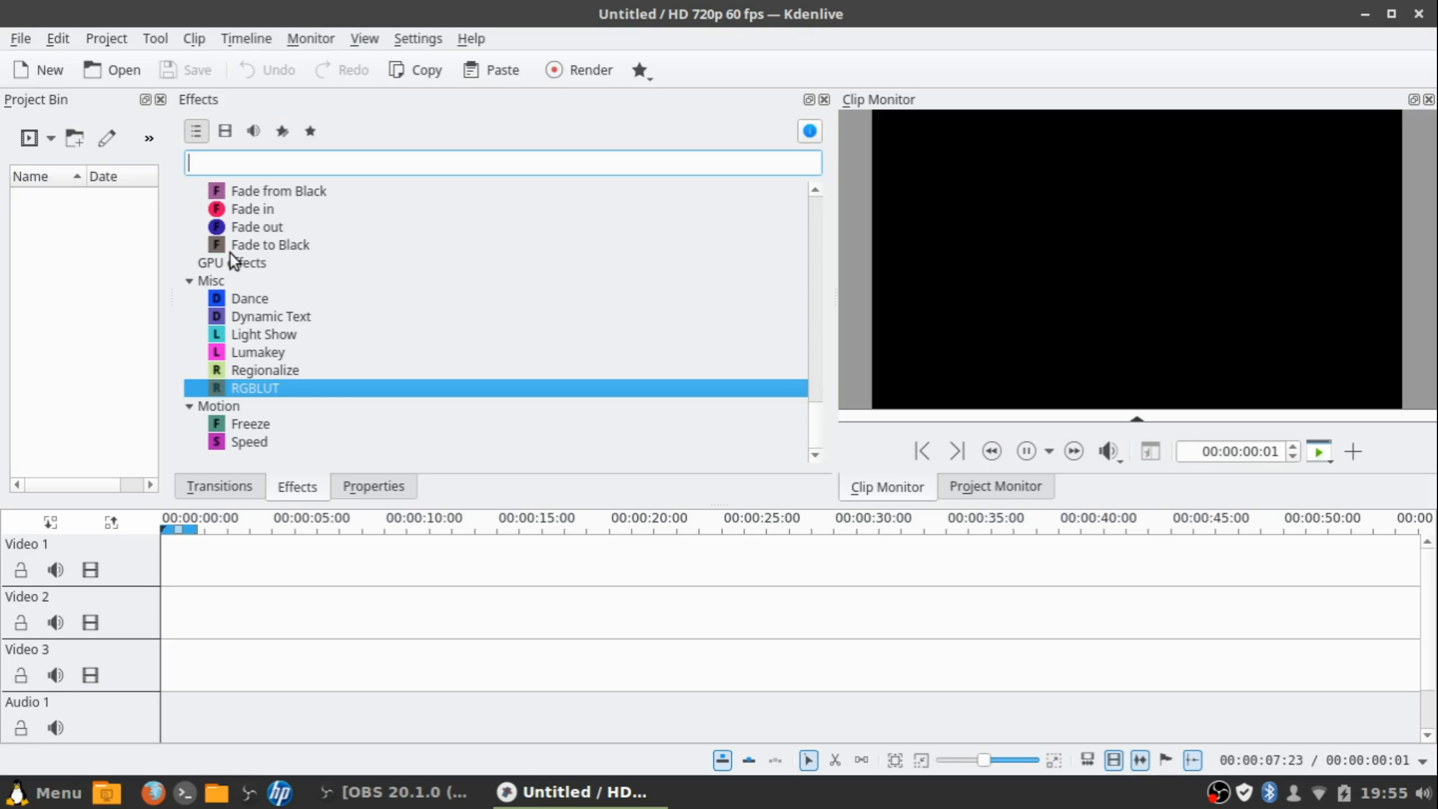
scroll(230, 253, up, 2)
scroll(229, 263, up, 1)
scroll(229, 263, up, 2)
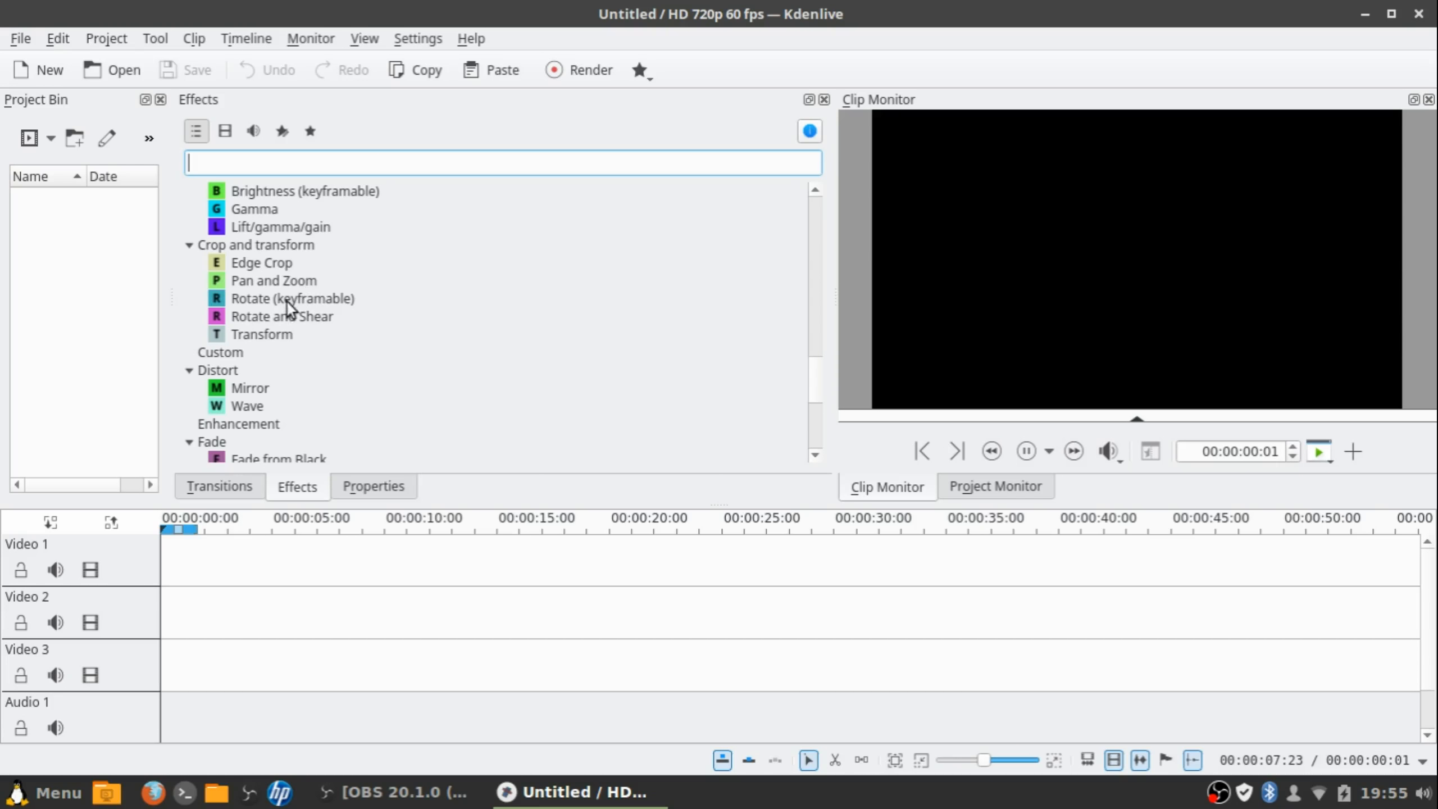
click(296, 281)
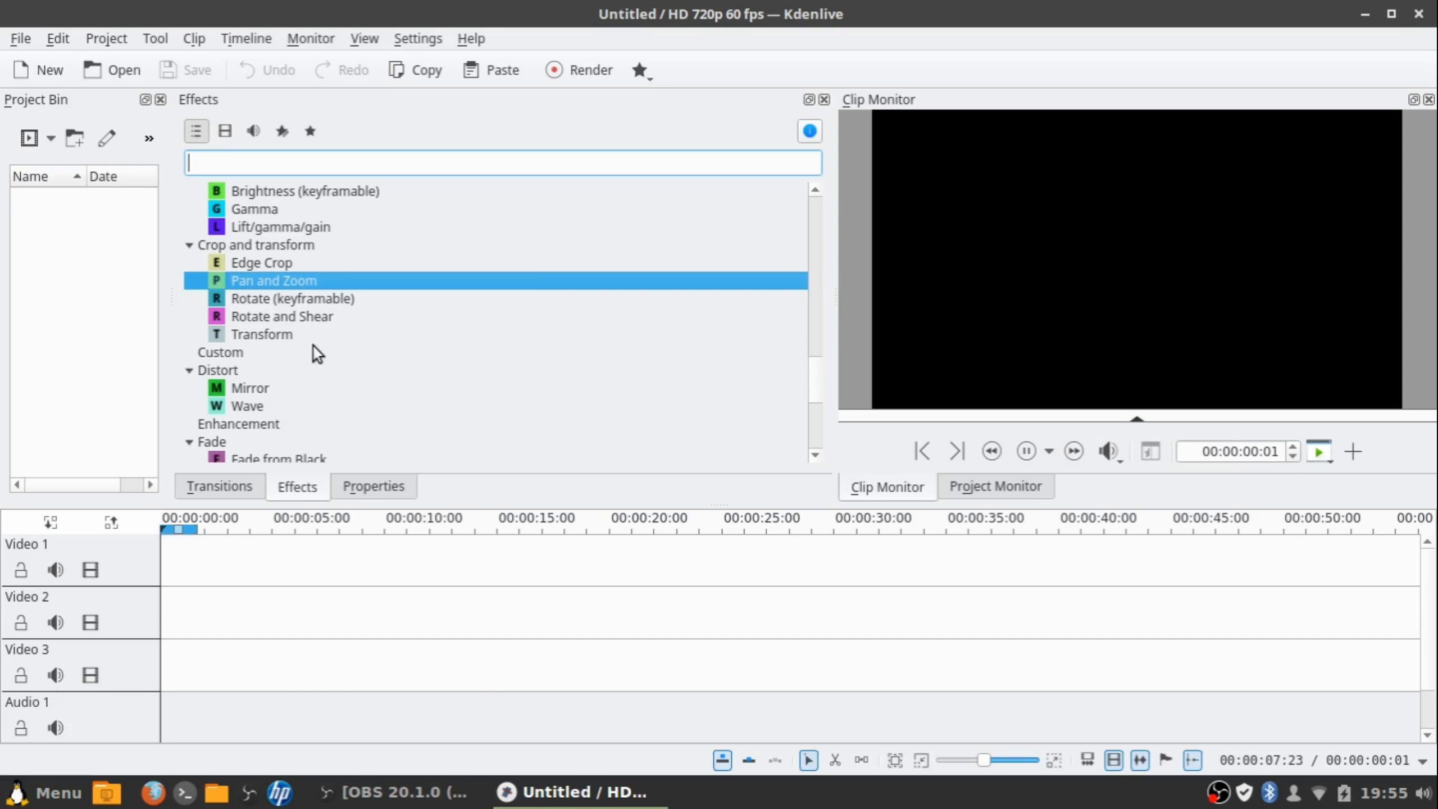
scroll(310, 333, up, 7)
click(380, 486)
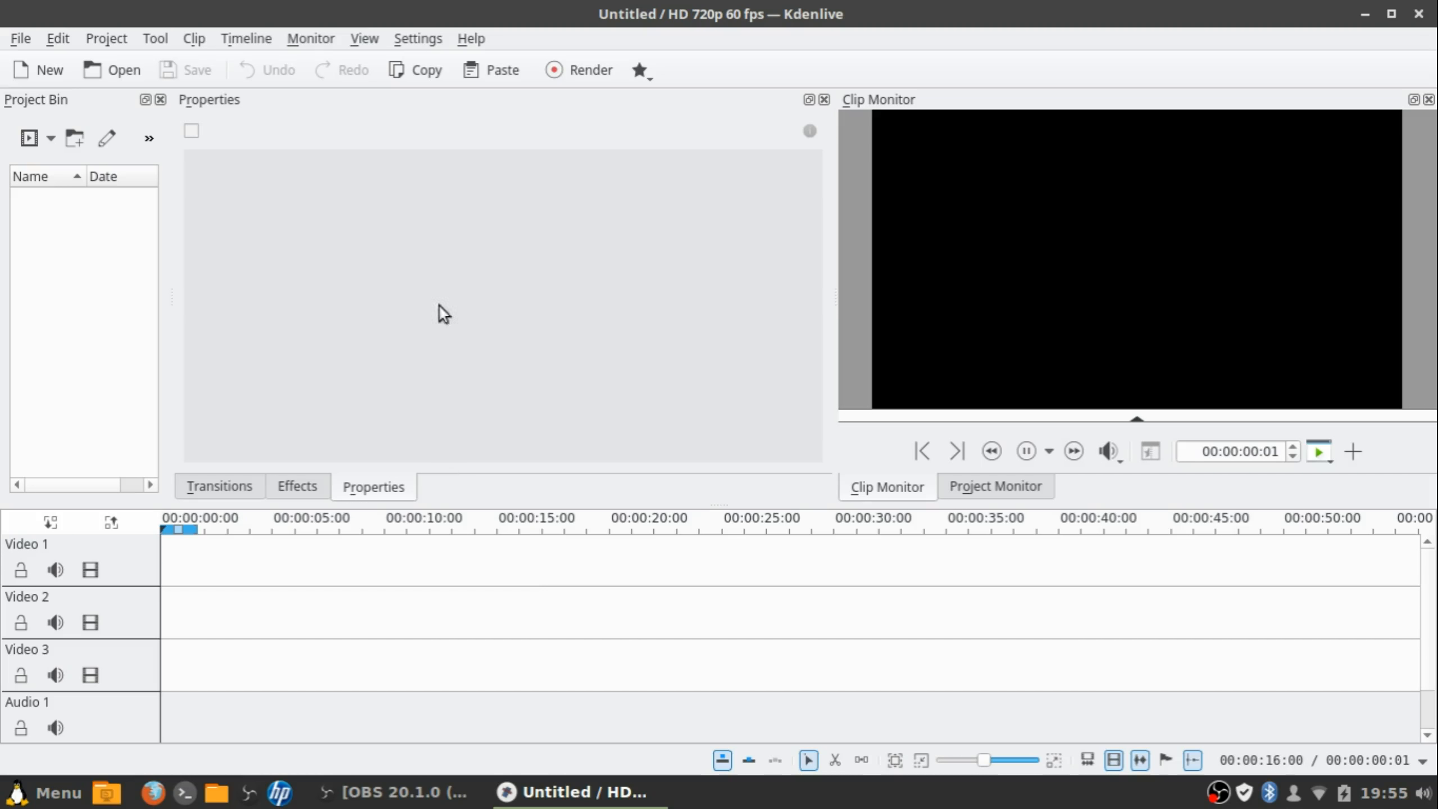
right_click(102, 229)
click(463, 258)
click(297, 486)
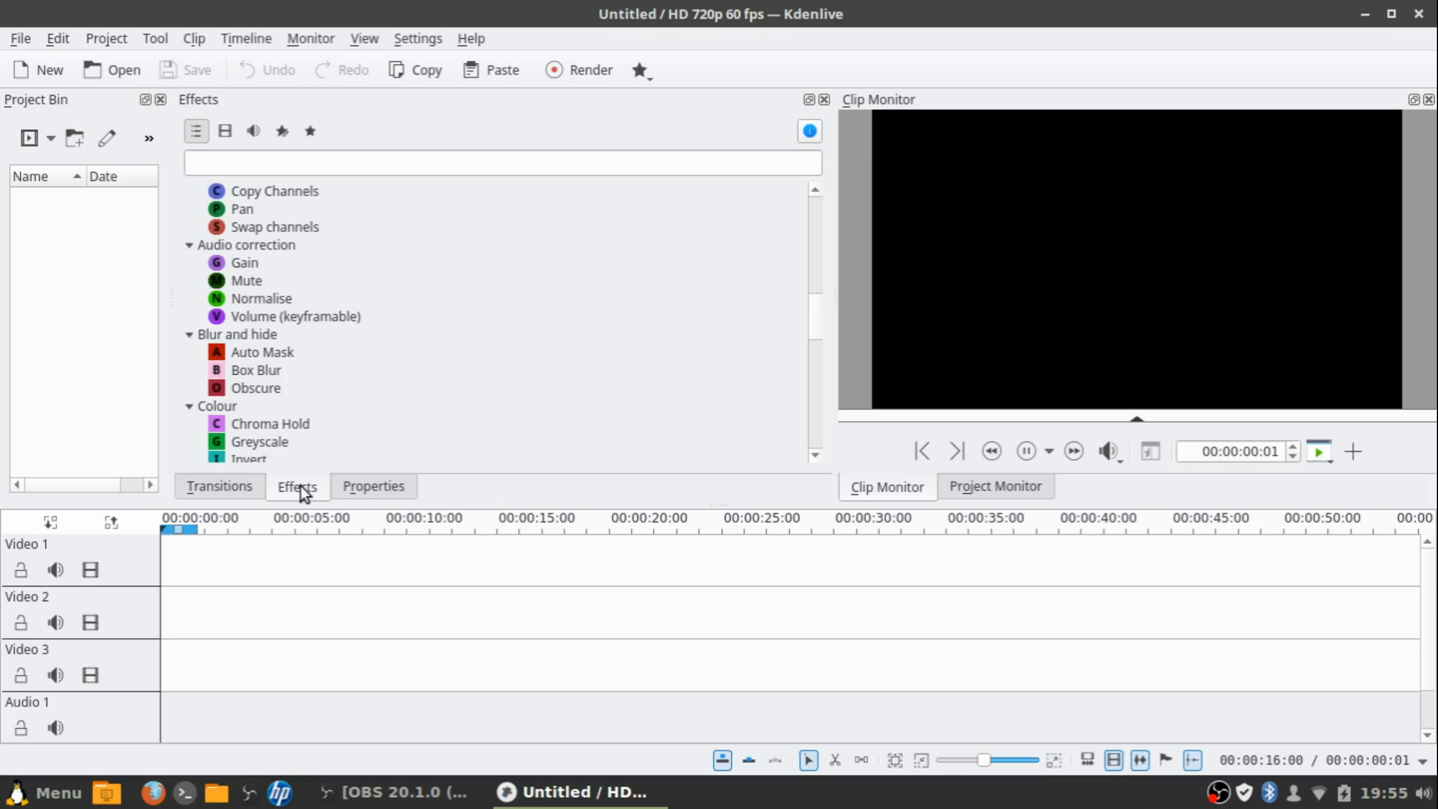
scroll(310, 374, down, 2)
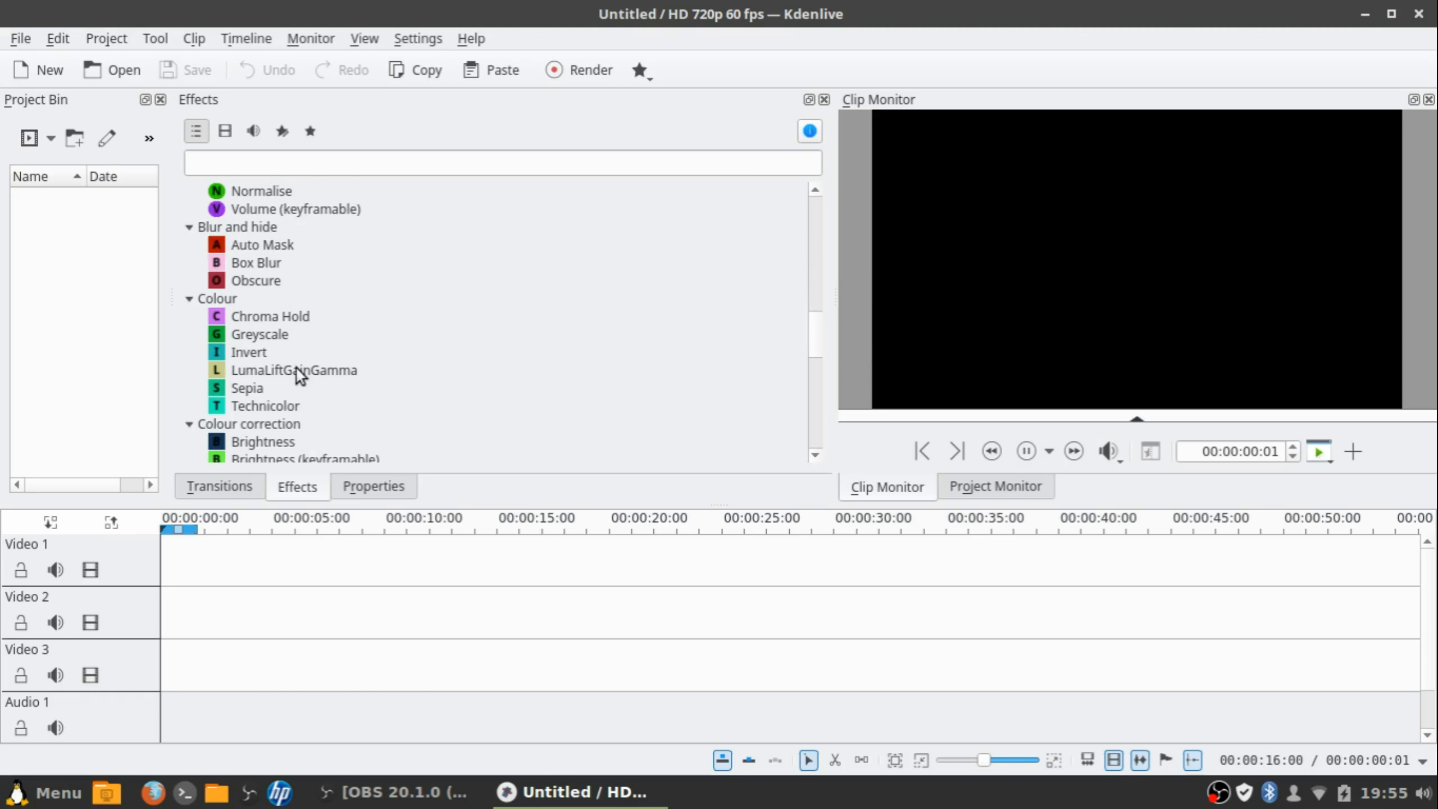
scroll(272, 358, down, 6)
scroll(249, 374, down, 2)
scroll(247, 369, up, 3)
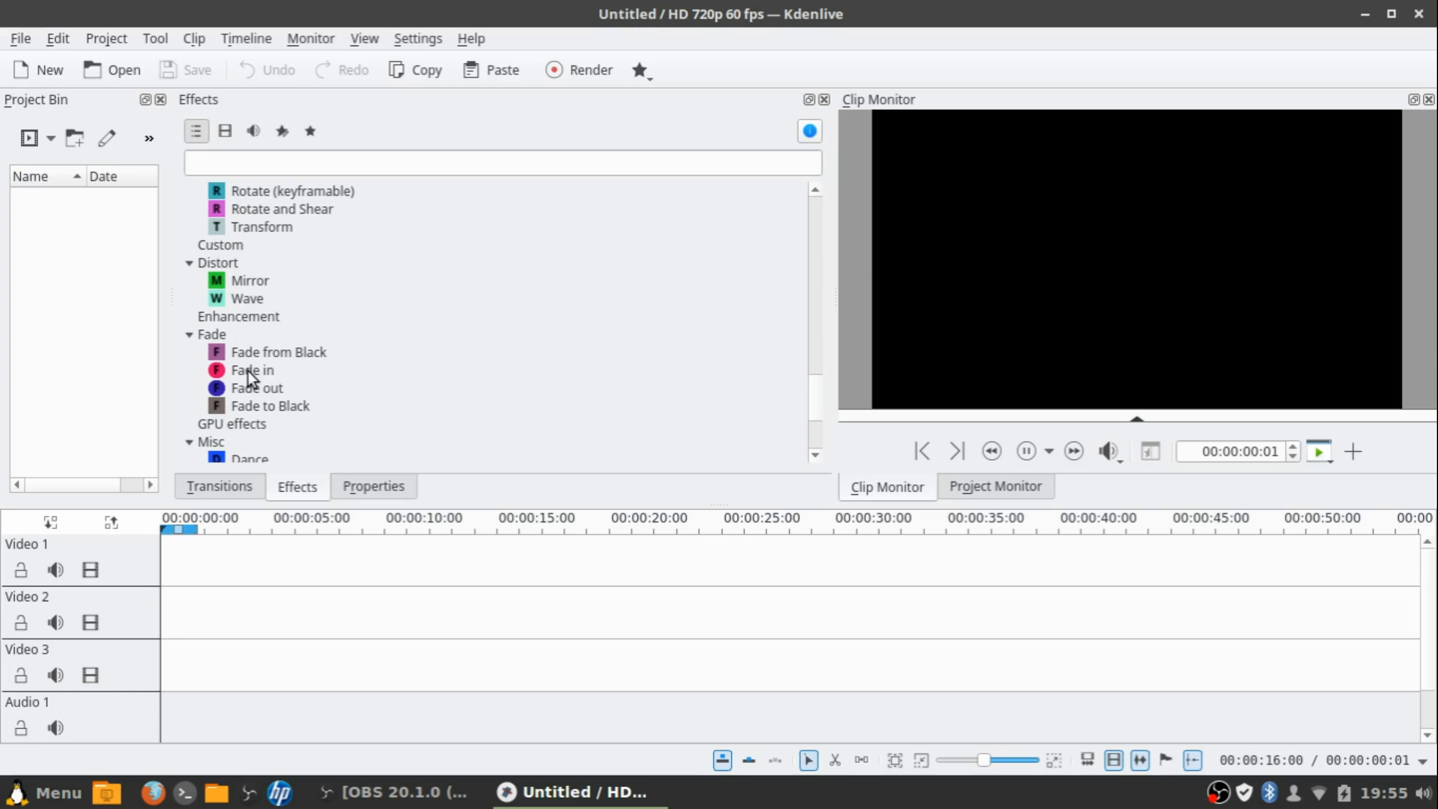
scroll(205, 338, down, 1)
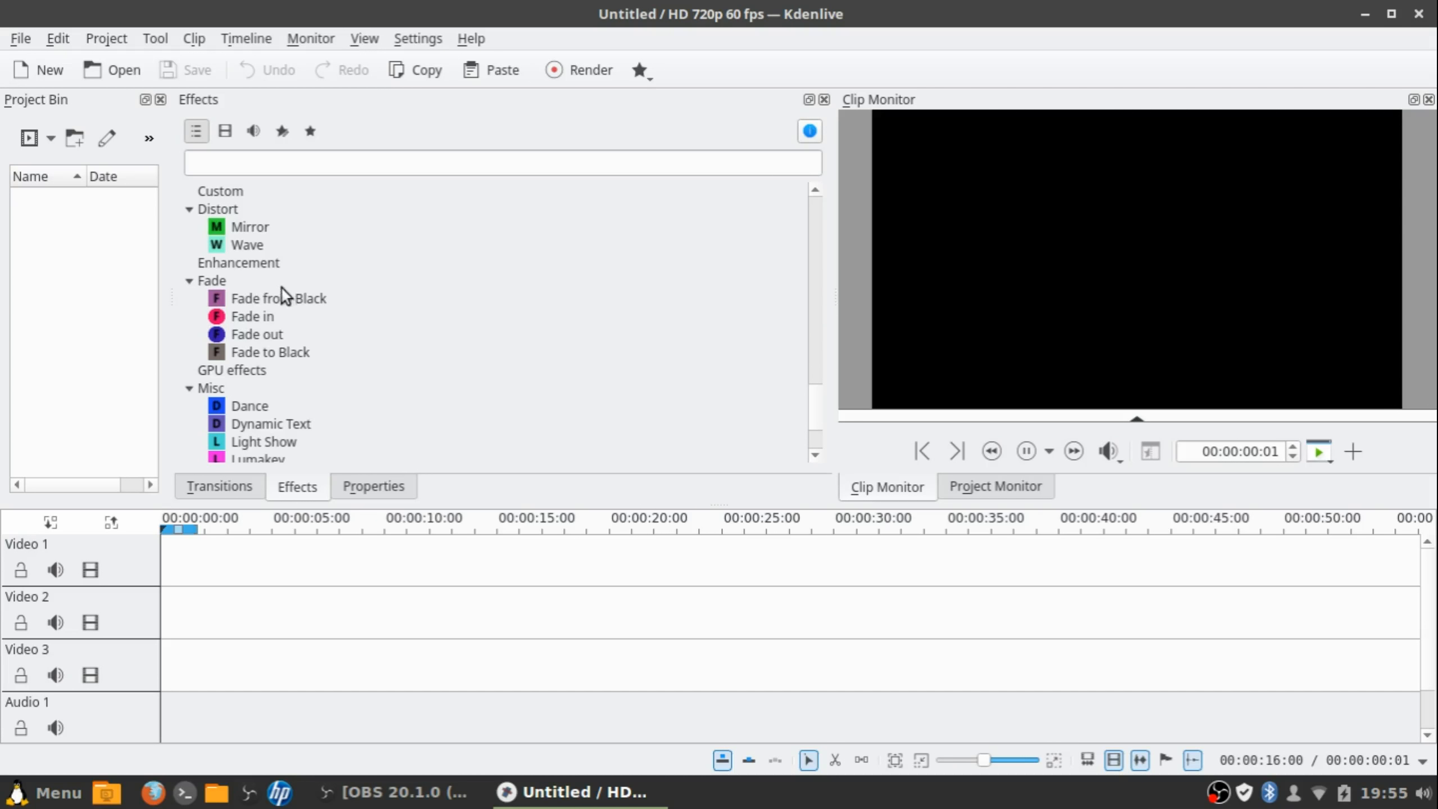
scroll(266, 304, up, 1)
scroll(254, 304, down, 2)
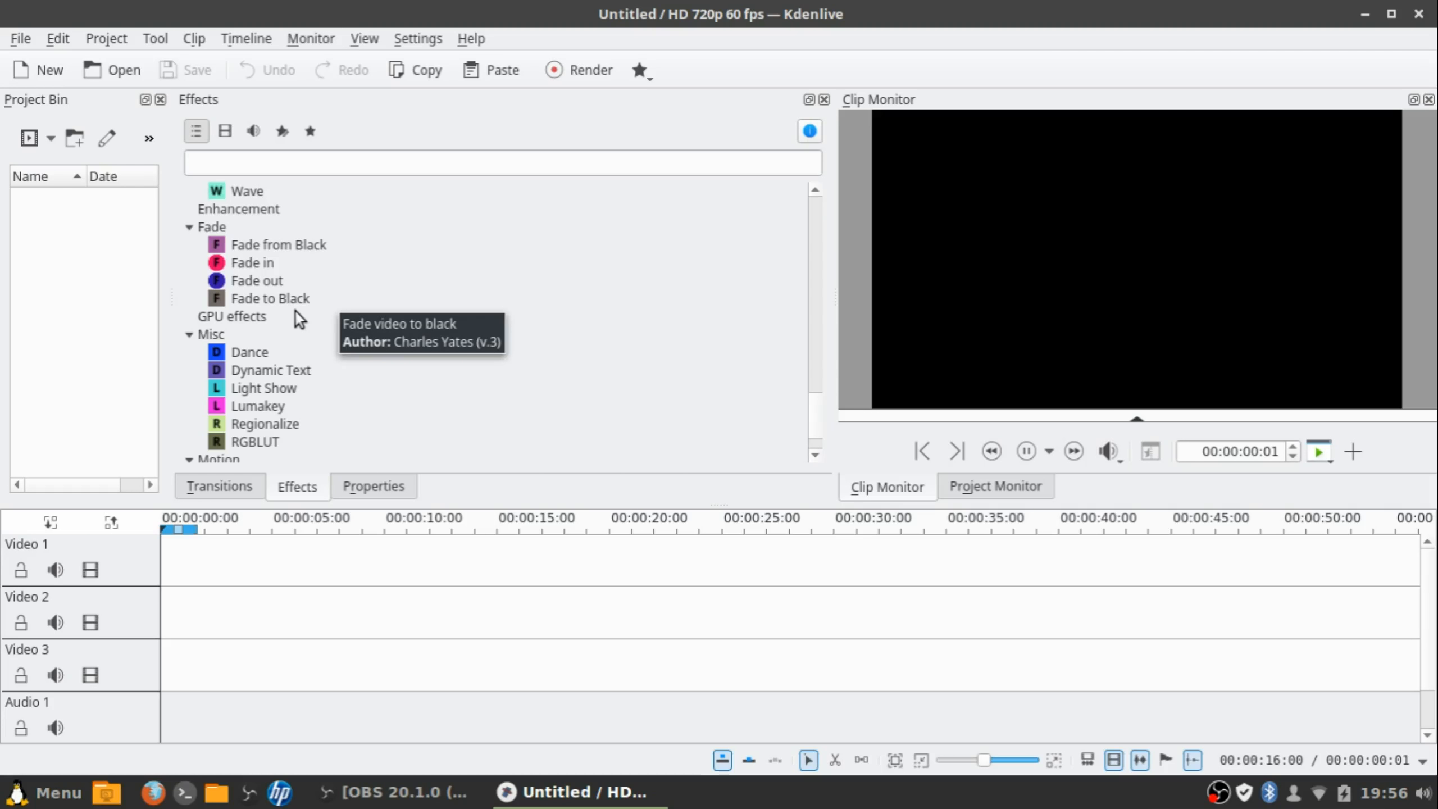
scroll(324, 305, down, 1)
scroll(310, 324, up, 1)
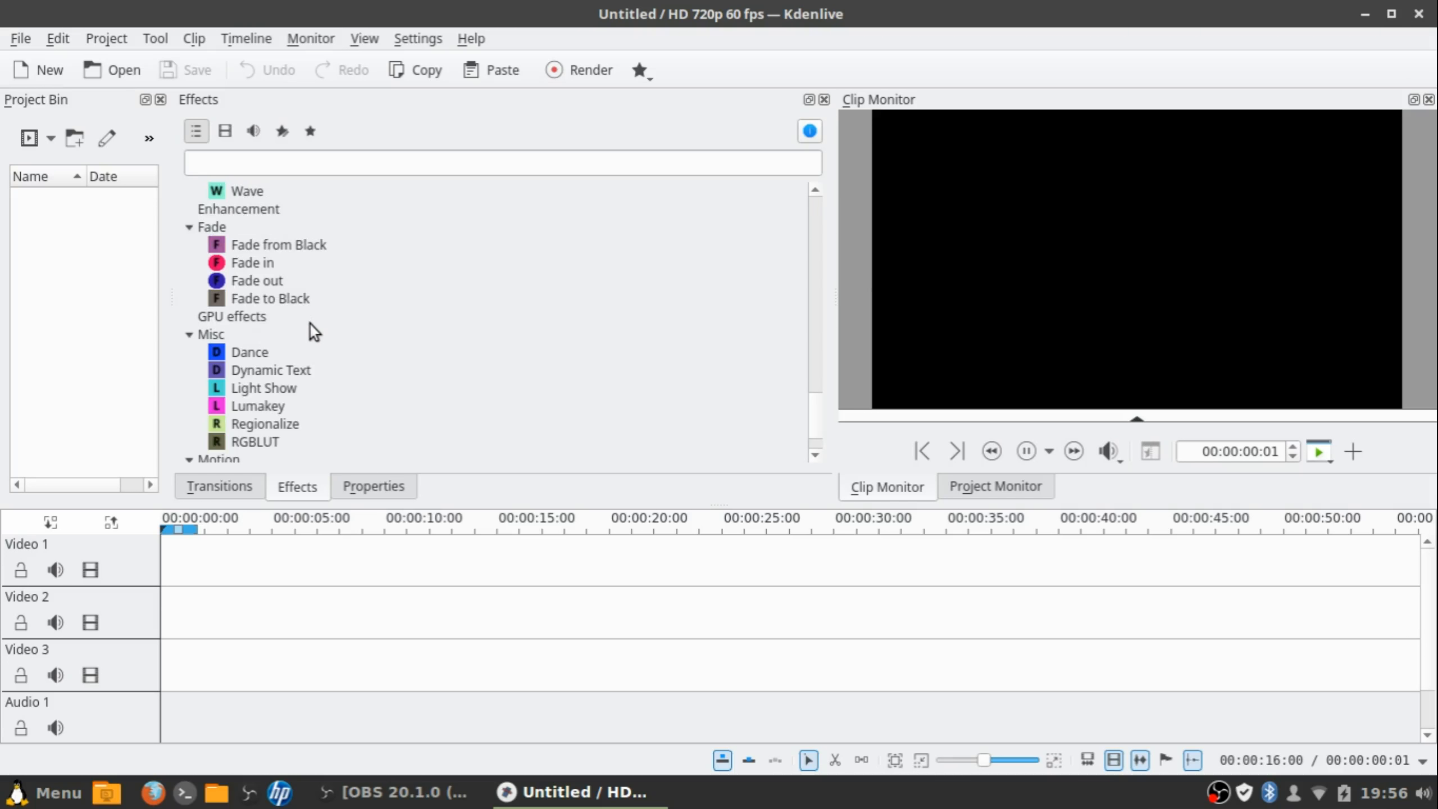
scroll(310, 318, up, 2)
scroll(322, 277, down, 3)
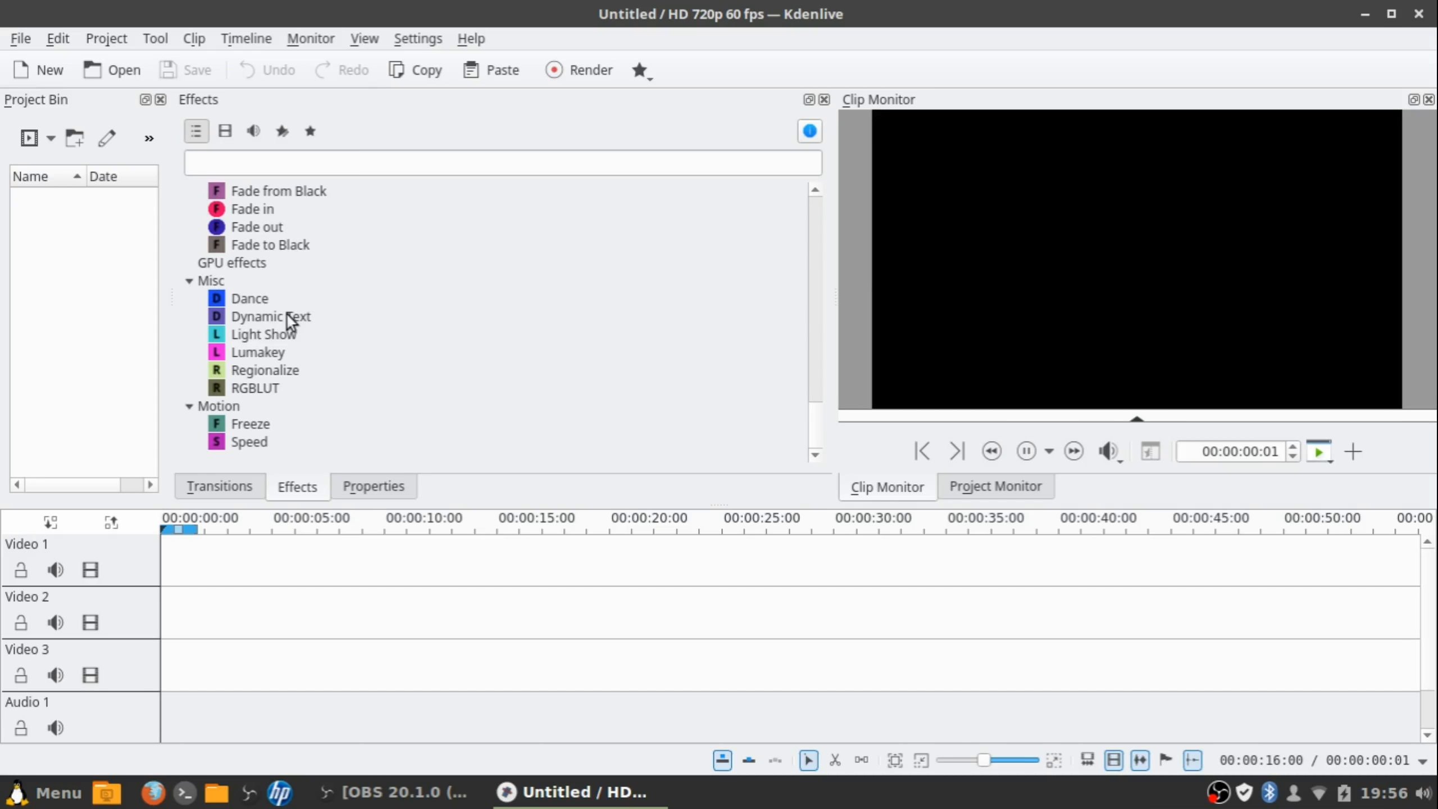
scroll(291, 320, up, 3)
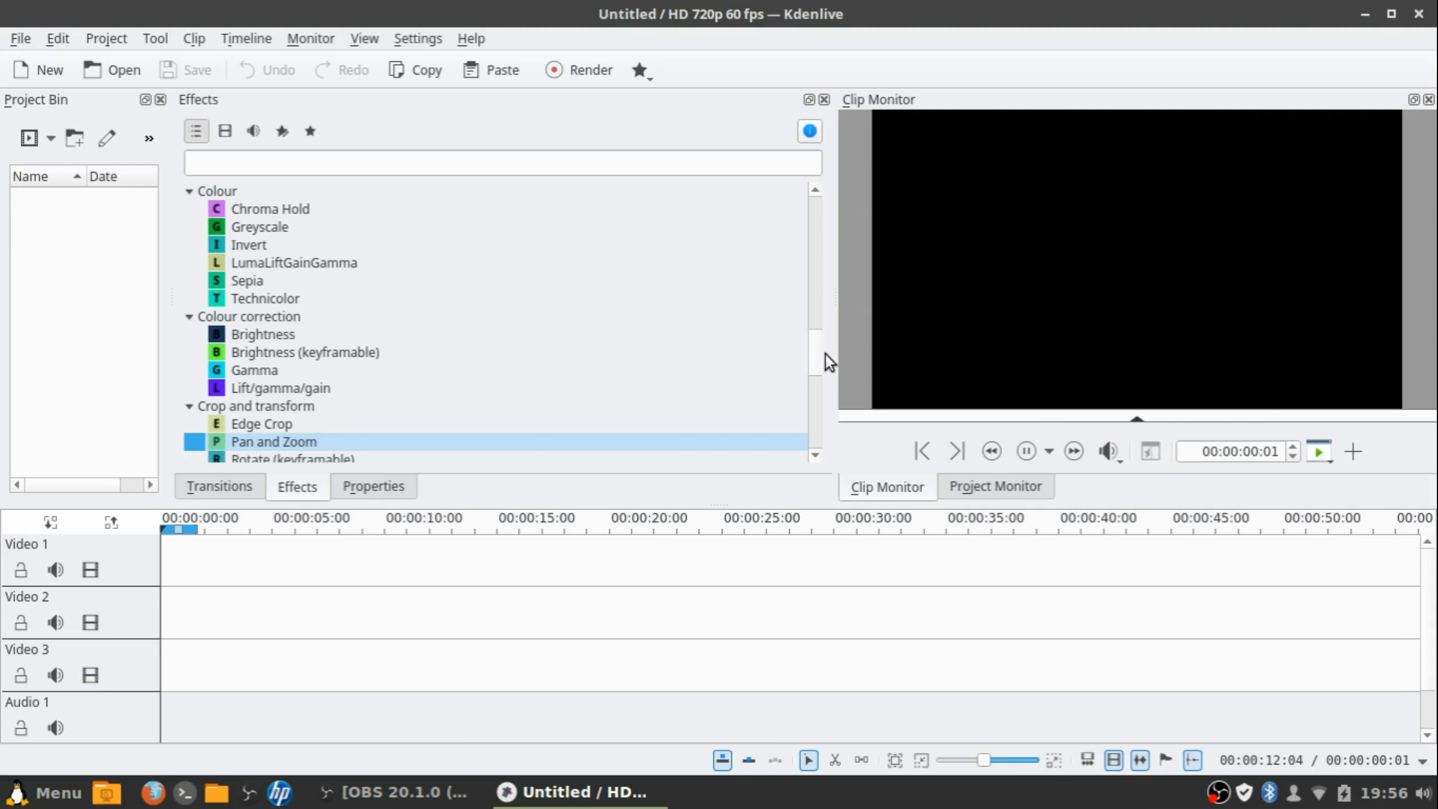
Enlarge the timeline to reveal Audio 2, then show the Clip Monitor's record controls
drag(809, 504, 804, 471)
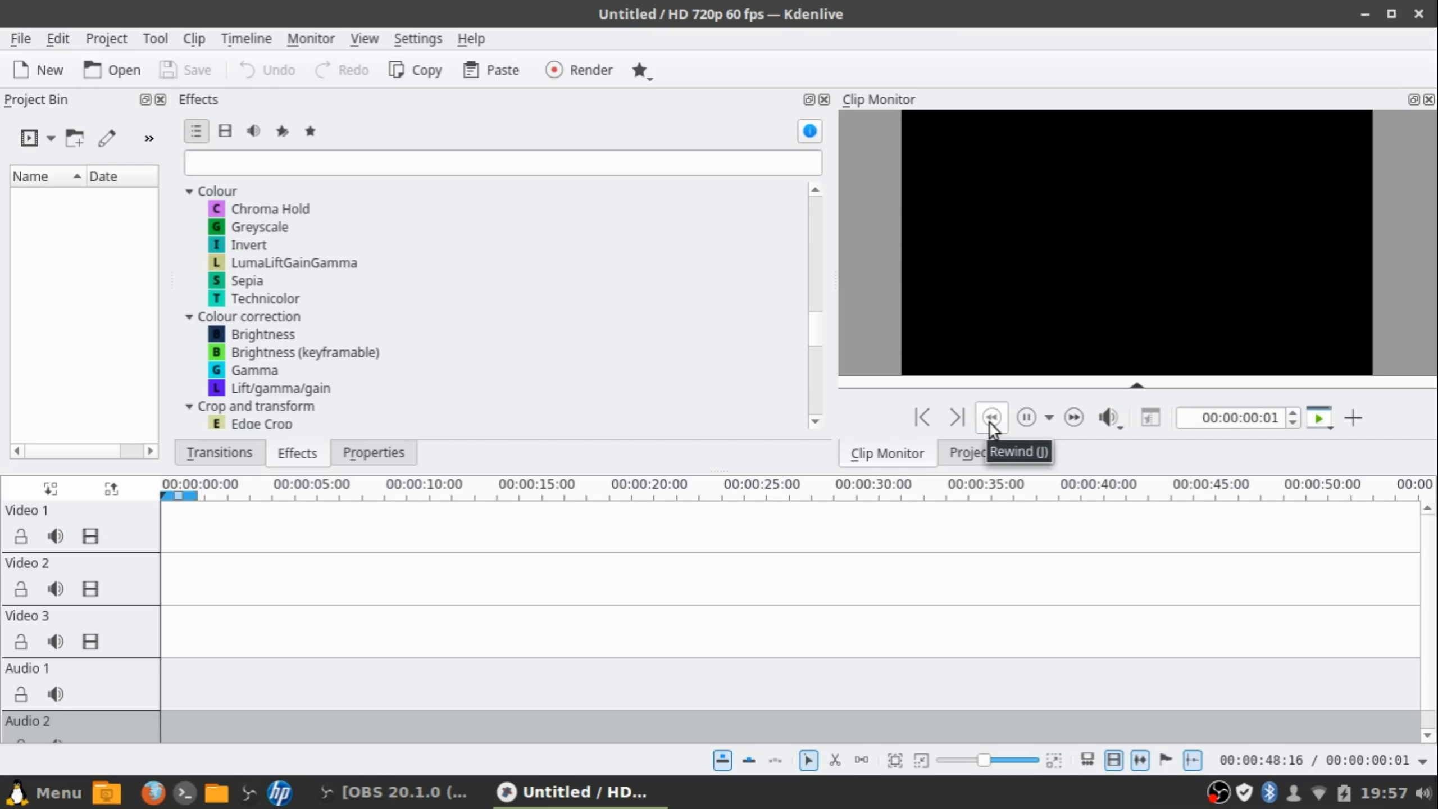
click(1047, 424)
click(1051, 424)
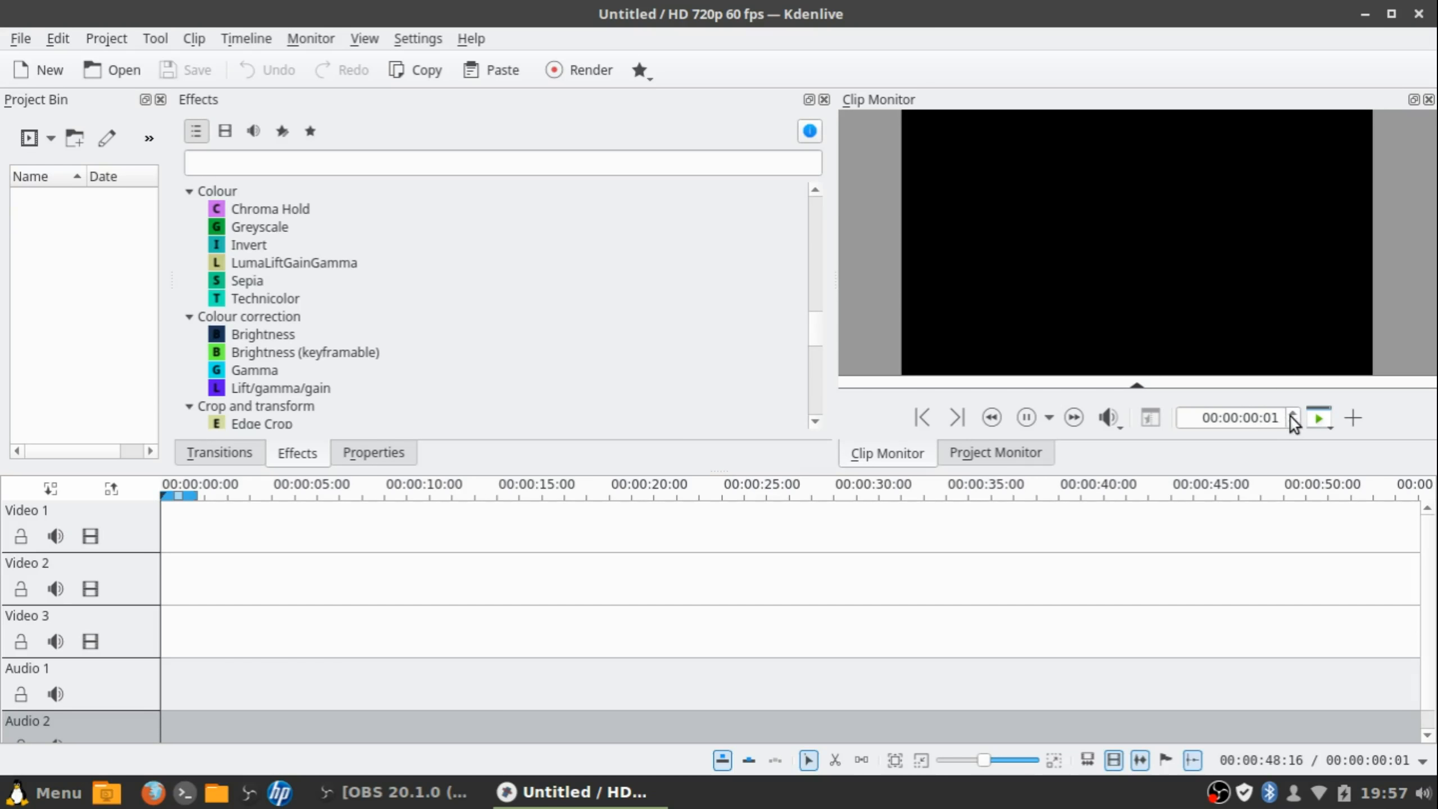
click(1328, 426)
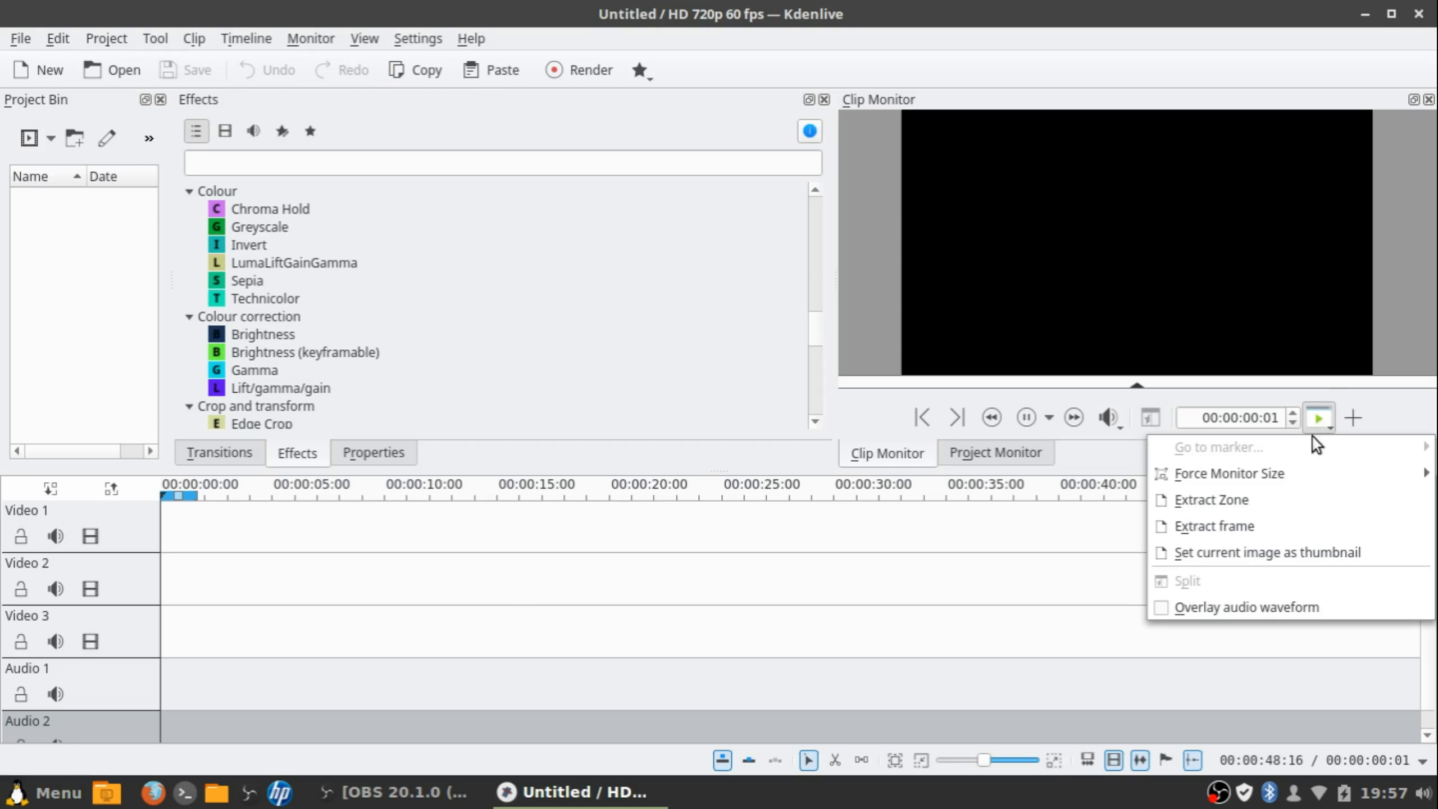
click(1324, 409)
click(1324, 409)
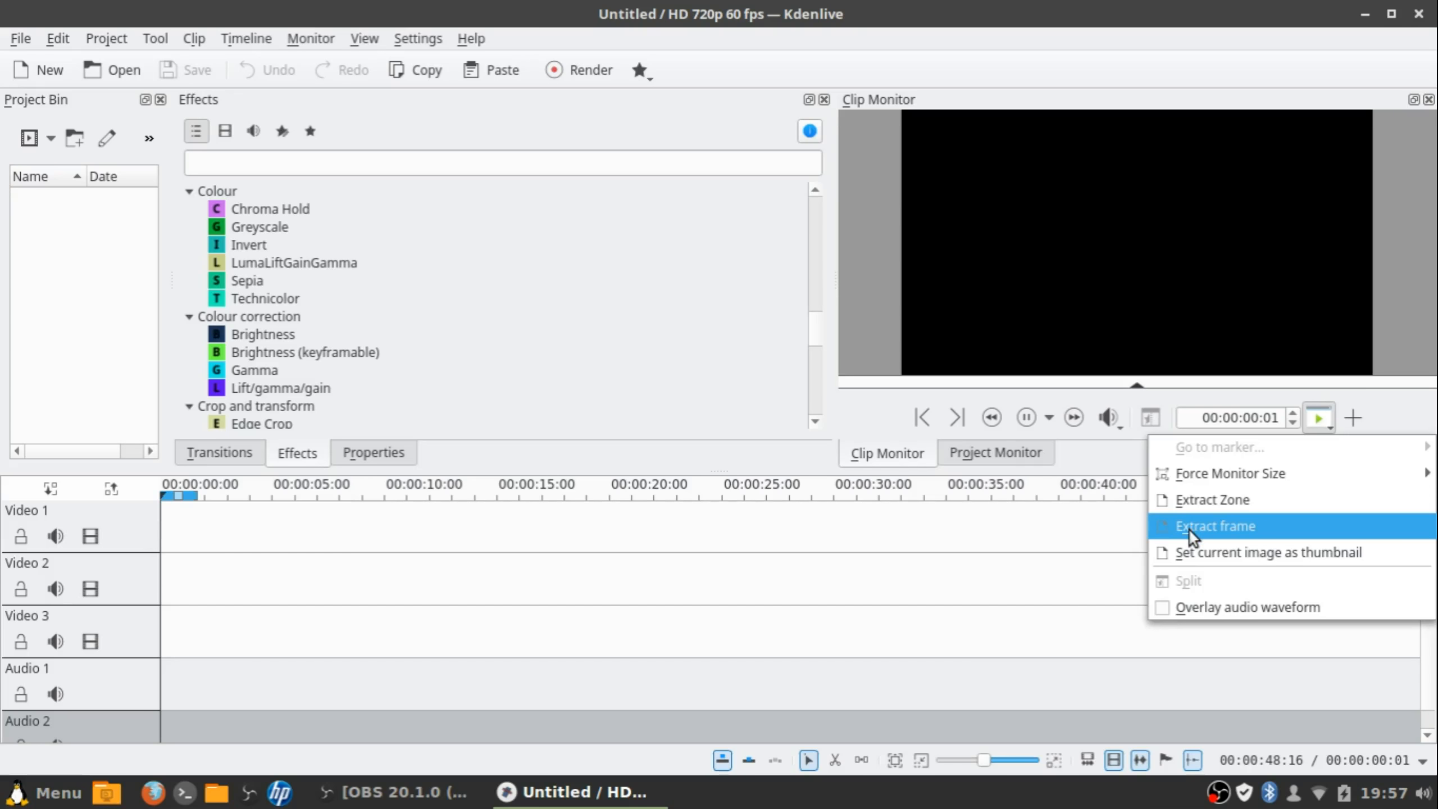
click(1074, 531)
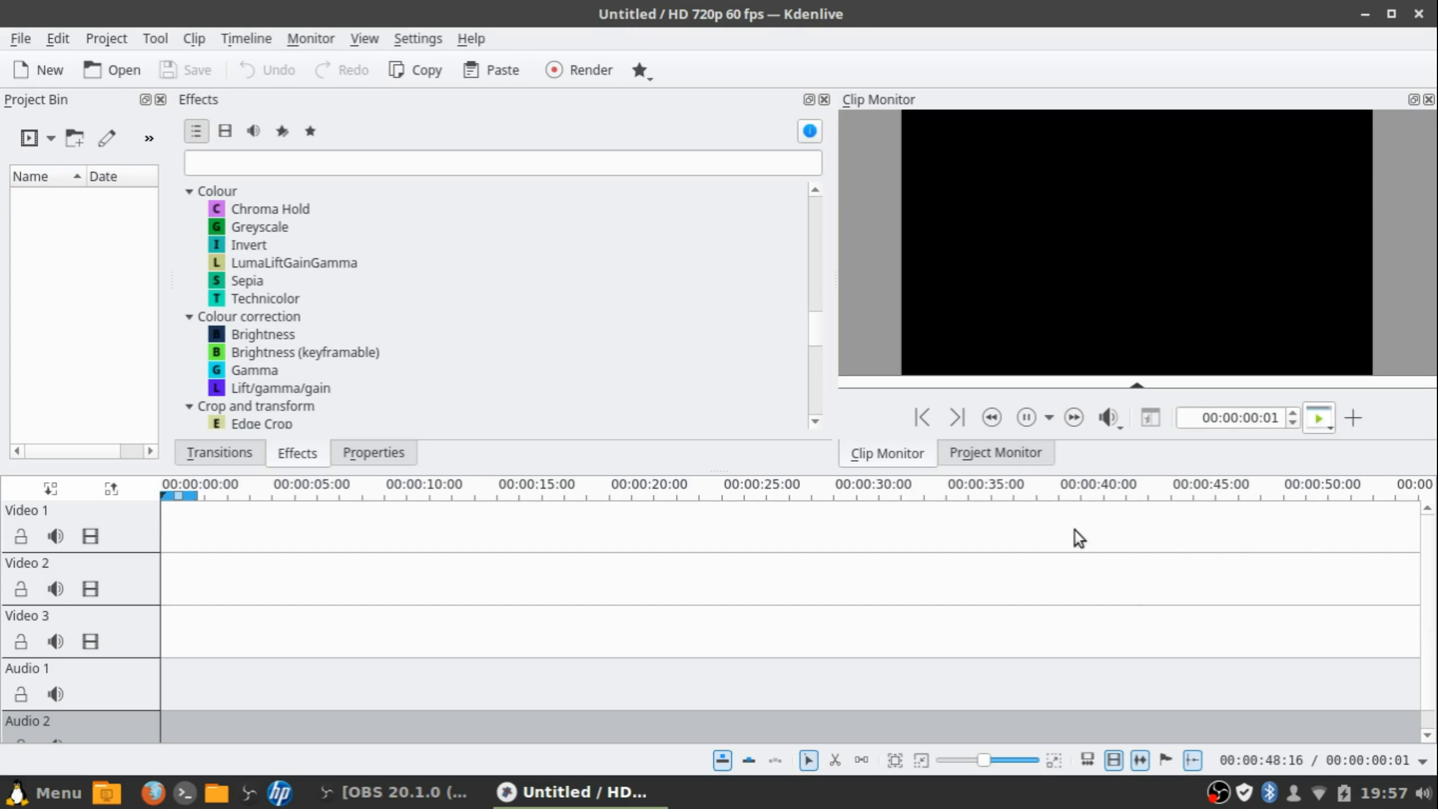
click(1352, 419)
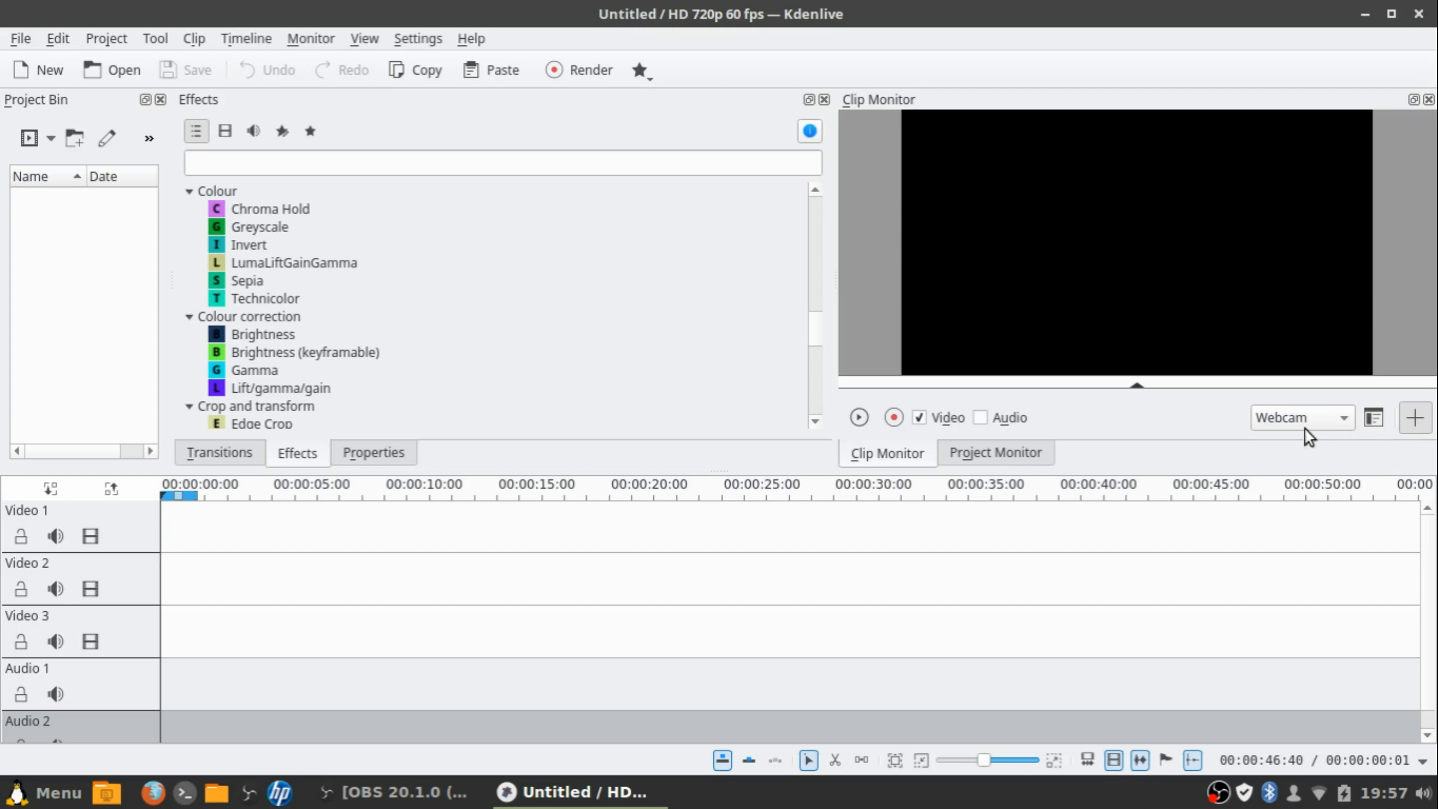
Toggle the monitor between playback and record controls, leaving Webcam as the source
click(1412, 426)
click(1354, 419)
click(1324, 420)
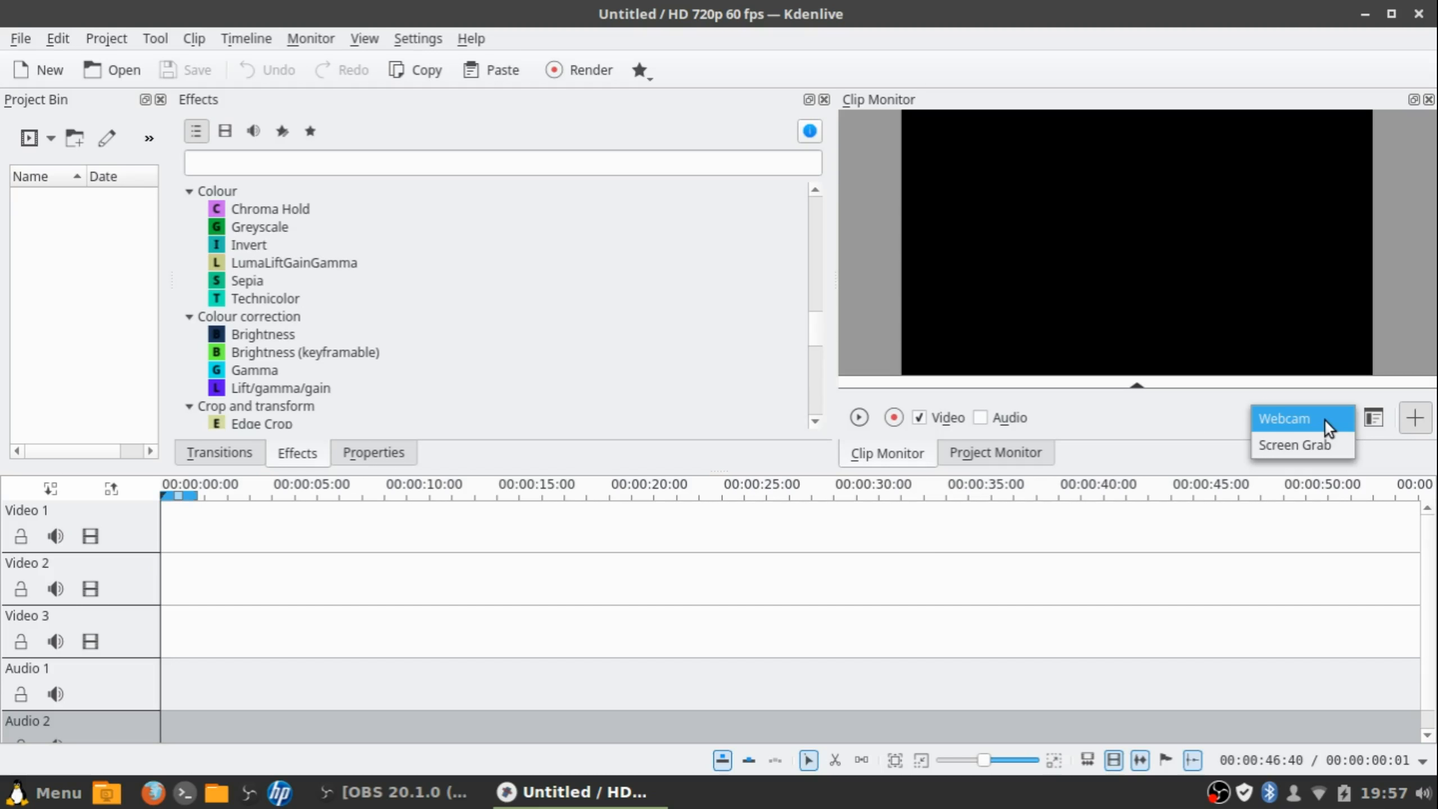
click(1310, 417)
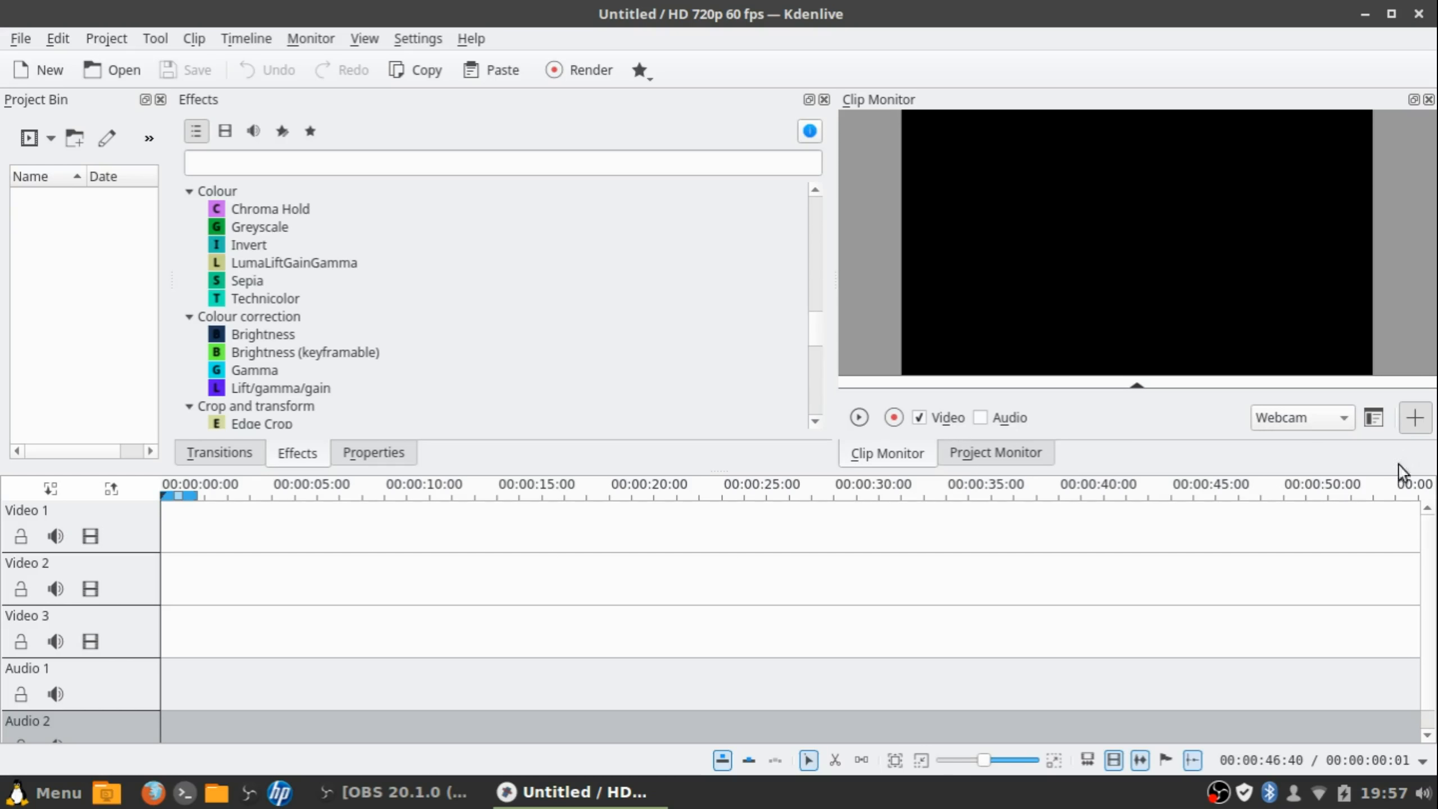
click(1415, 419)
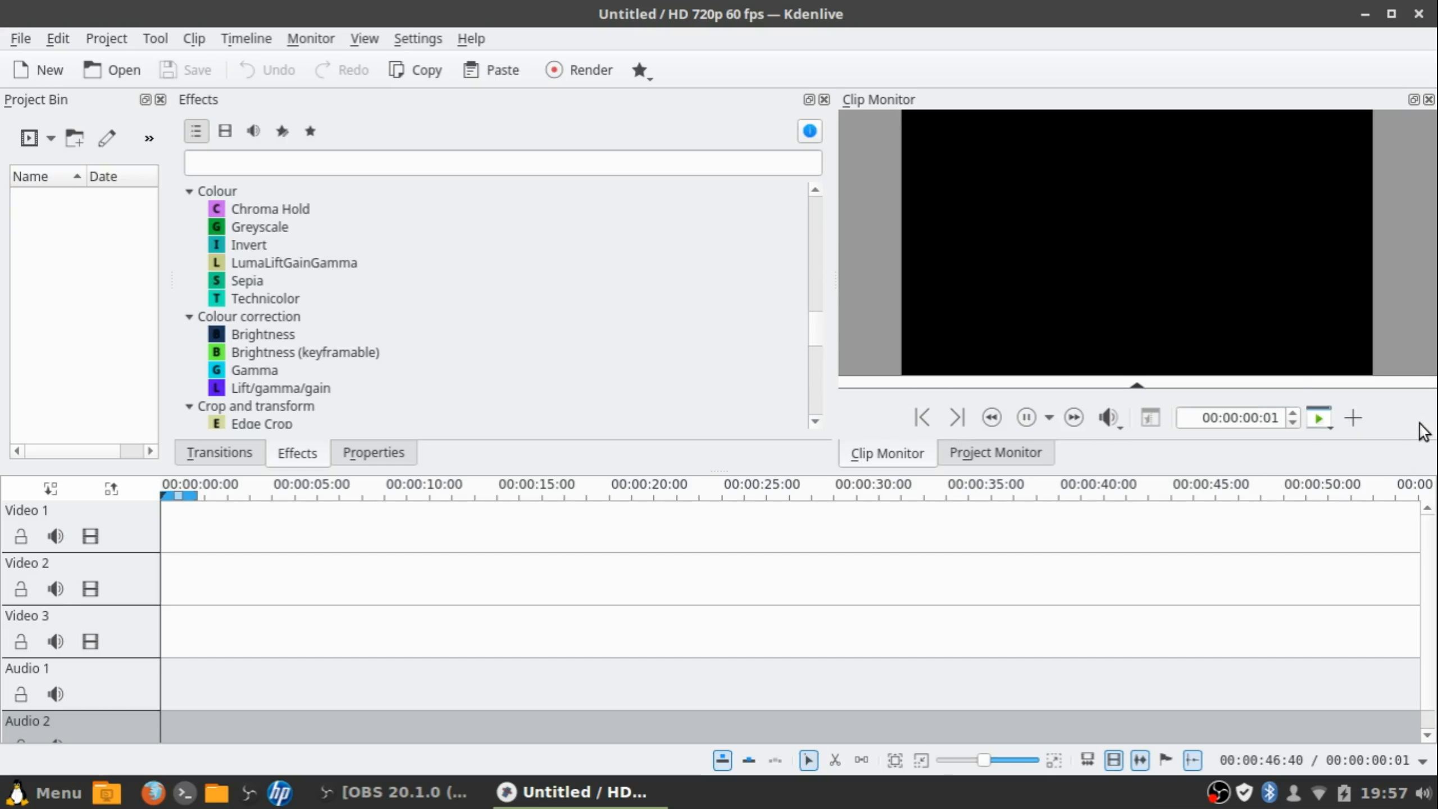
click(1353, 419)
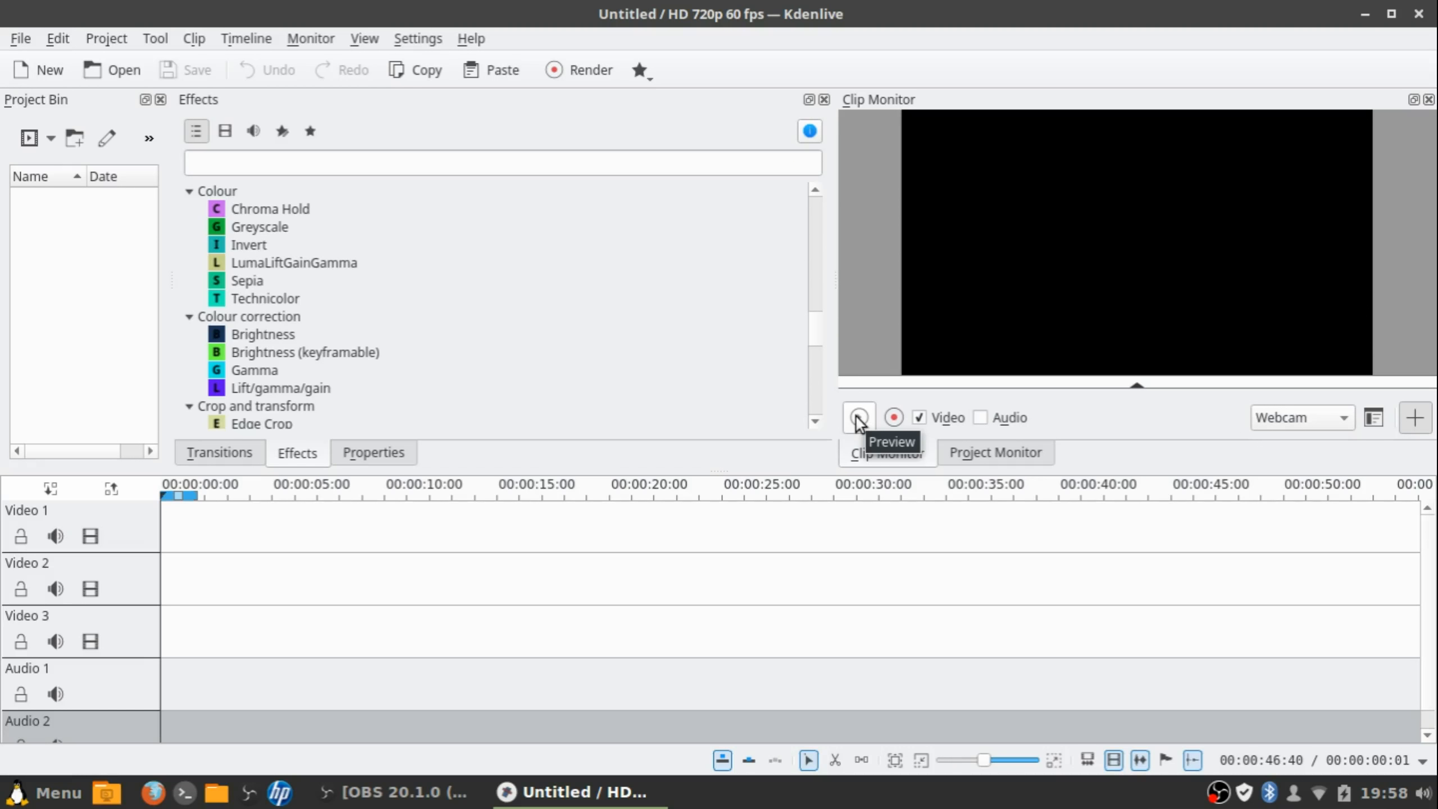
Set the capture source to Screen Grab and start recording
click(1328, 418)
click(1297, 418)
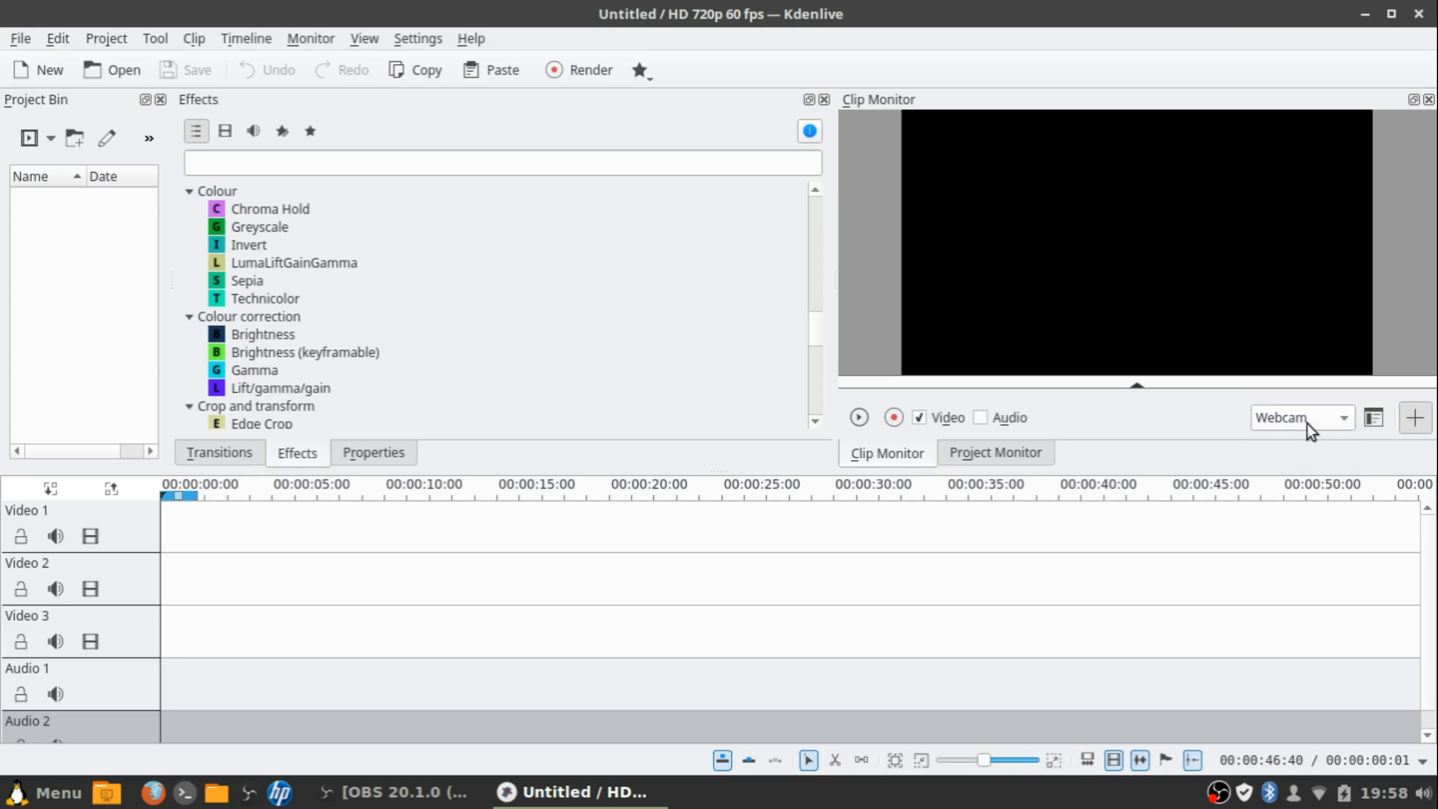
click(1308, 424)
click(1313, 420)
click(1318, 420)
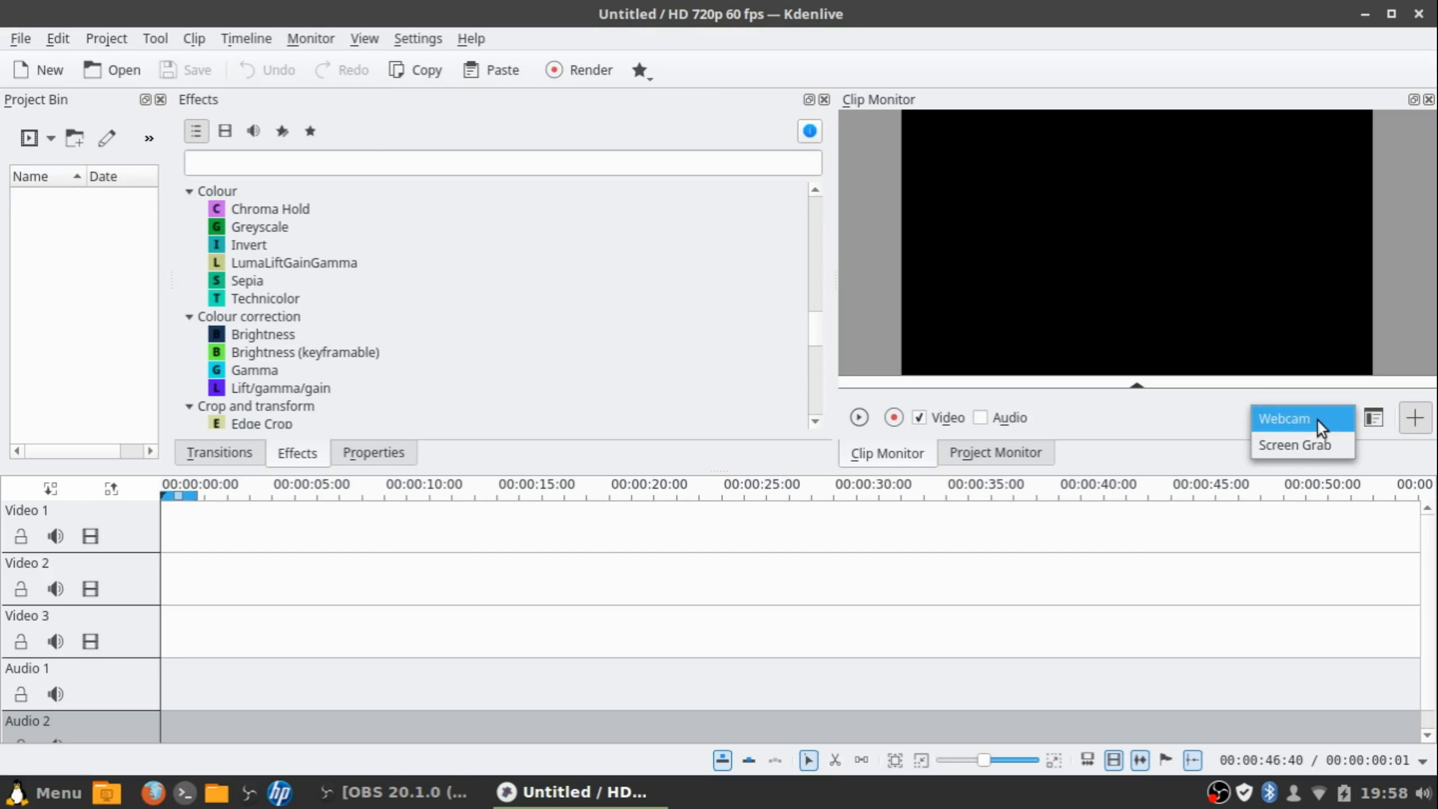
click(1303, 445)
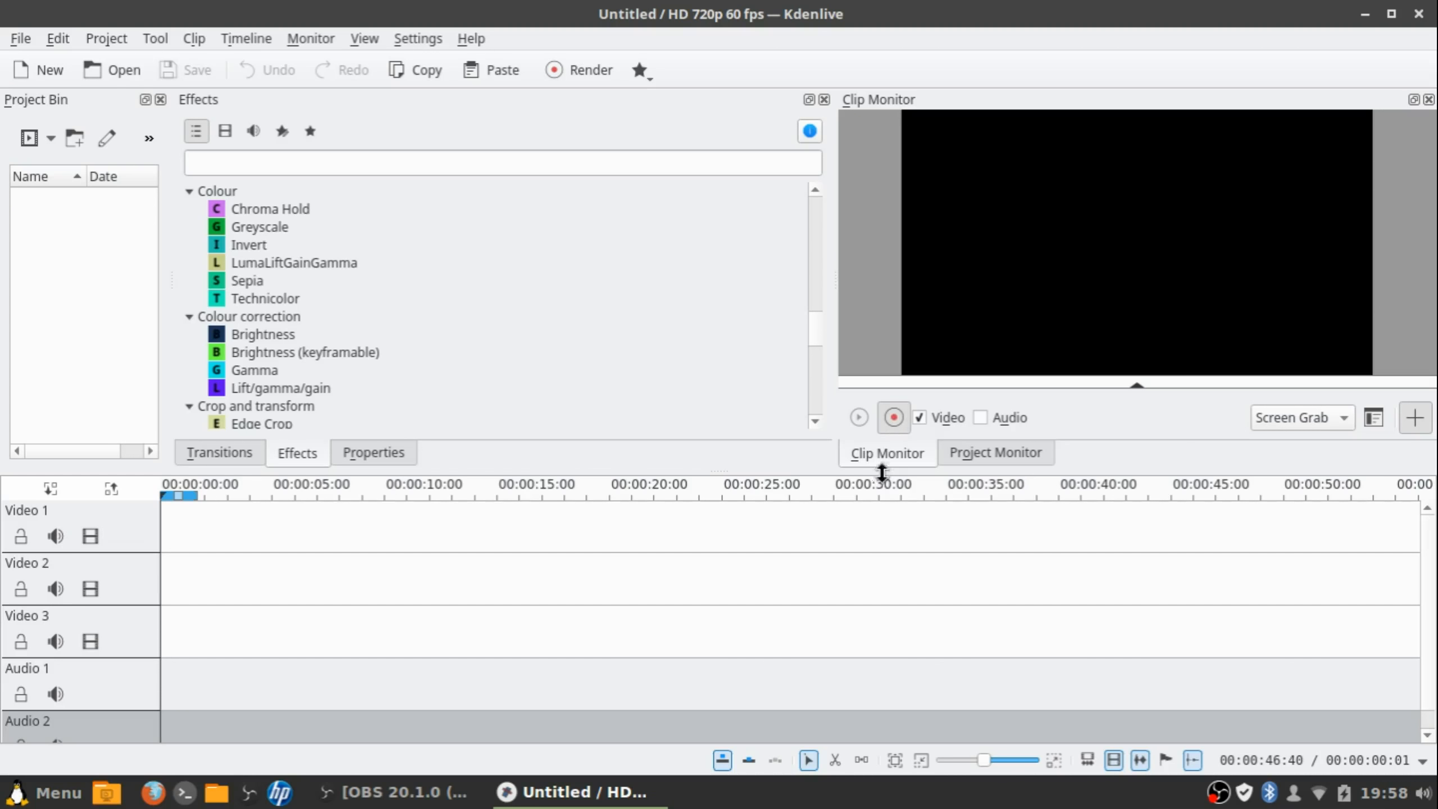
Stop recording, test the captured clip on Video 1, then delete it from the timeline
click(893, 422)
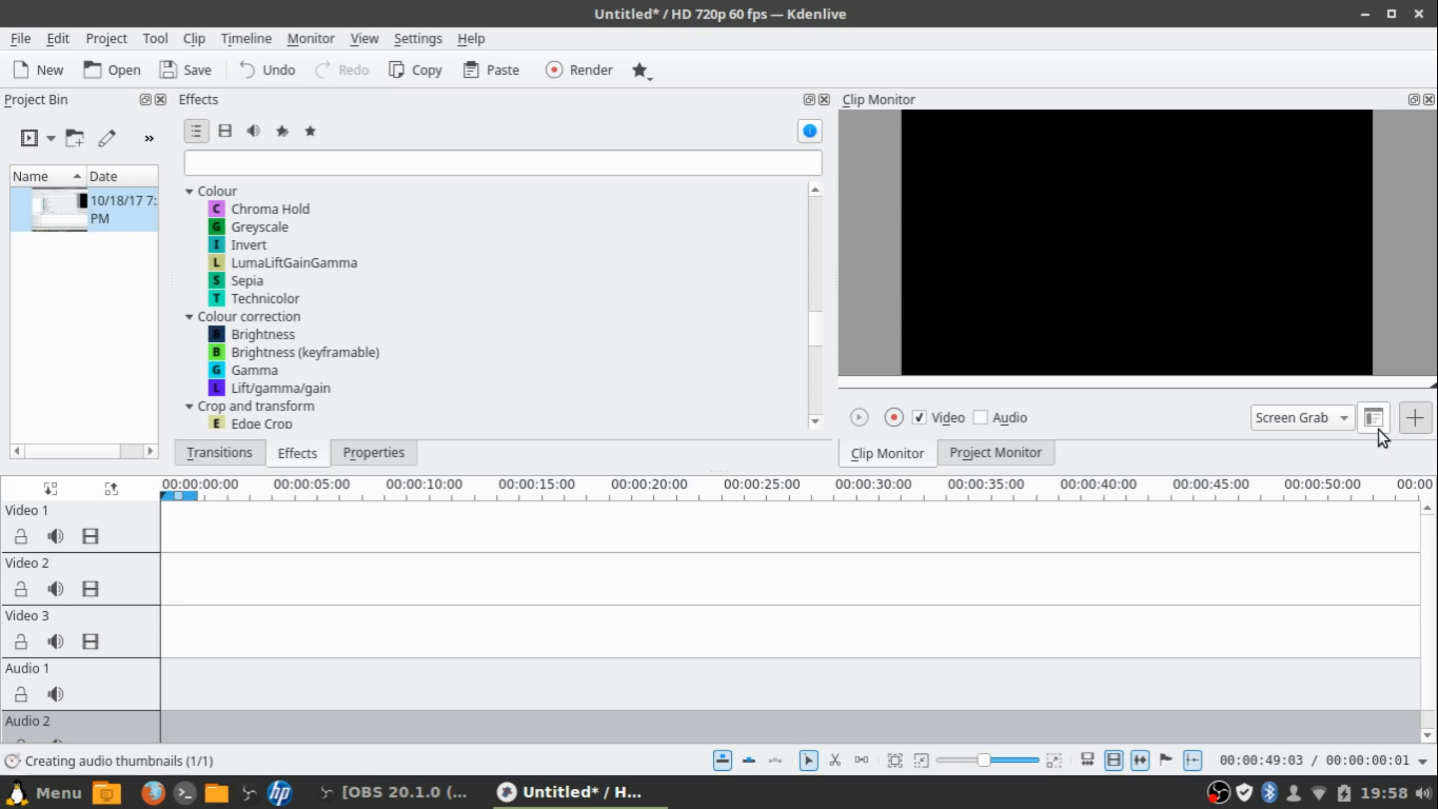
click(67, 211)
drag(92, 234, 158, 523)
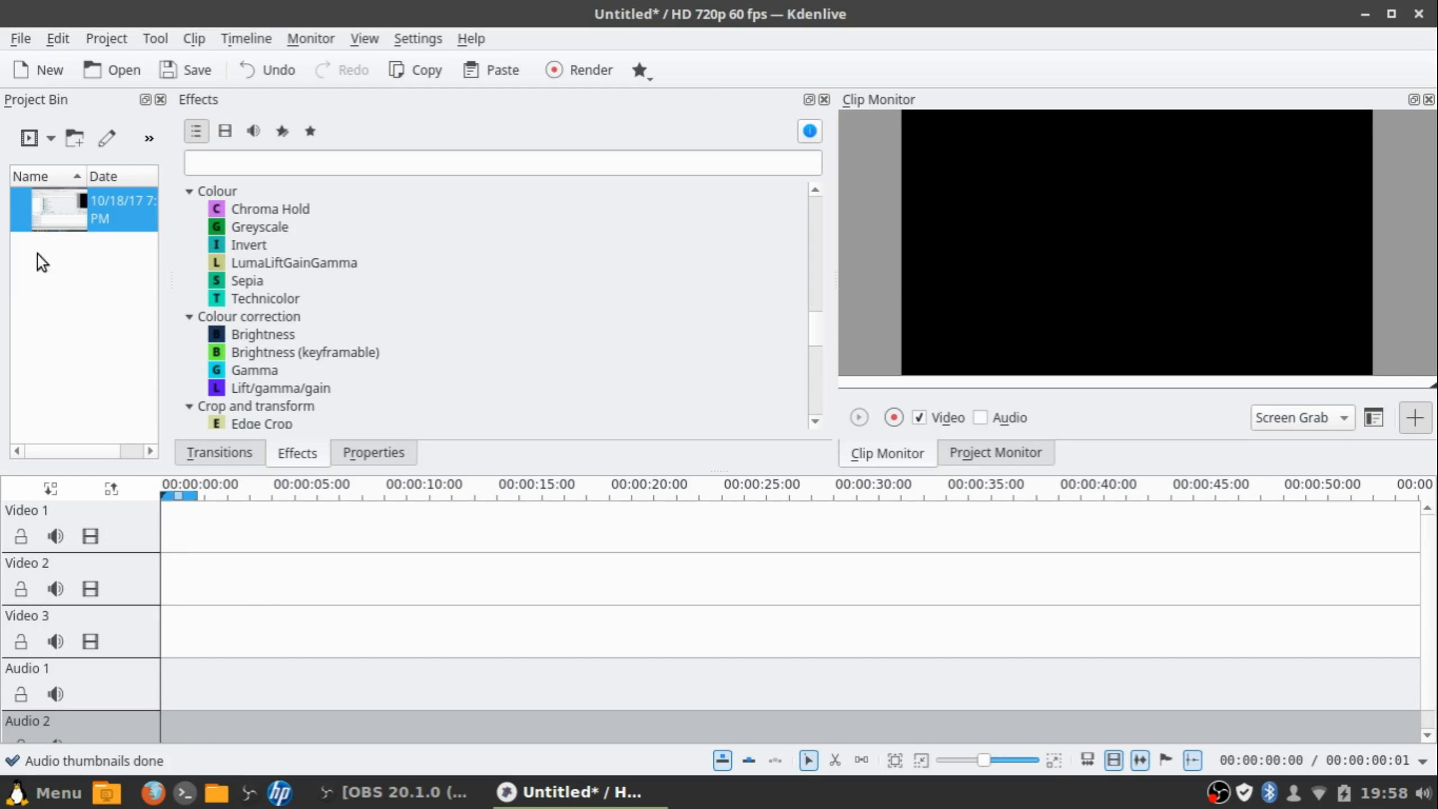
drag(48, 219, 200, 517)
click(199, 562)
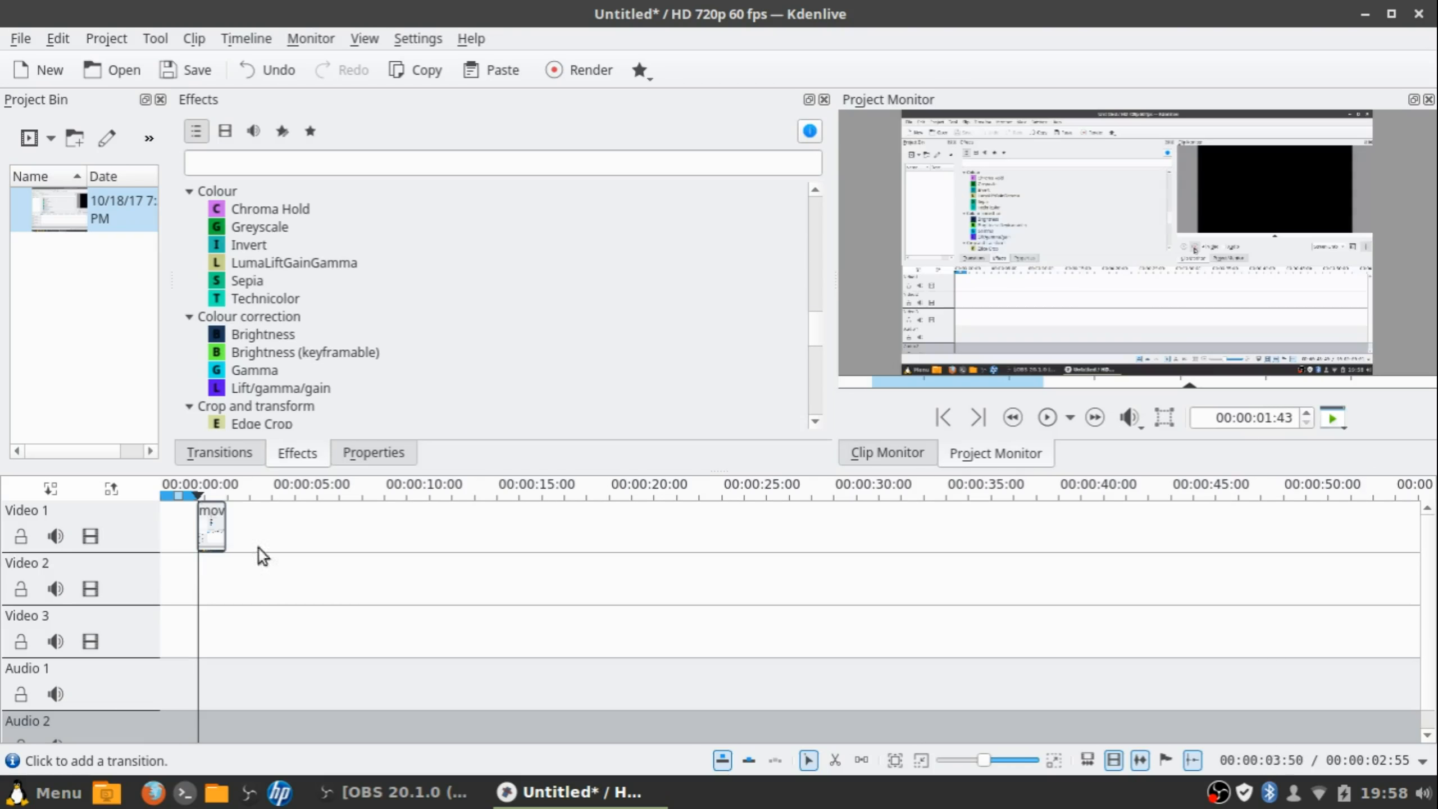
click(1048, 420)
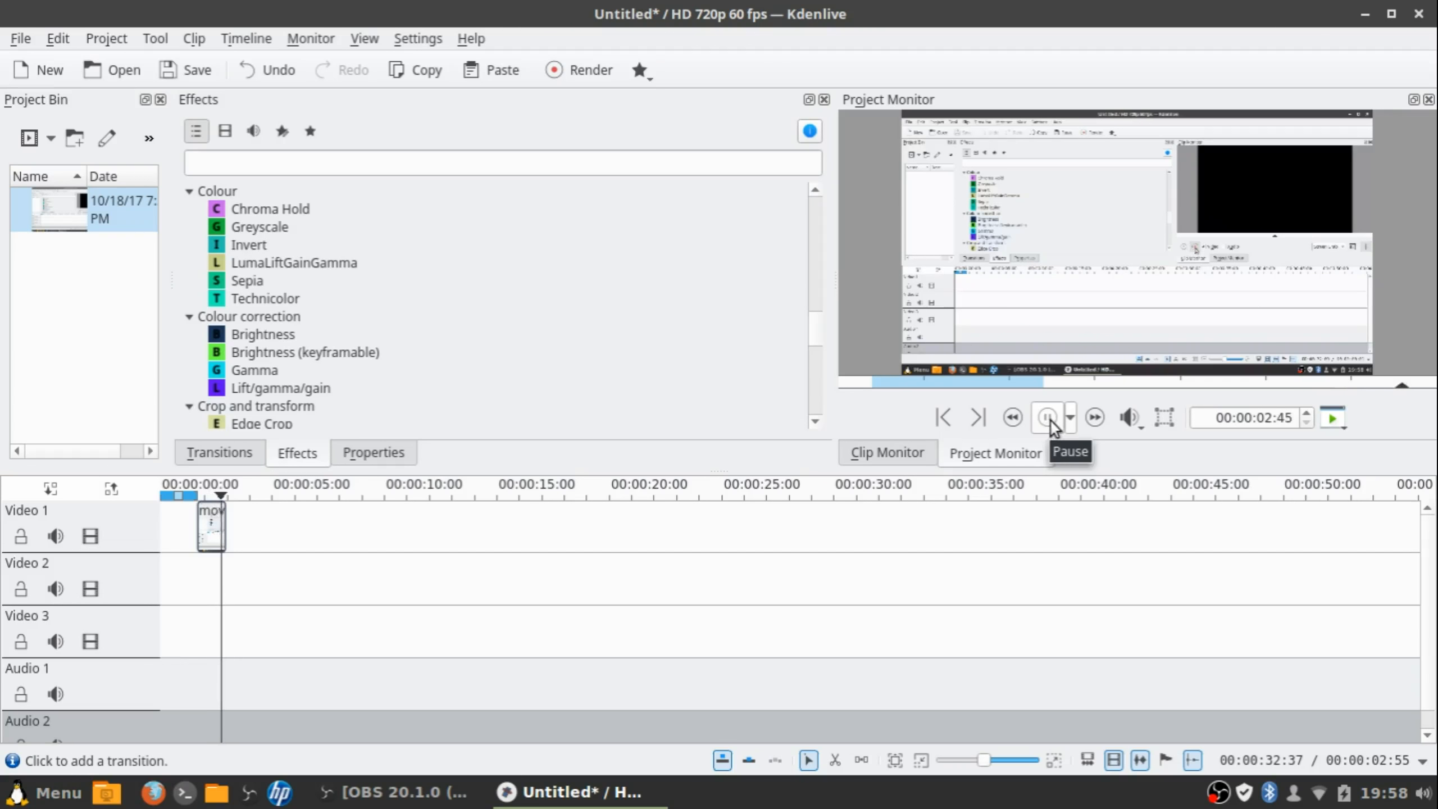
click(205, 513)
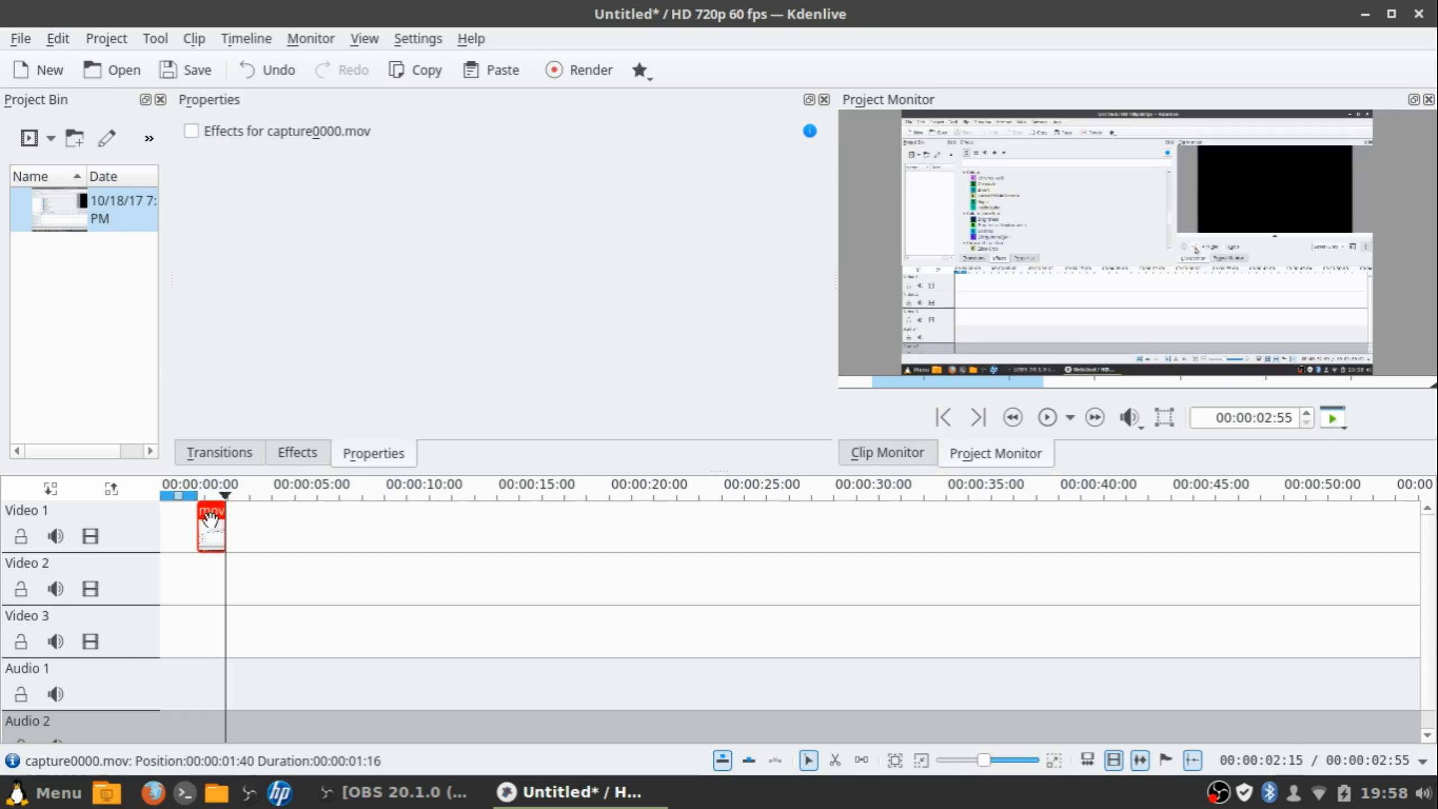
key(Delete)
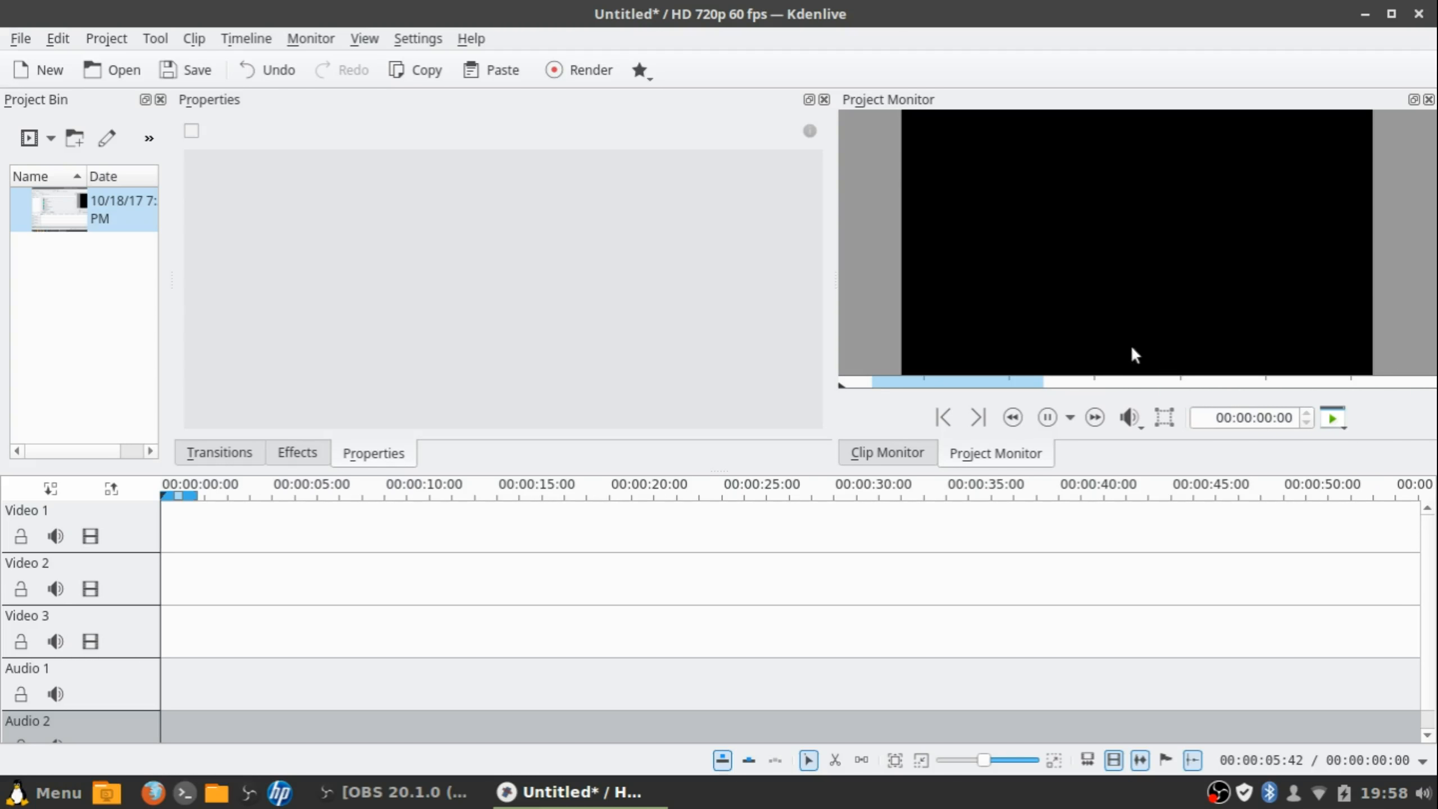
Toggle between the clip and project monitors and bring back the Clip Monitor's recording options
click(924, 451)
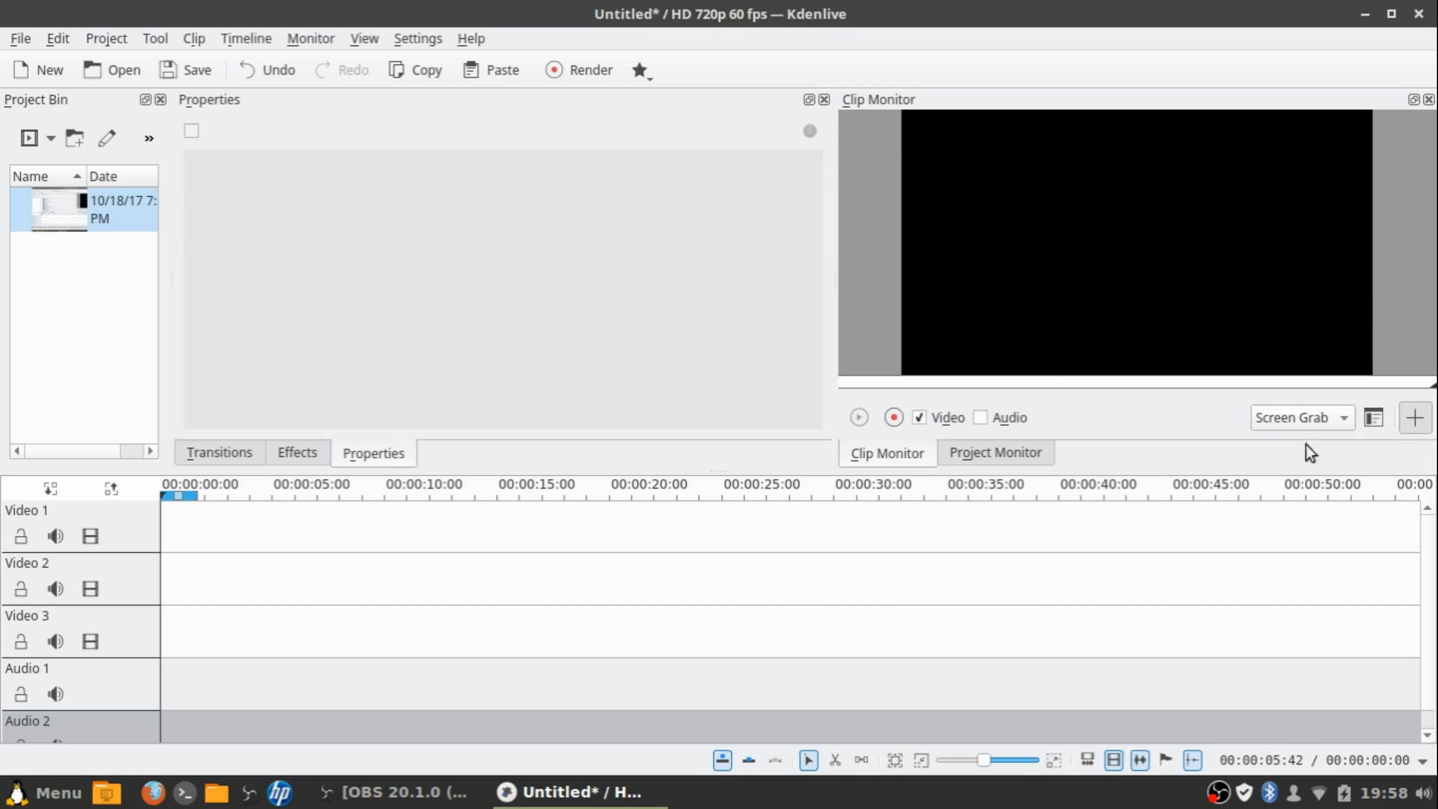
click(963, 453)
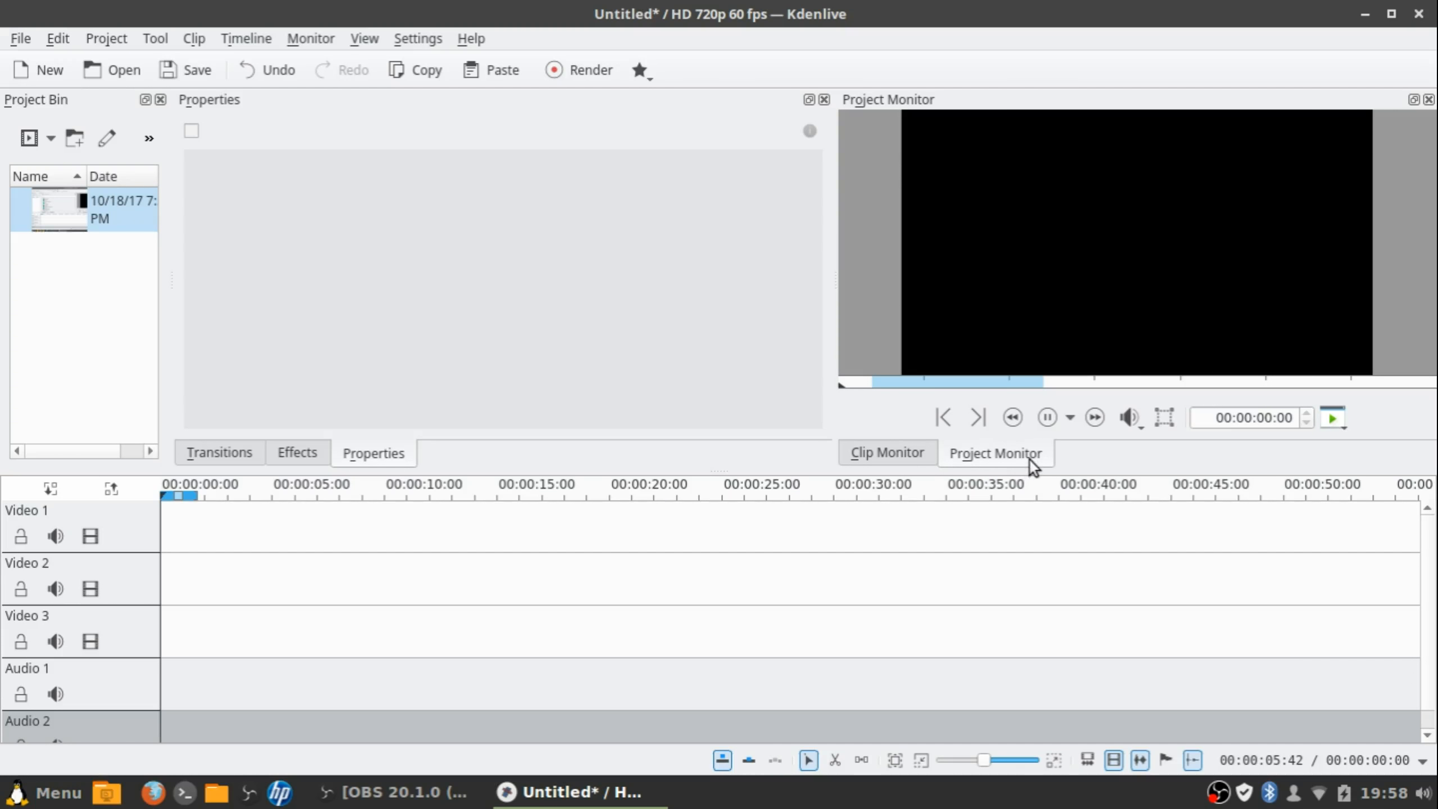
click(912, 459)
click(1414, 422)
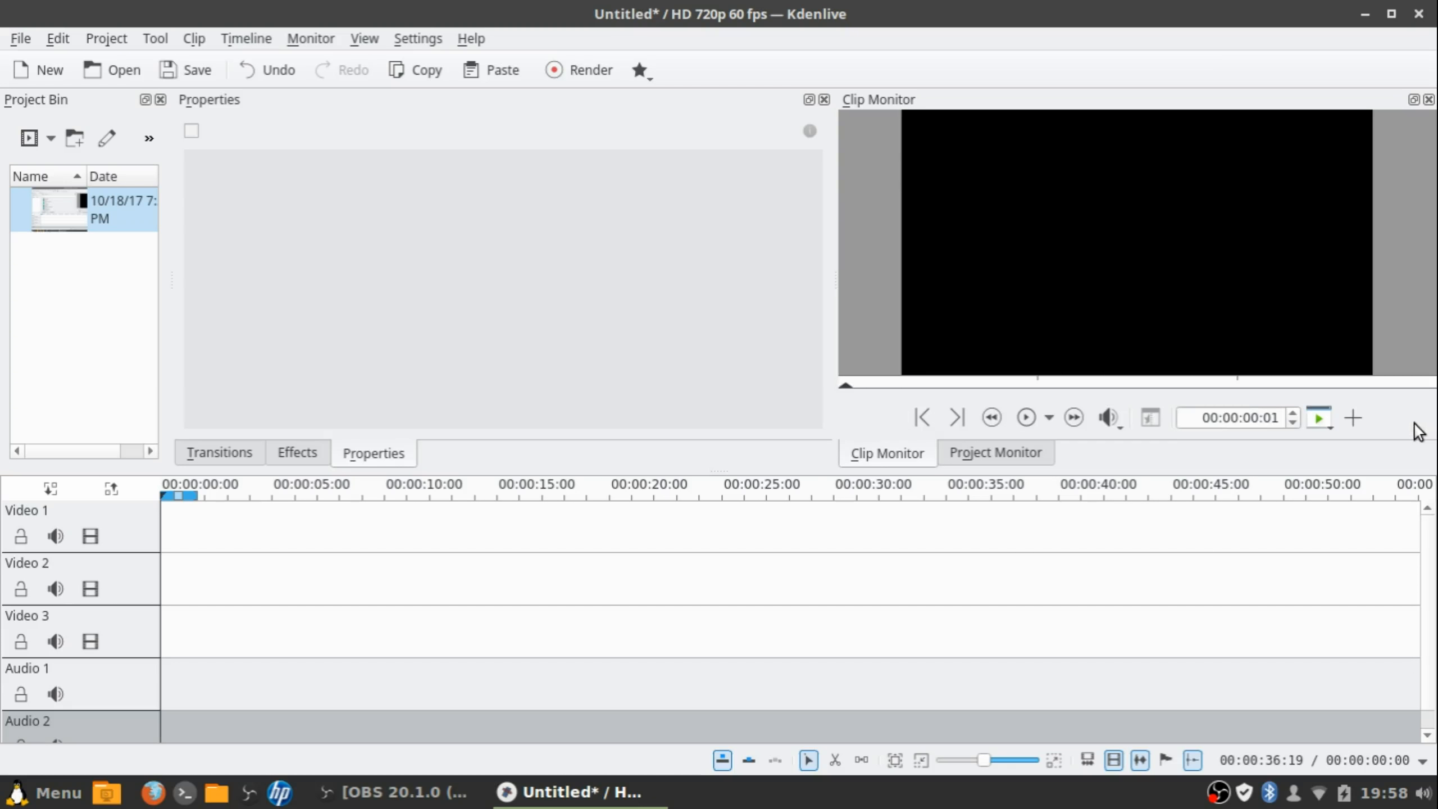
click(1362, 422)
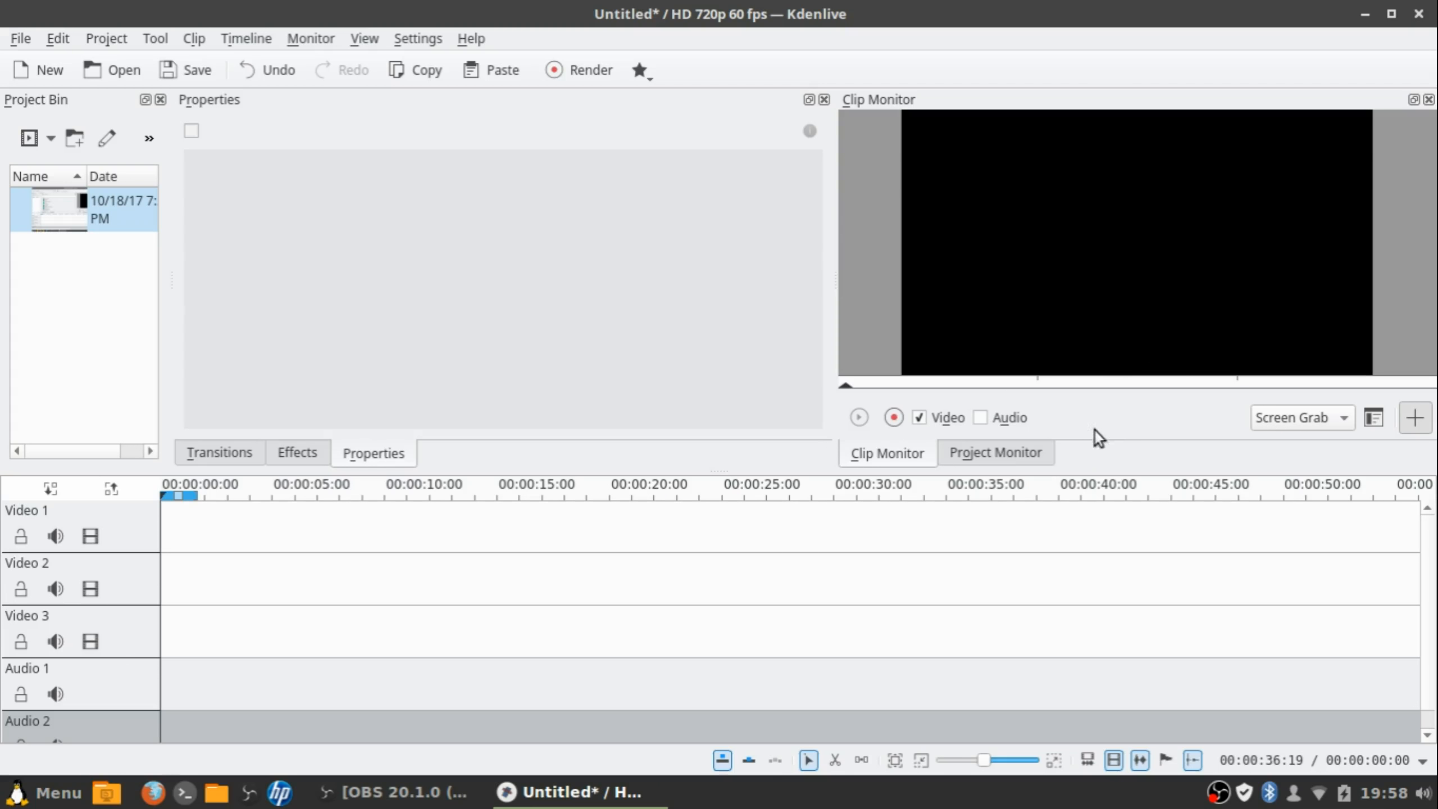
Delete the screen-grab clip from the bin, start a new screen recording, and minimize Kdenlive
right_click(101, 215)
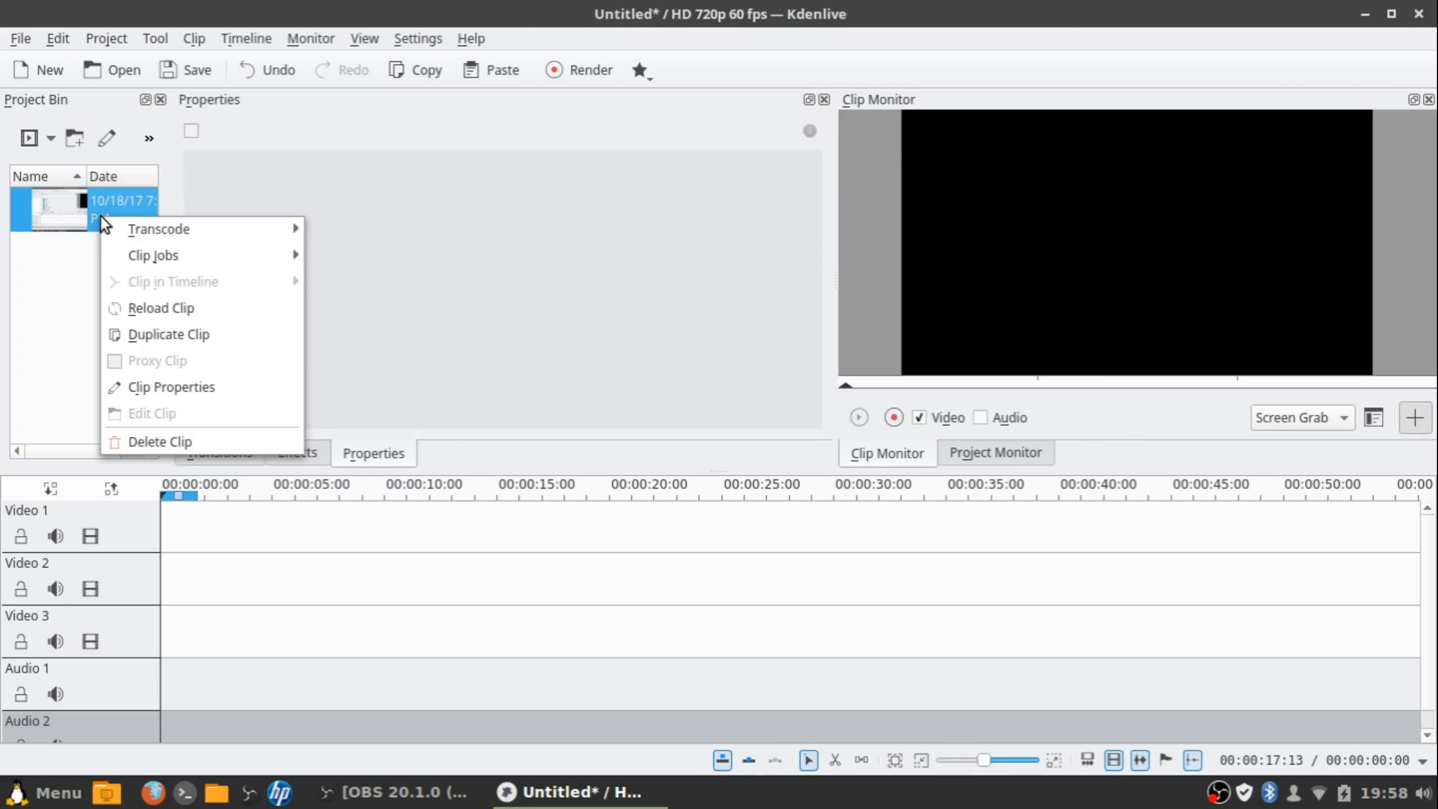
click(169, 440)
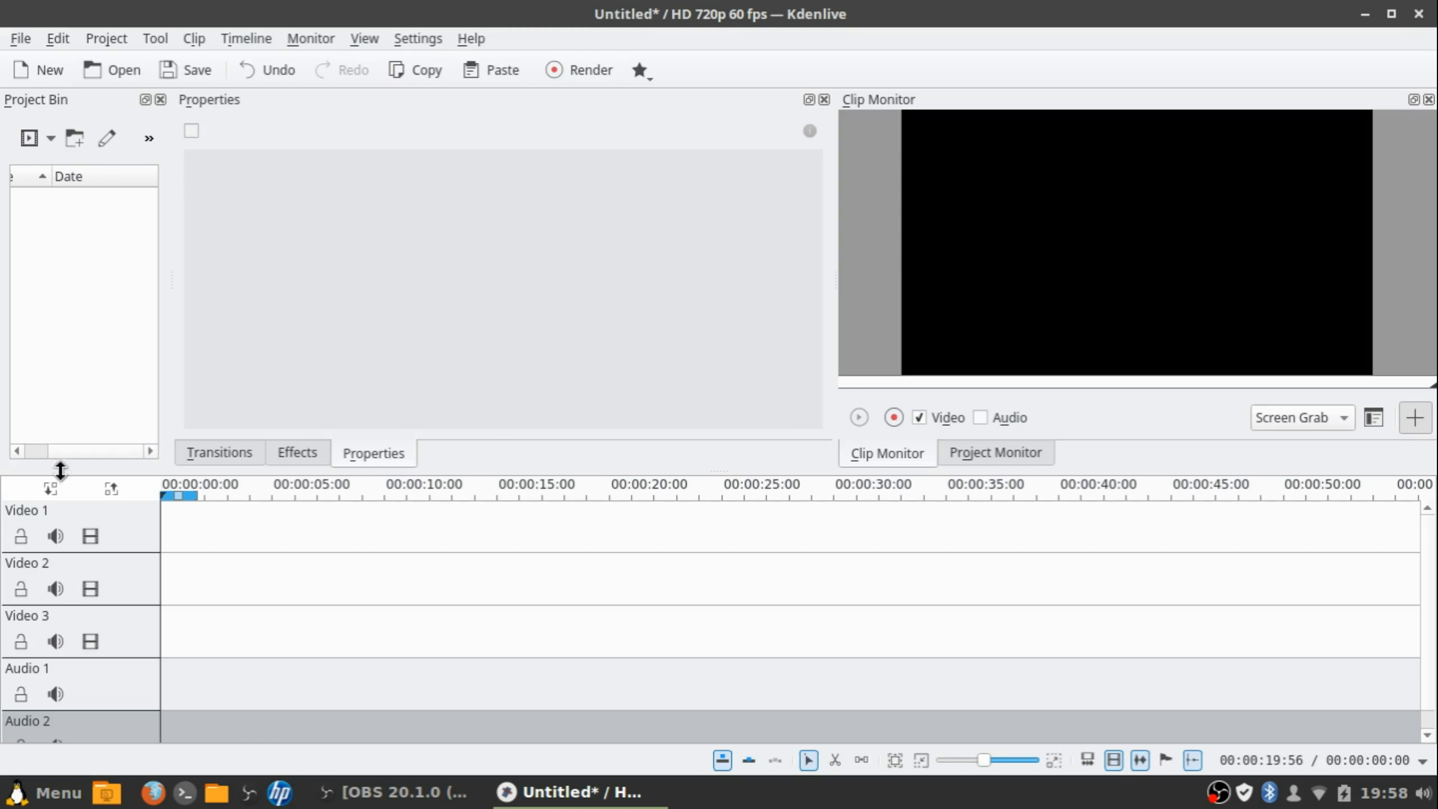
drag(68, 457, 13, 457)
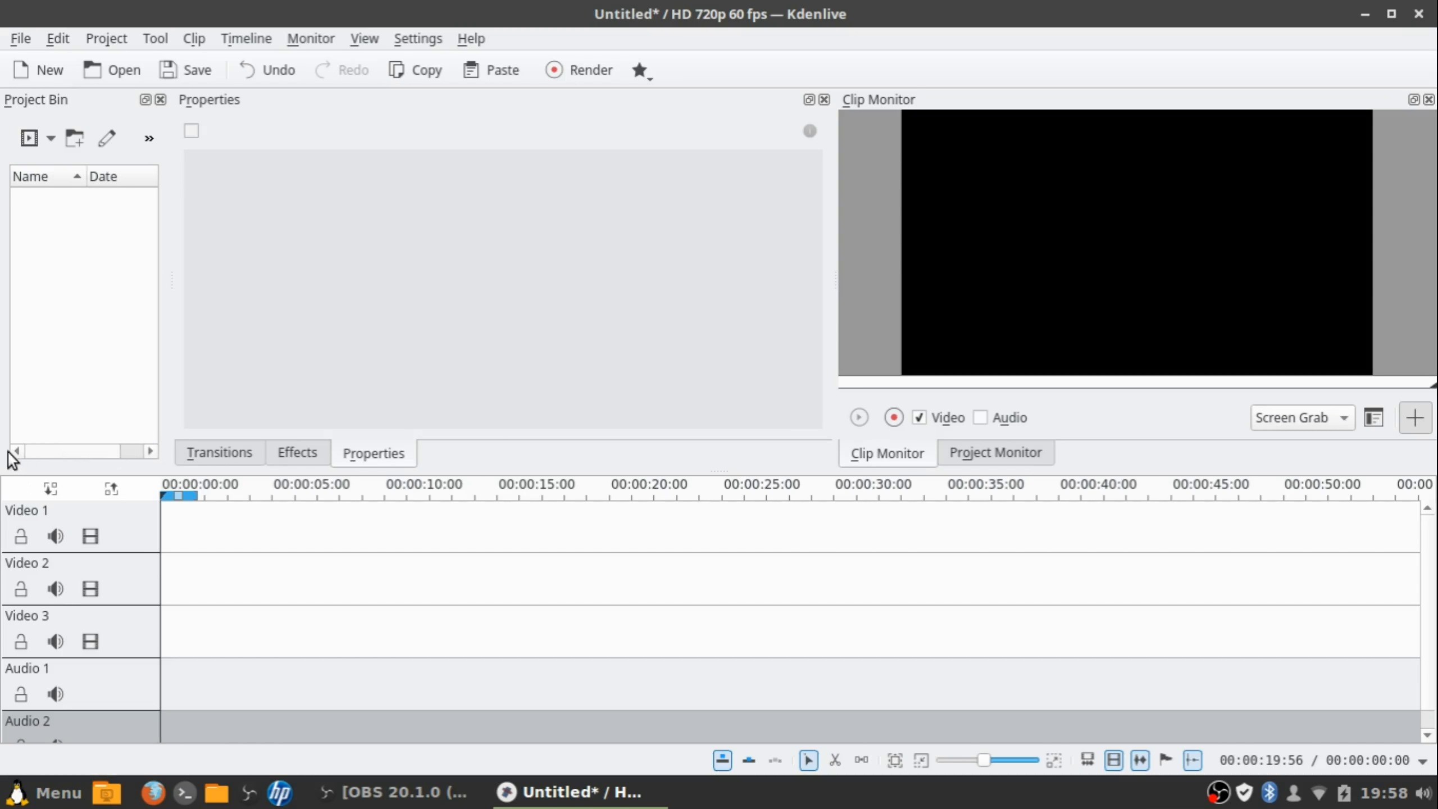
click(894, 420)
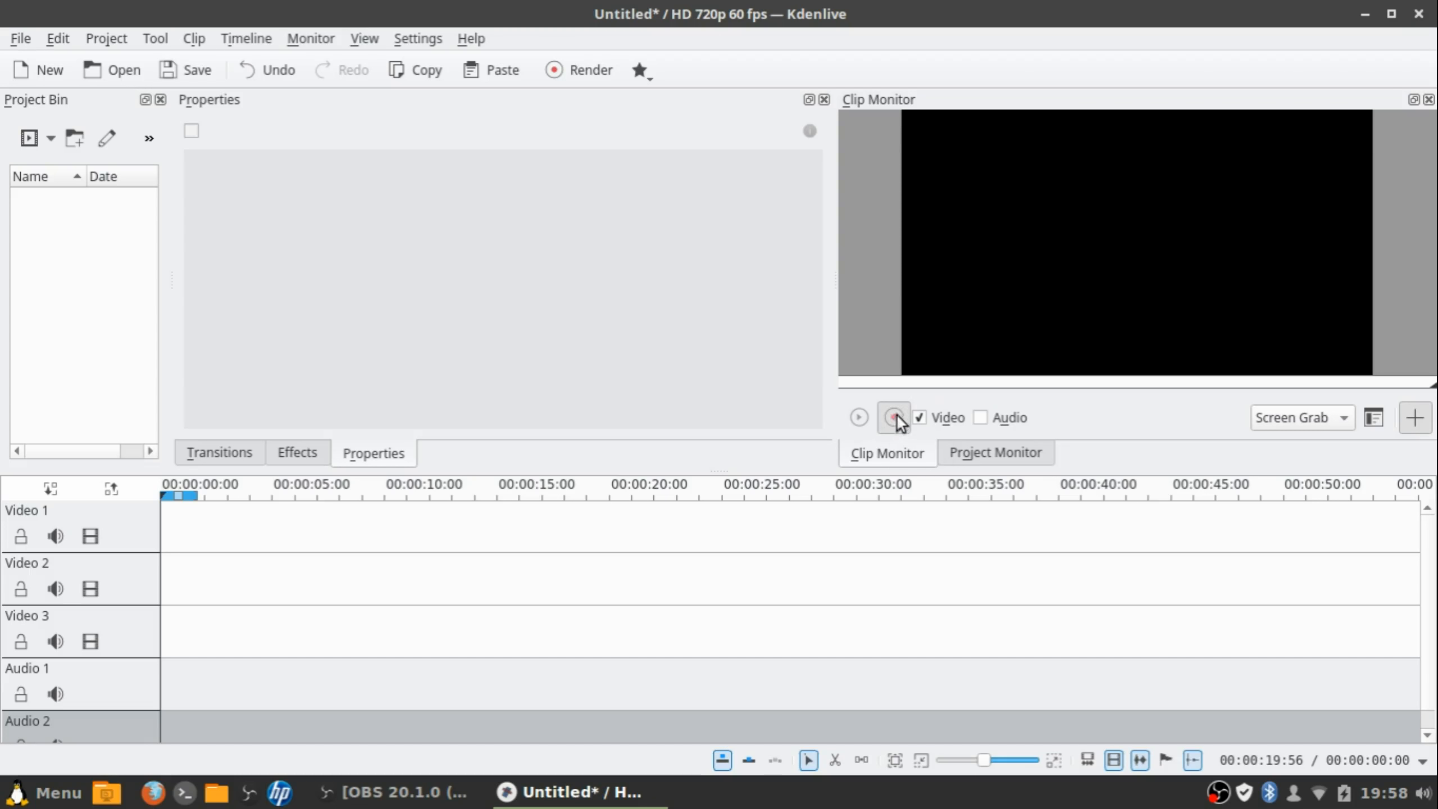
double_click(890, 10)
Bring Kdenlive back, stop recording, and place capture0001.mov at 00:00 on Video 1
click(936, 178)
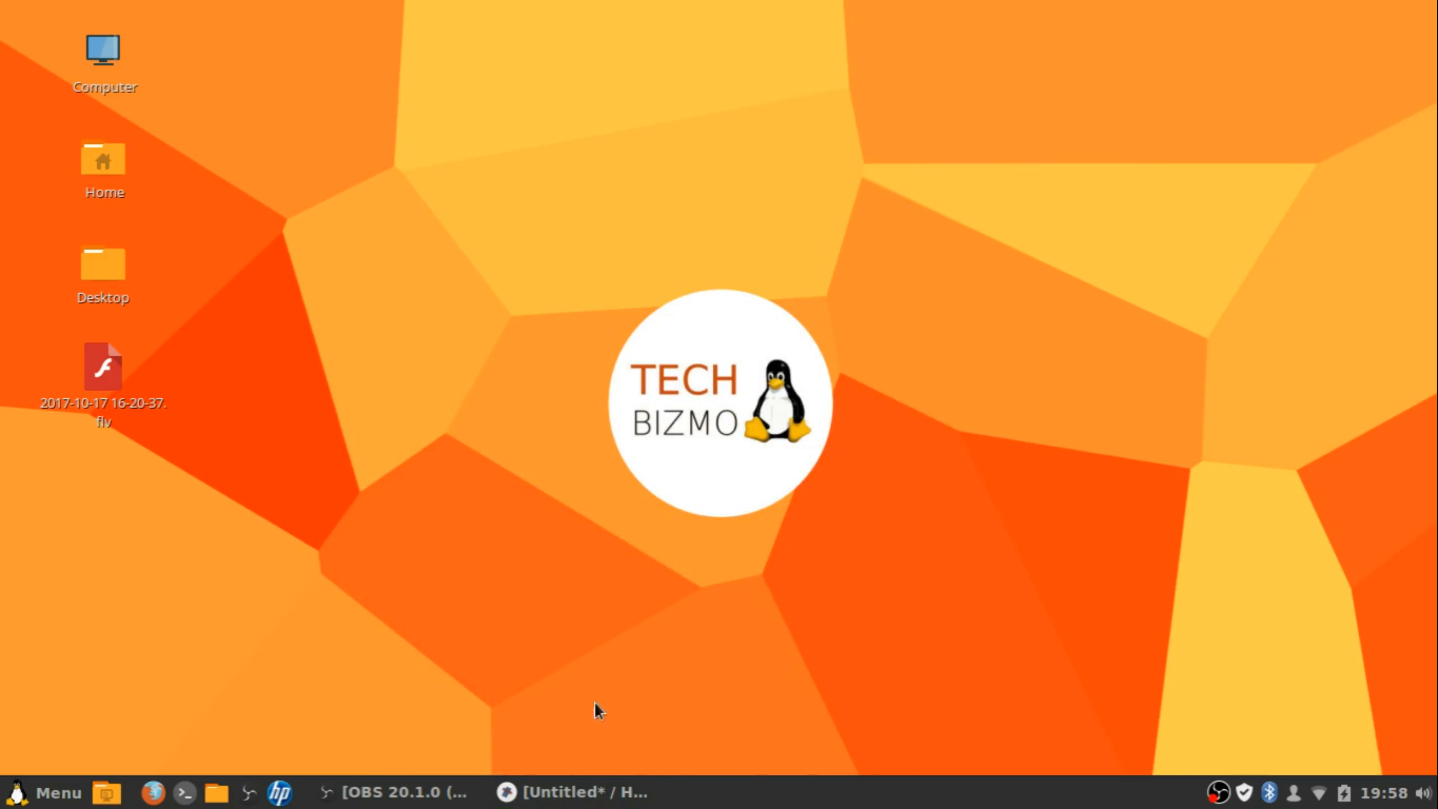
click(589, 792)
click(961, 175)
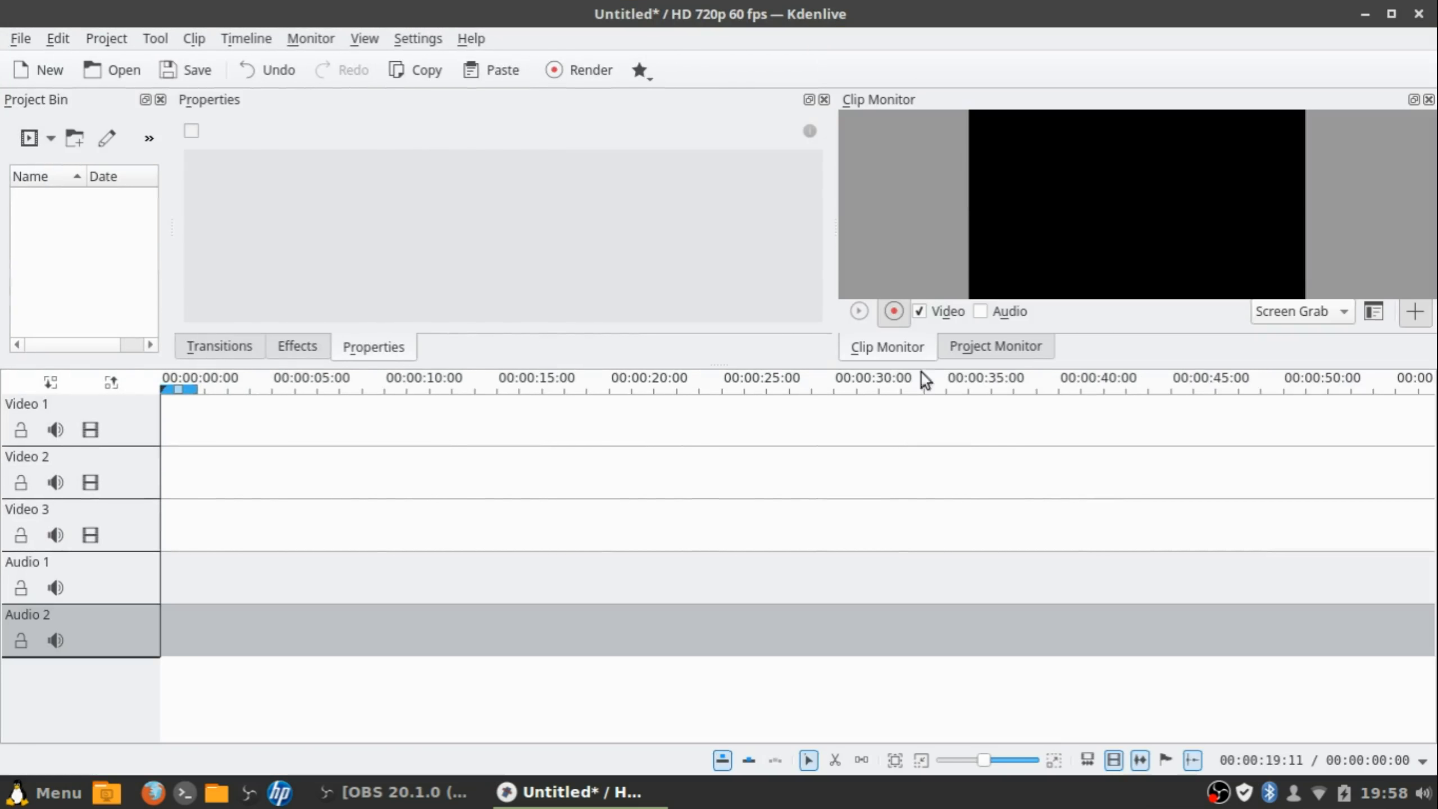
click(893, 311)
drag(90, 222, 164, 459)
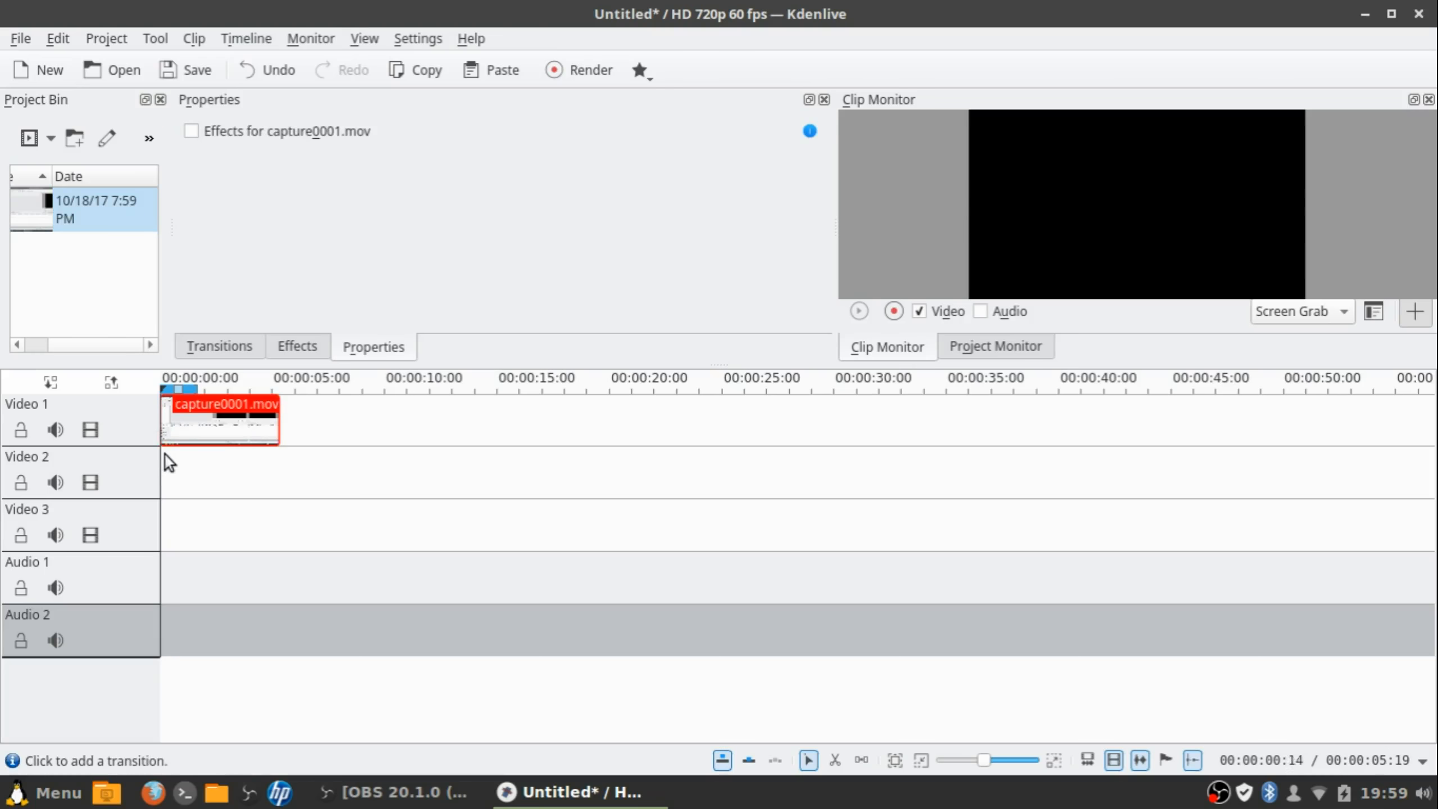
click(165, 460)
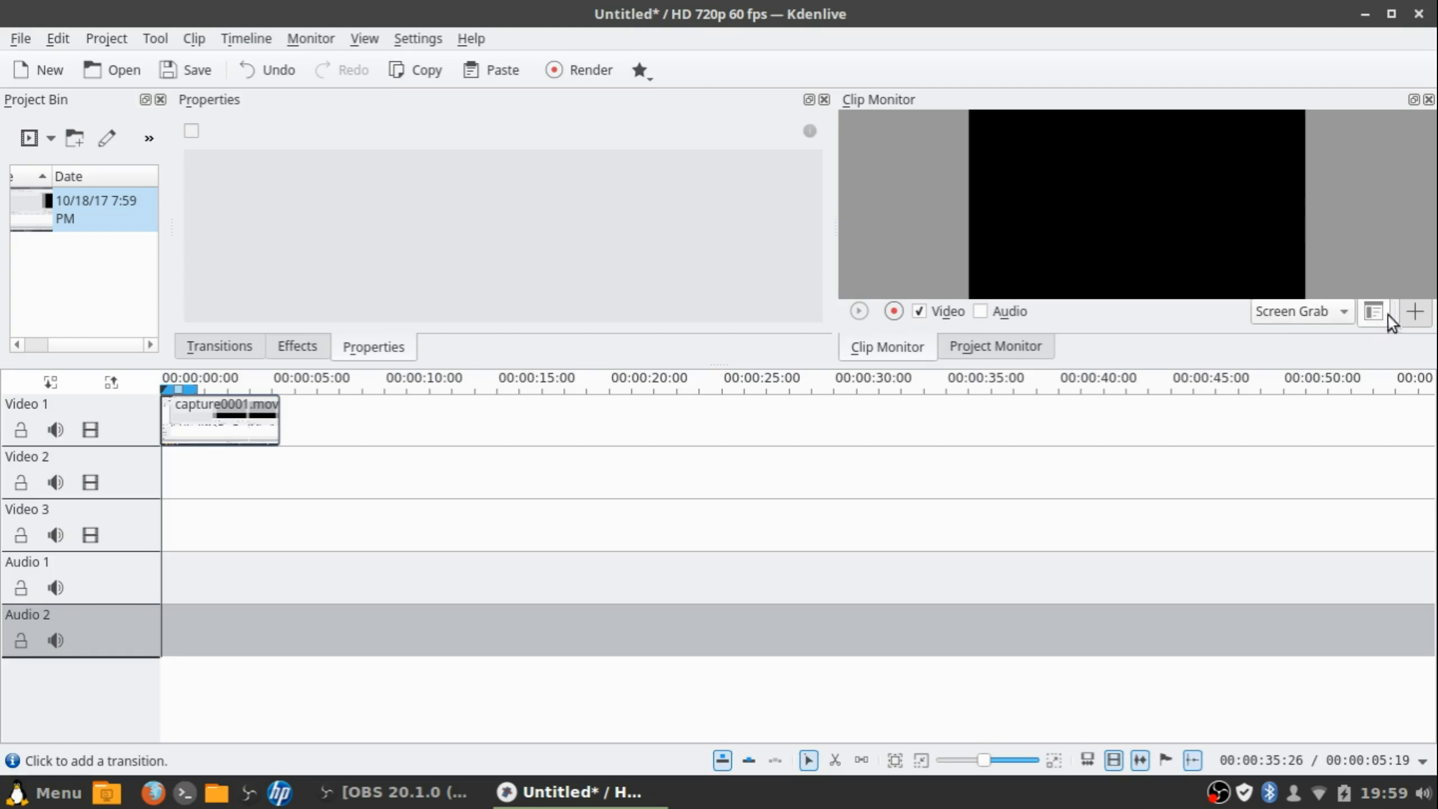
Play capture0001.mov in the Clip Monitor, enlarge the monitor area, and rewind the playhead to the start
click(1407, 312)
click(1026, 313)
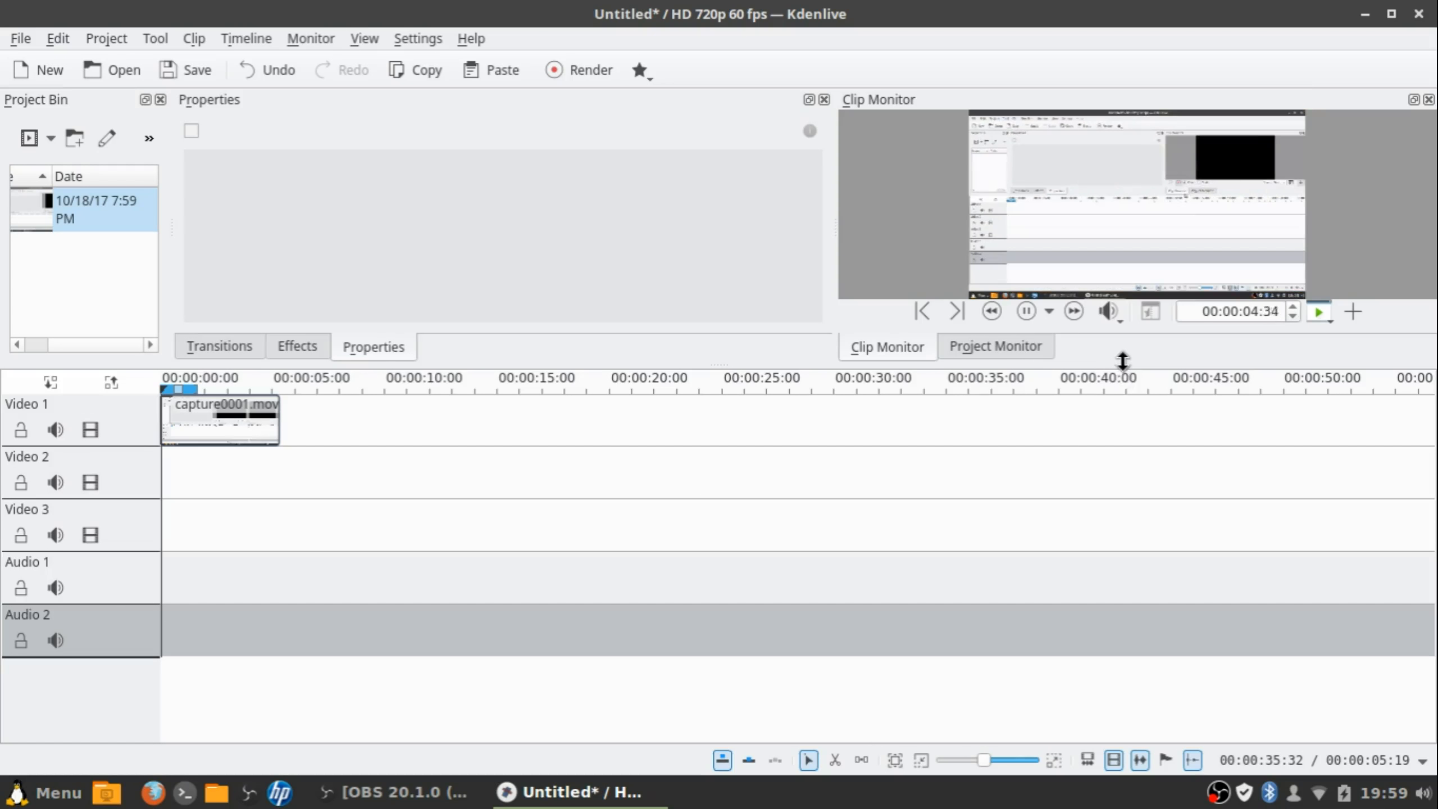
drag(1124, 362, 1110, 492)
click(1028, 445)
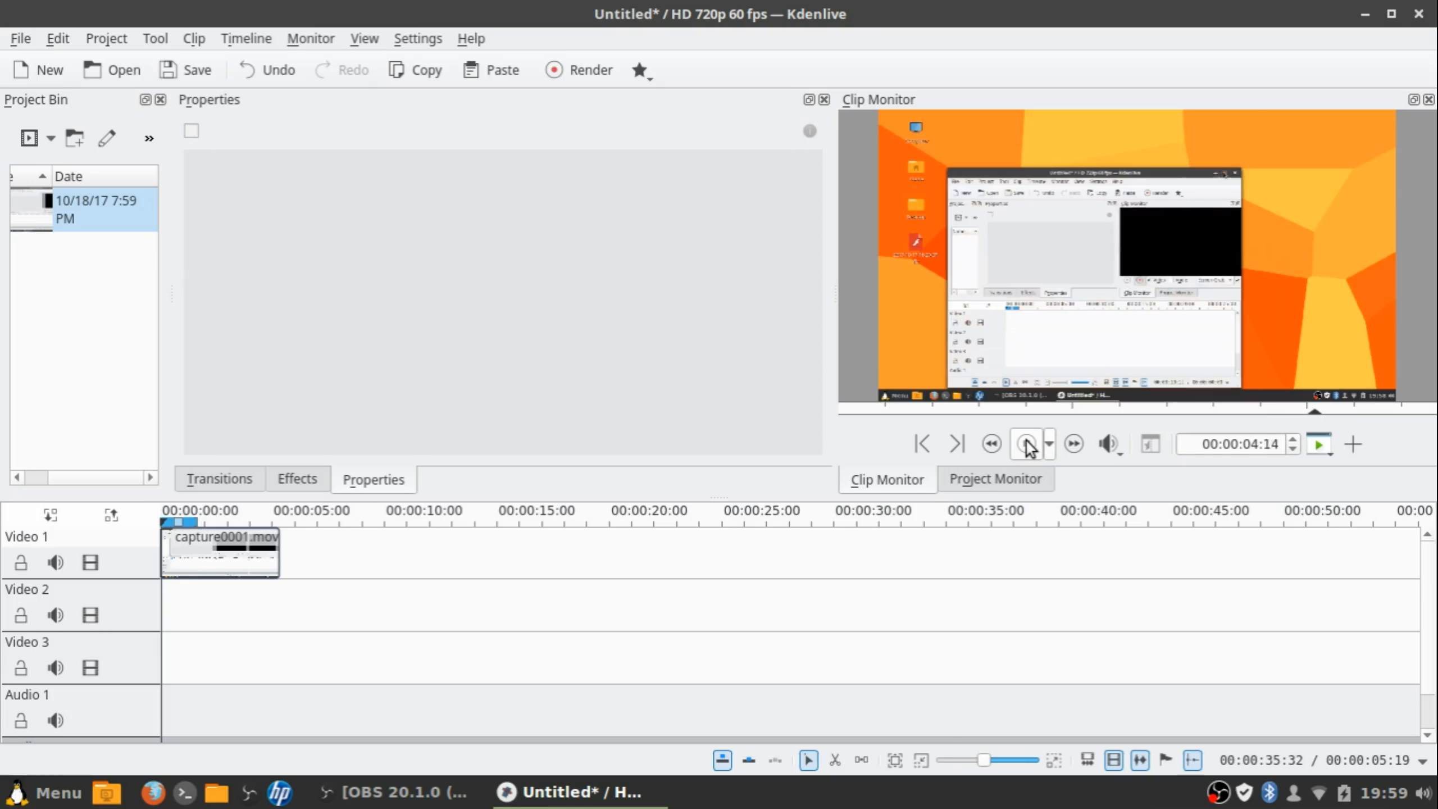
click(1027, 441)
key(XF86AudioRaiseVolume)
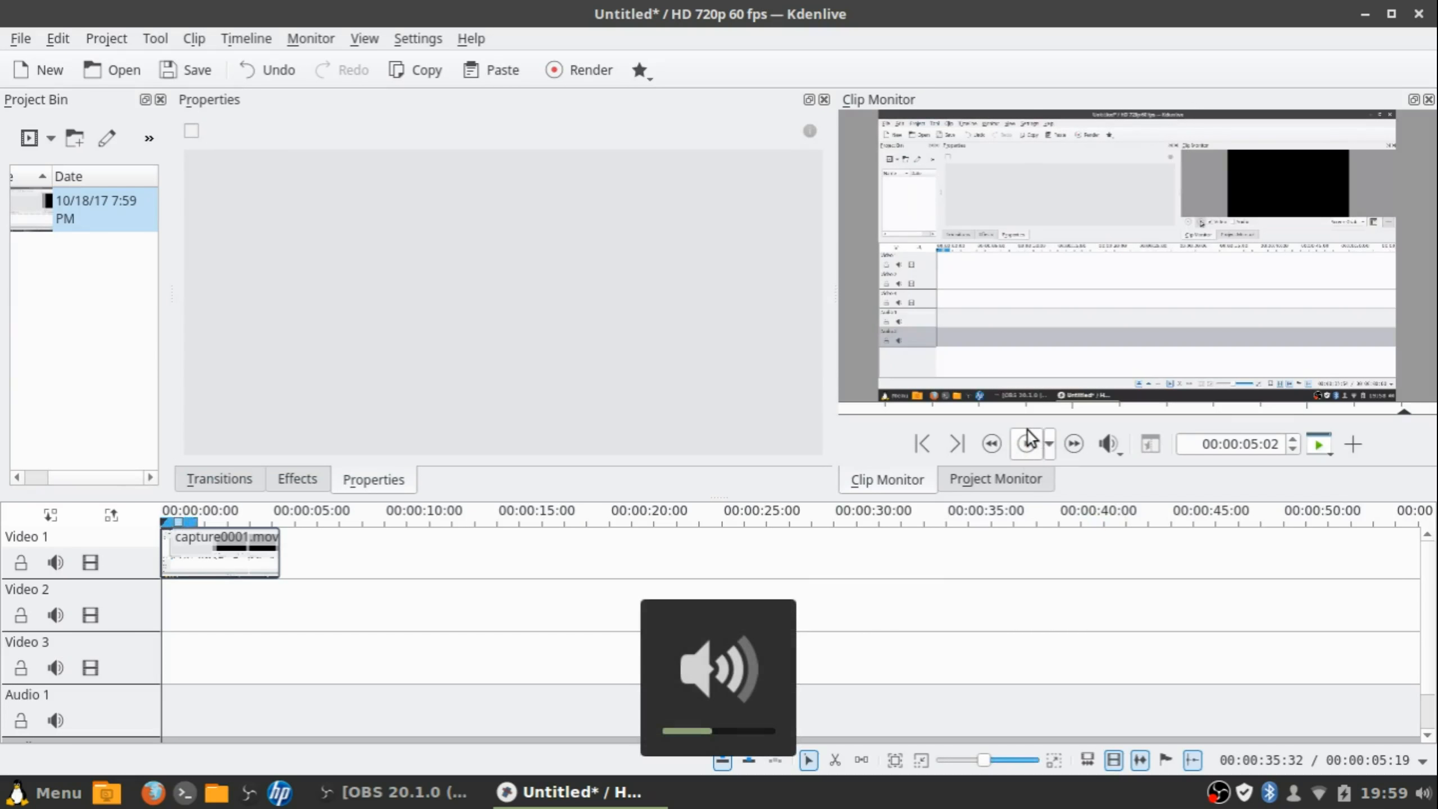
click(164, 591)
click(159, 580)
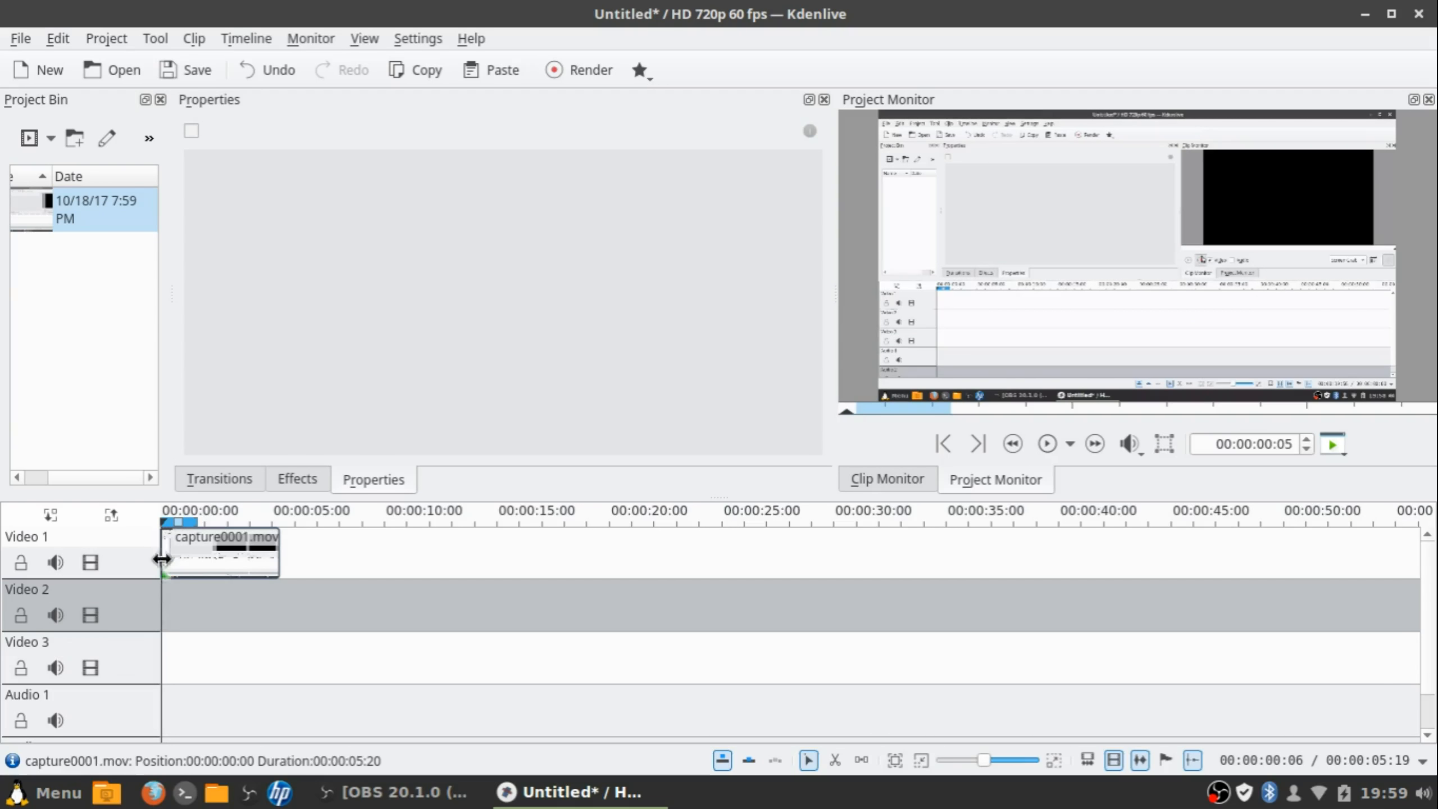
Add Fade from Black (00:00:01:21) and Fade to Black (00:00:01:32) to capture0001.mov and preview it
click(1038, 448)
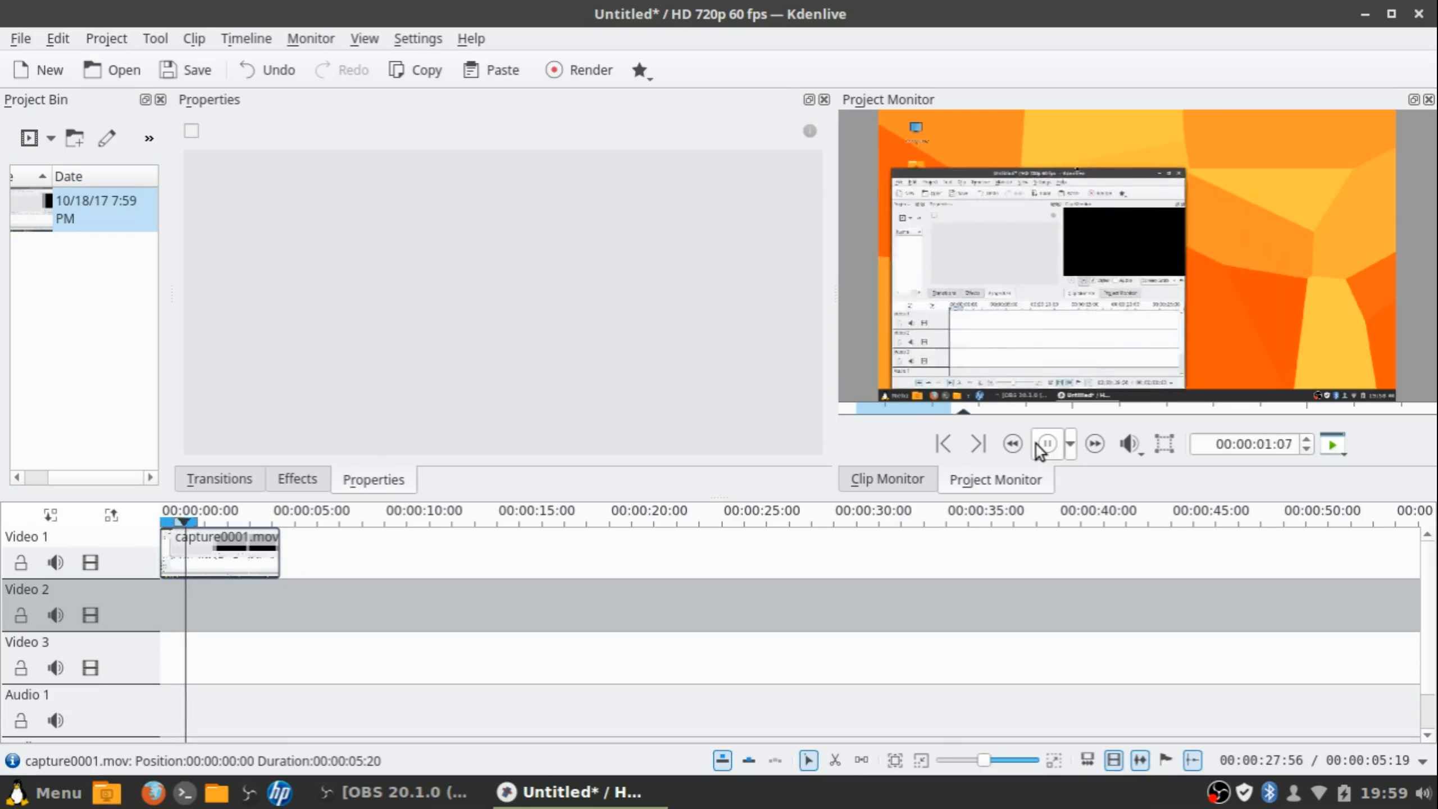
click(1042, 446)
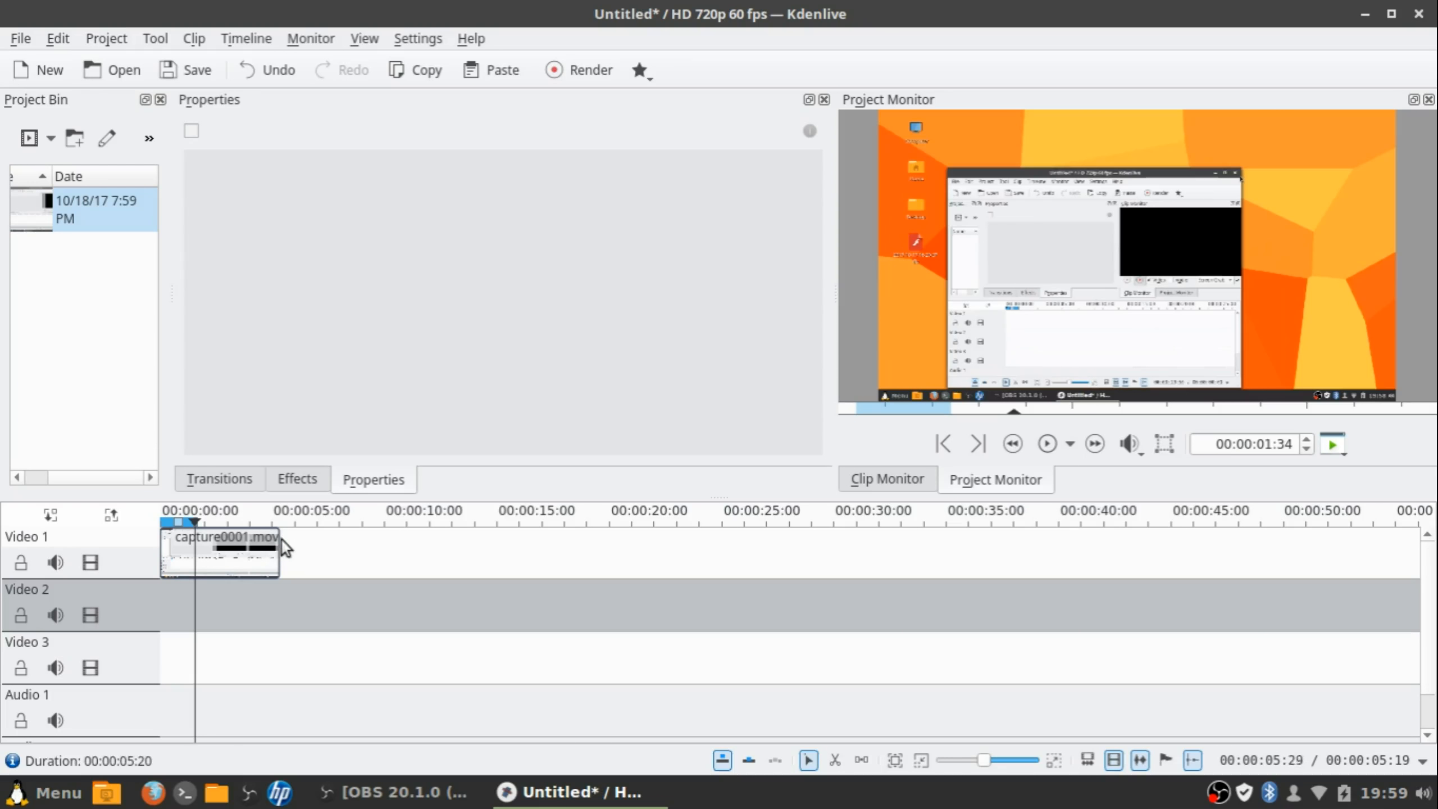
click(164, 534)
drag(166, 533, 246, 537)
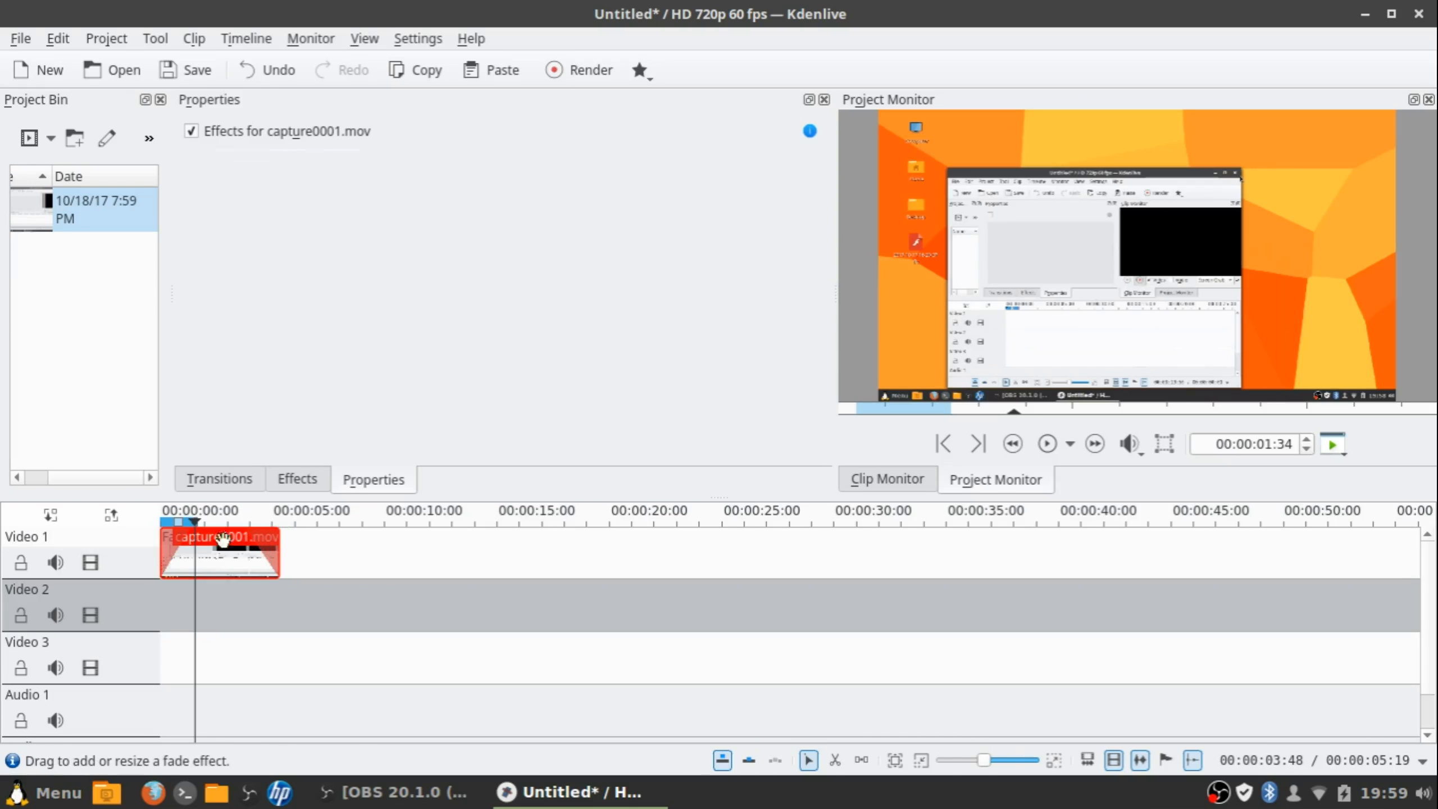
click(160, 585)
click(1039, 448)
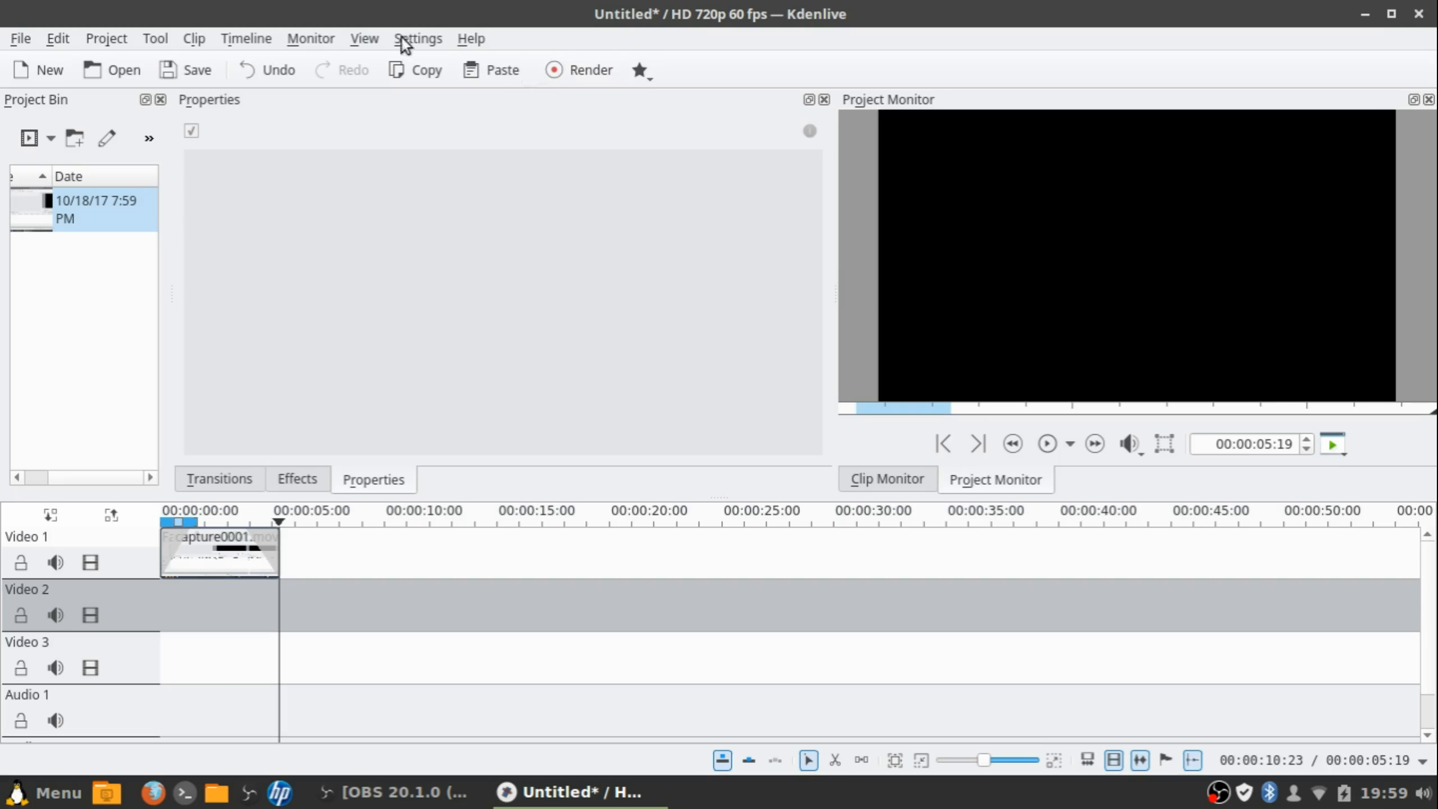
Open Settings > Configure Kdenlive and move the dialog slightly down and right
click(418, 37)
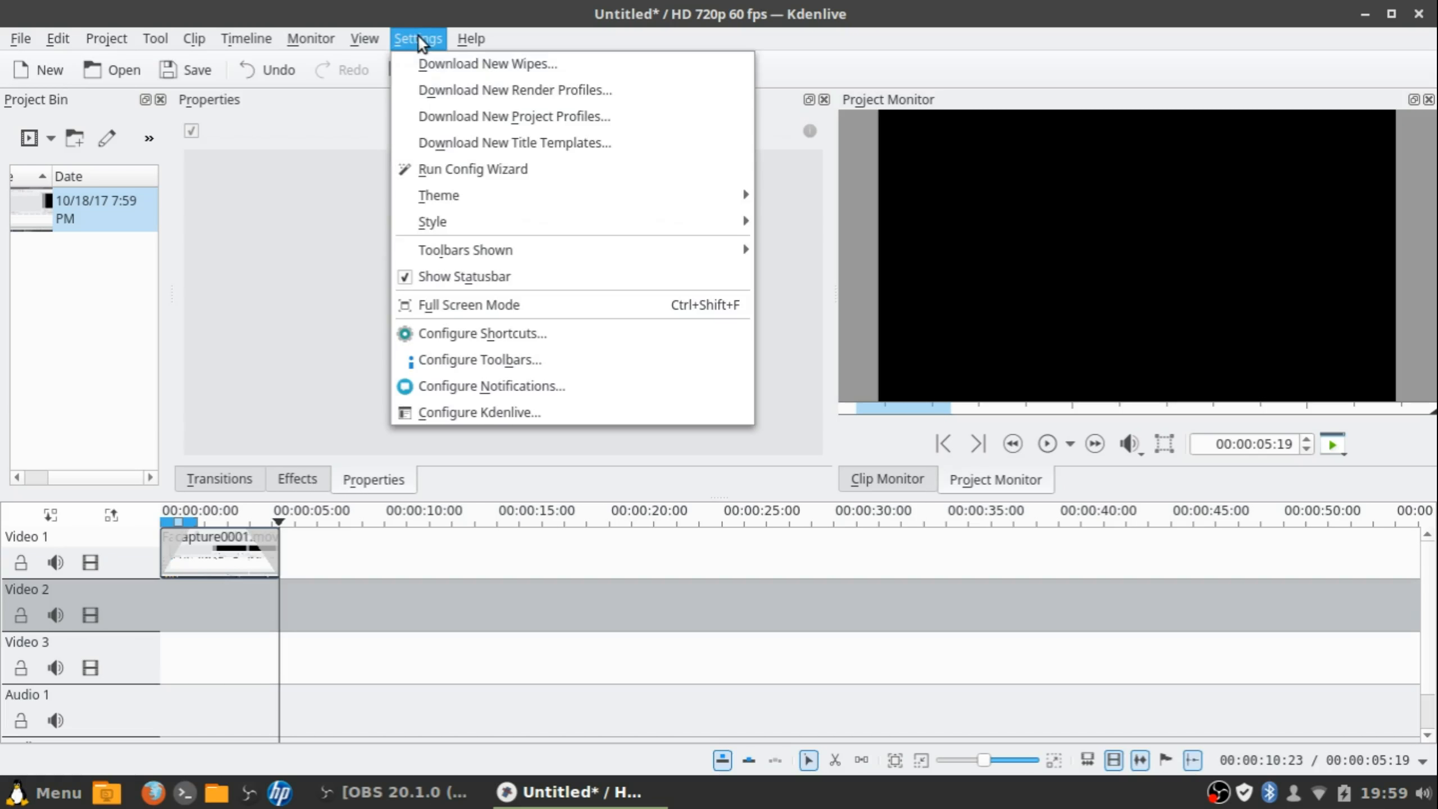
click(526, 411)
drag(658, 9, 674, 49)
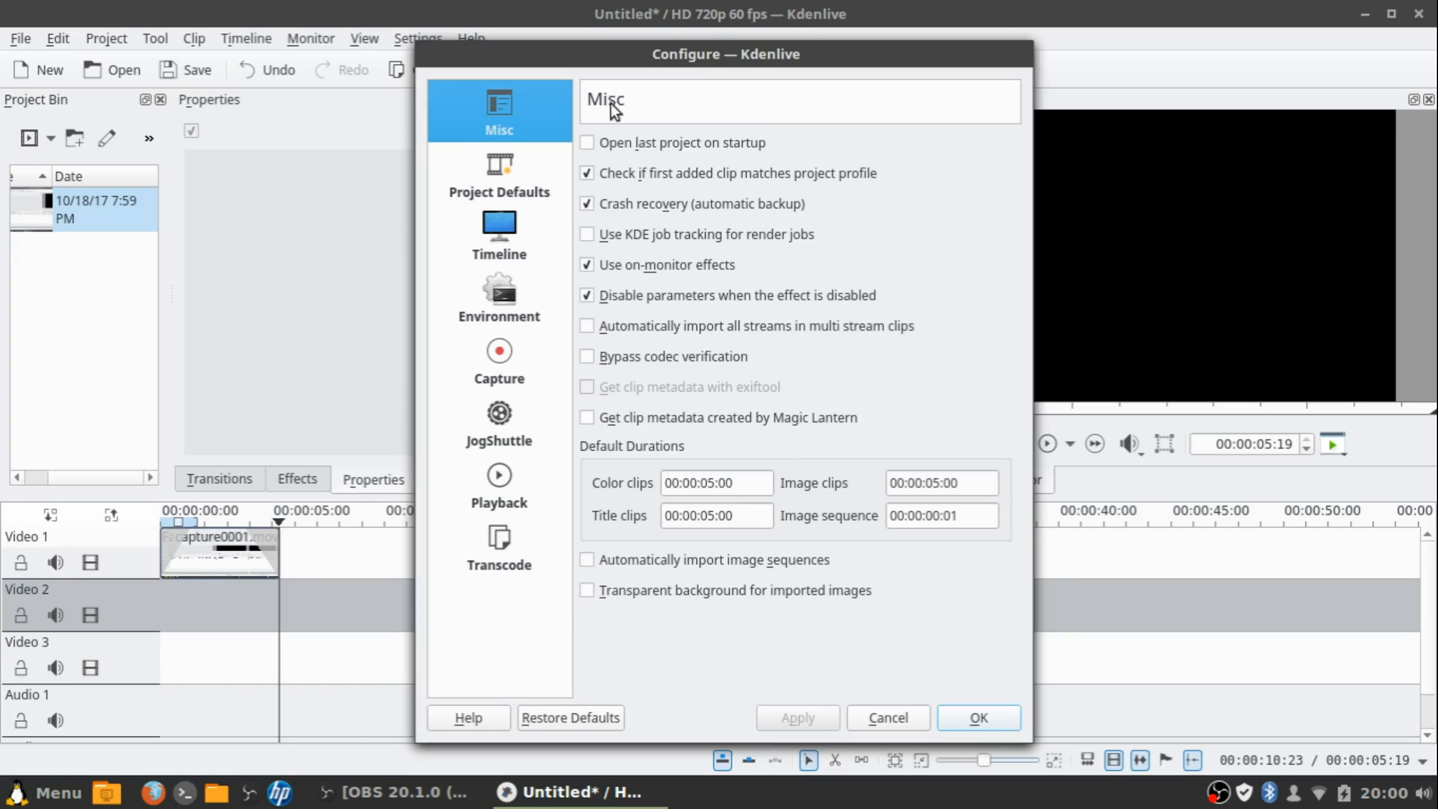
Browse the Project Defaults profiles, keeping HD 720p 60 fps, then view the Timeline page
click(520, 188)
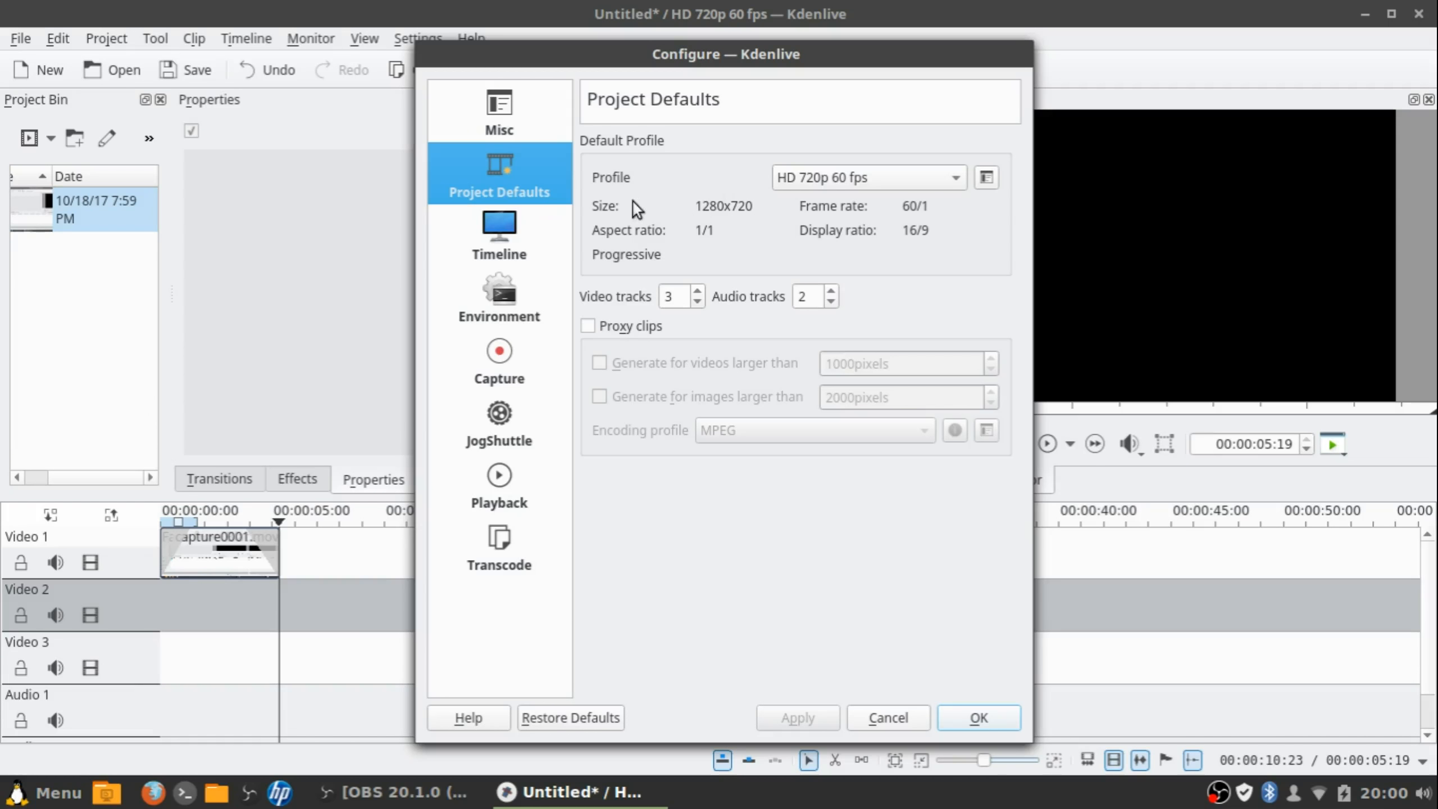
click(942, 182)
scroll(872, 731, down, 2)
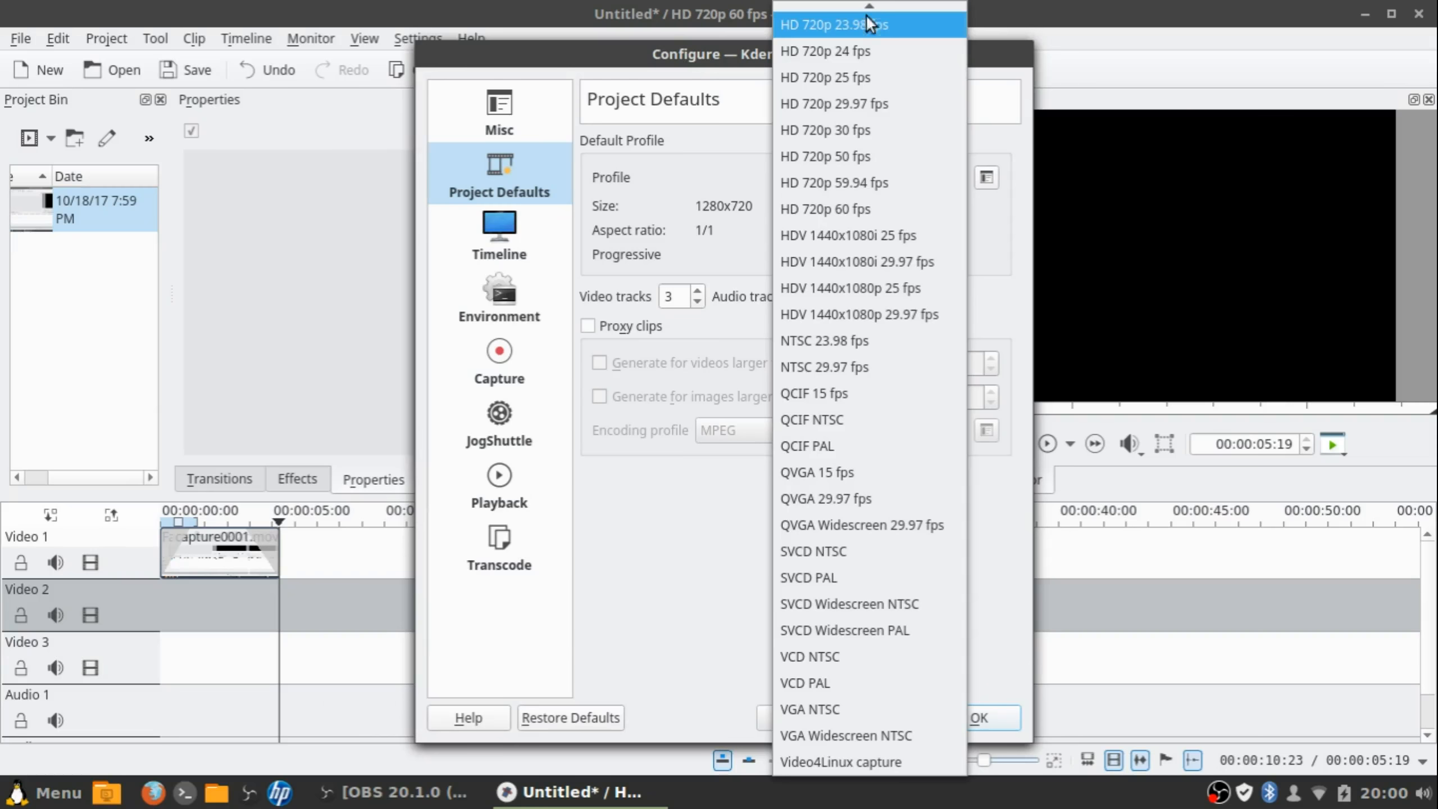
scroll(850, 170, up, 15)
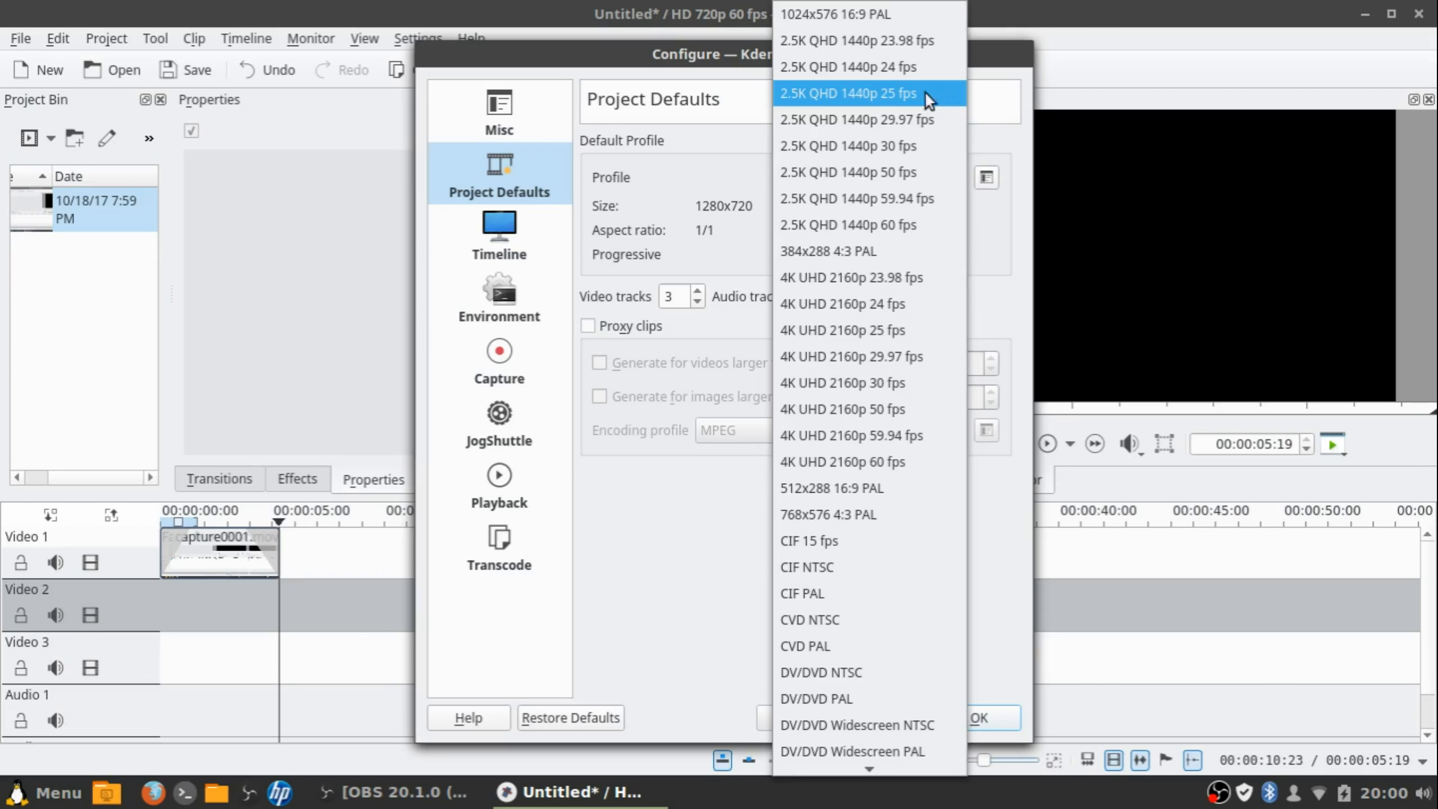
click(706, 526)
click(872, 184)
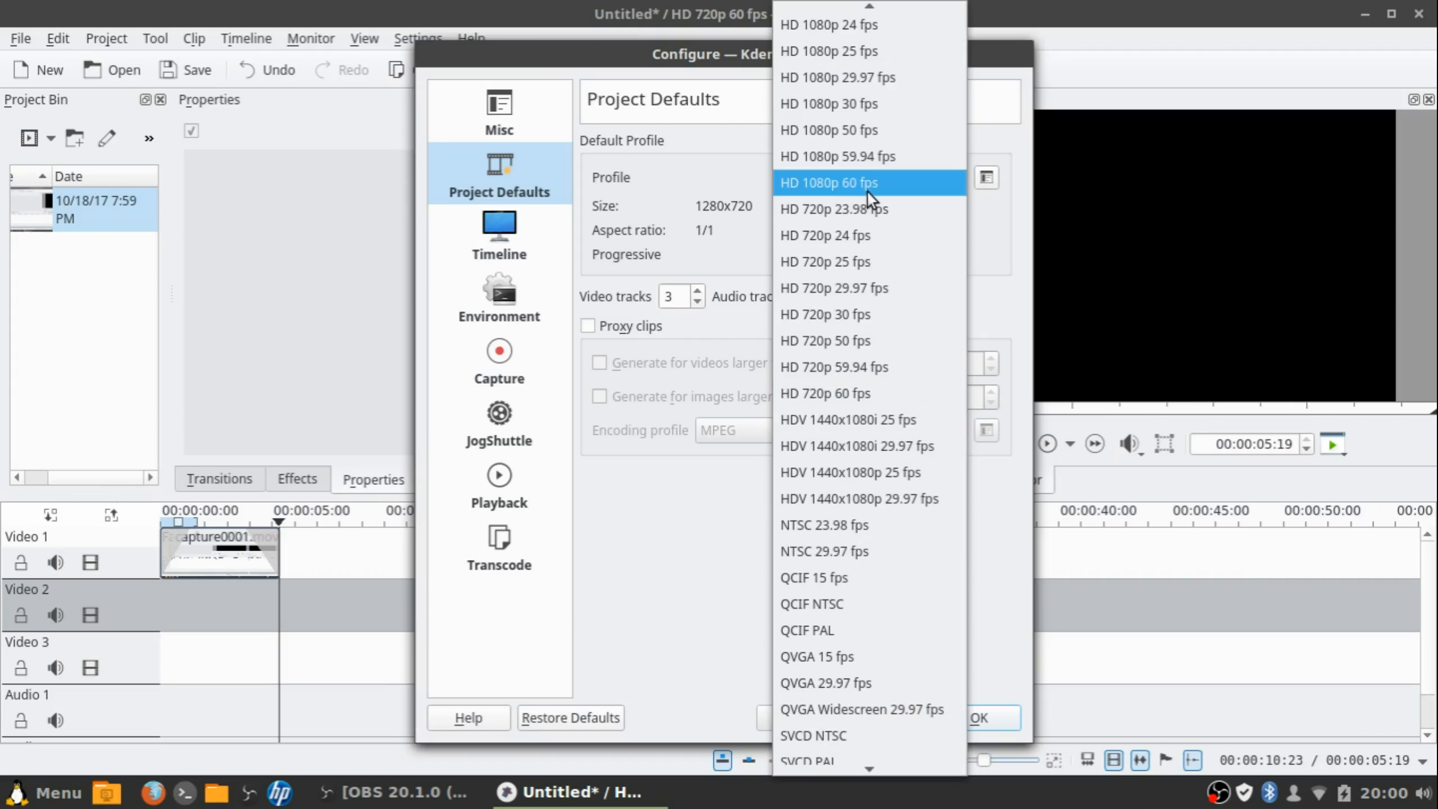
click(850, 388)
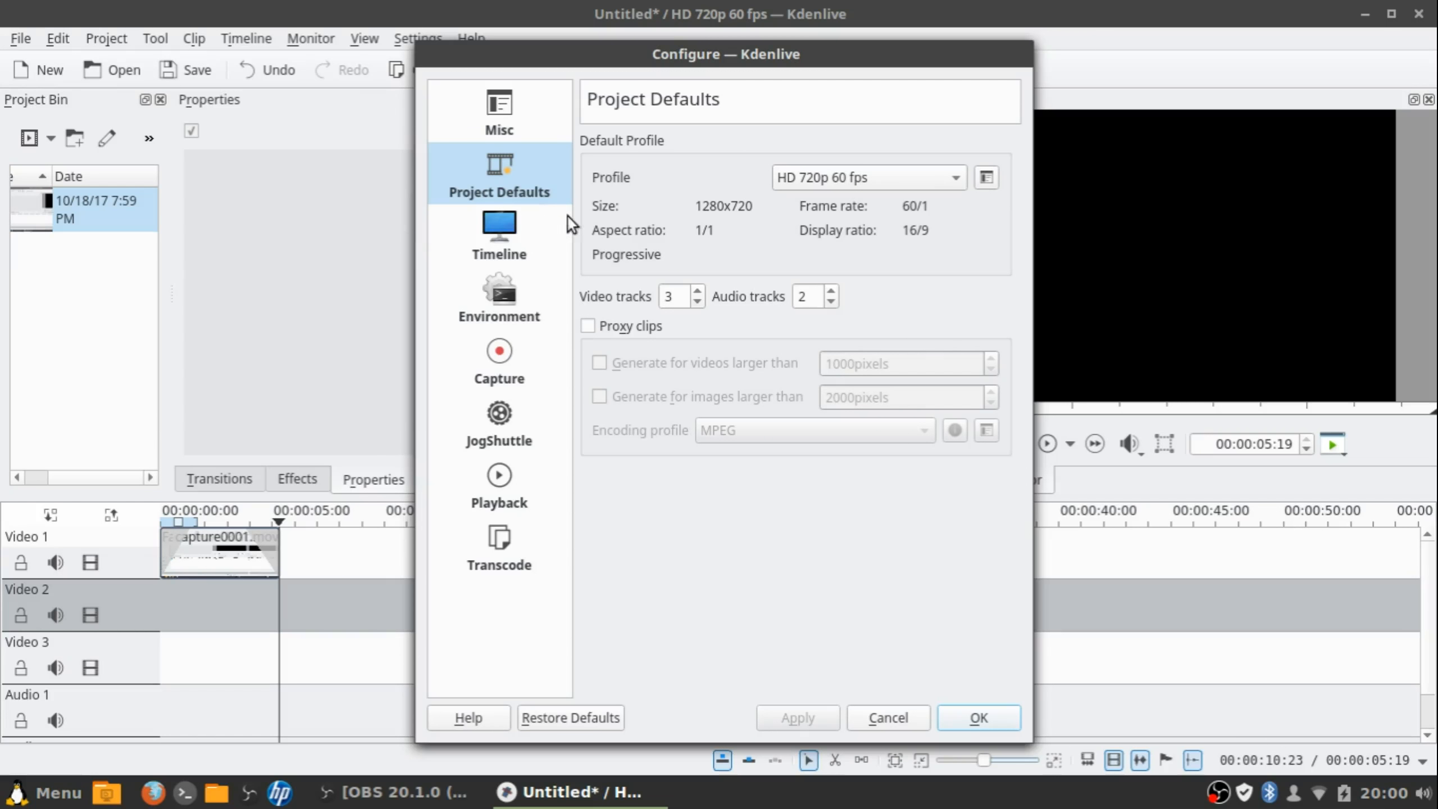
click(494, 251)
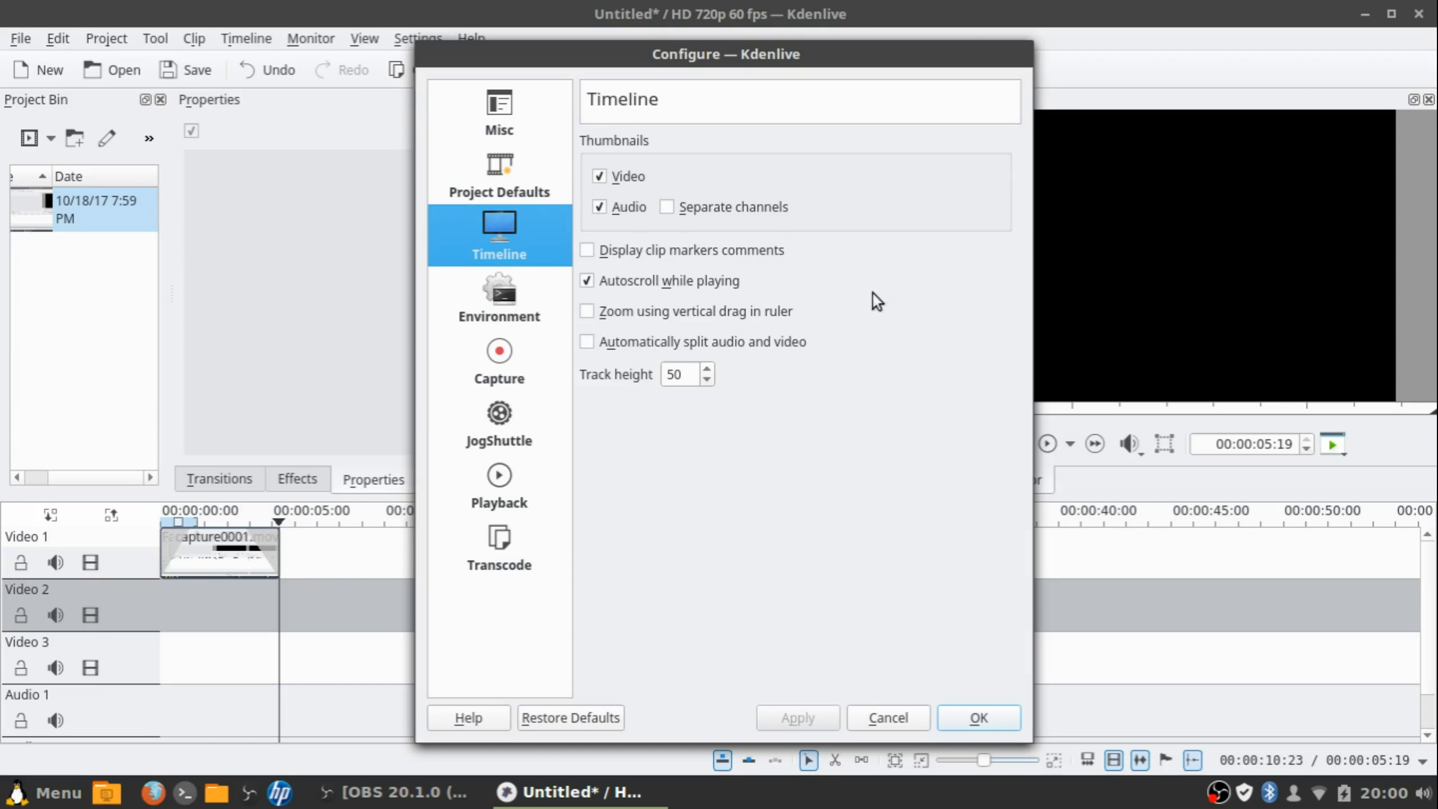
On the Capture page, change the Screen Grab frame rate from 15.00 to 60.00 and apply it
click(494, 301)
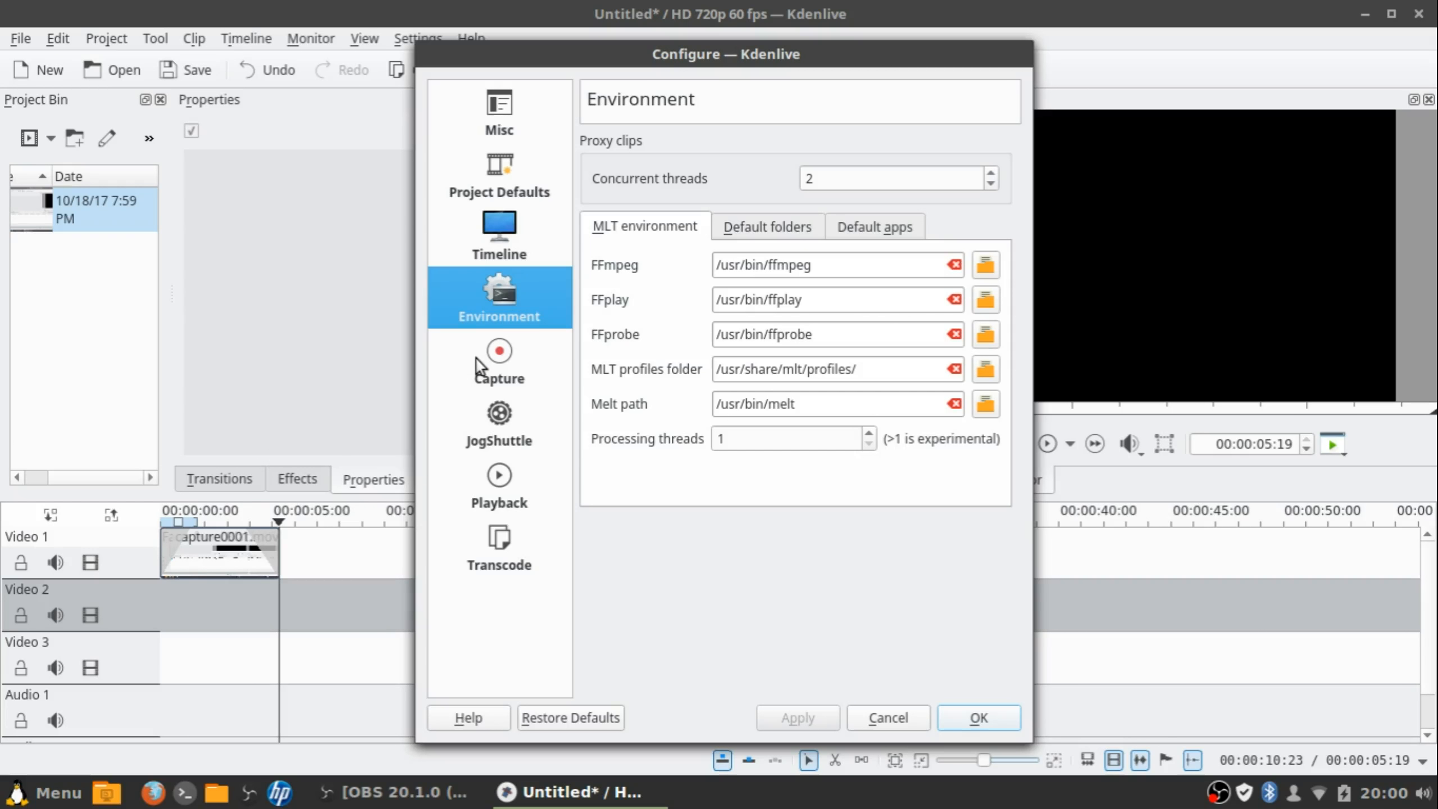
click(518, 368)
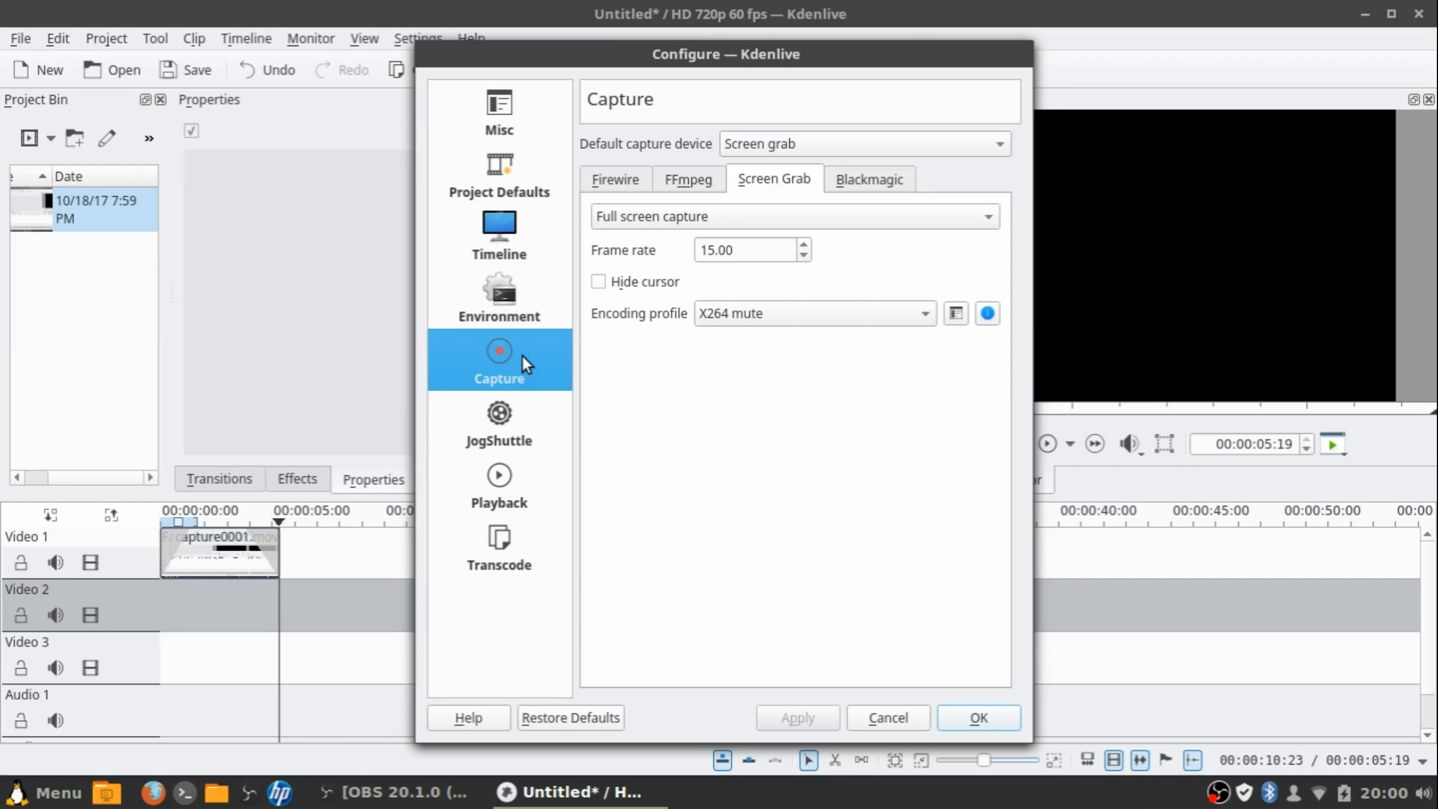
click(804, 245)
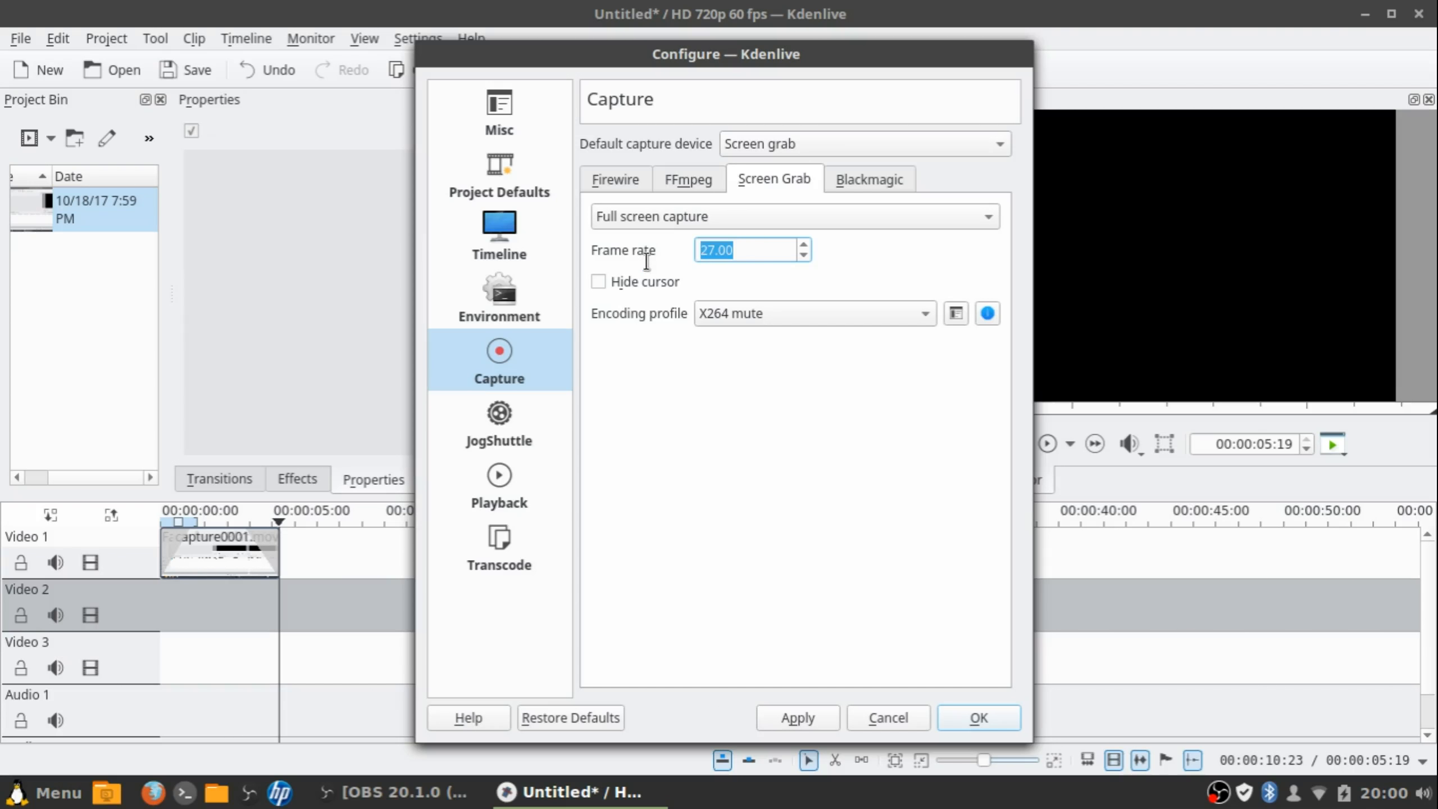
key(BackSpace)
text(60.00)
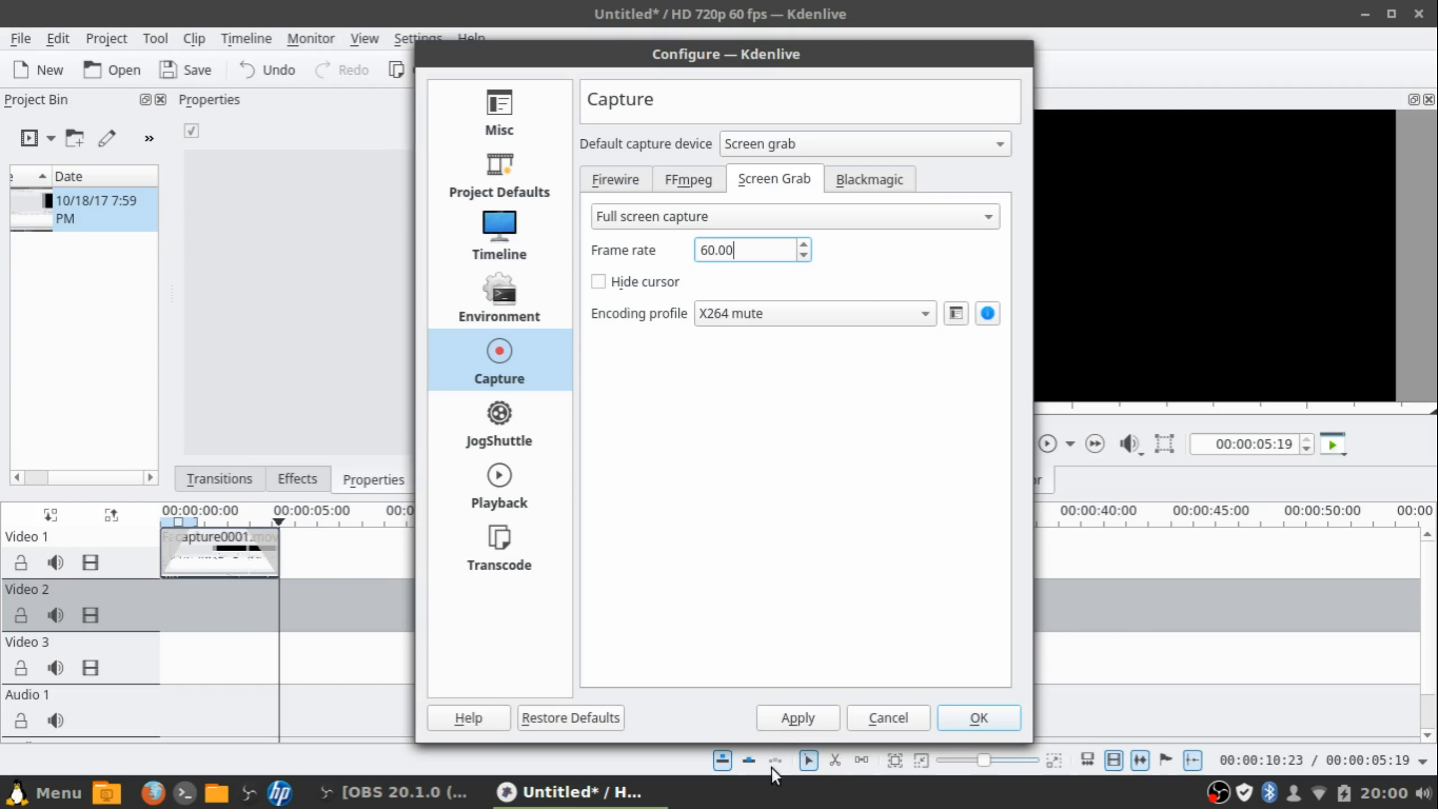
click(790, 718)
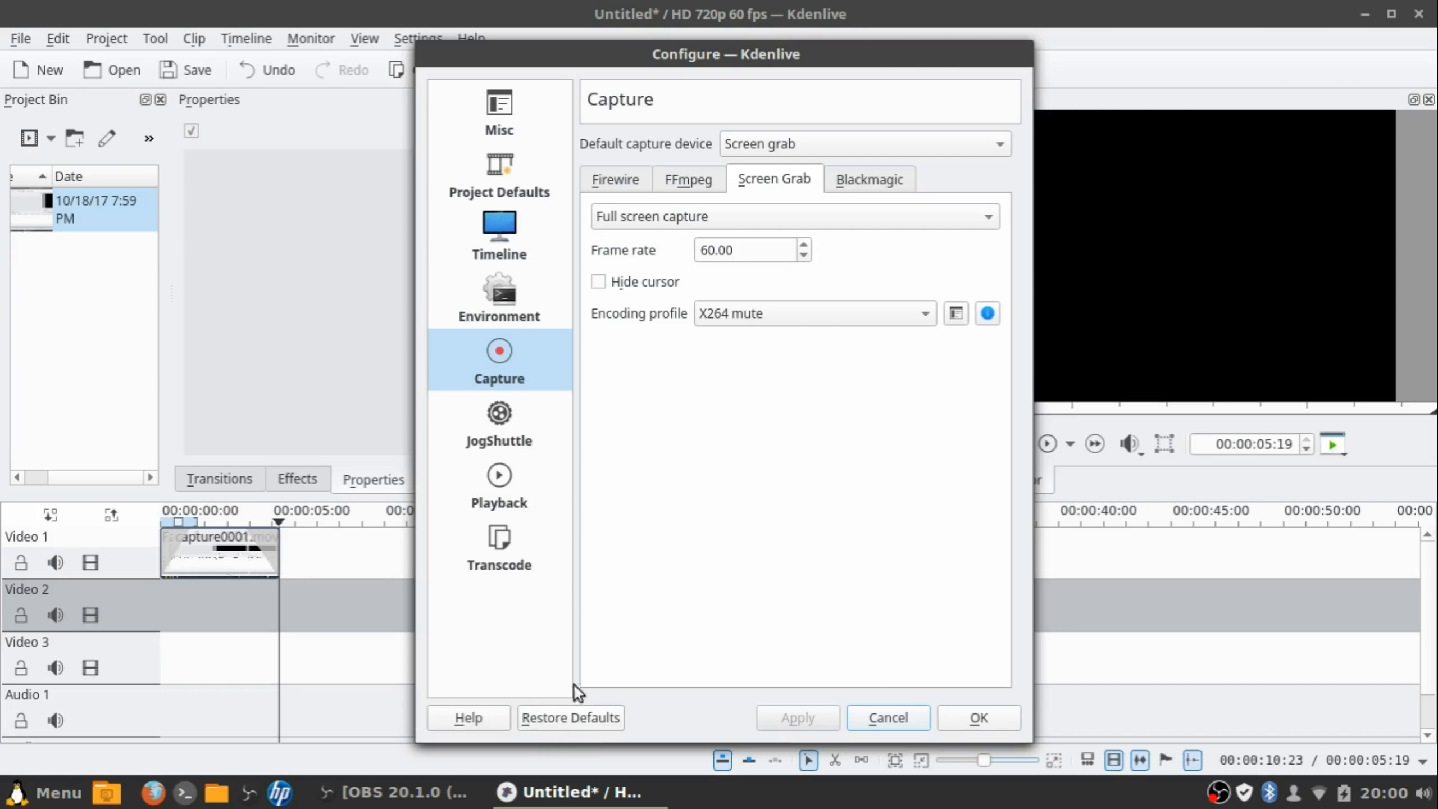
click(481, 433)
Close the preferences with OK and start a screen recording from the Clip Monitor
click(980, 718)
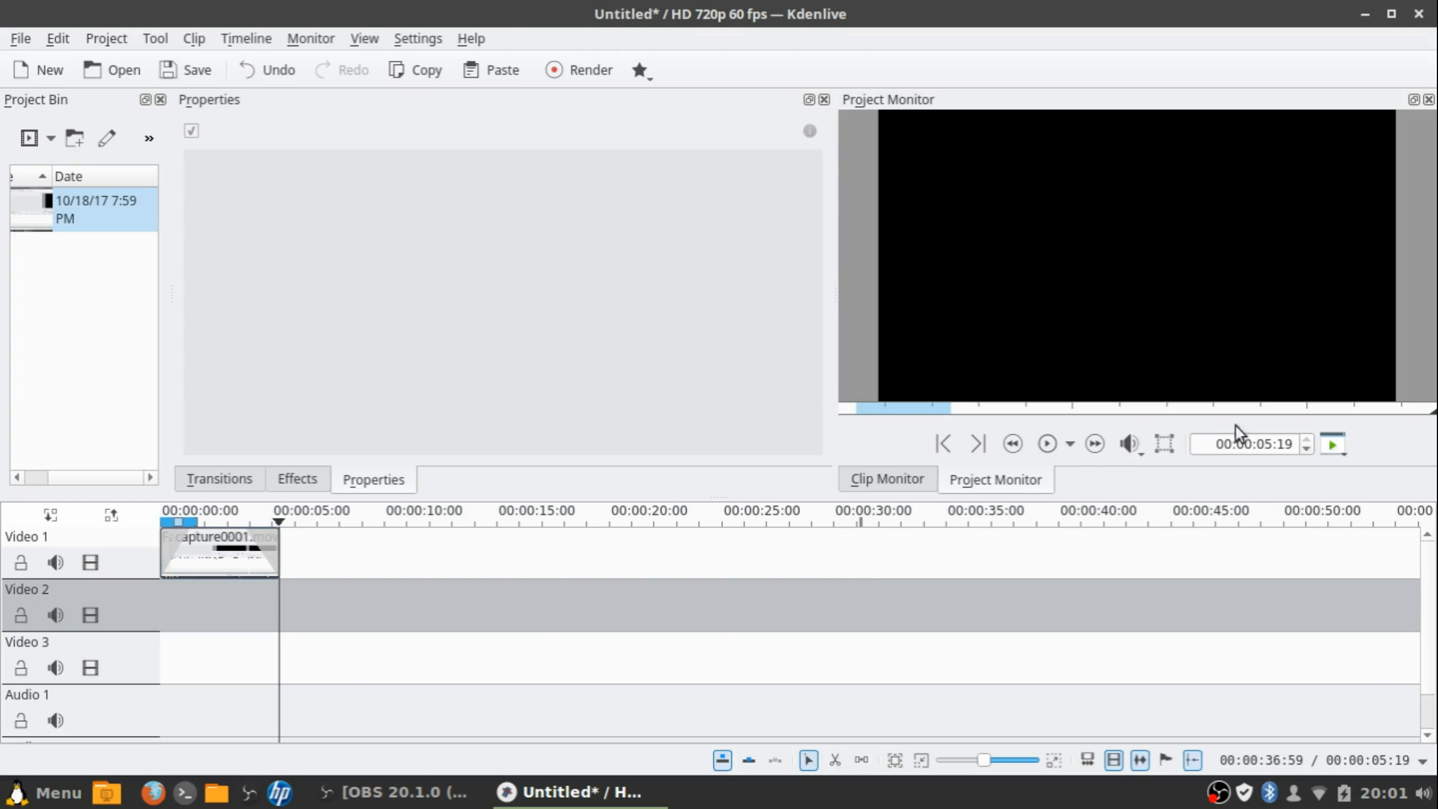
click(887, 478)
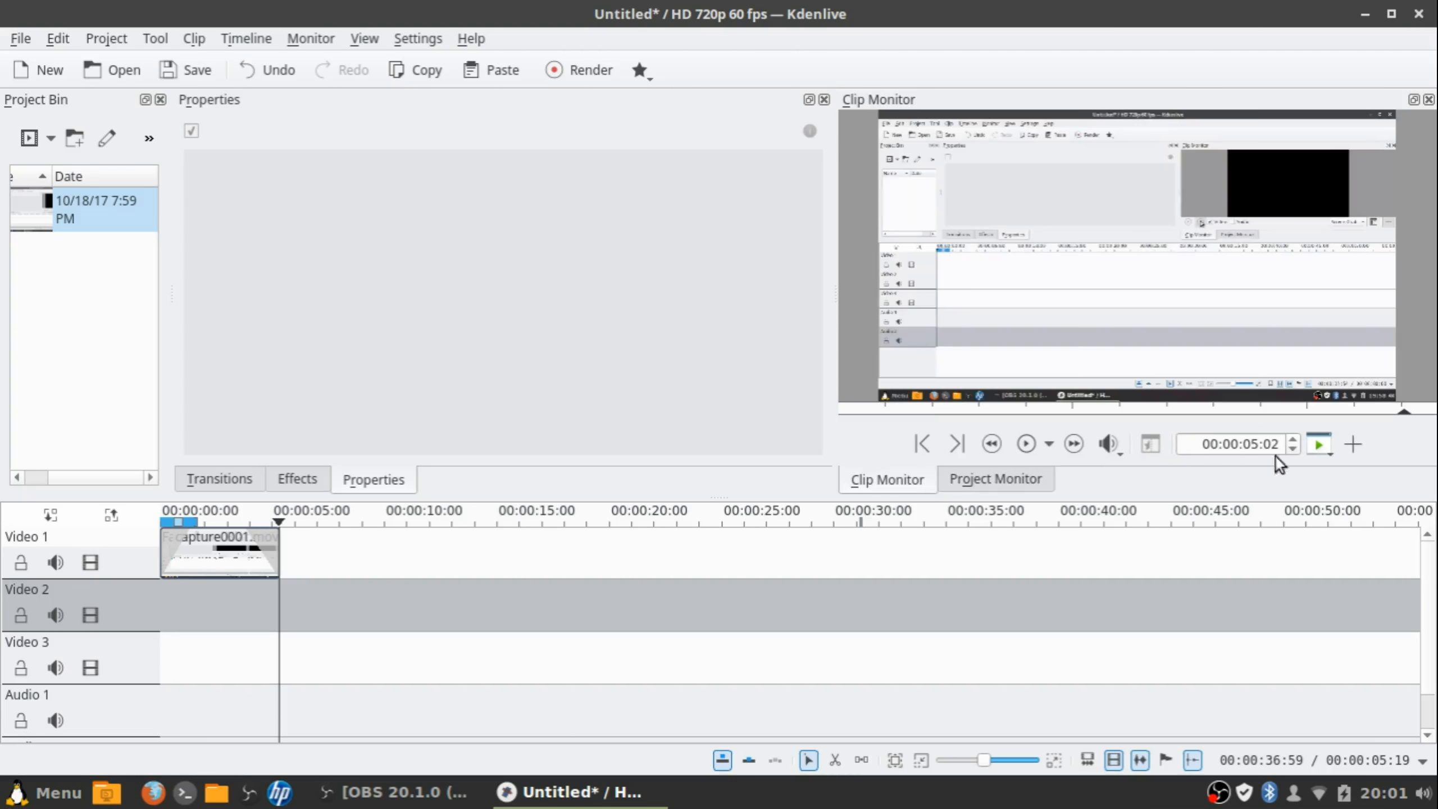
click(1354, 447)
click(894, 444)
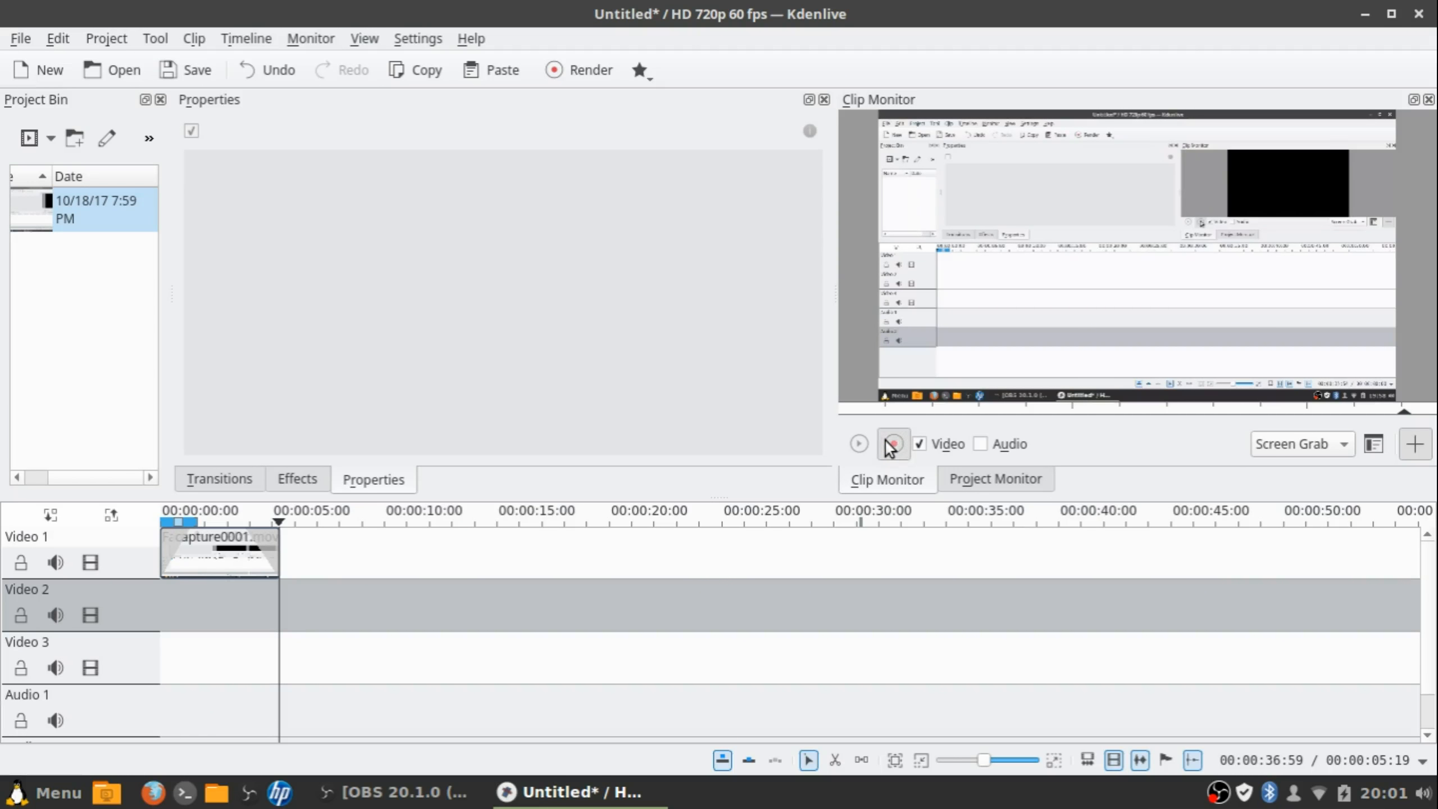
Minimize and restore Kdenlive during the recording, then stop the screen grab
drag(1253, 9, 1001, 143)
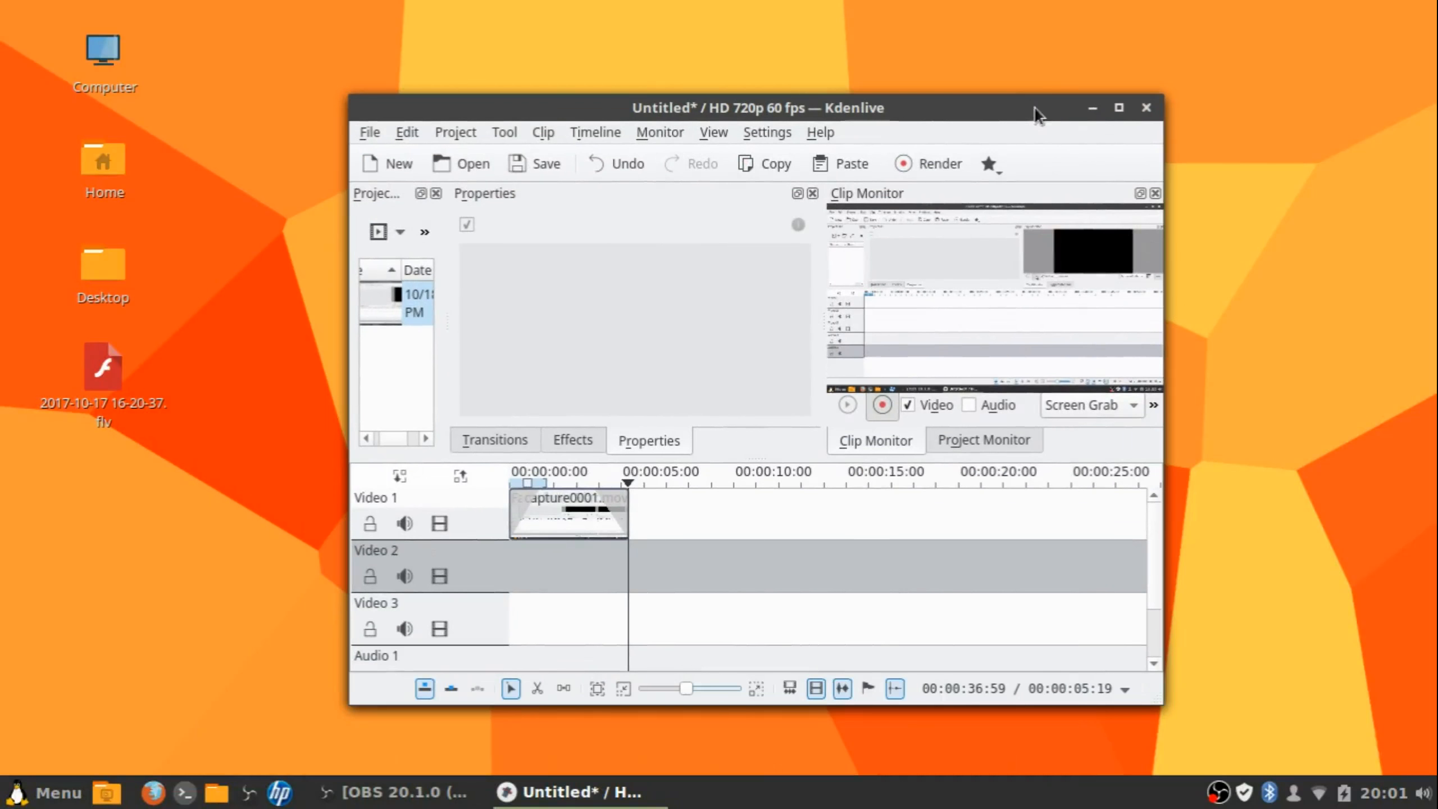
click(1088, 113)
click(43, 792)
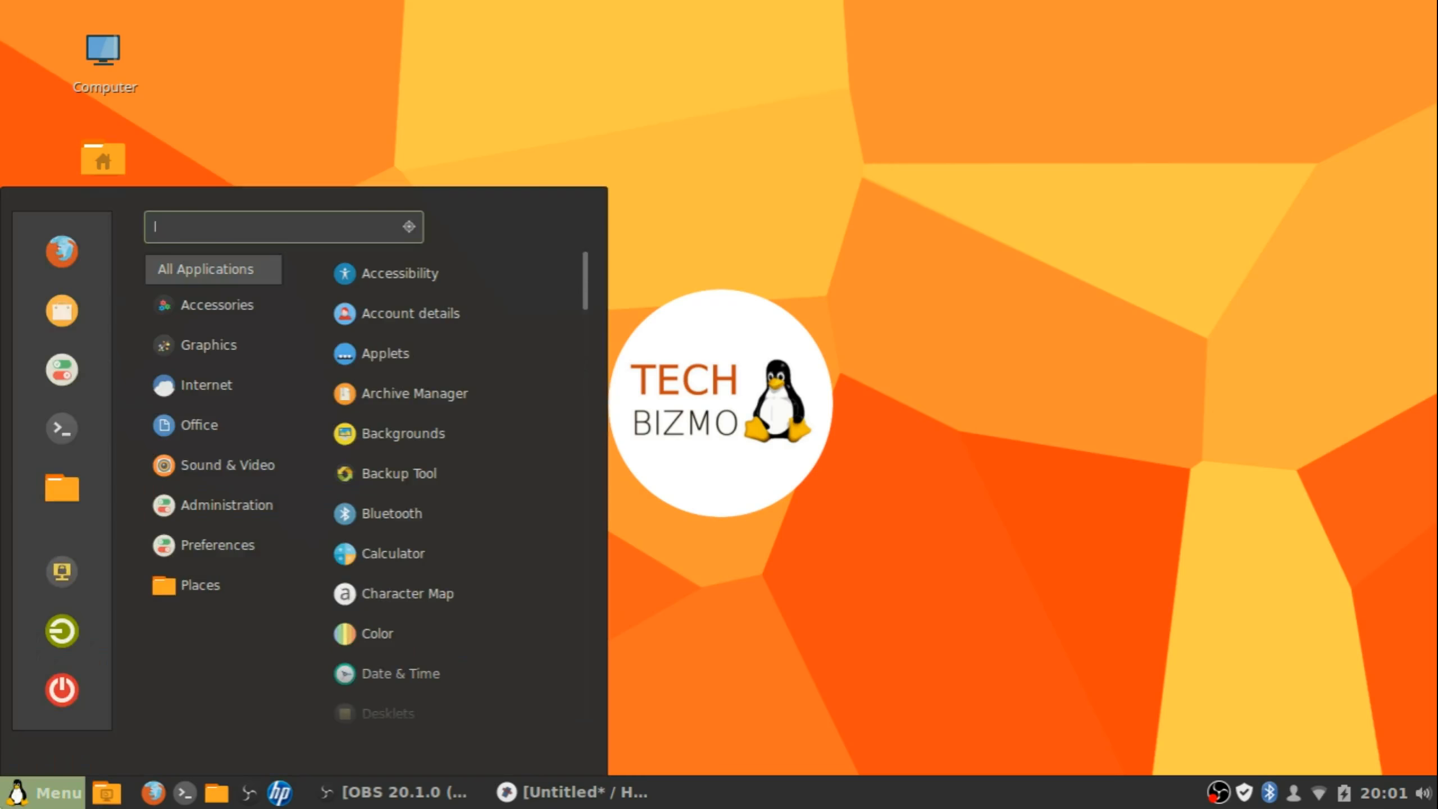
click(43, 793)
click(572, 792)
click(9, 802)
click(9, 802)
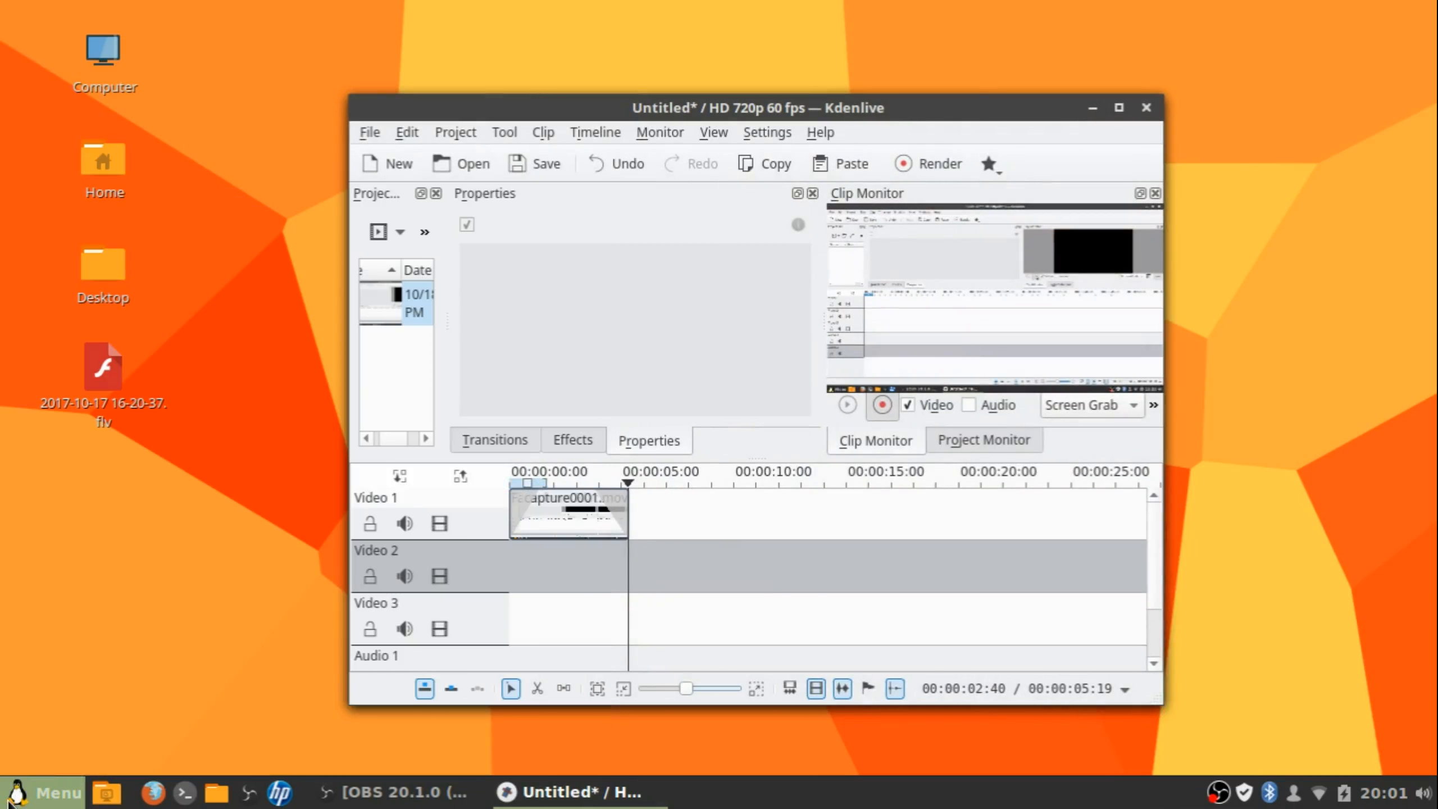
click(1118, 111)
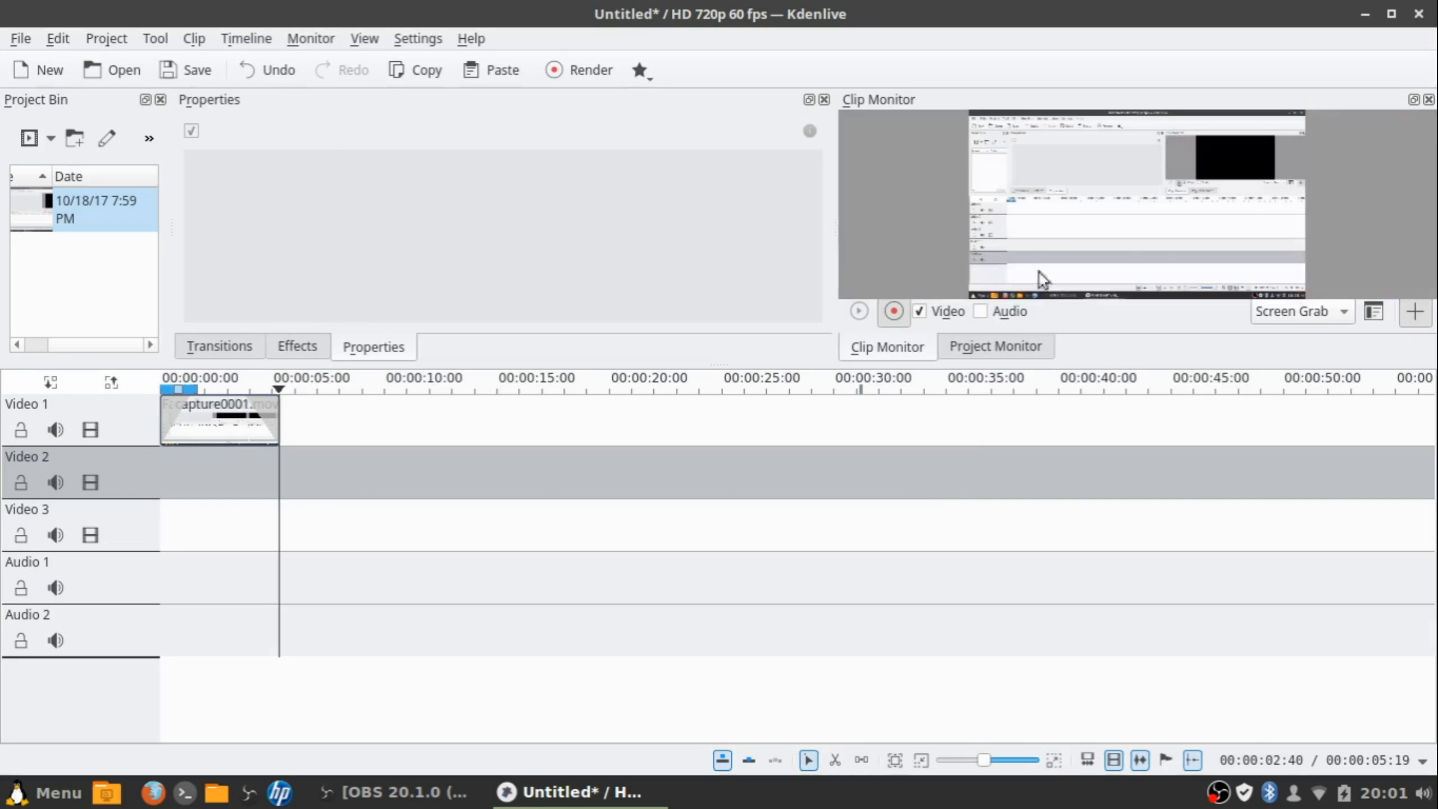
click(894, 312)
Test capture0002.mov on Video 1 after capture0001, play it, then delete it from the timeline
drag(54, 235, 333, 474)
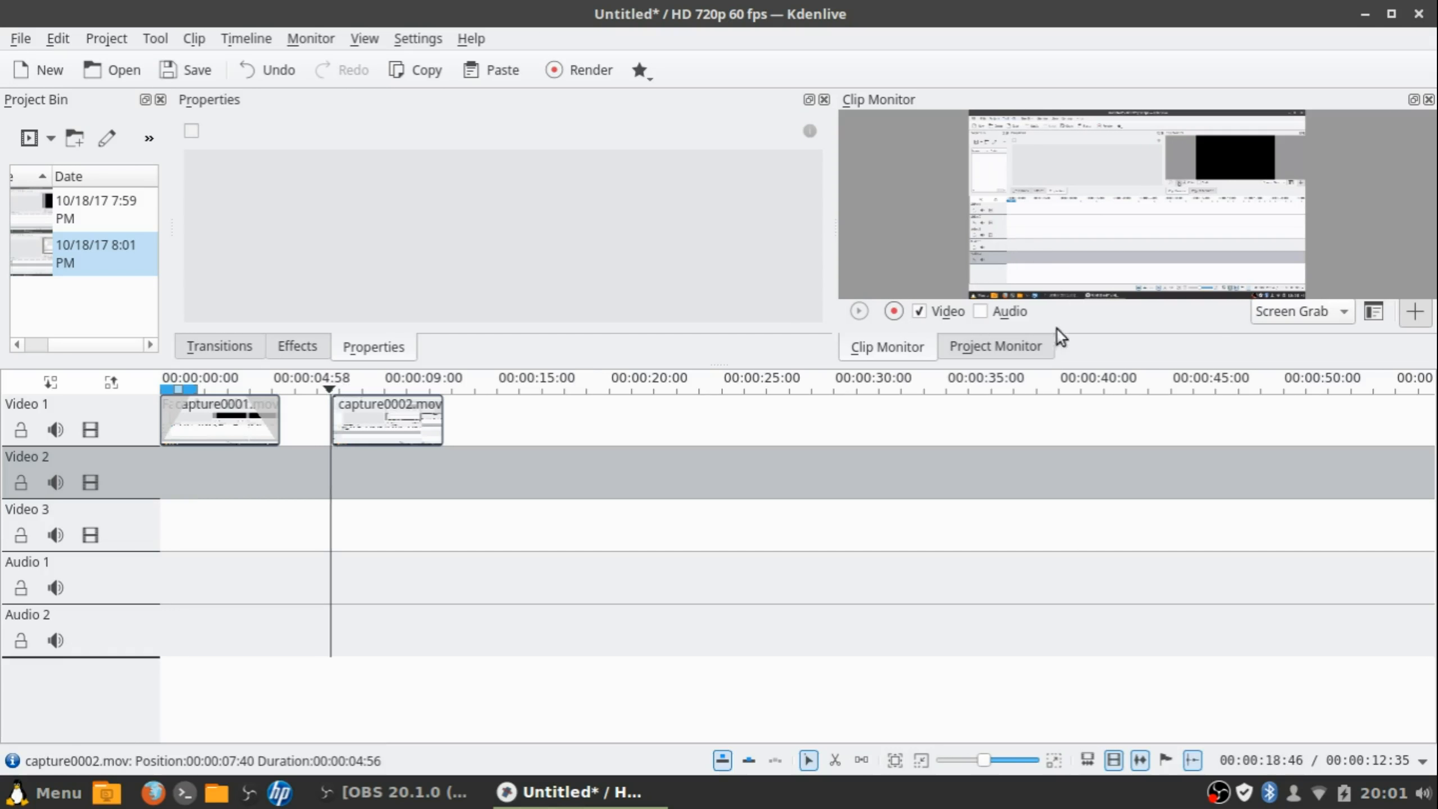
click(973, 348)
click(1048, 311)
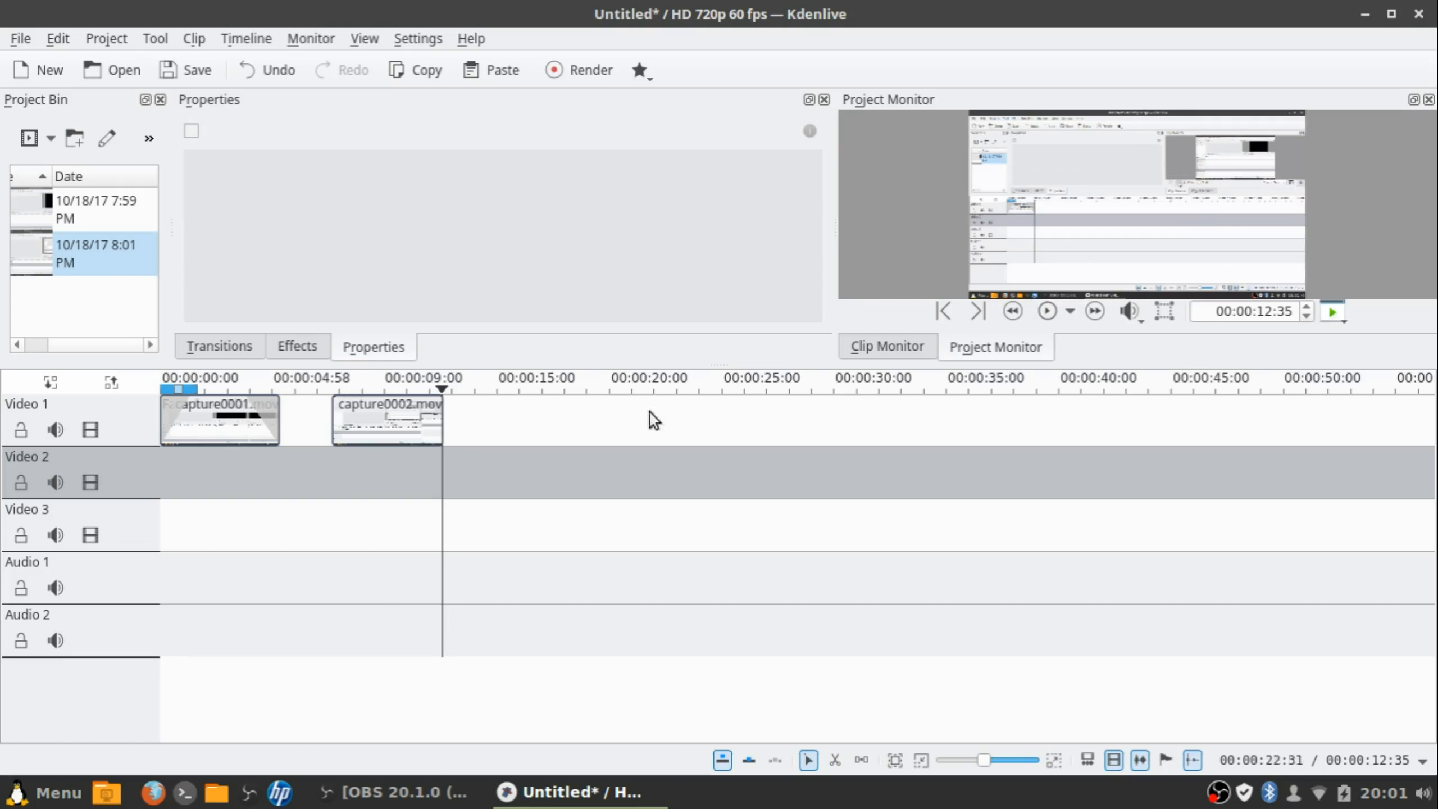
click(393, 405)
key(Delete)
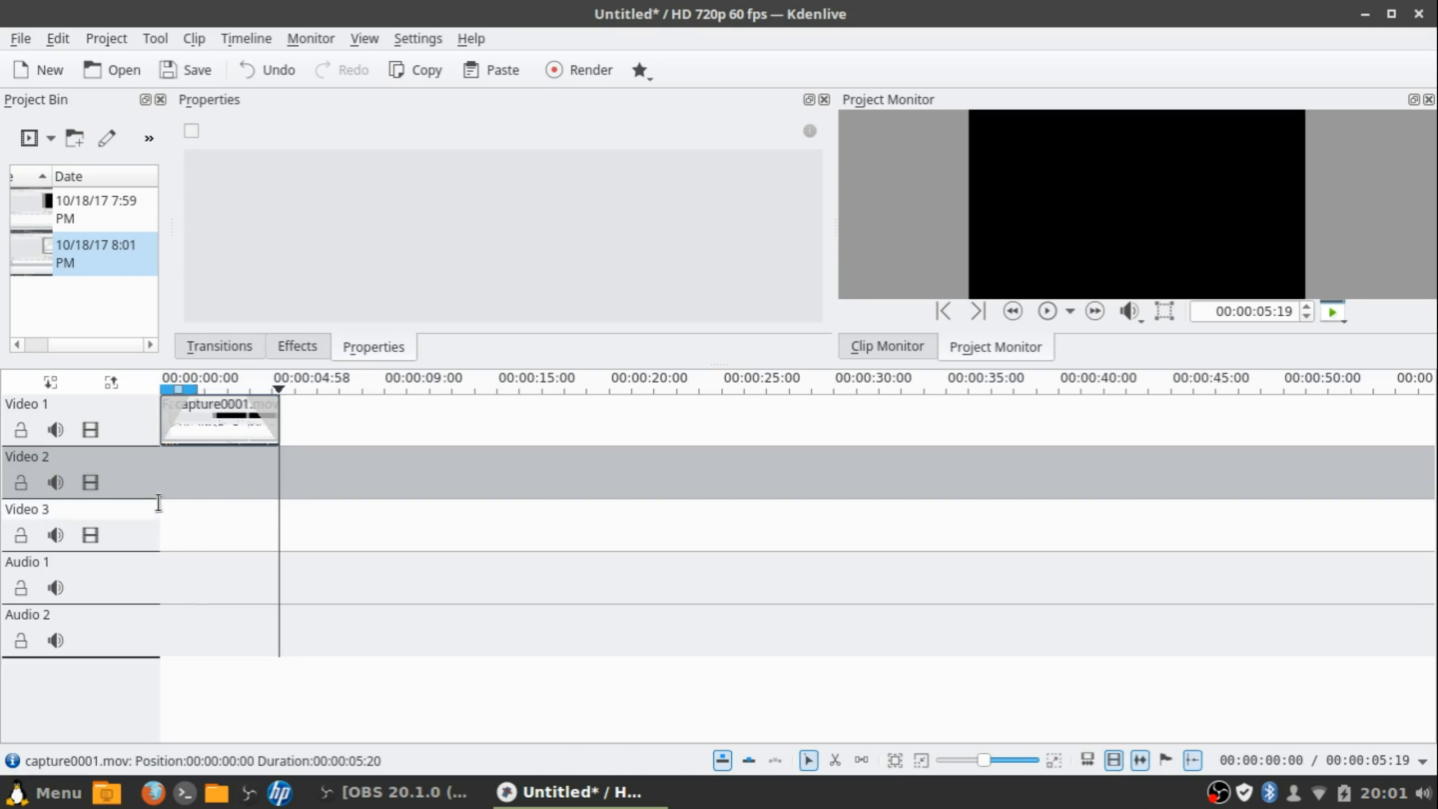
click(157, 478)
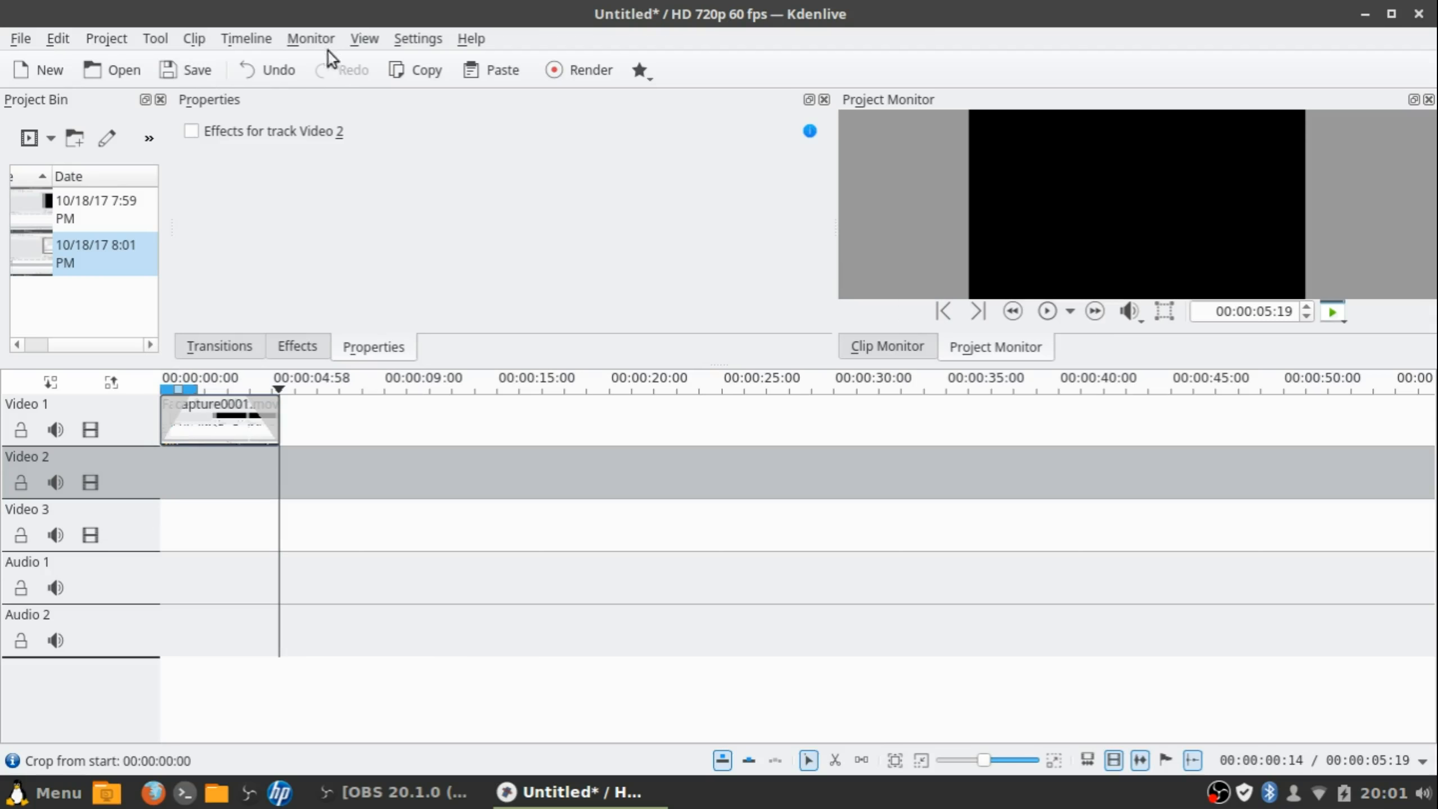
click(365, 40)
mouse_move(403, 36)
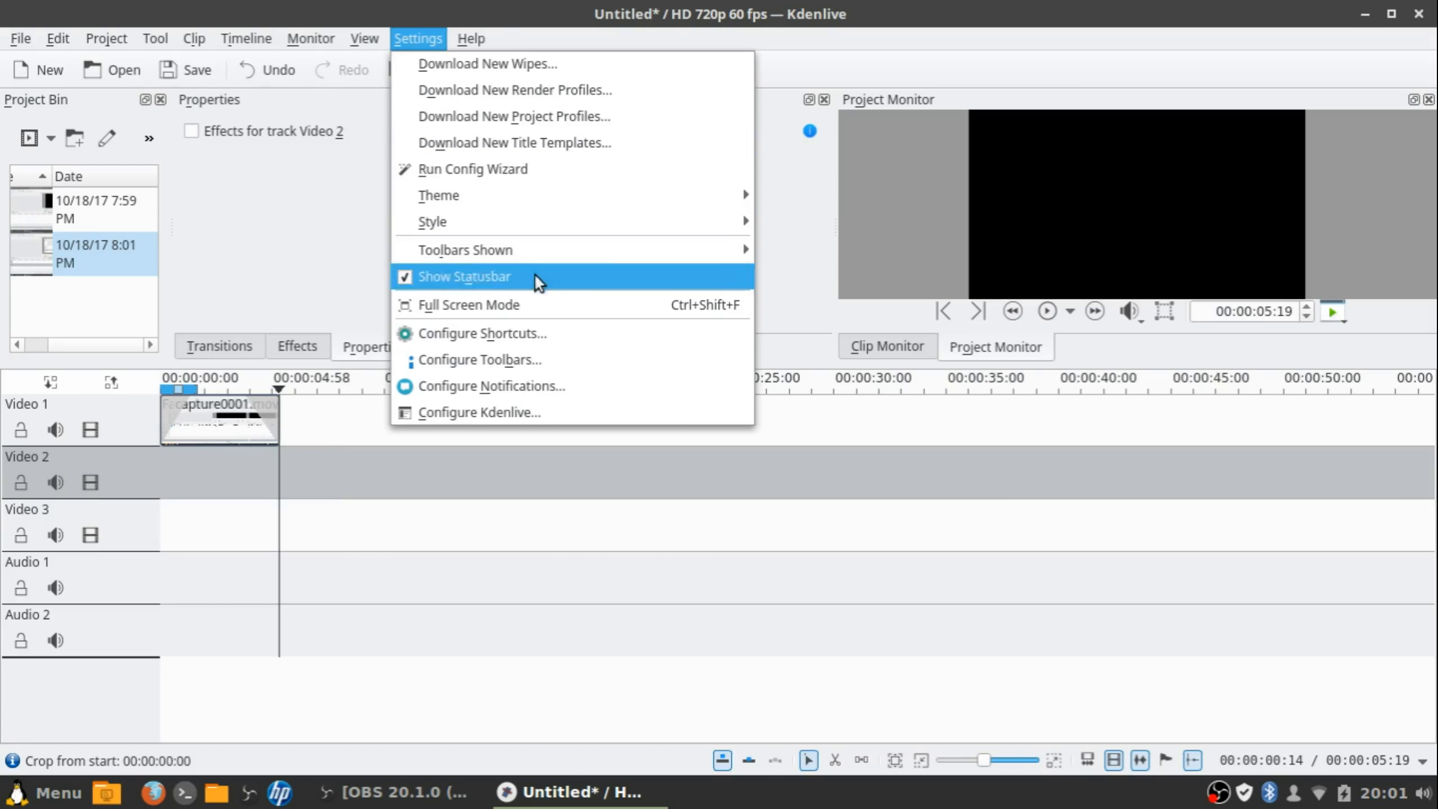
click(463, 408)
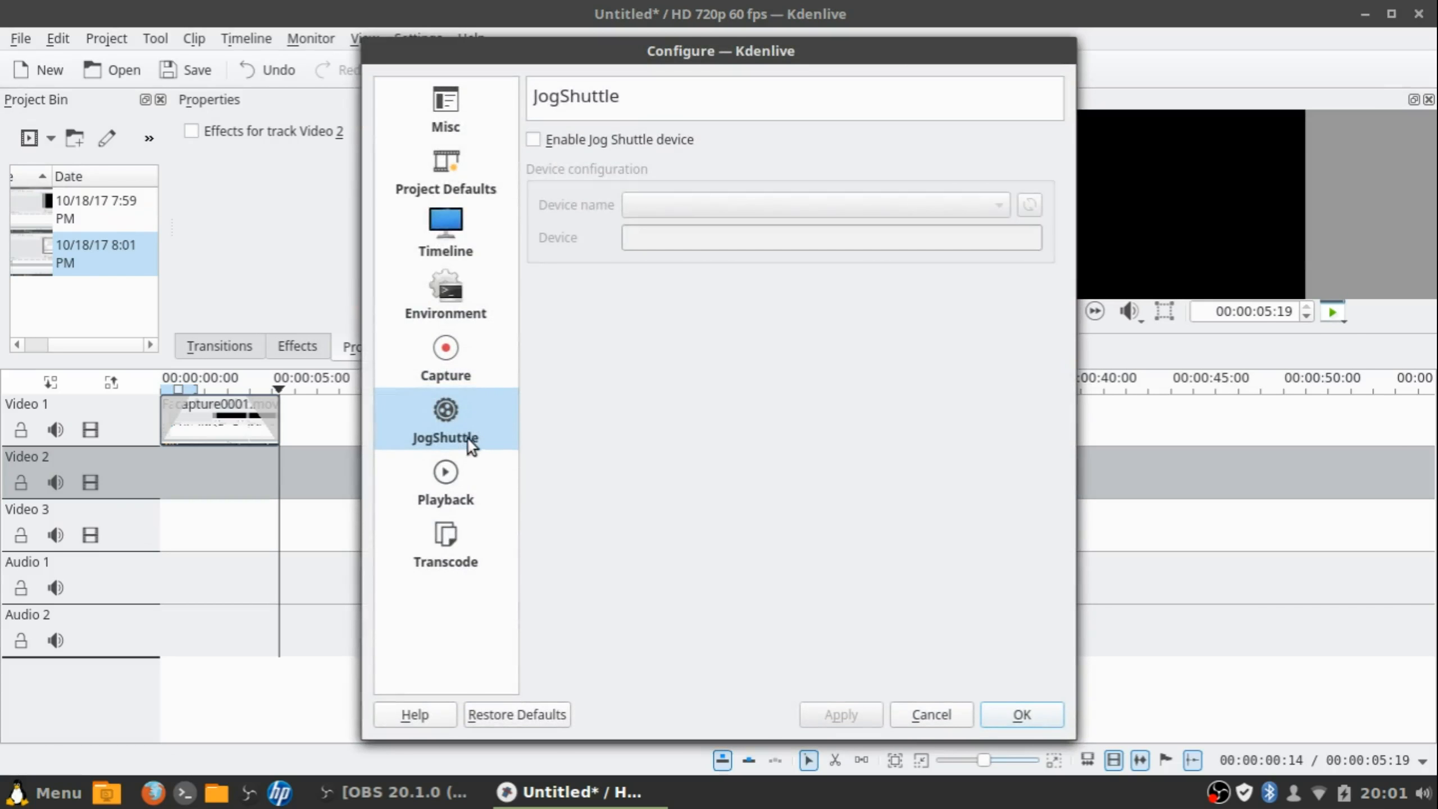
click(463, 508)
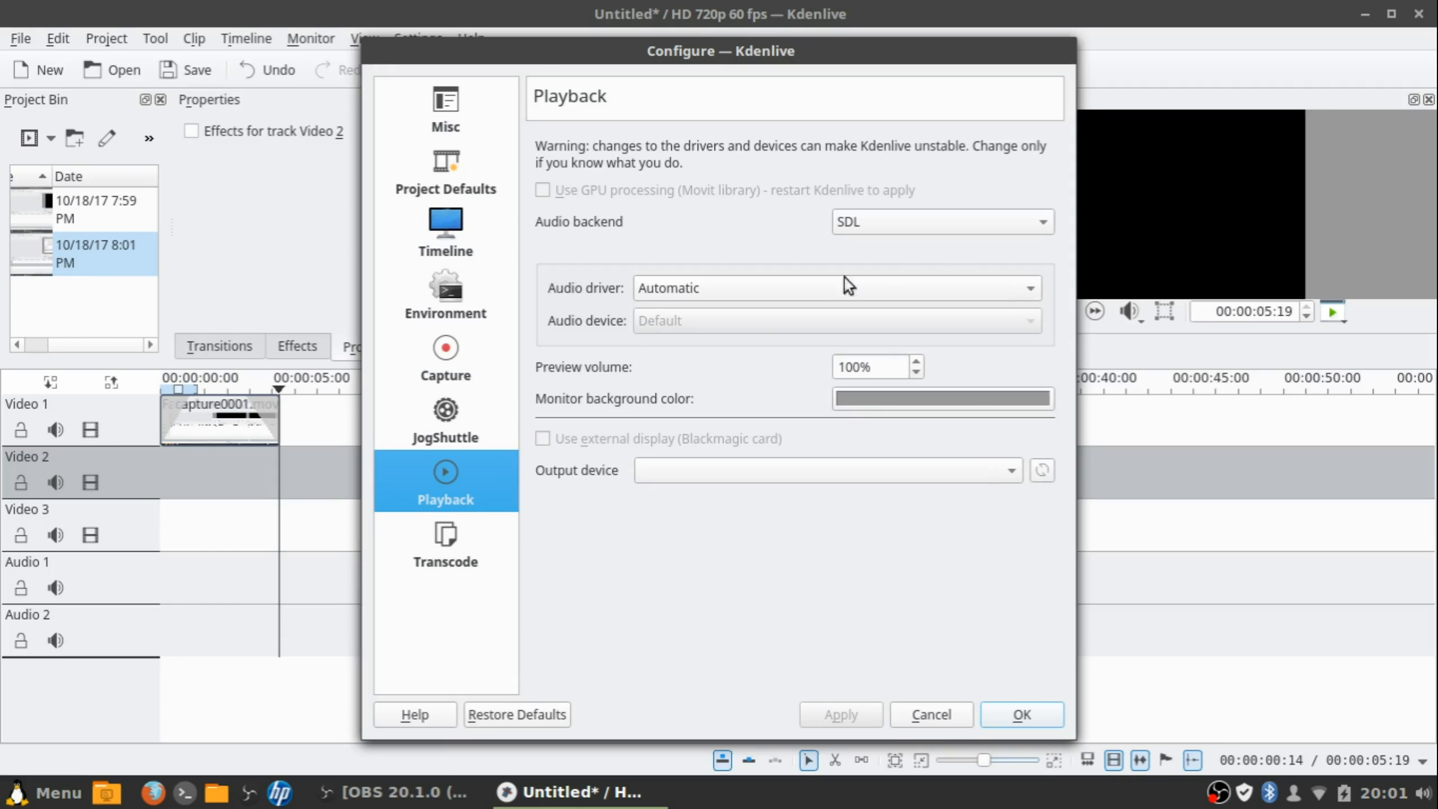
click(425, 558)
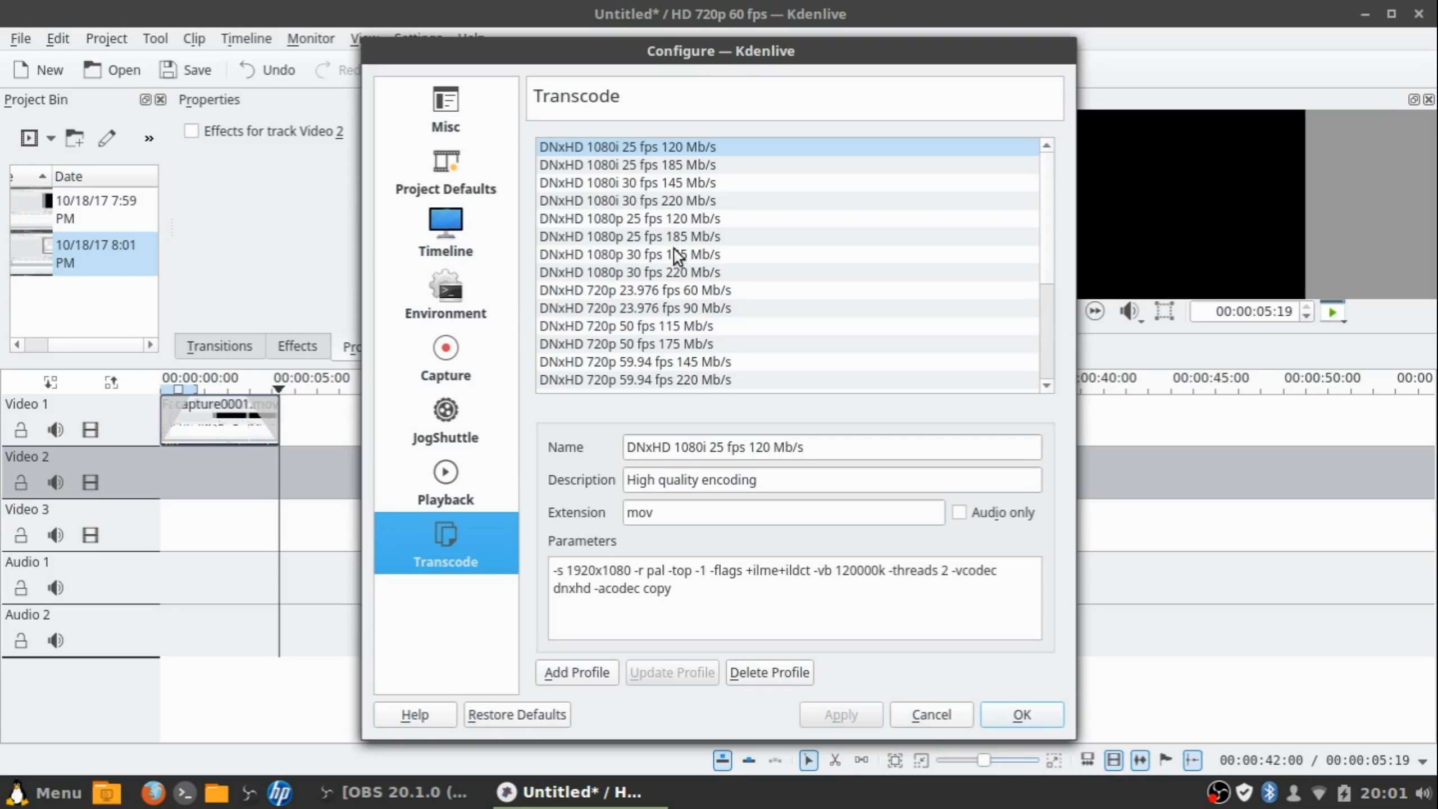
scroll(702, 285, down, 4)
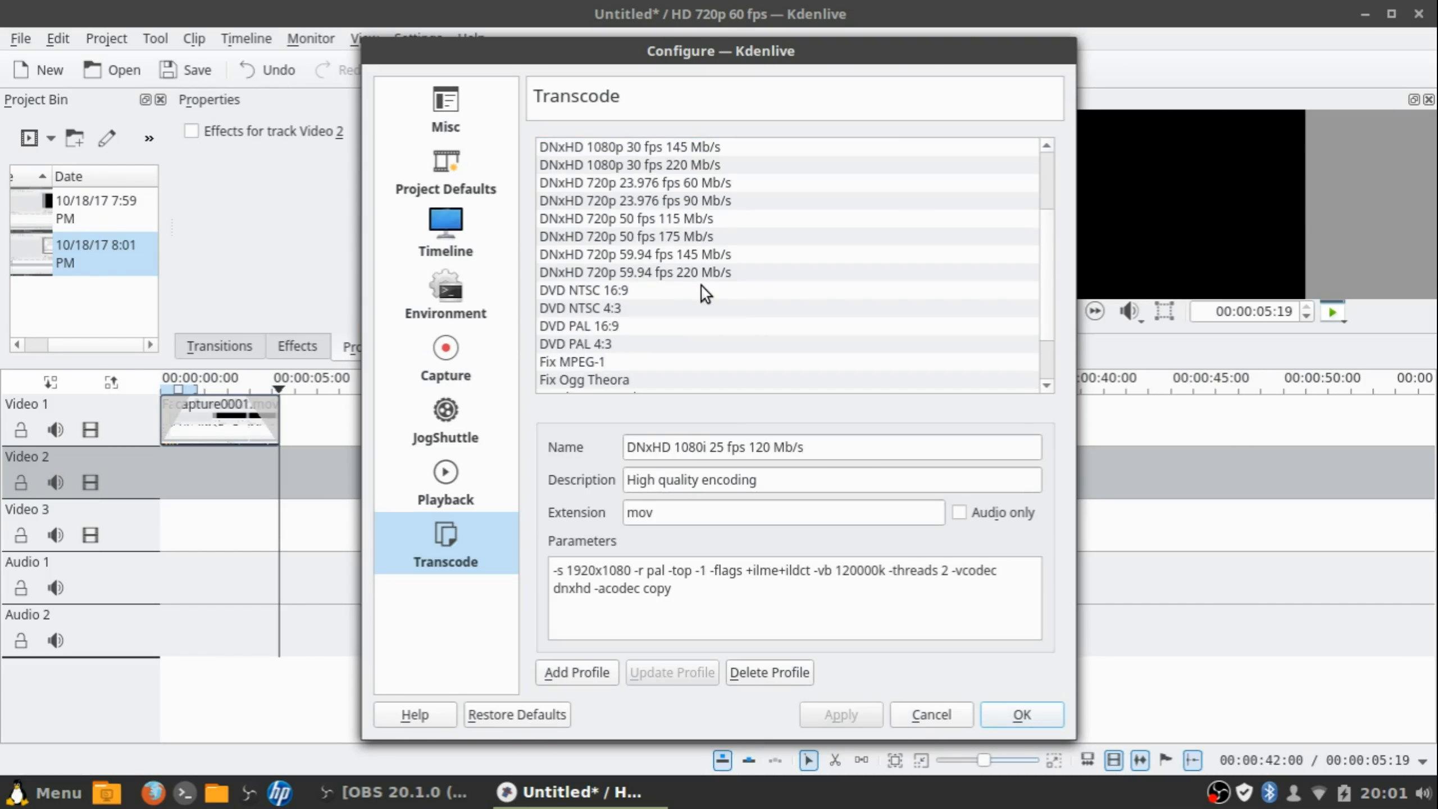
scroll(702, 286, up, 3)
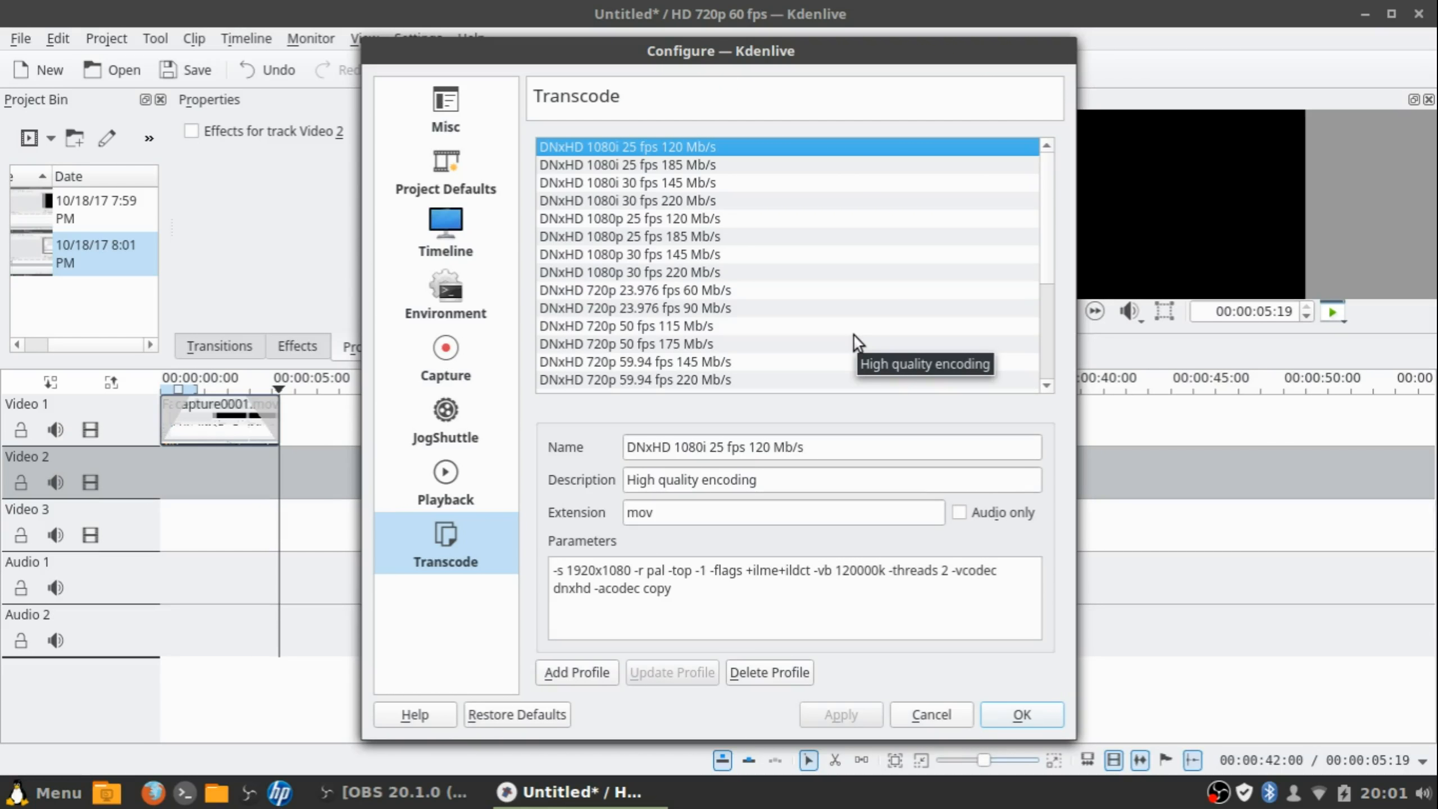
click(459, 498)
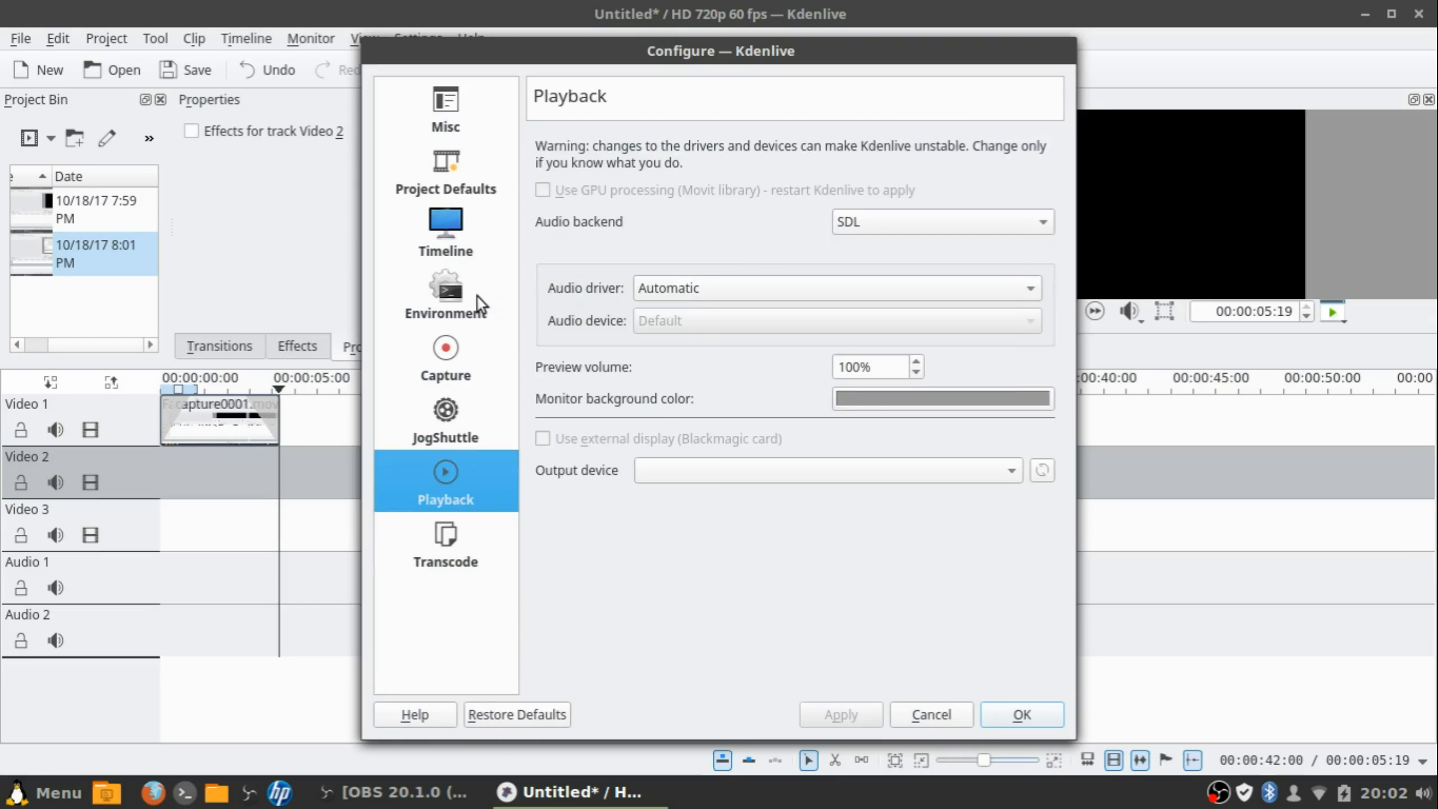
click(478, 303)
click(483, 351)
click(424, 560)
click(452, 459)
click(455, 292)
click(460, 193)
click(462, 93)
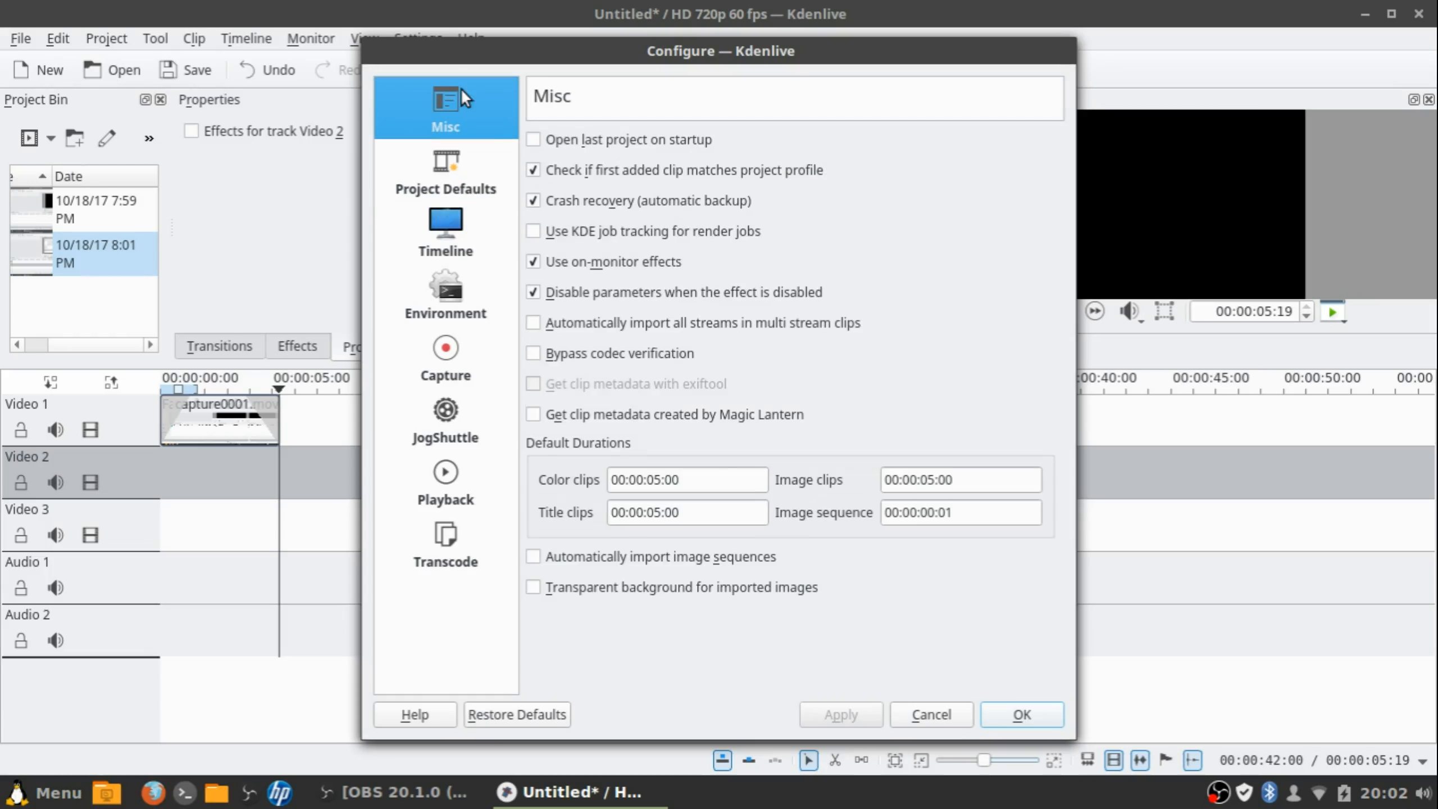
click(949, 710)
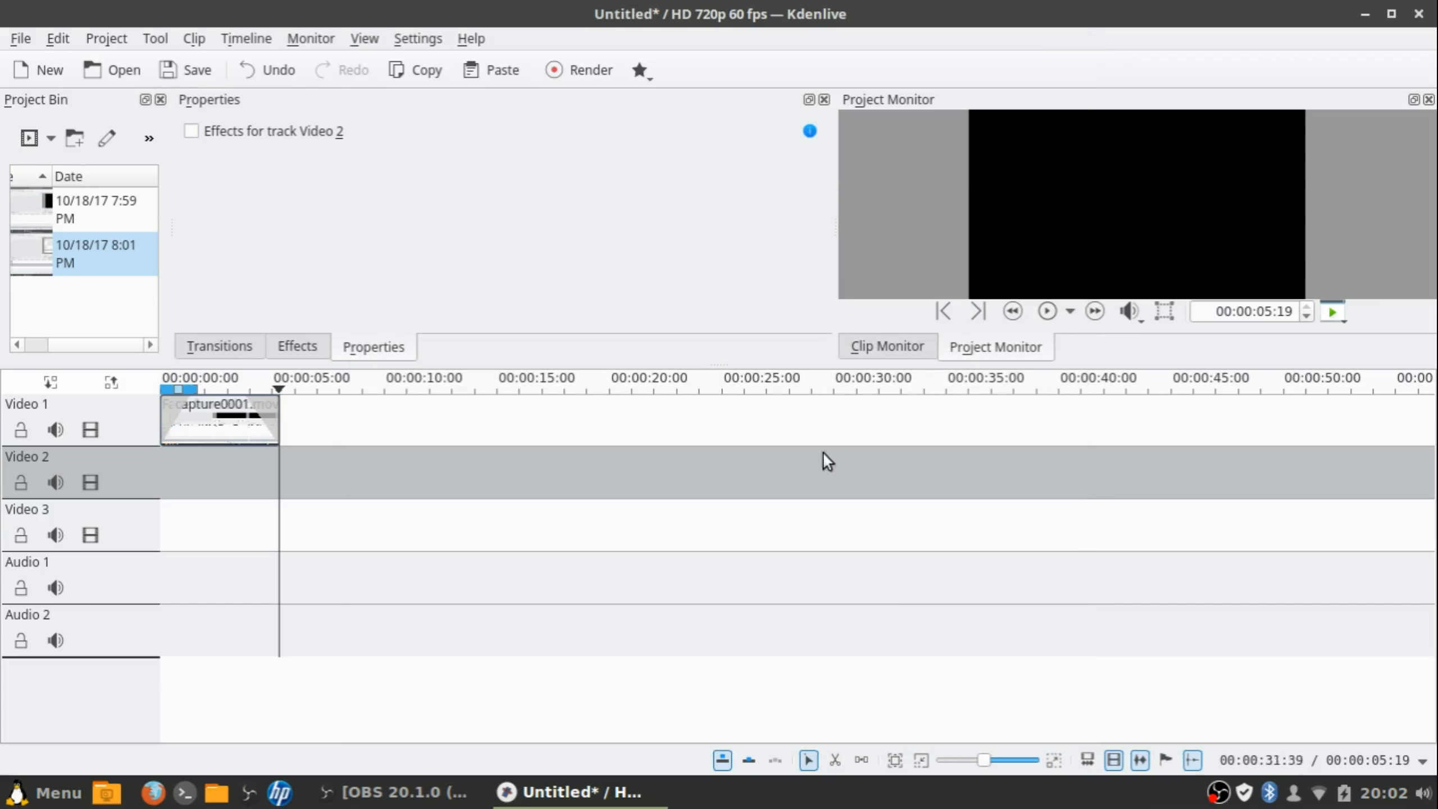
Open Configure Notifications, cancel browsing for a new sound file, and close it with OK
click(417, 39)
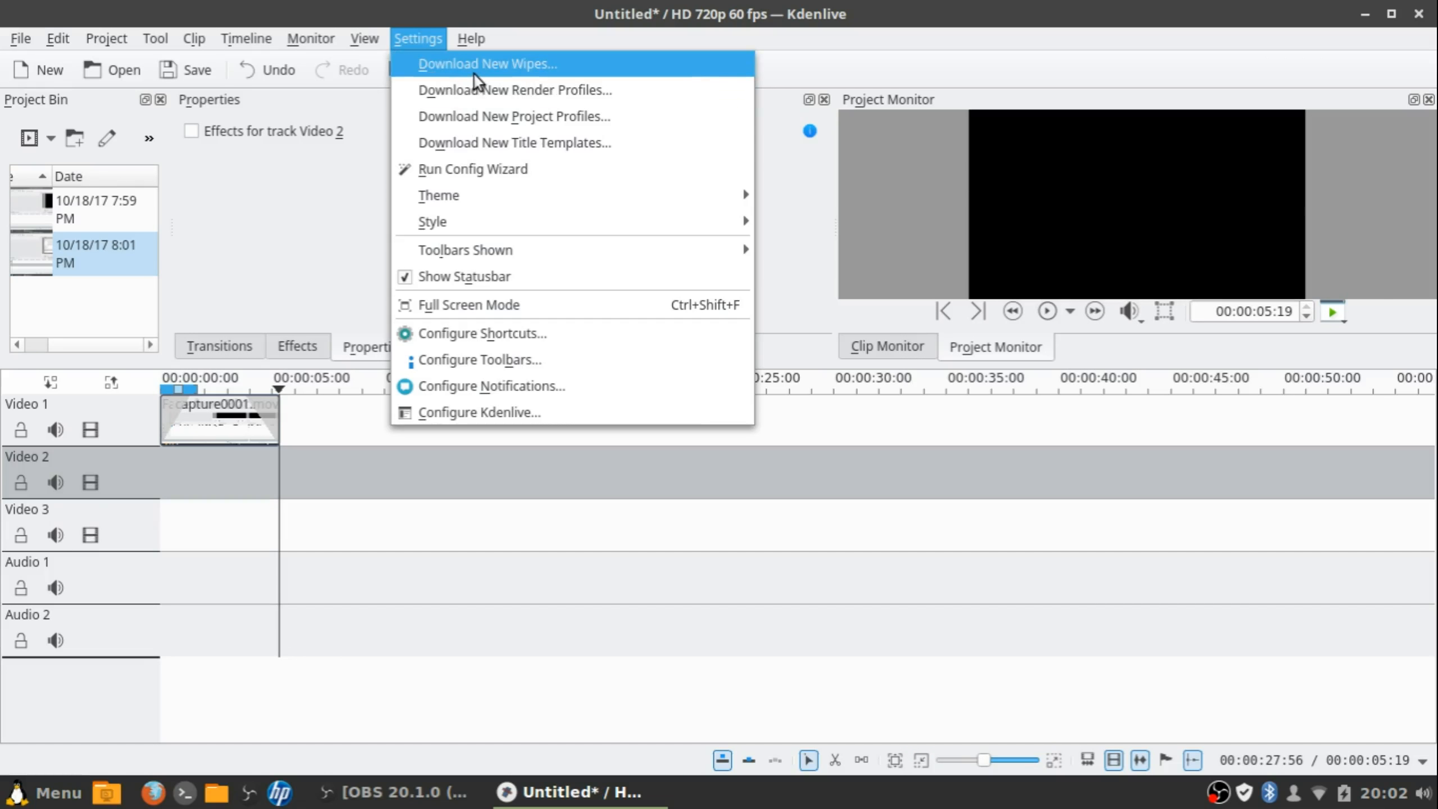
click(499, 386)
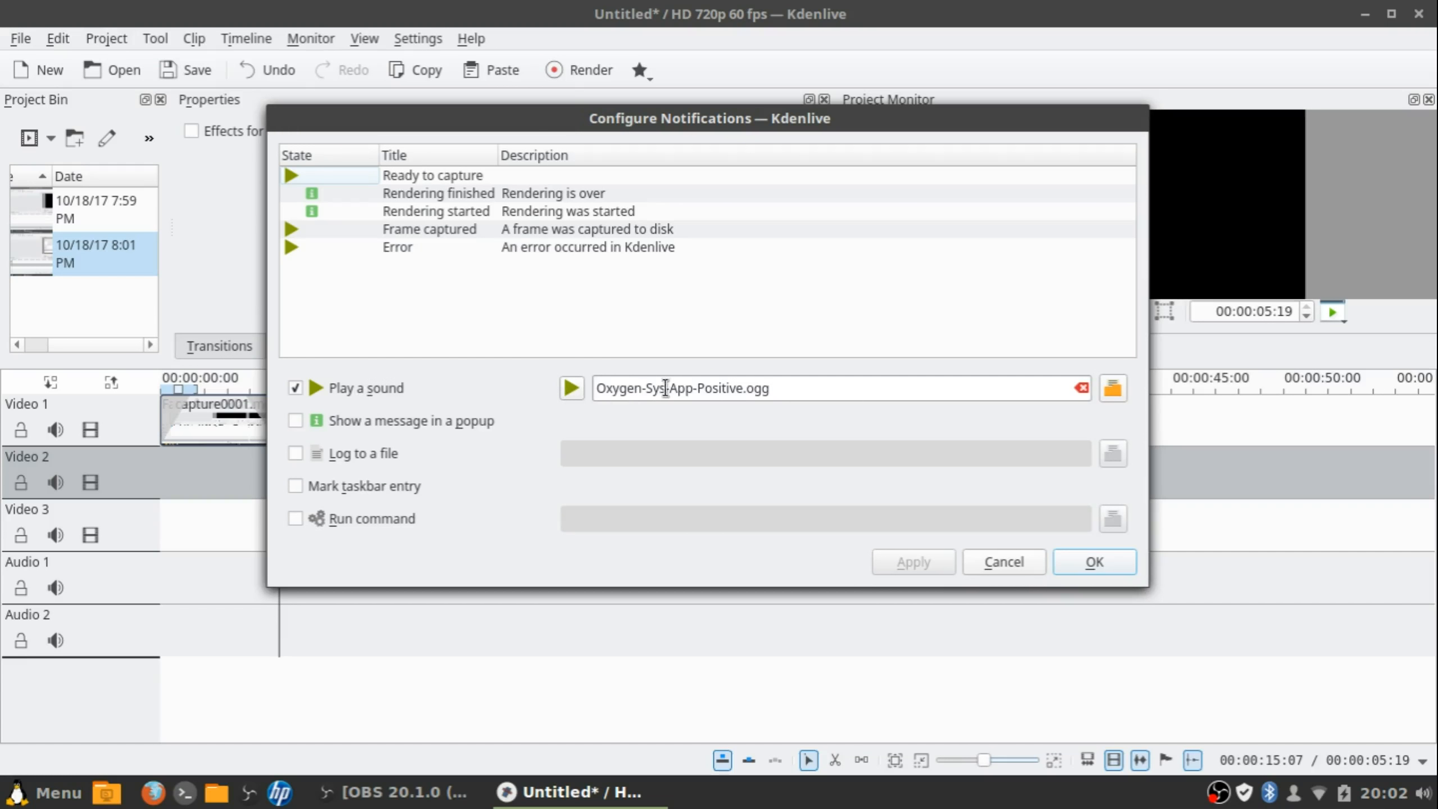
click(1114, 391)
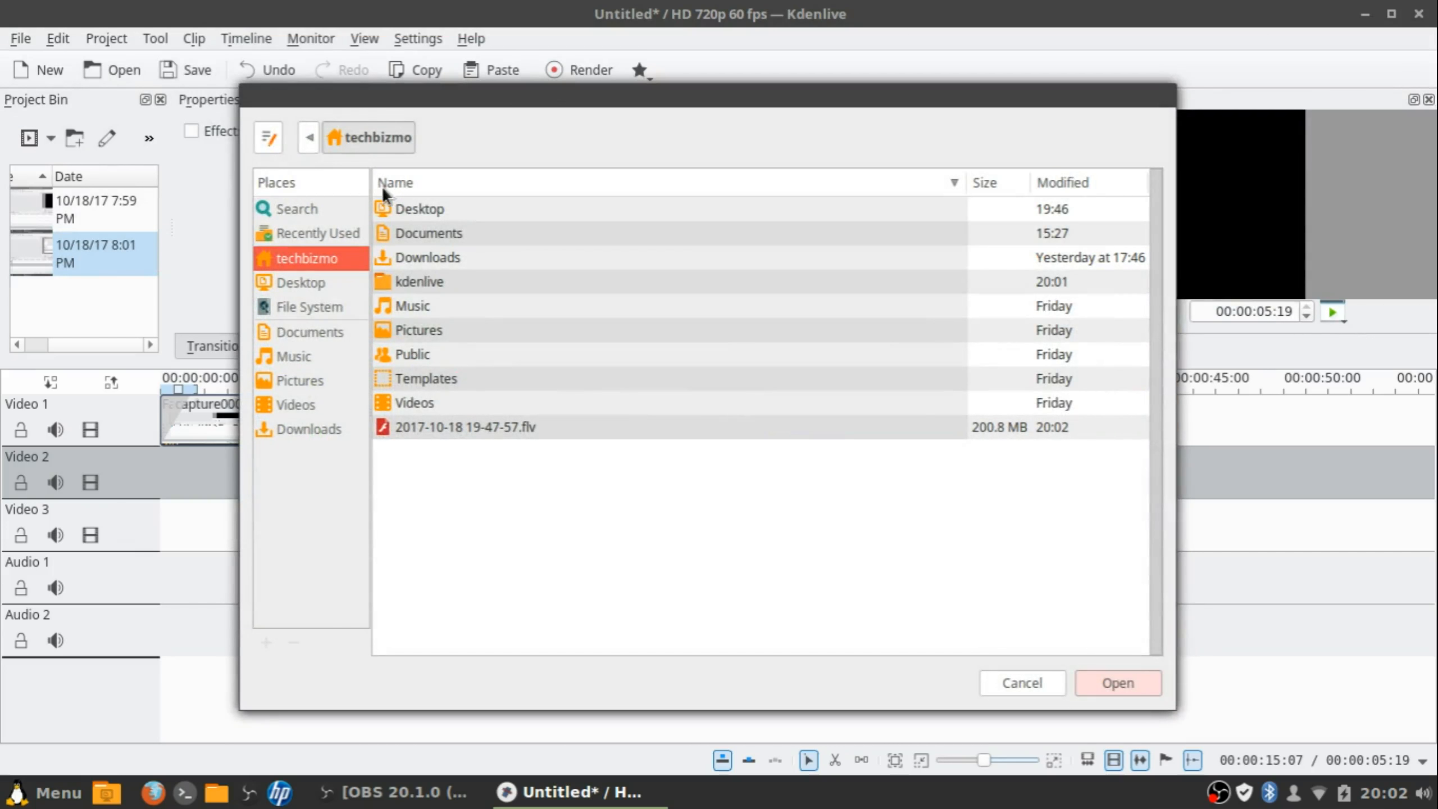
click(1053, 683)
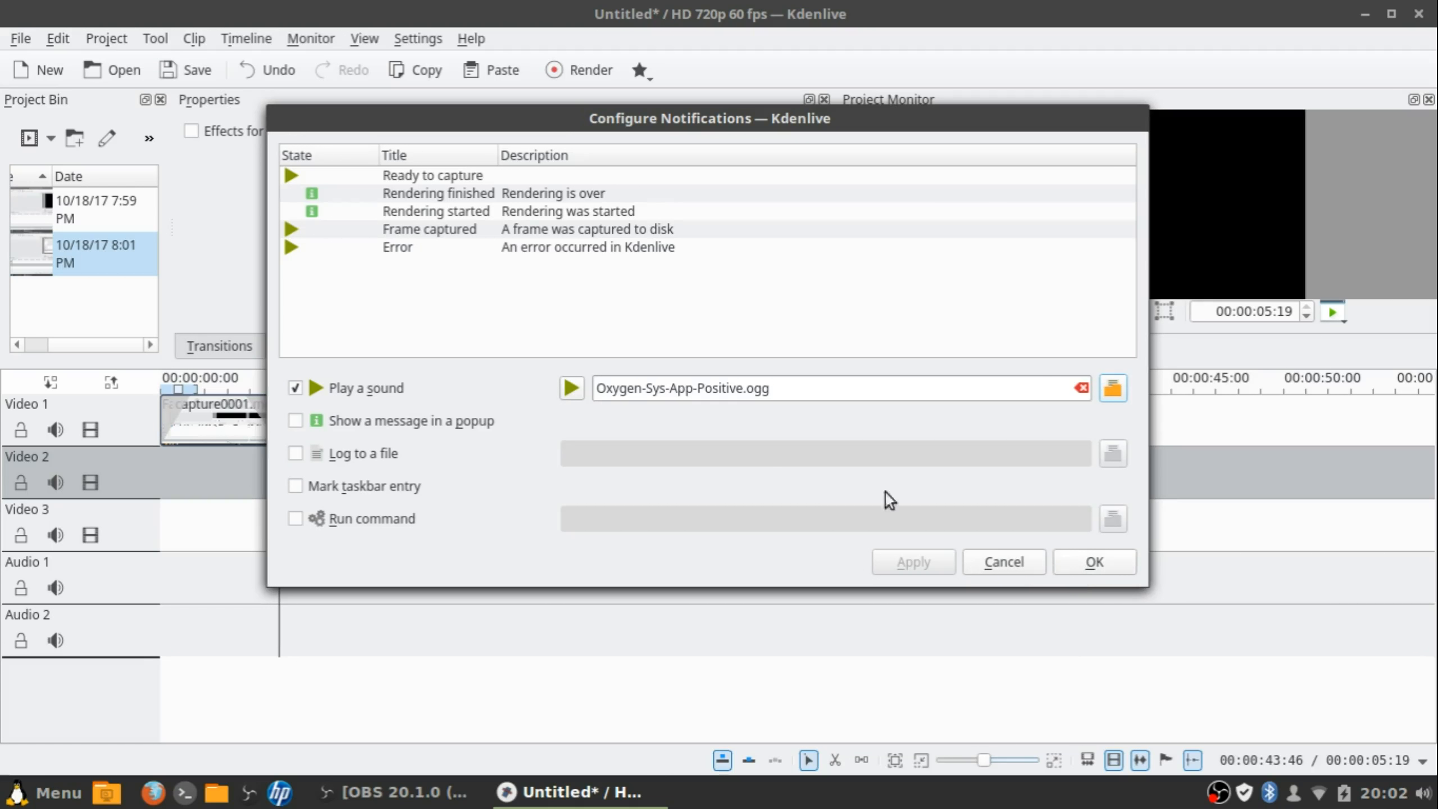
click(1092, 566)
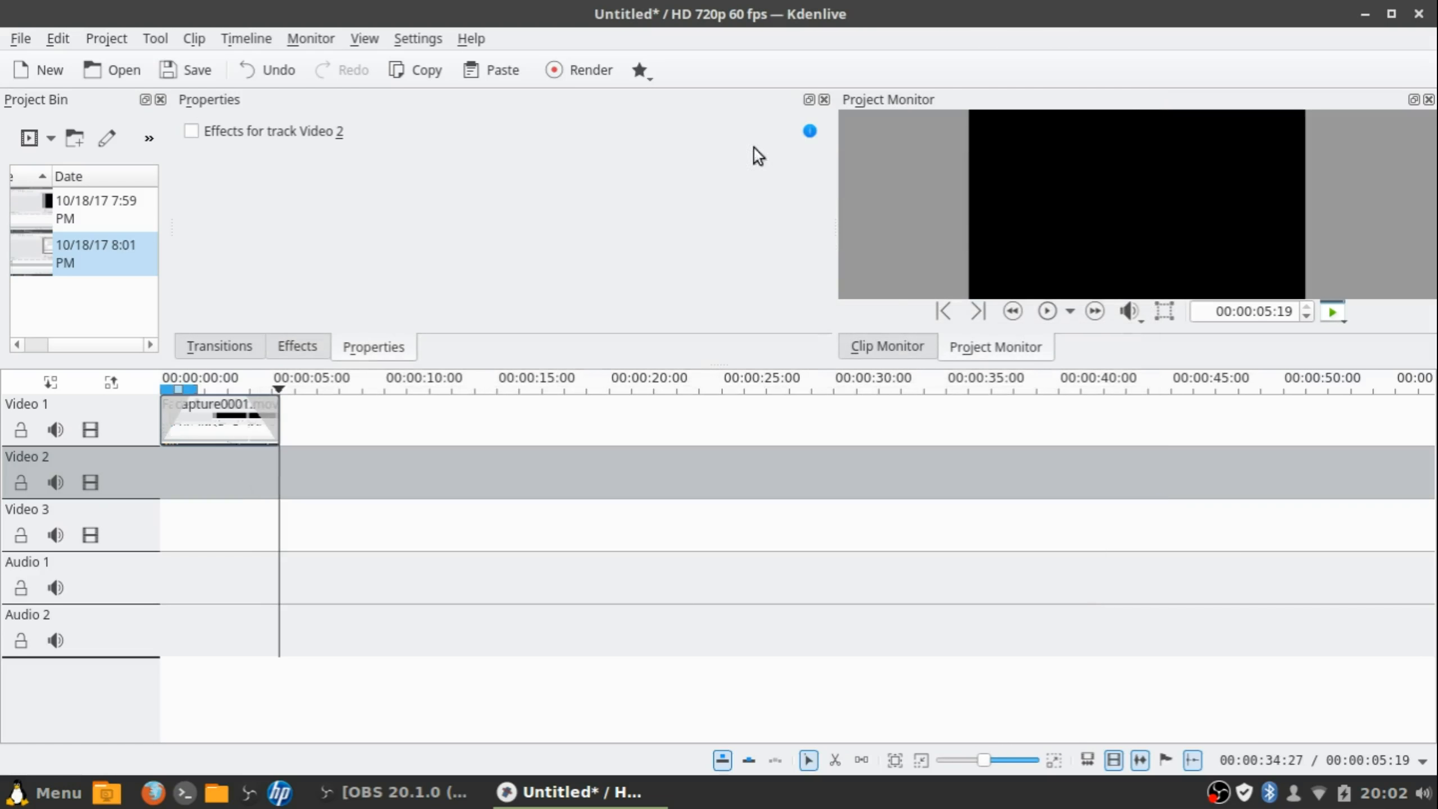
click(432, 41)
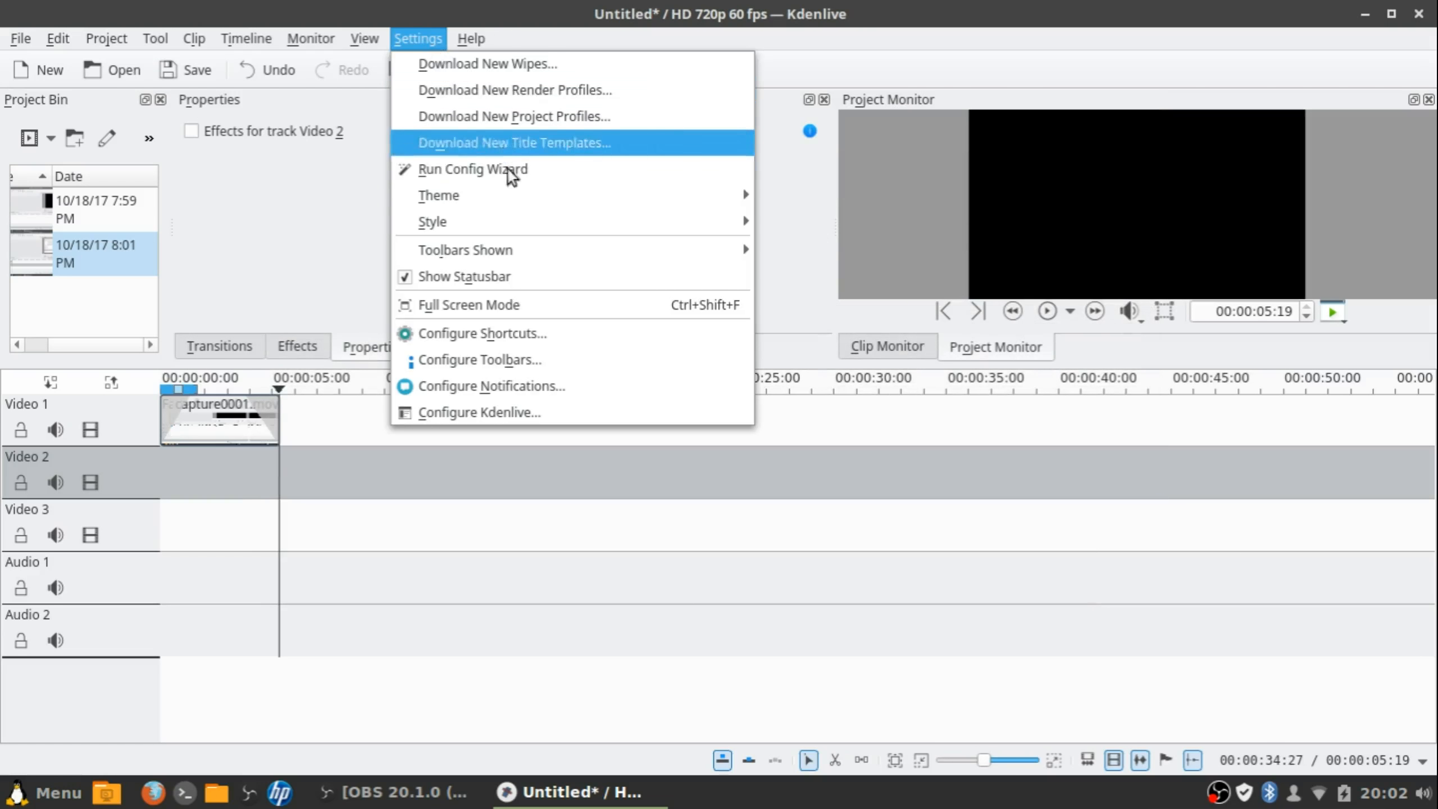
click(535, 359)
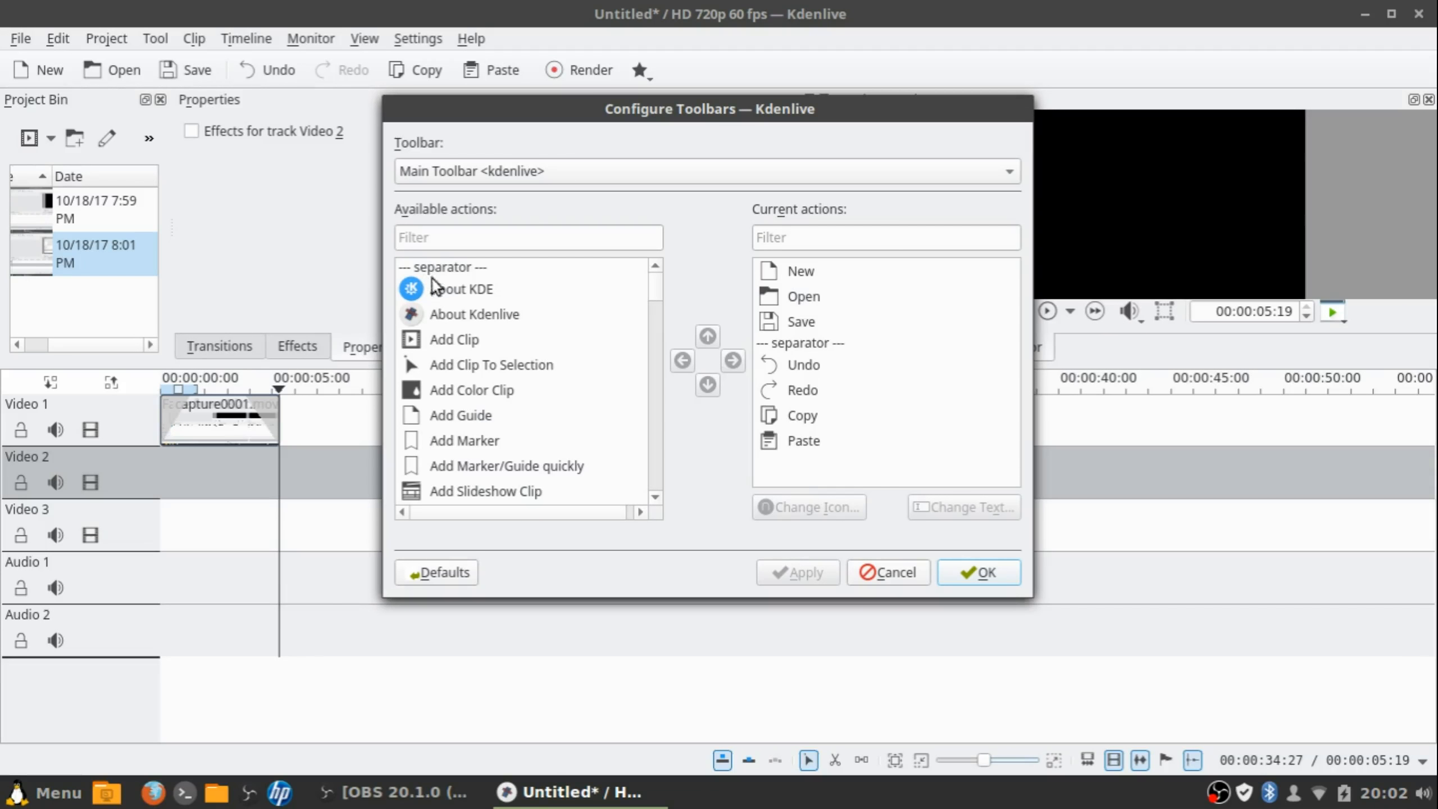
scroll(553, 333, down, 4)
scroll(551, 330, up, 4)
scroll(551, 331, down, 10)
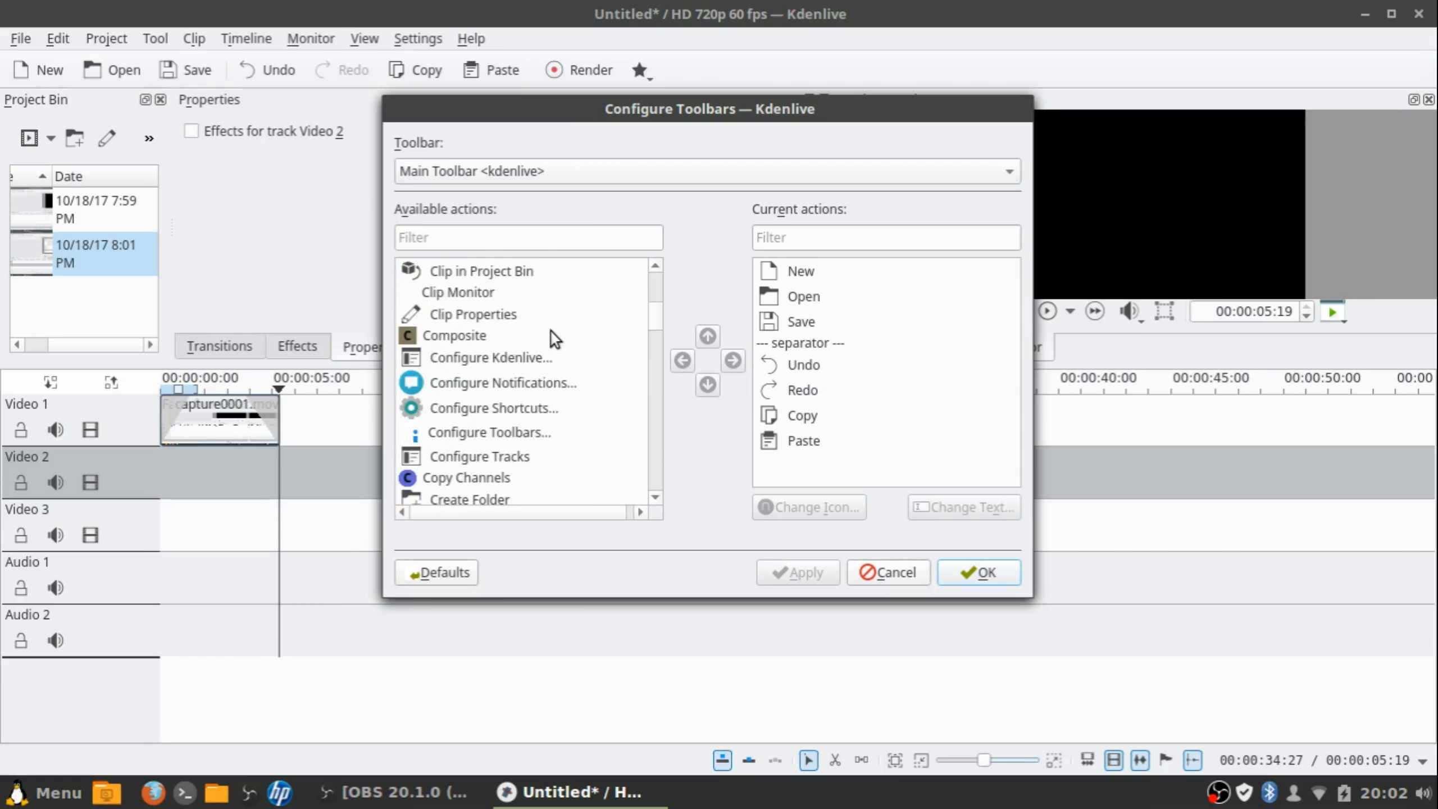
scroll(551, 331, down, 20)
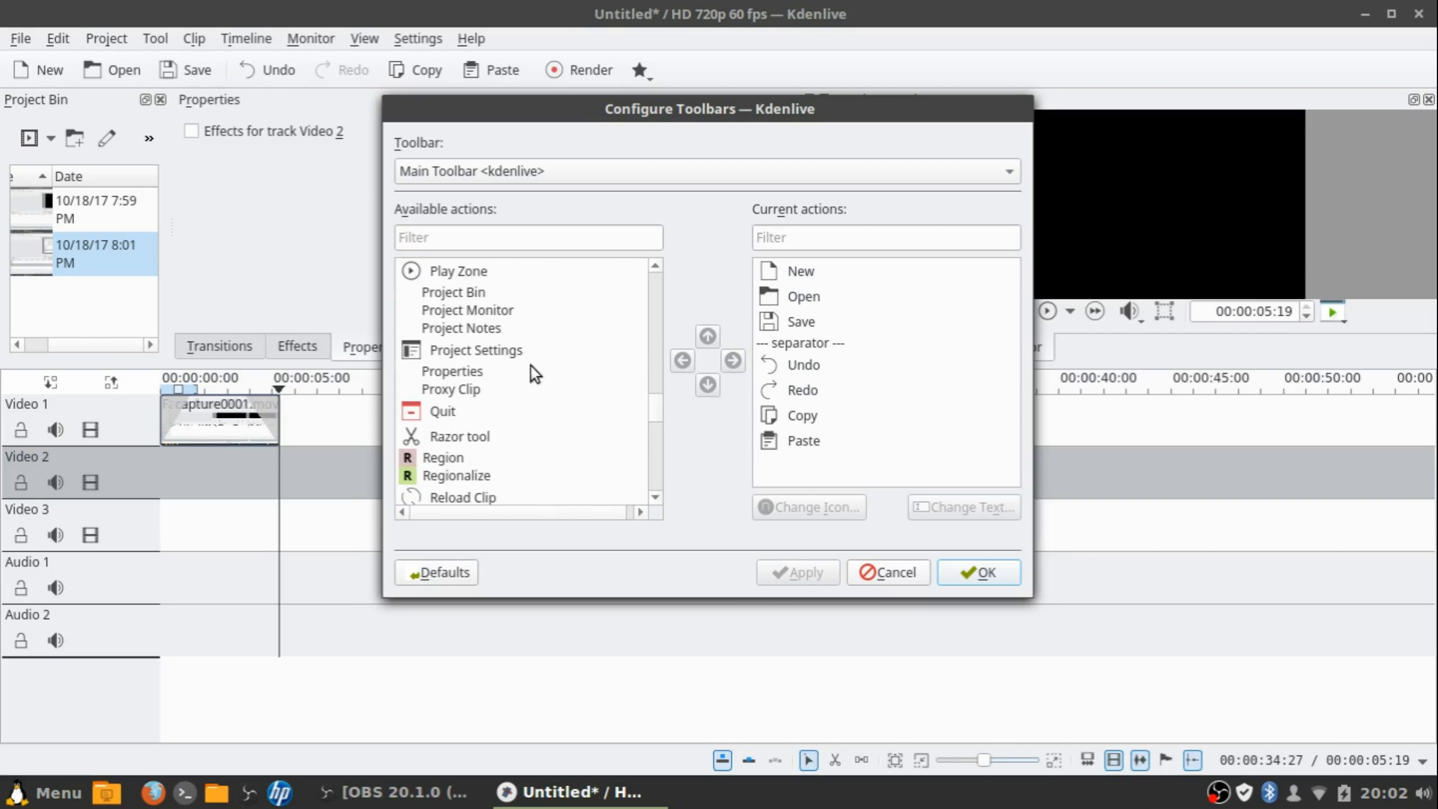
click(565, 171)
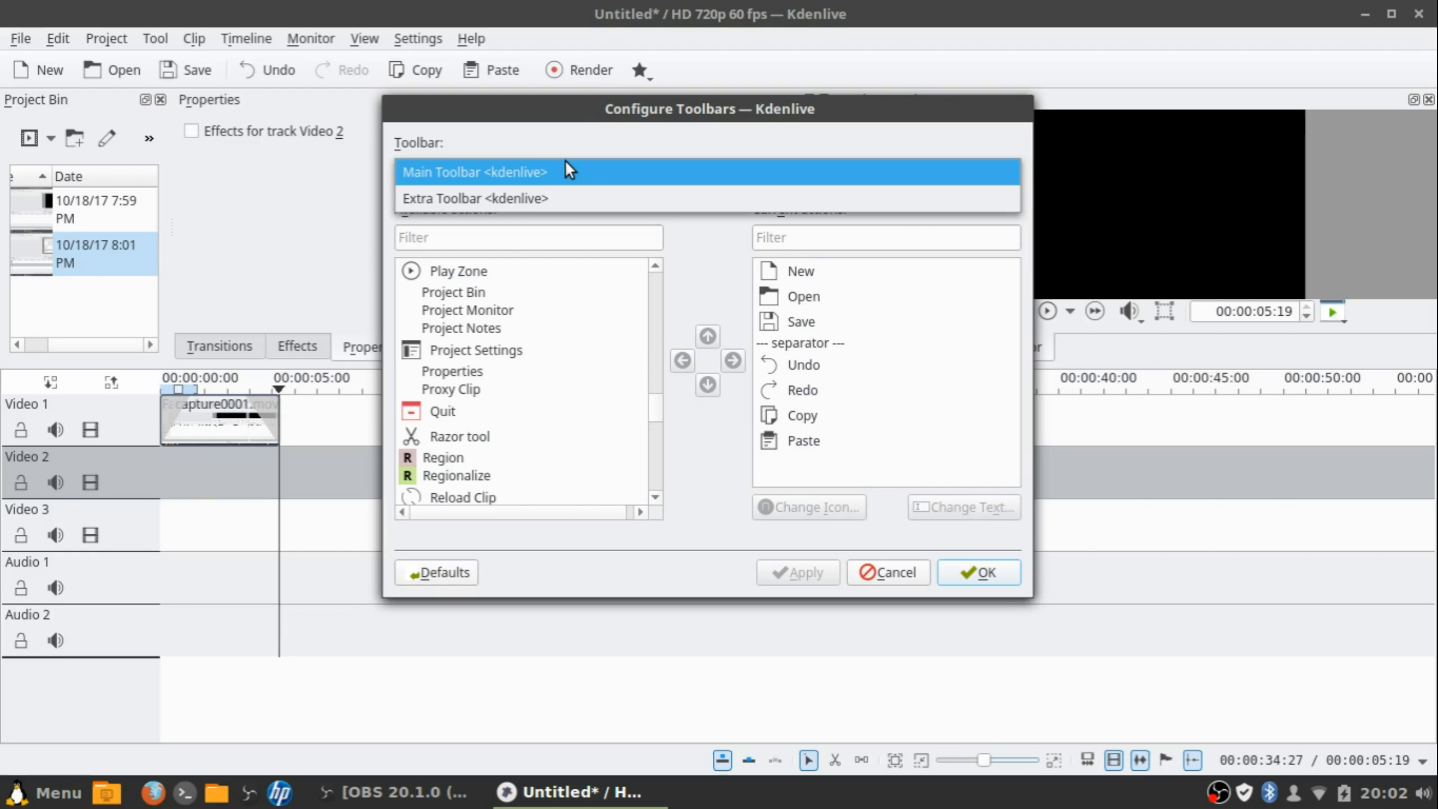
click(537, 198)
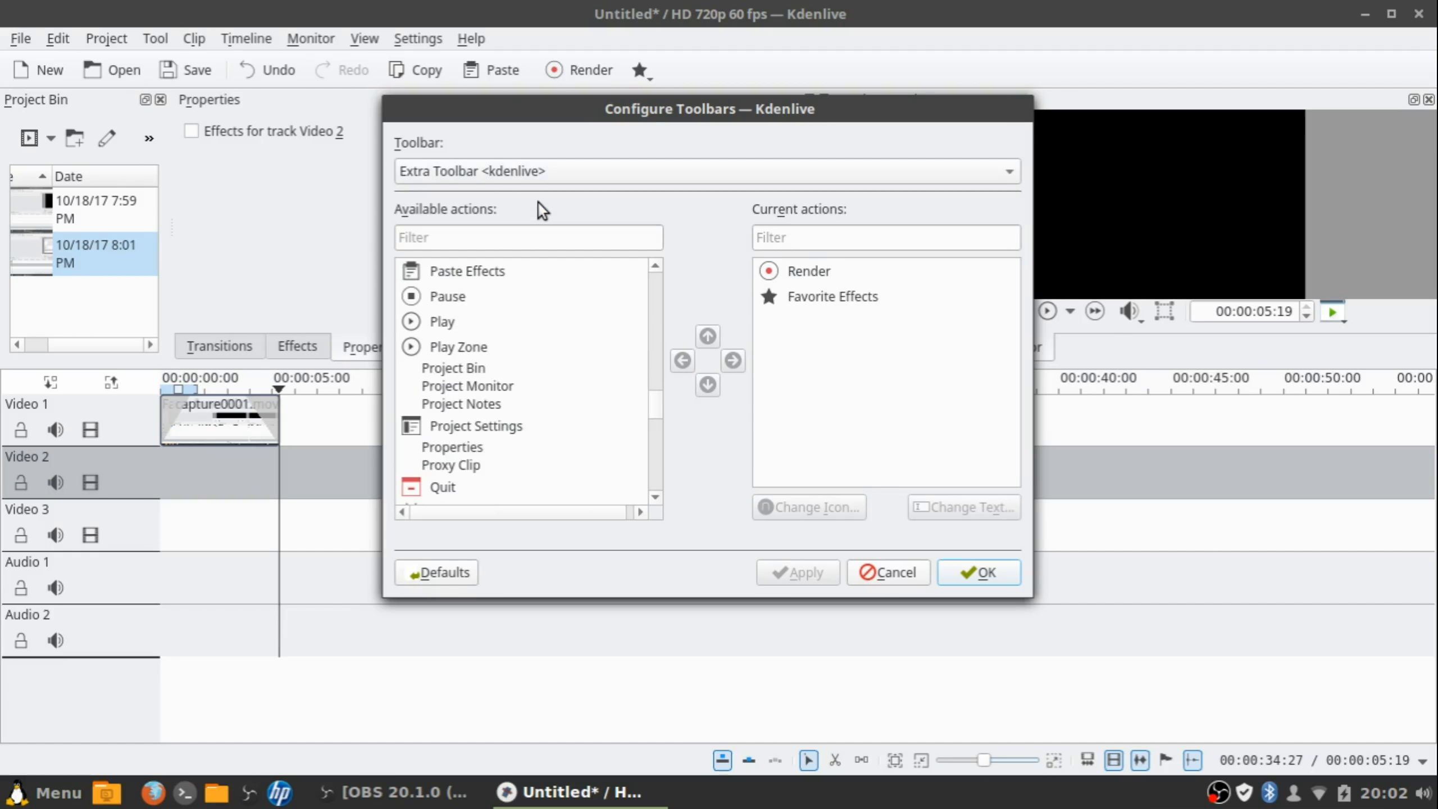
click(975, 570)
Uncheck Extra Toolbar under Settings > Toolbars Shown to hide the Render and Favorite Effects bar
click(418, 38)
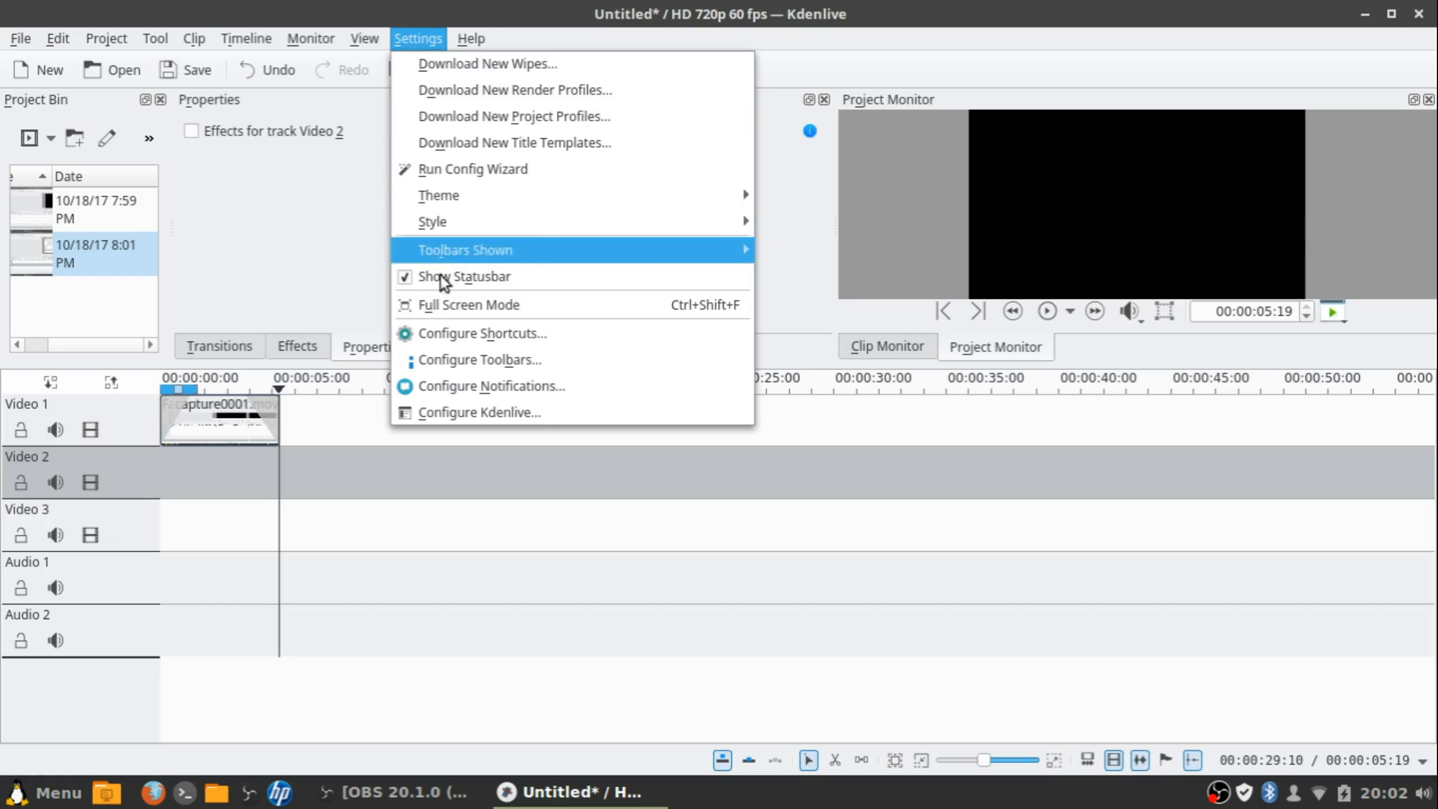
mouse_move(448, 257)
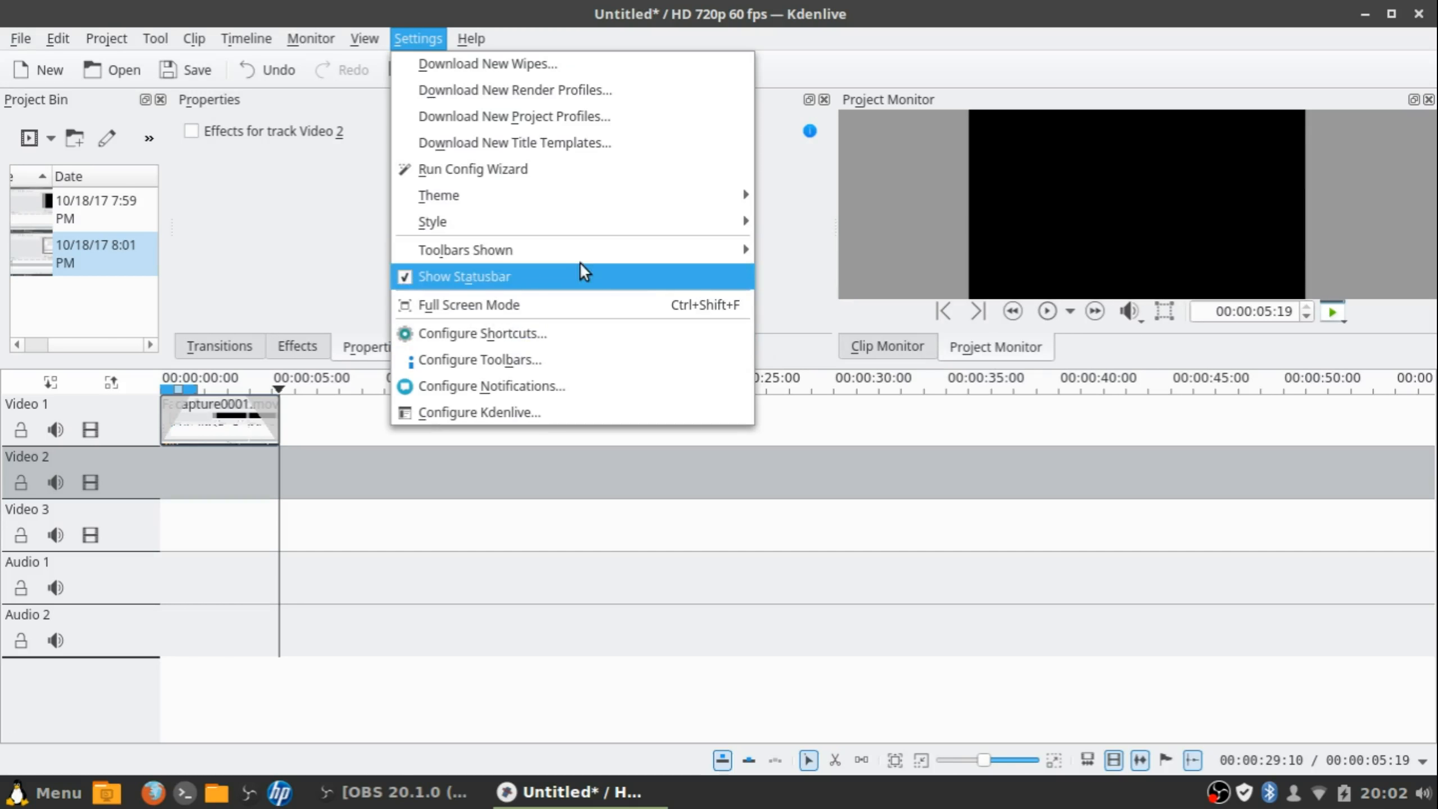
mouse_move(580, 249)
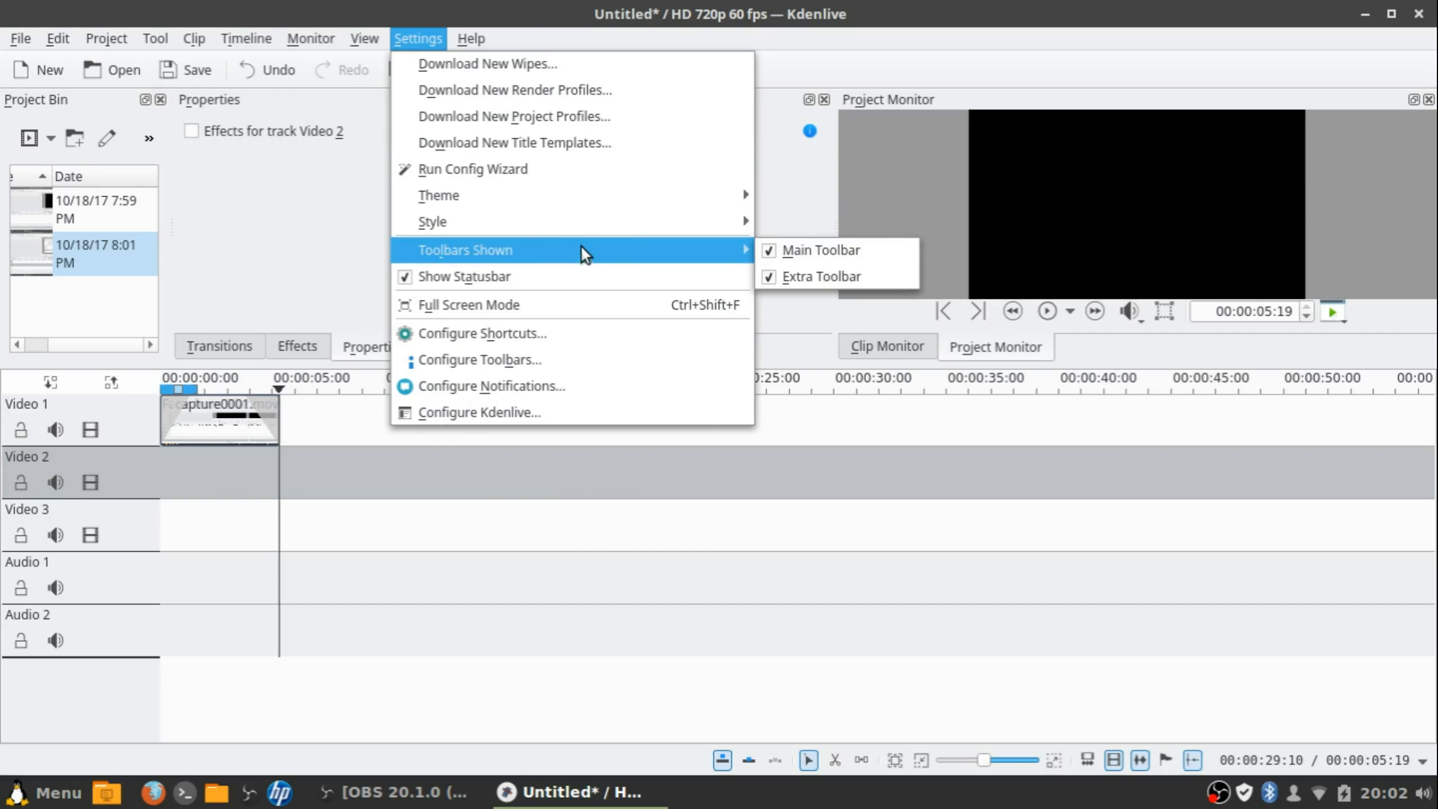
click(790, 277)
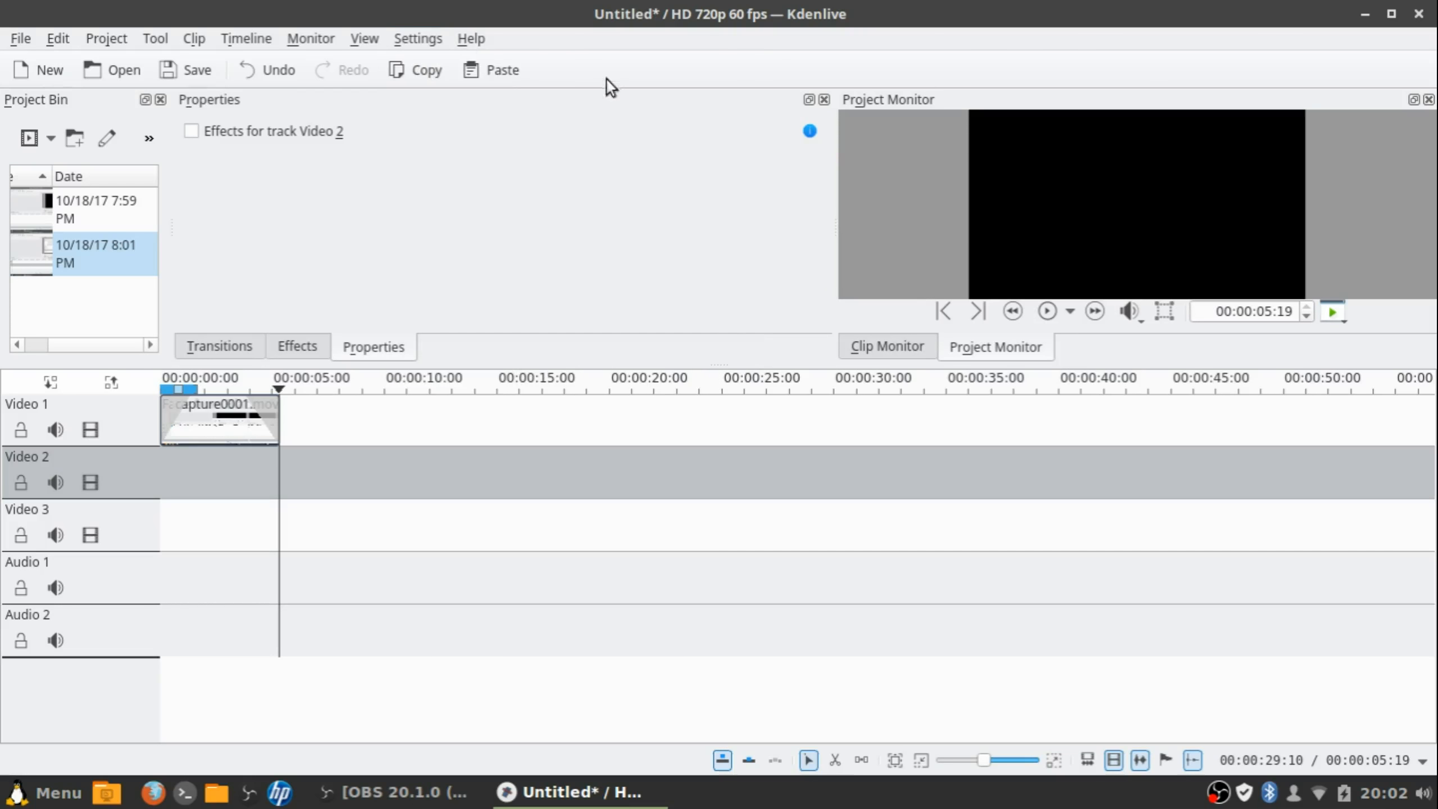
Open Settings > Configure Shortcuts and scroll through the shortcut list
click(415, 44)
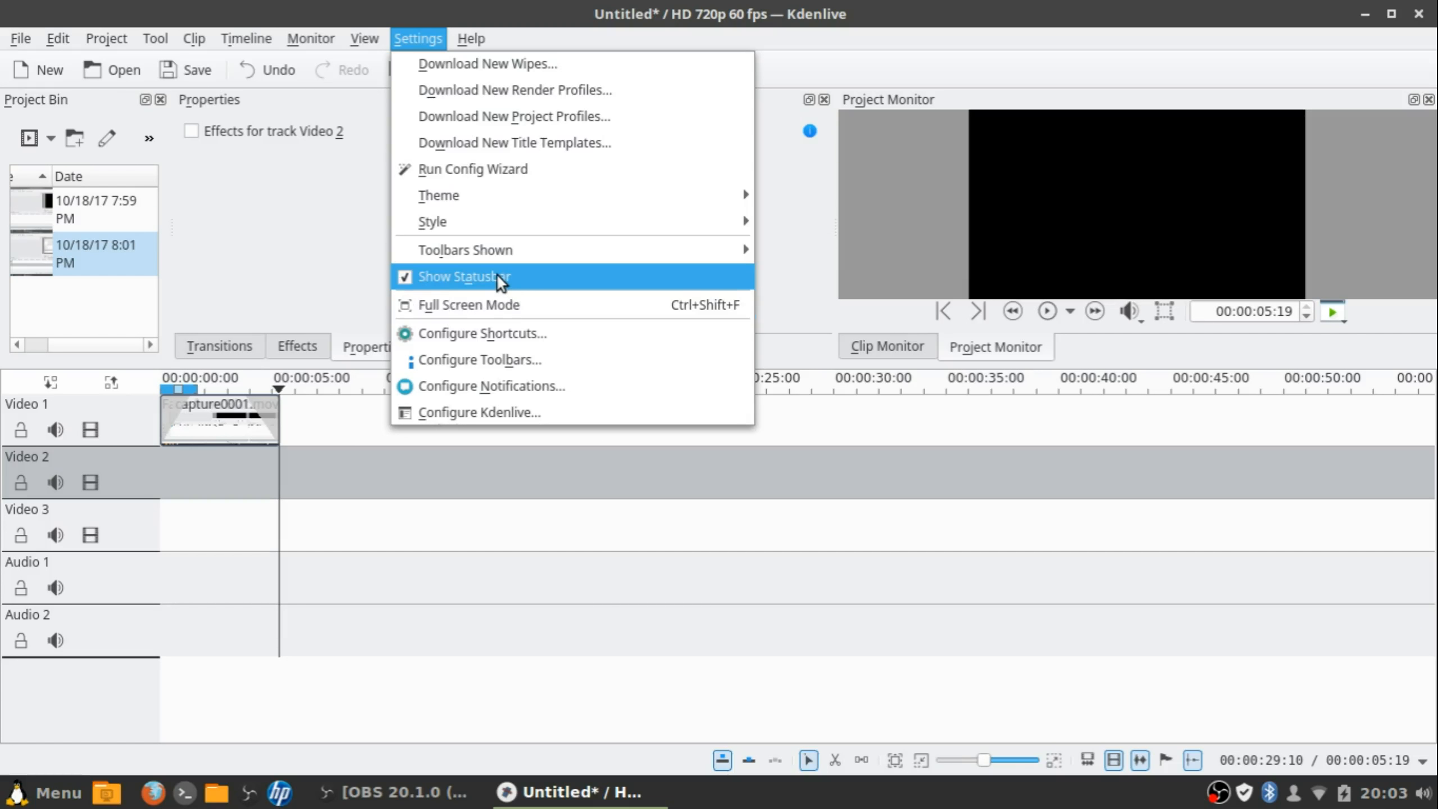
mouse_move(538, 192)
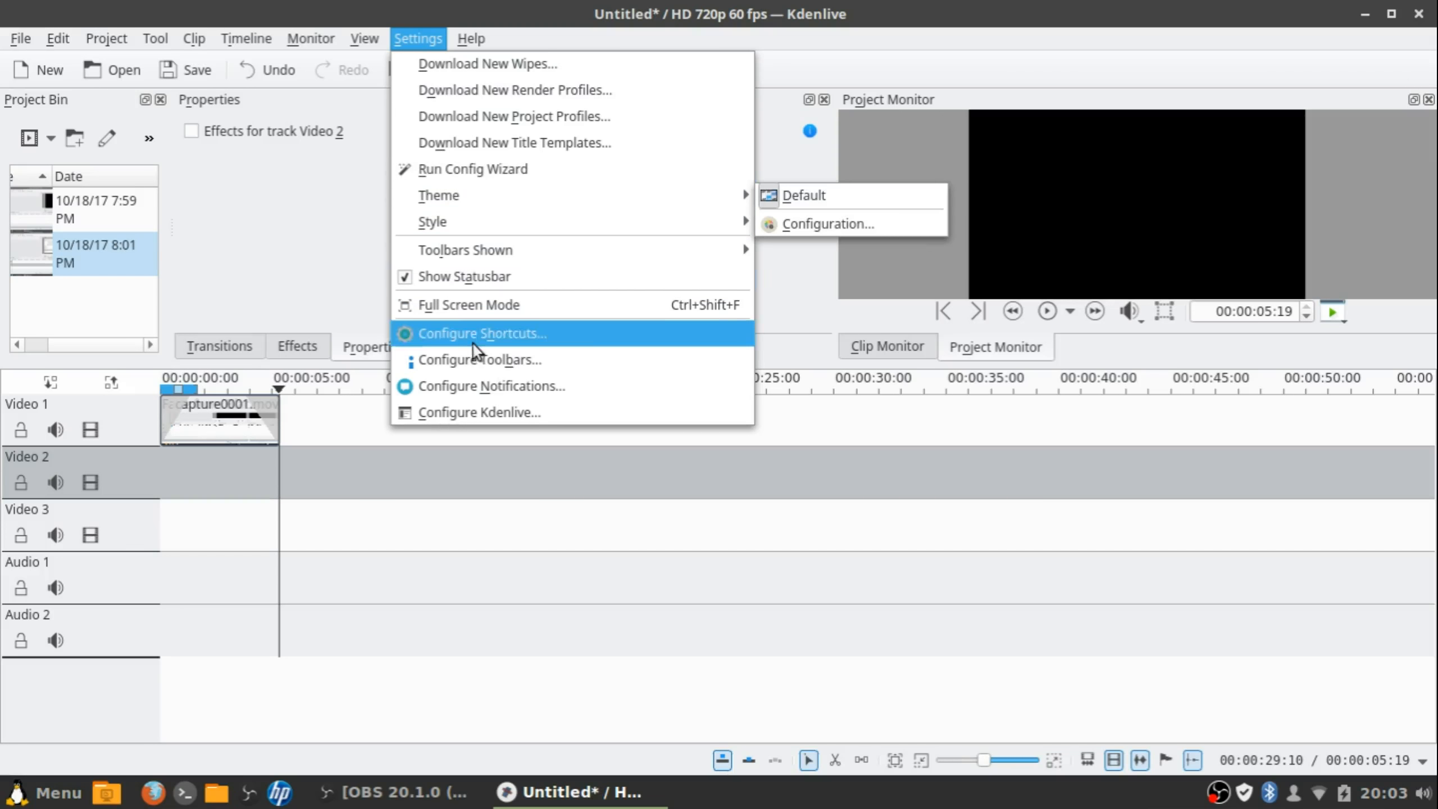
click(491, 336)
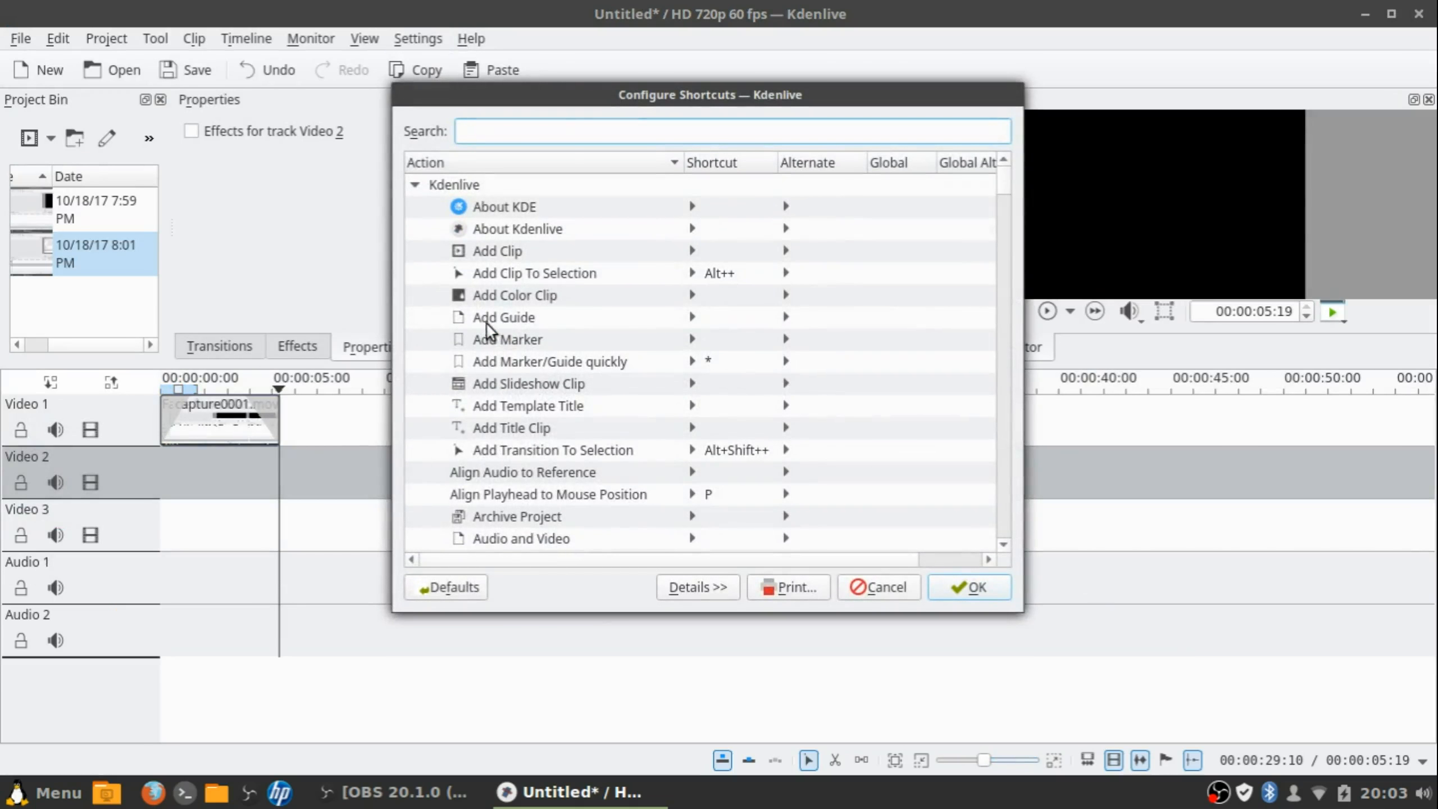
scroll(519, 250, down, 2)
scroll(519, 250, down, 20)
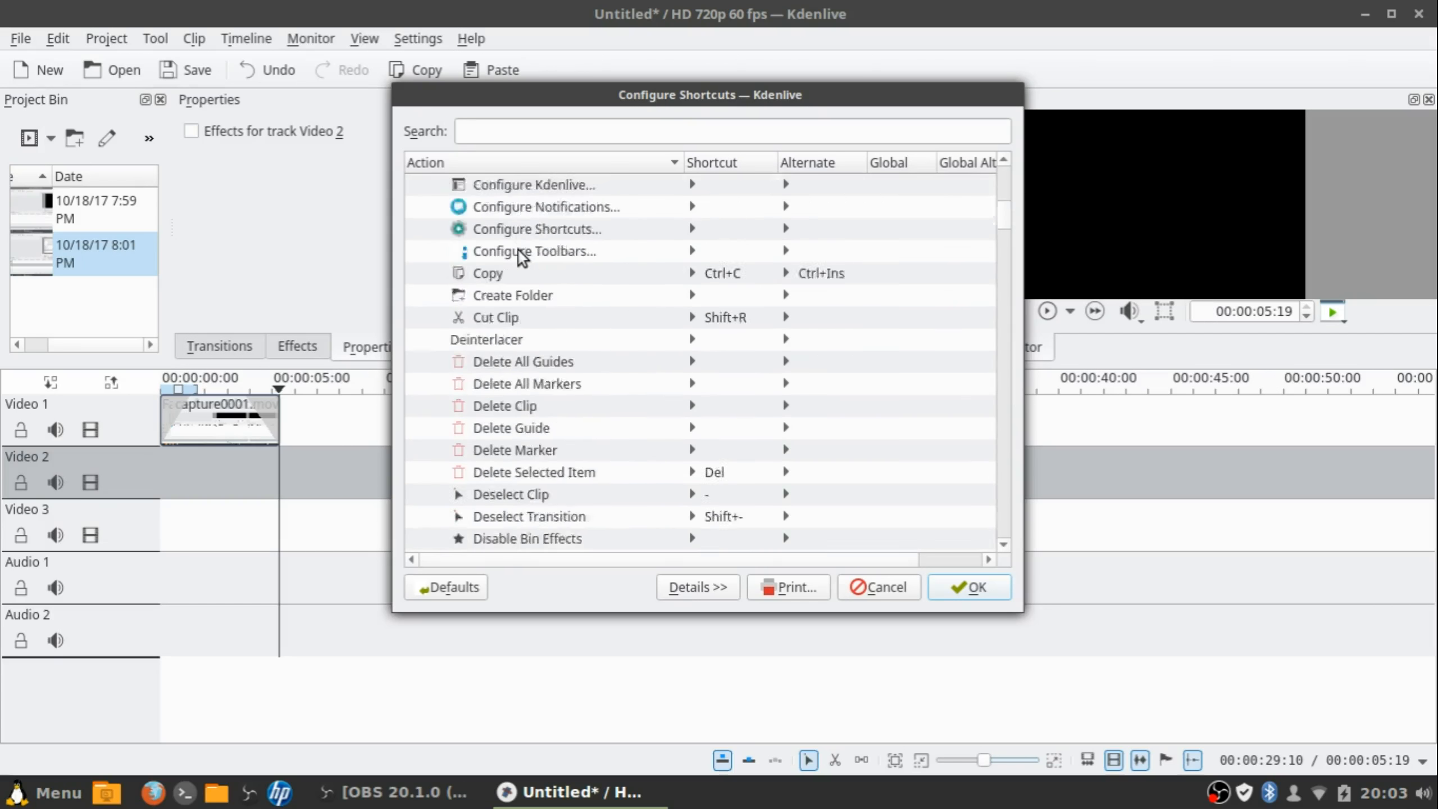
scroll(517, 250, down, 1)
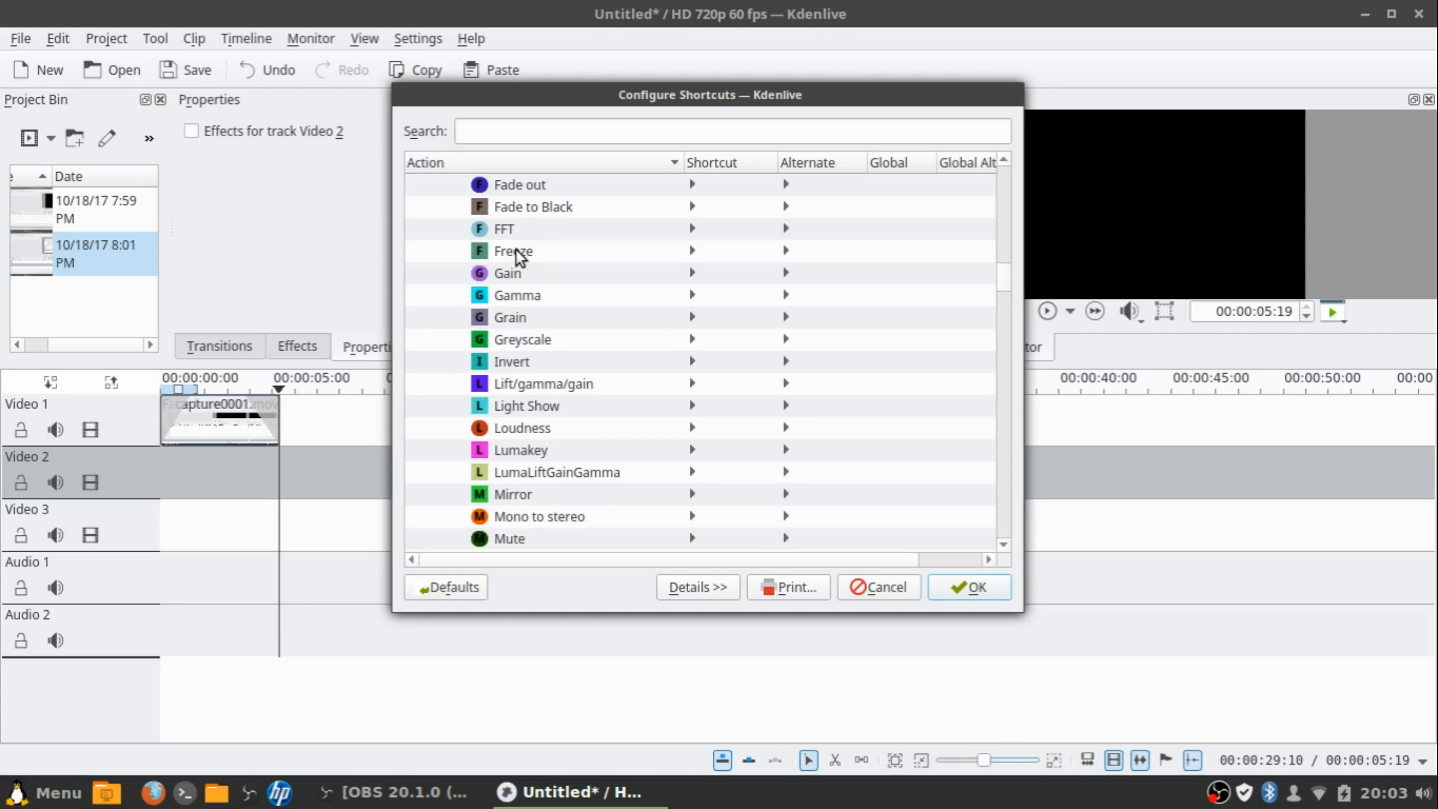
scroll(514, 255, up, 15)
scroll(512, 263, up, 7)
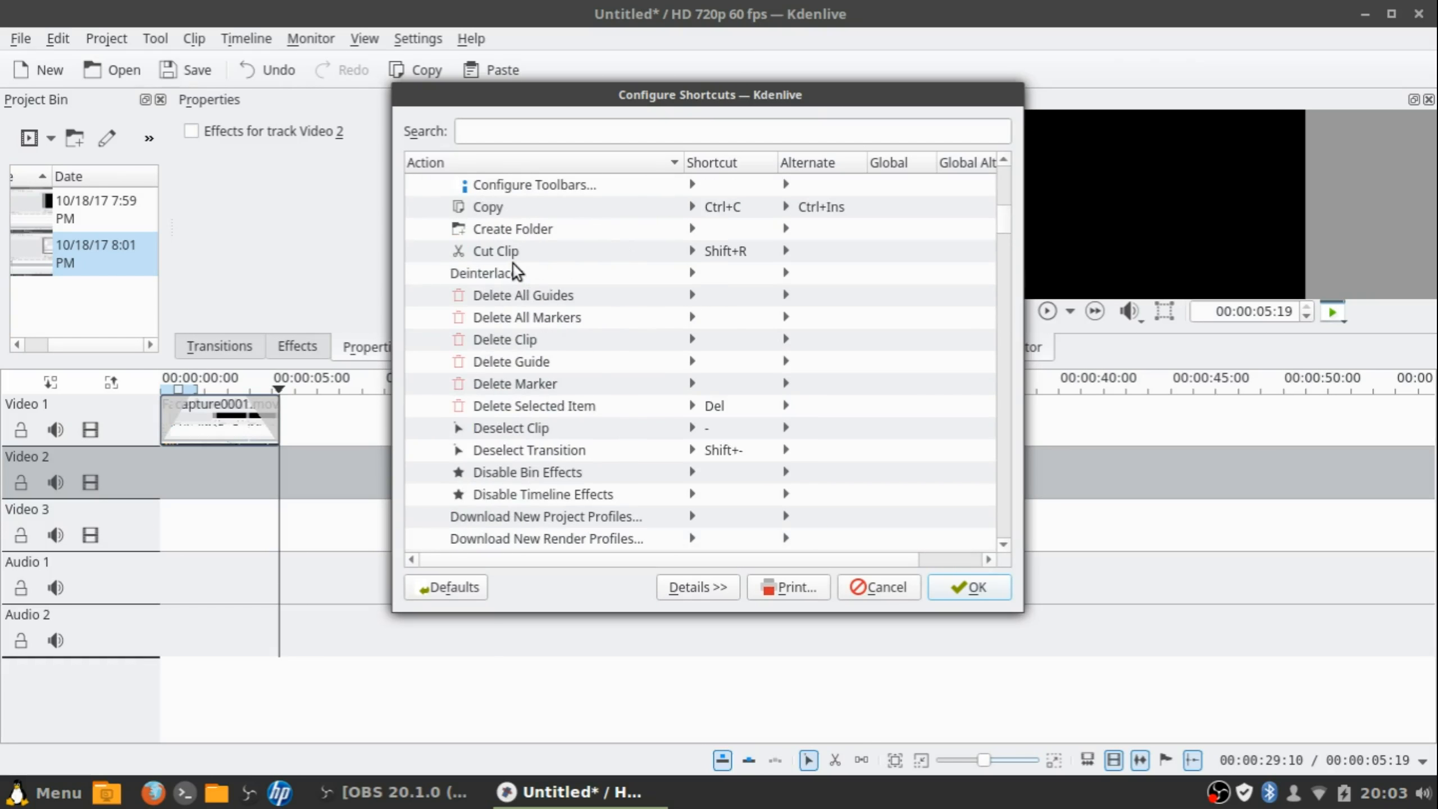
Inspect shortcuts for Reverse clip, Copy, Cut Clip, Pan and Zoom and others, then close with OK
click(509, 255)
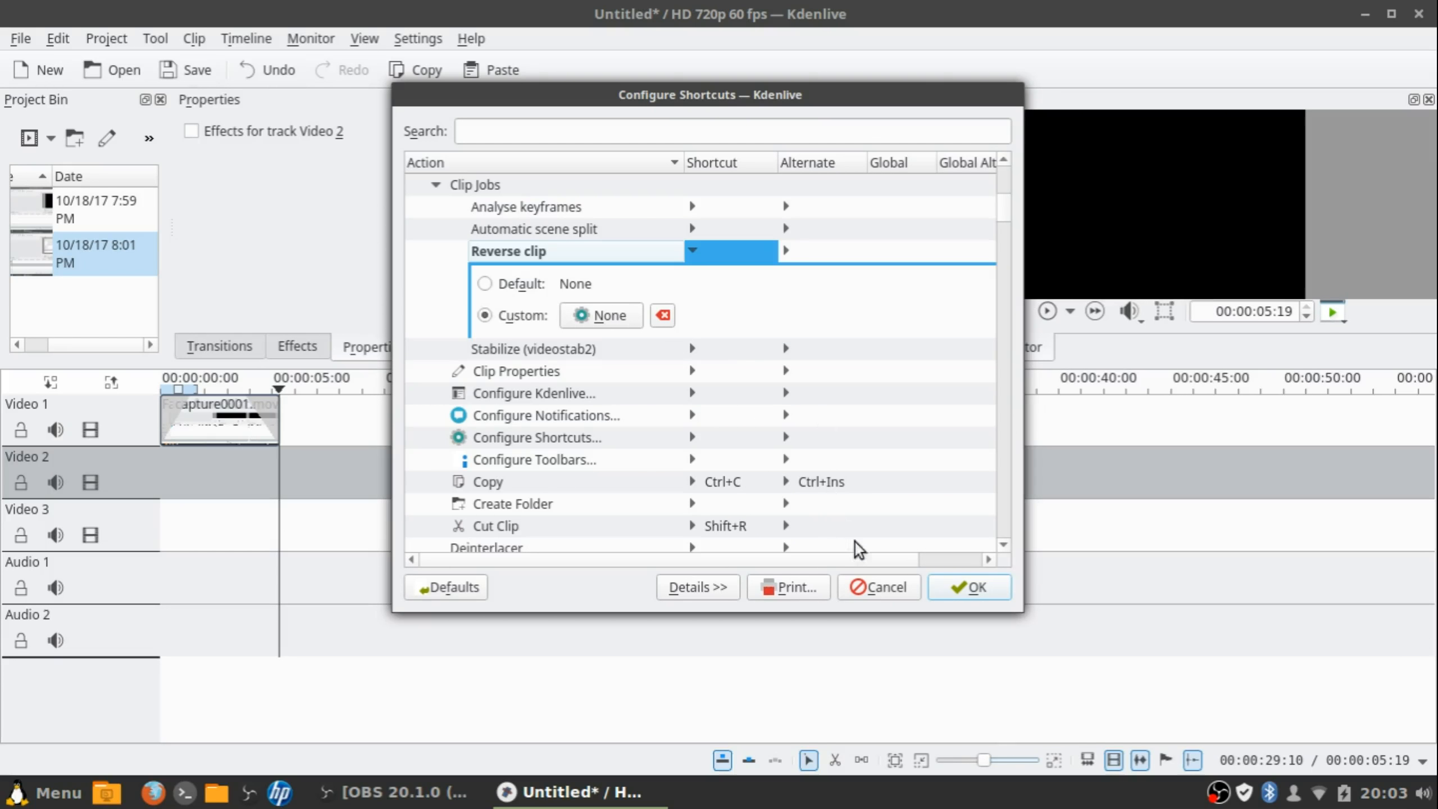
scroll(799, 476, down, 2)
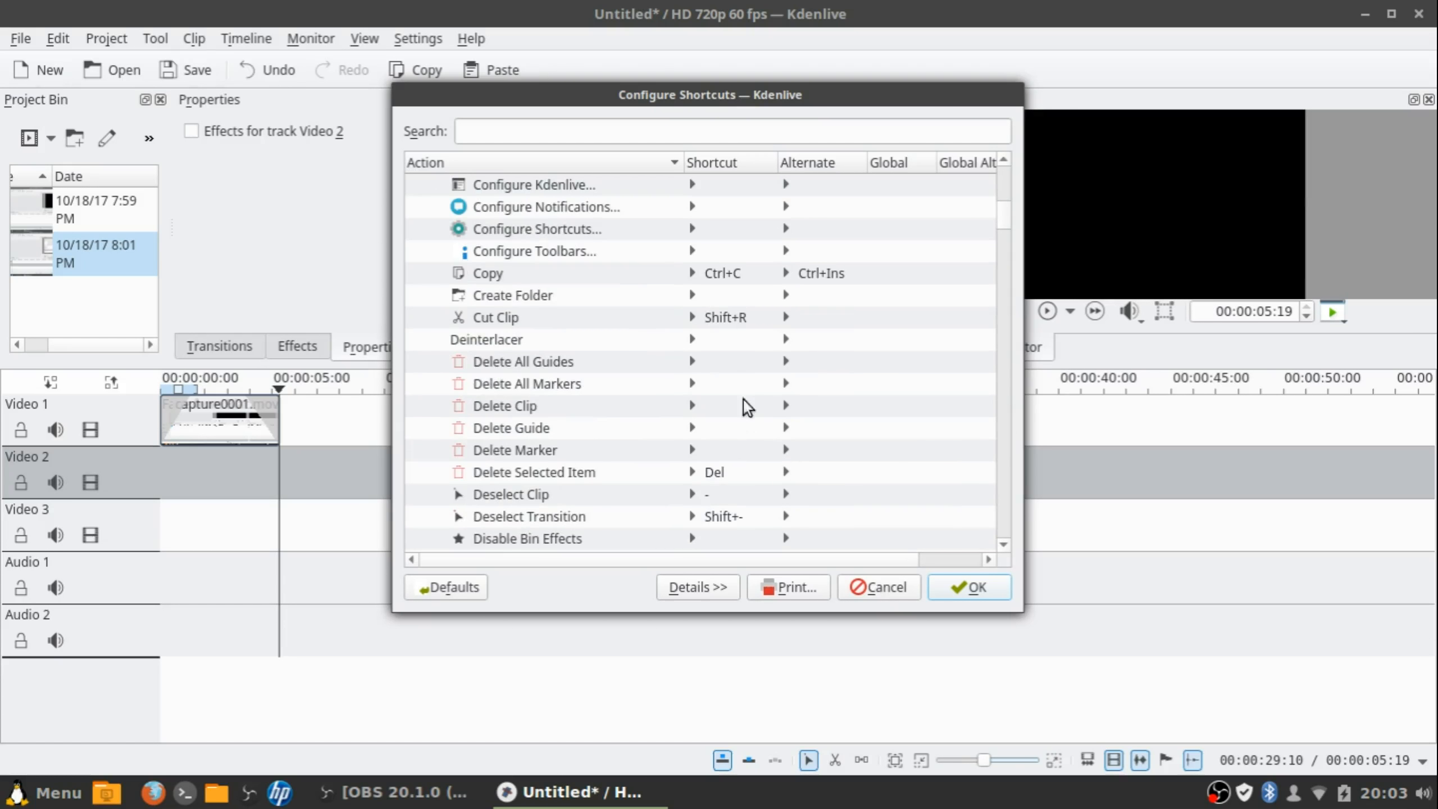
click(722, 281)
click(679, 481)
scroll(663, 423, down, 7)
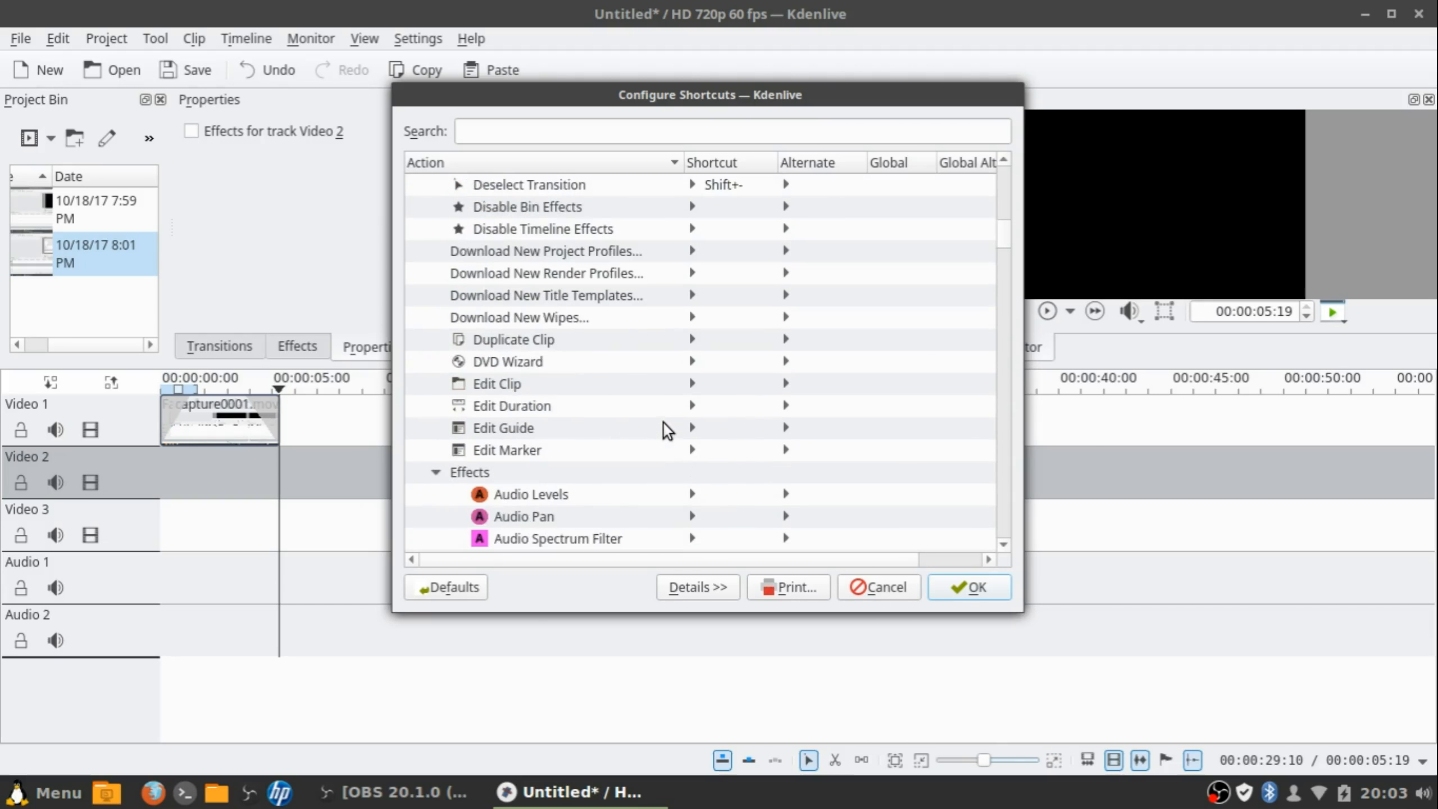
scroll(660, 416, down, 10)
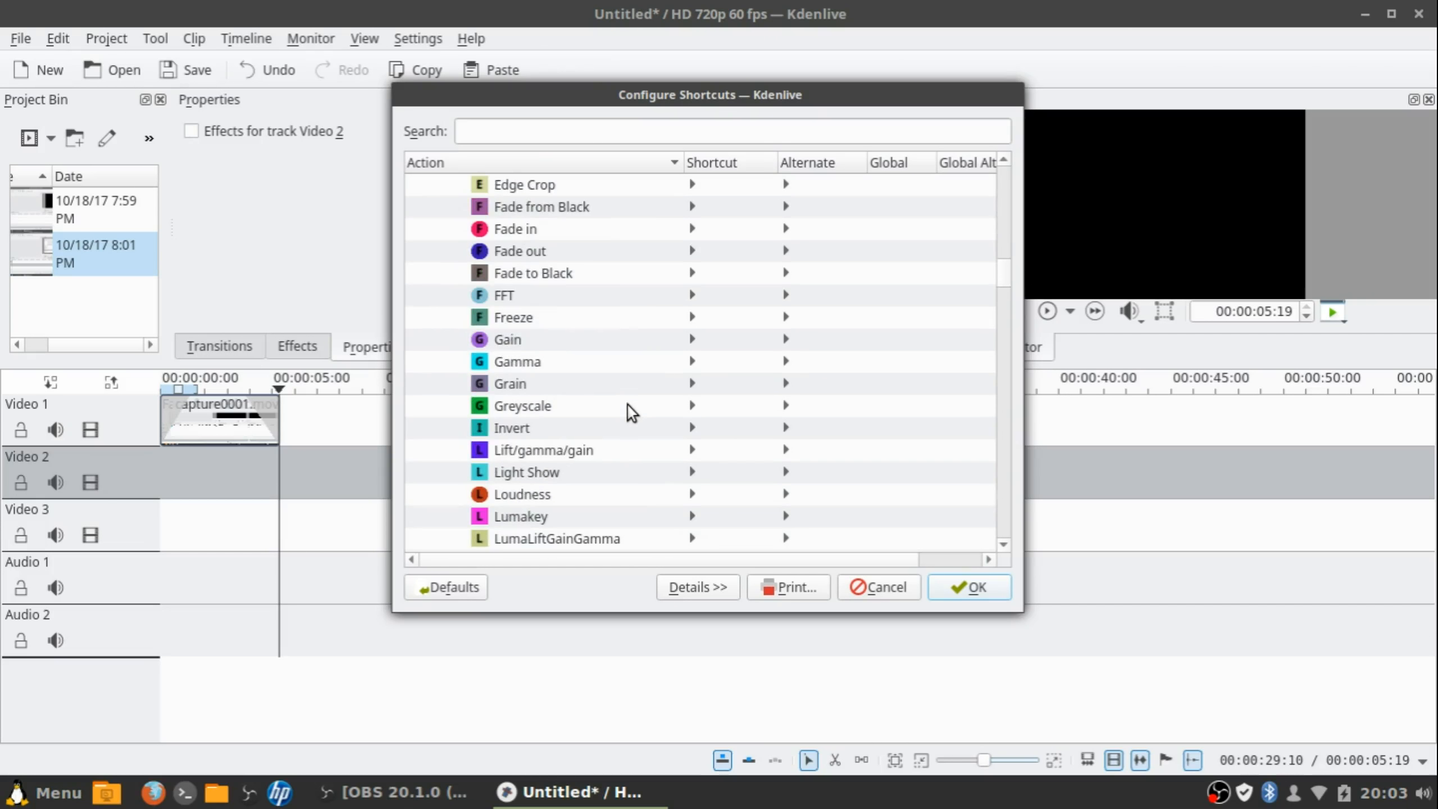
scroll(627, 405, down, 2)
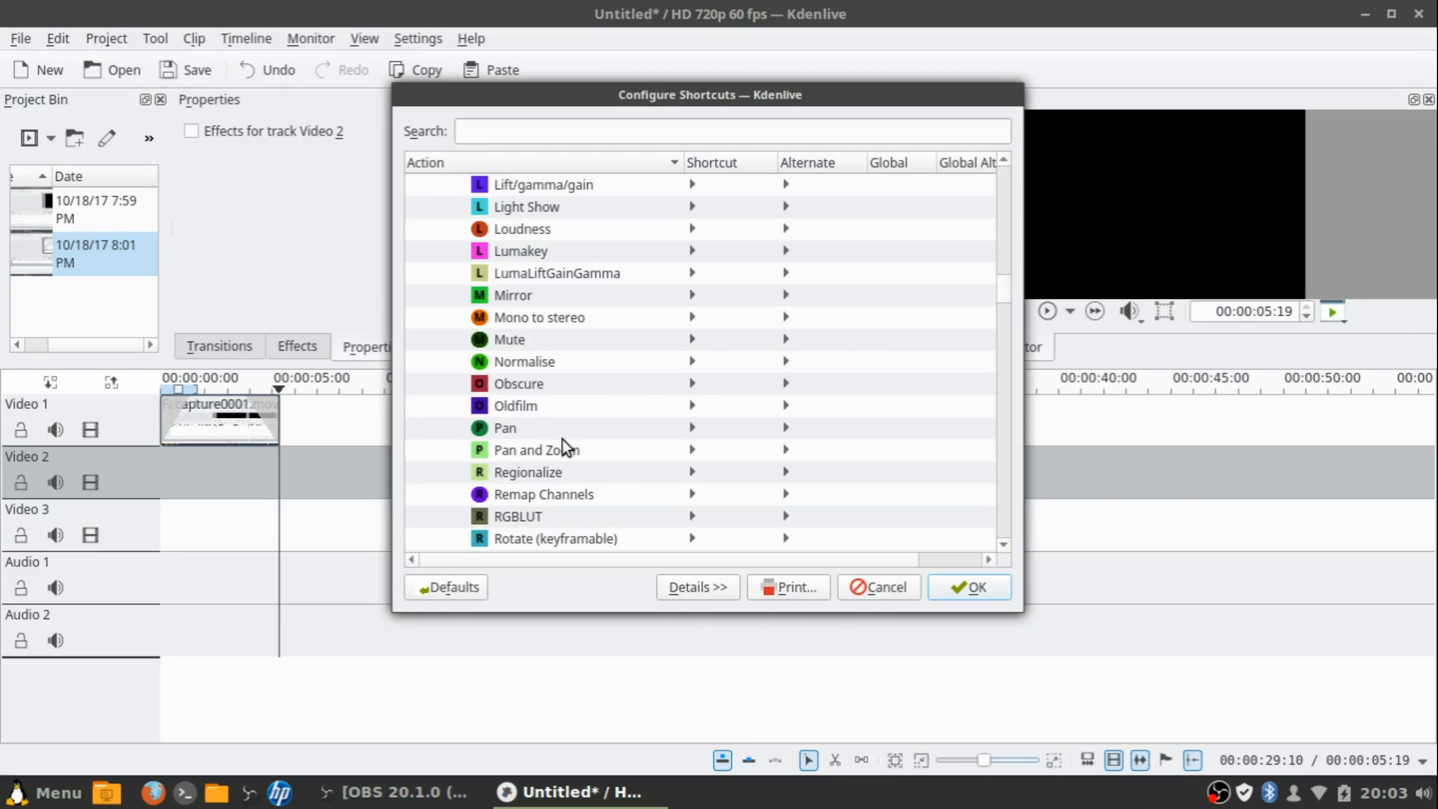
click(573, 451)
scroll(650, 467, down, 2)
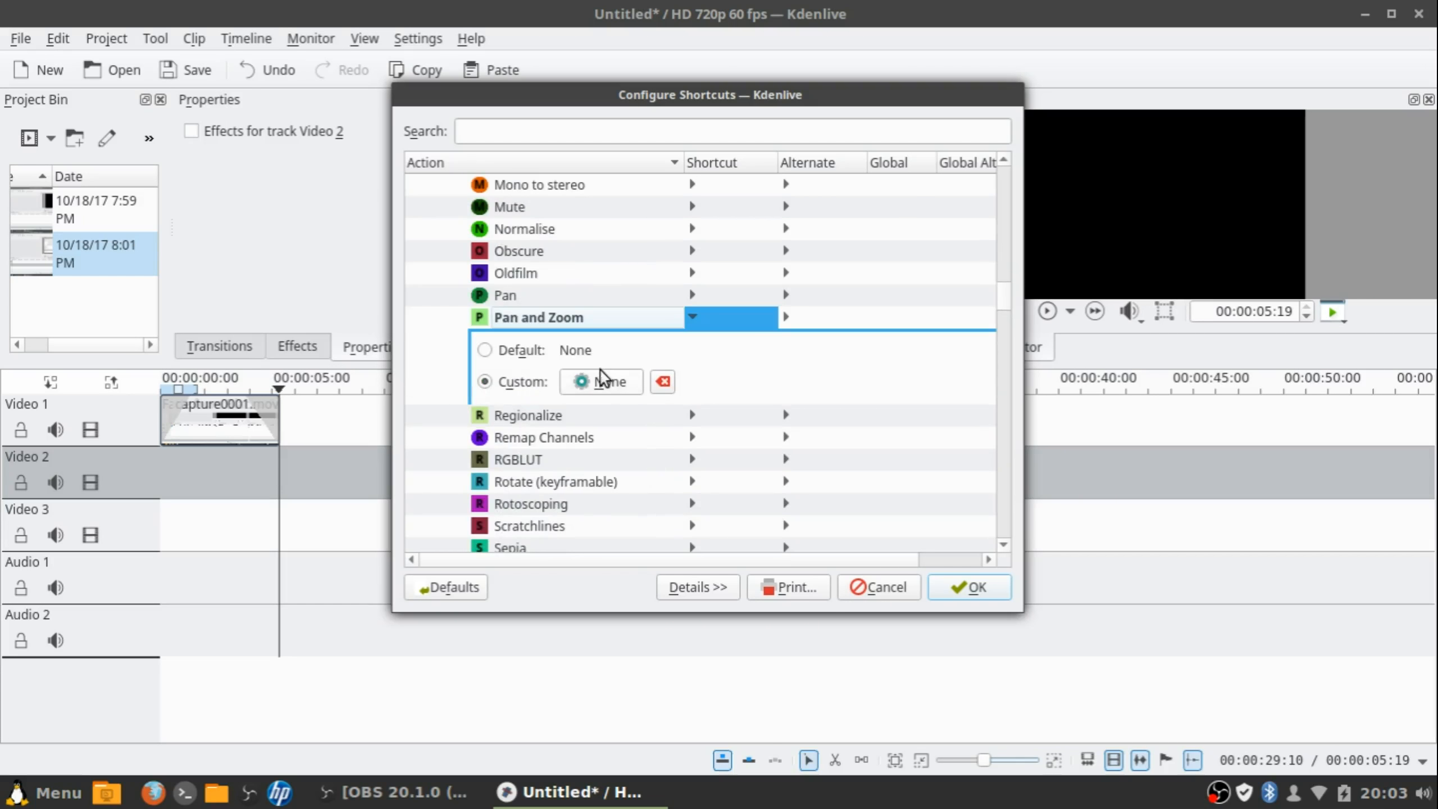
scroll(583, 397, down, 4)
click(557, 369)
scroll(555, 372, down, 5)
click(554, 374)
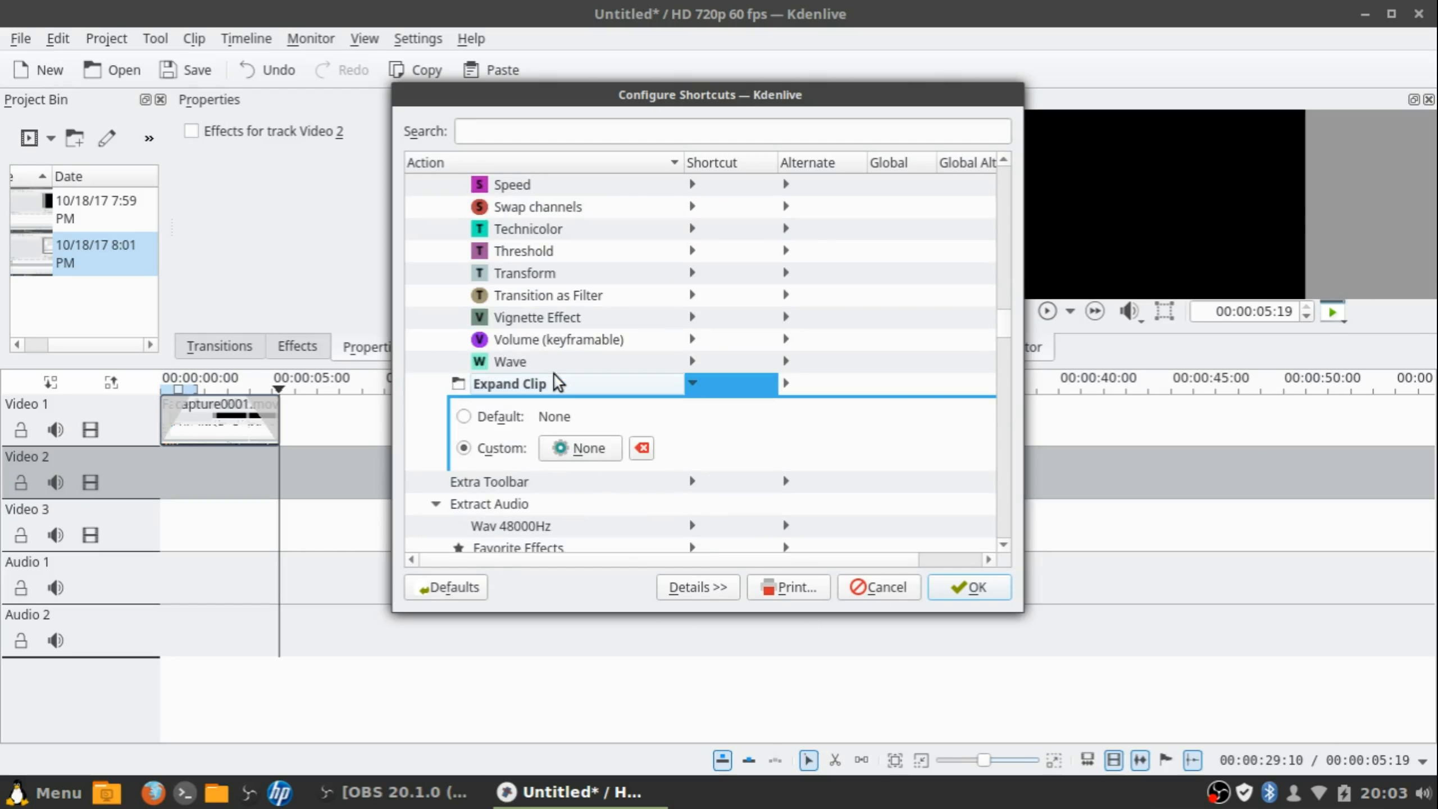
scroll(554, 375, down, 6)
click(554, 375)
scroll(554, 375, down, 8)
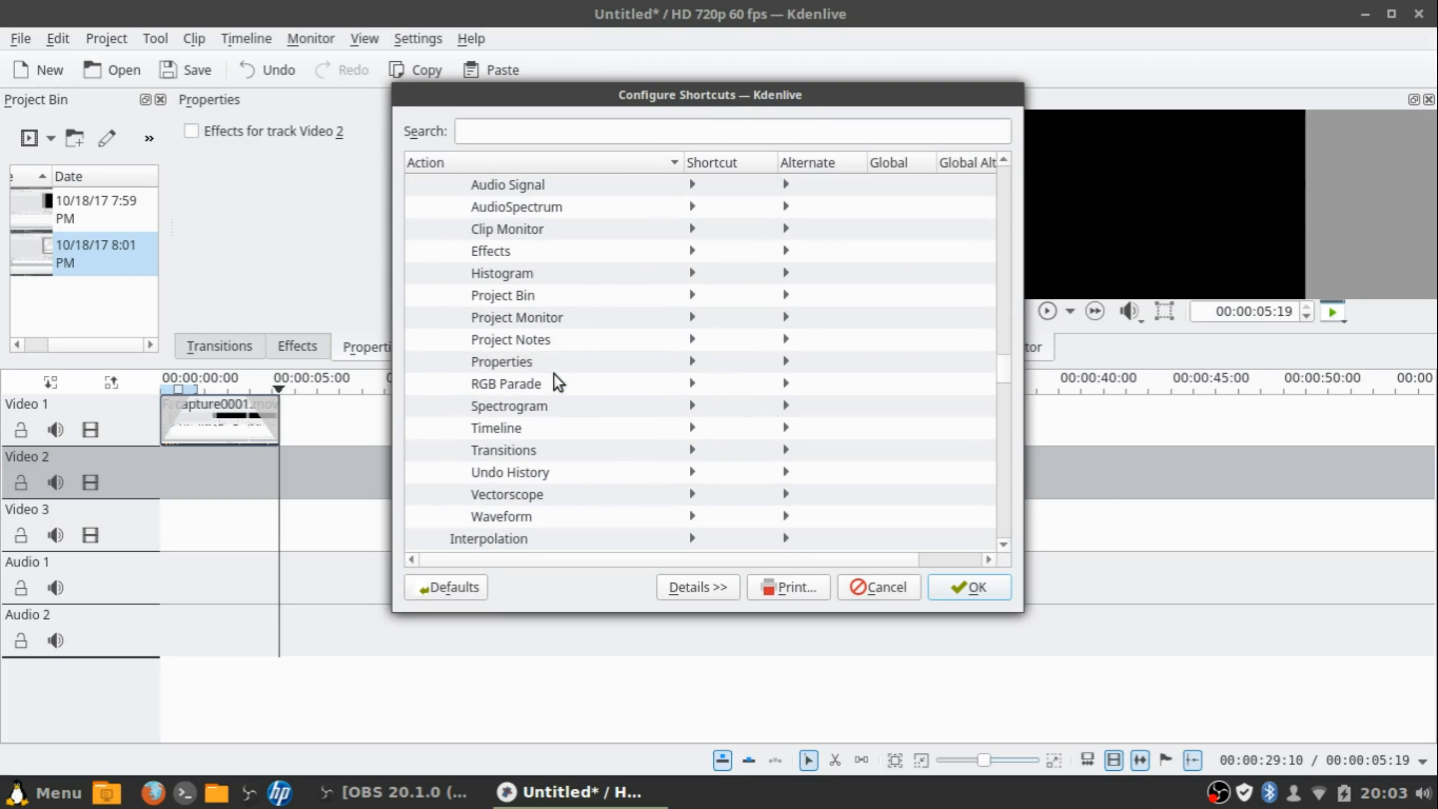
scroll(767, 397, up, 15)
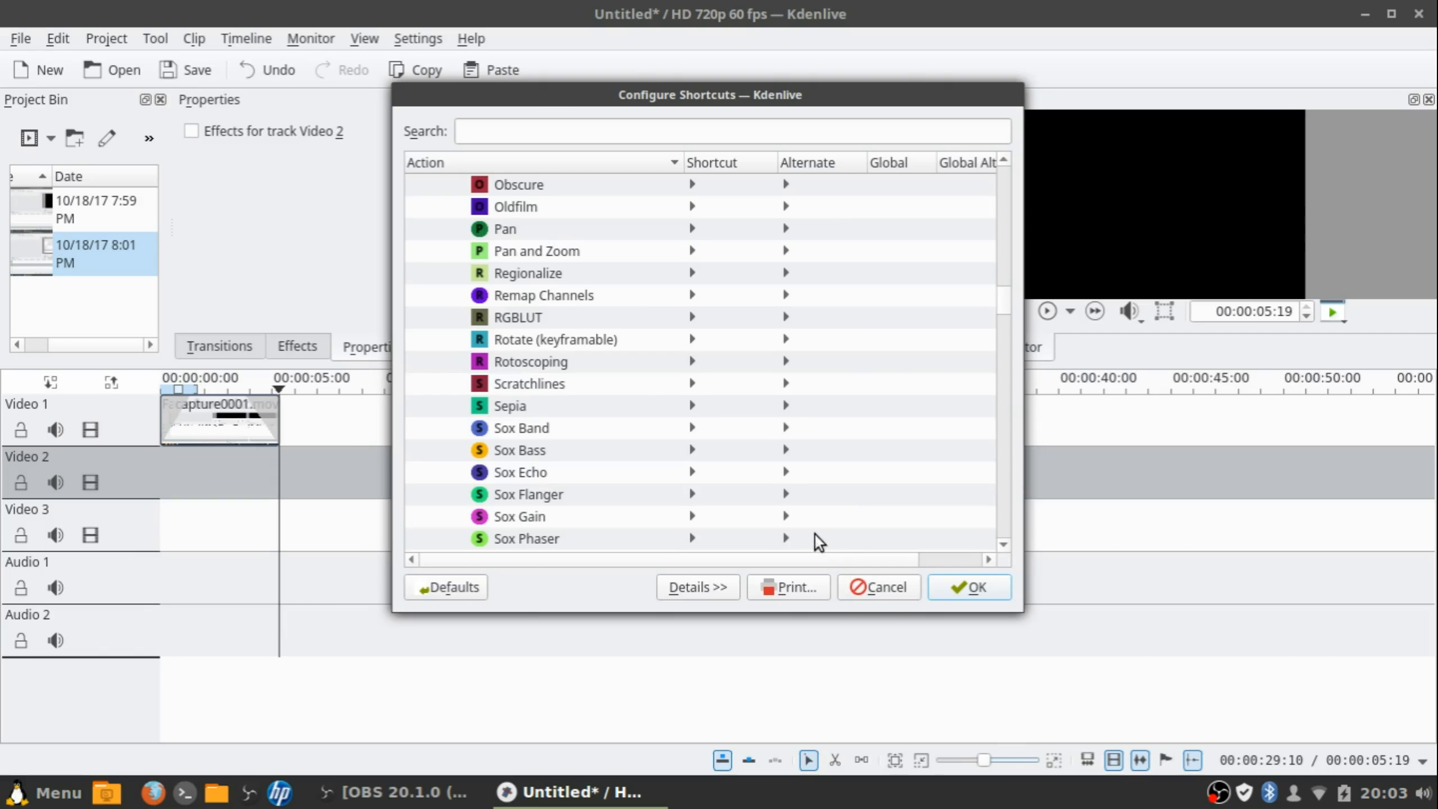
click(877, 587)
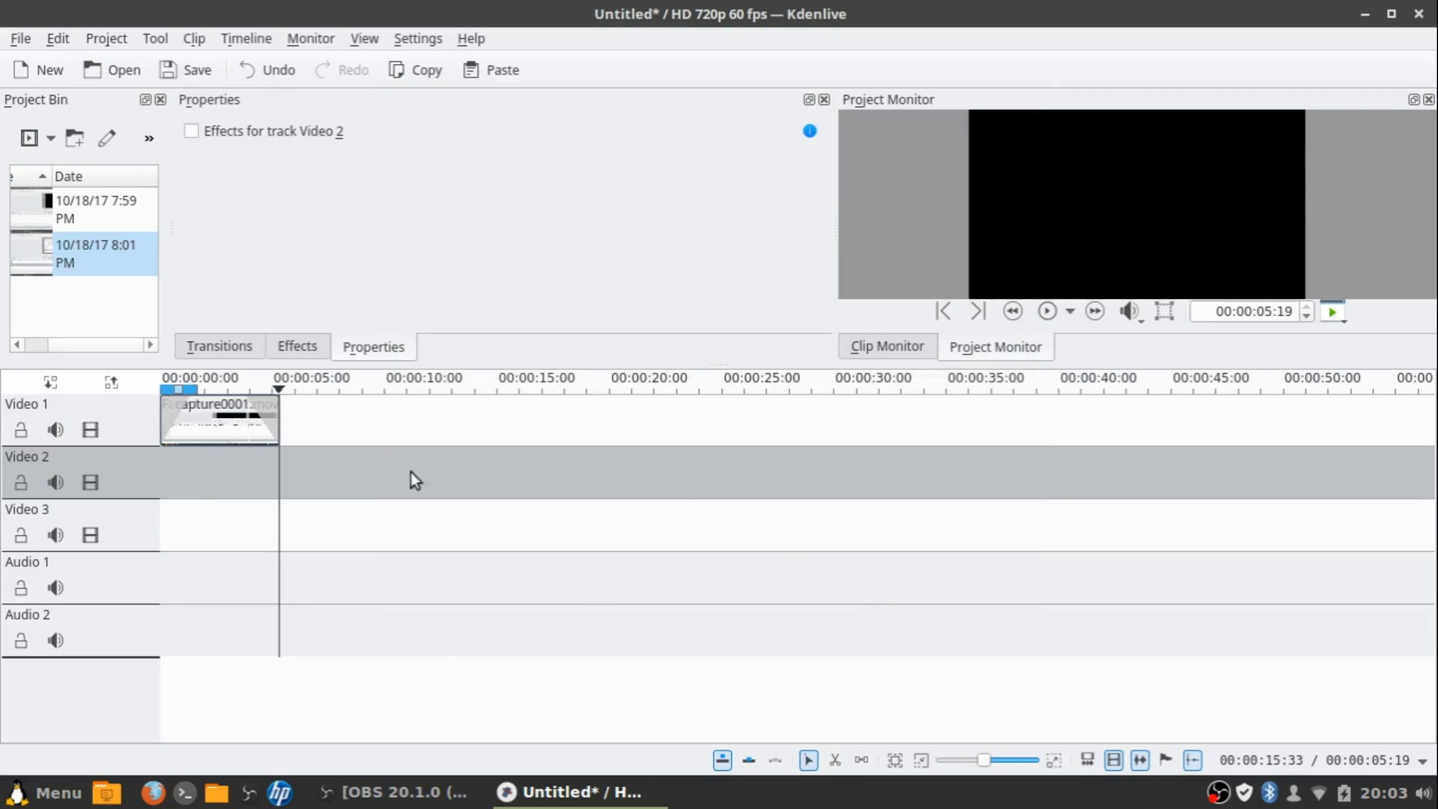
Play the project from its start and stop playback at 00:00:01:30
click(163, 455)
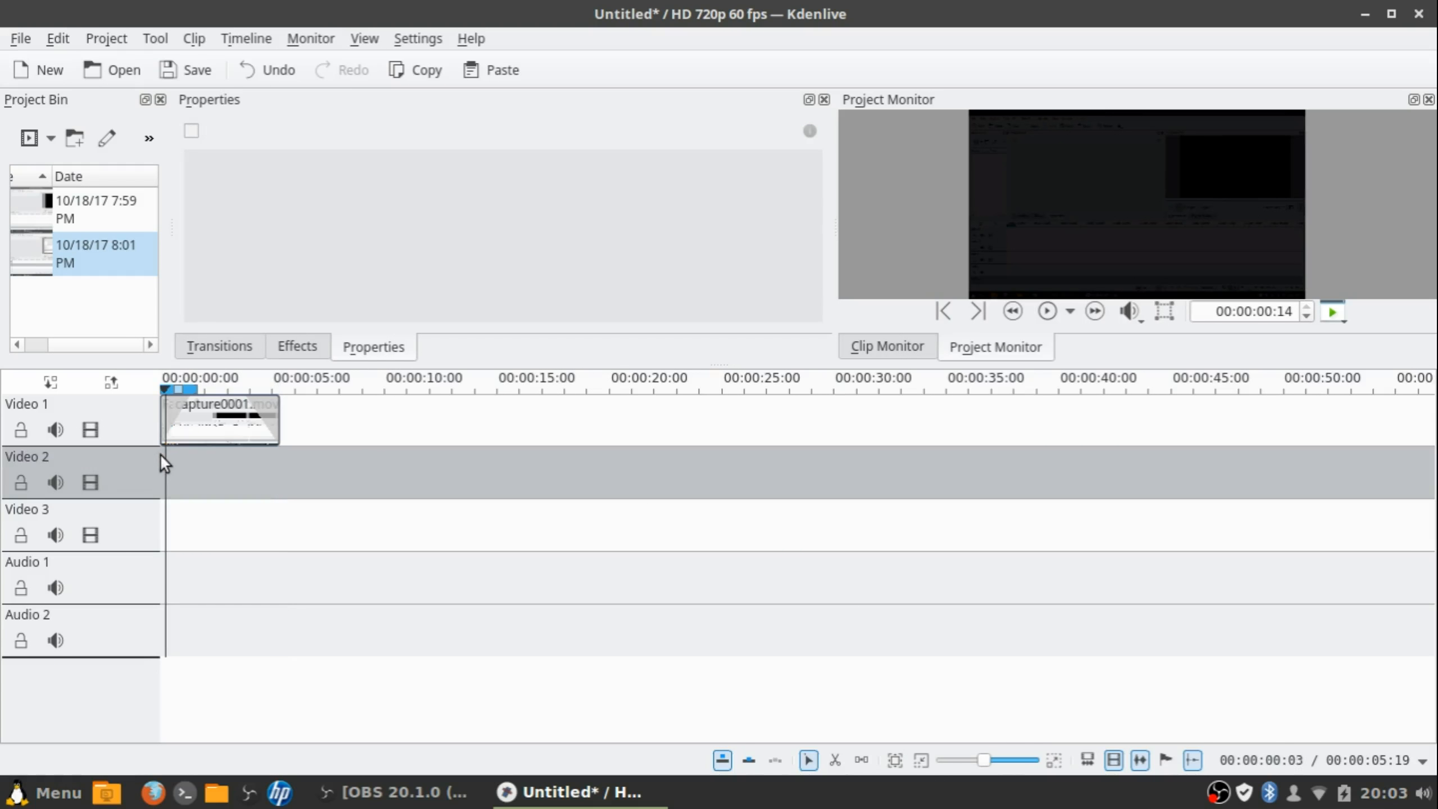
click(1038, 322)
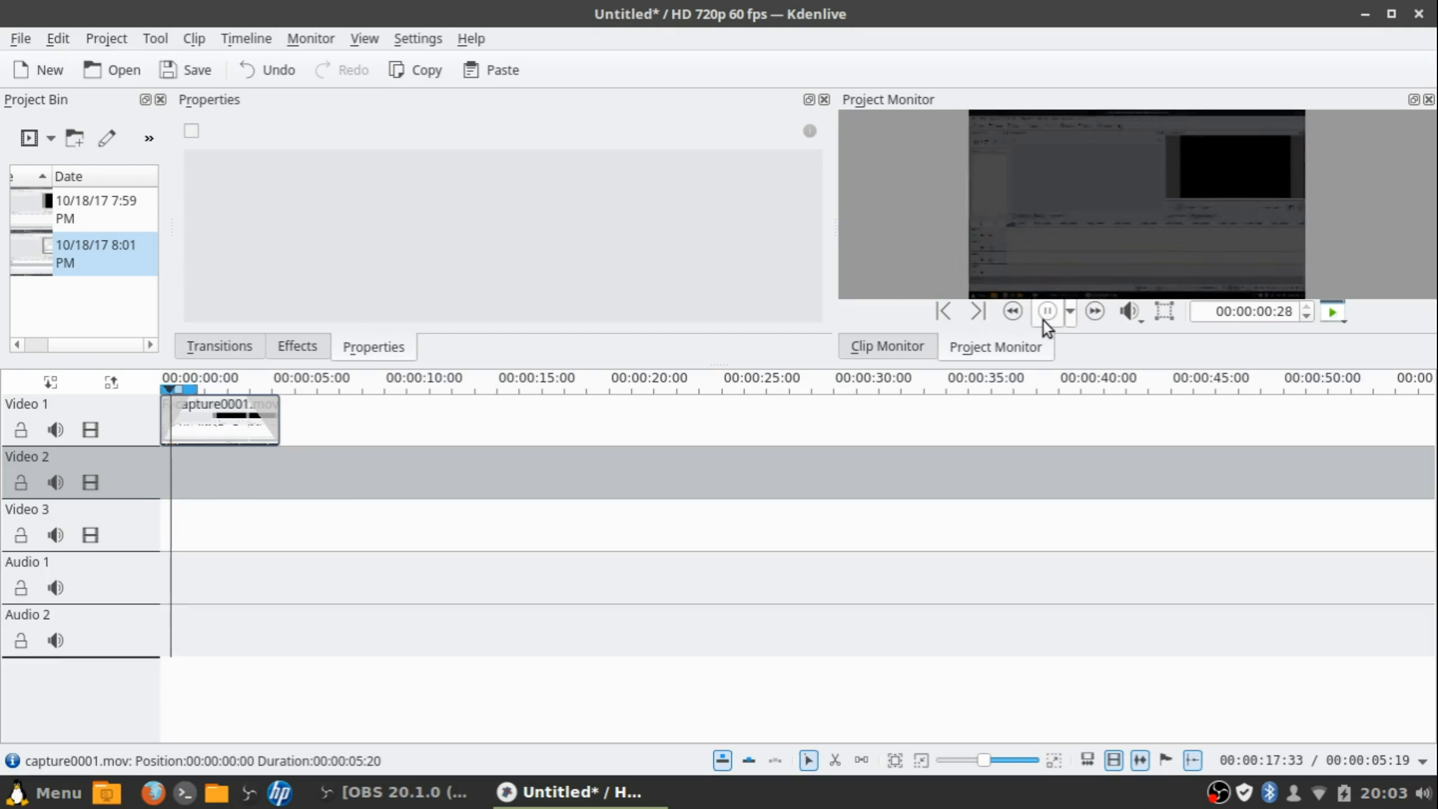
click(1049, 319)
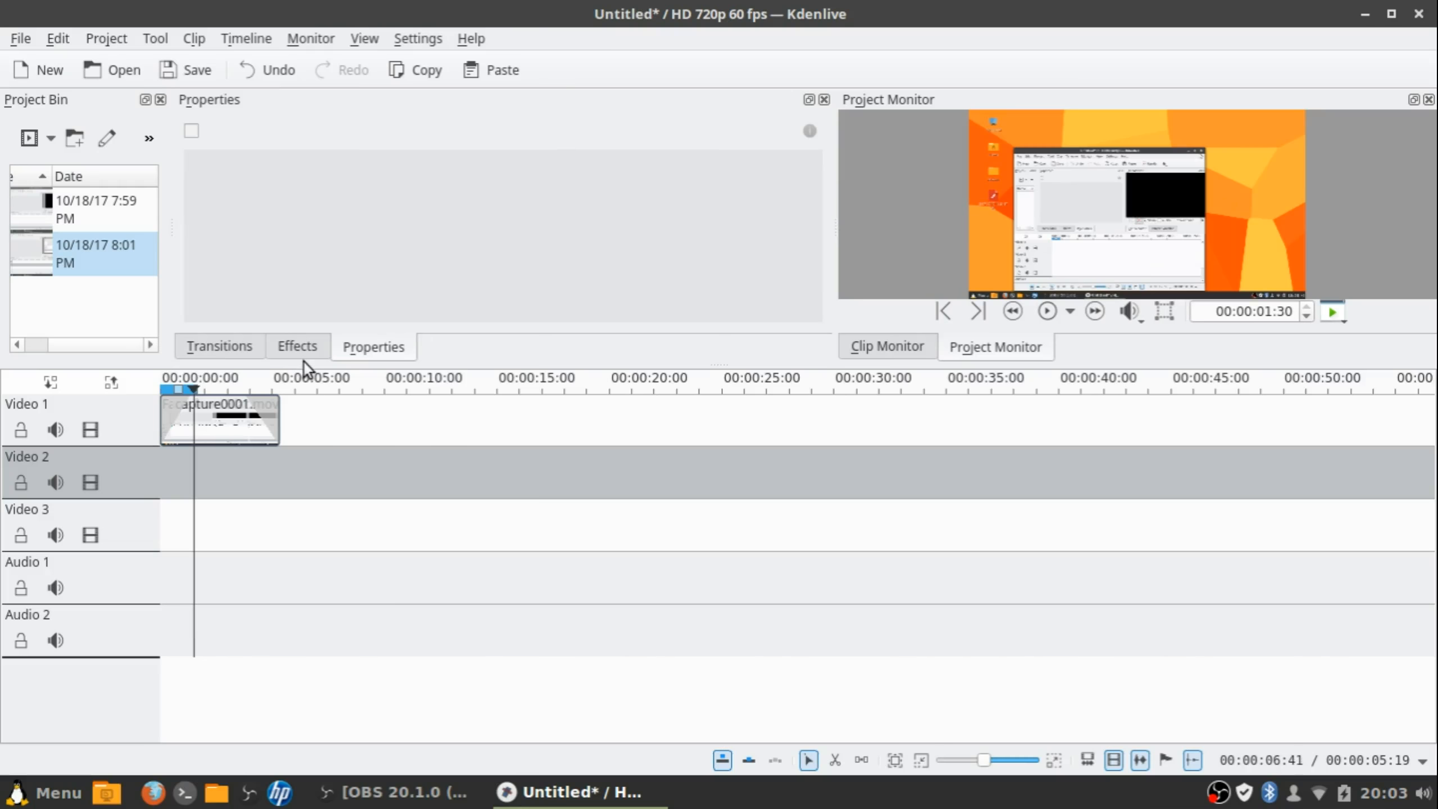
click(299, 344)
Apply the Pan and Zoom effect to capture0001.mov and expand its settings panel
scroll(308, 253, down, 6)
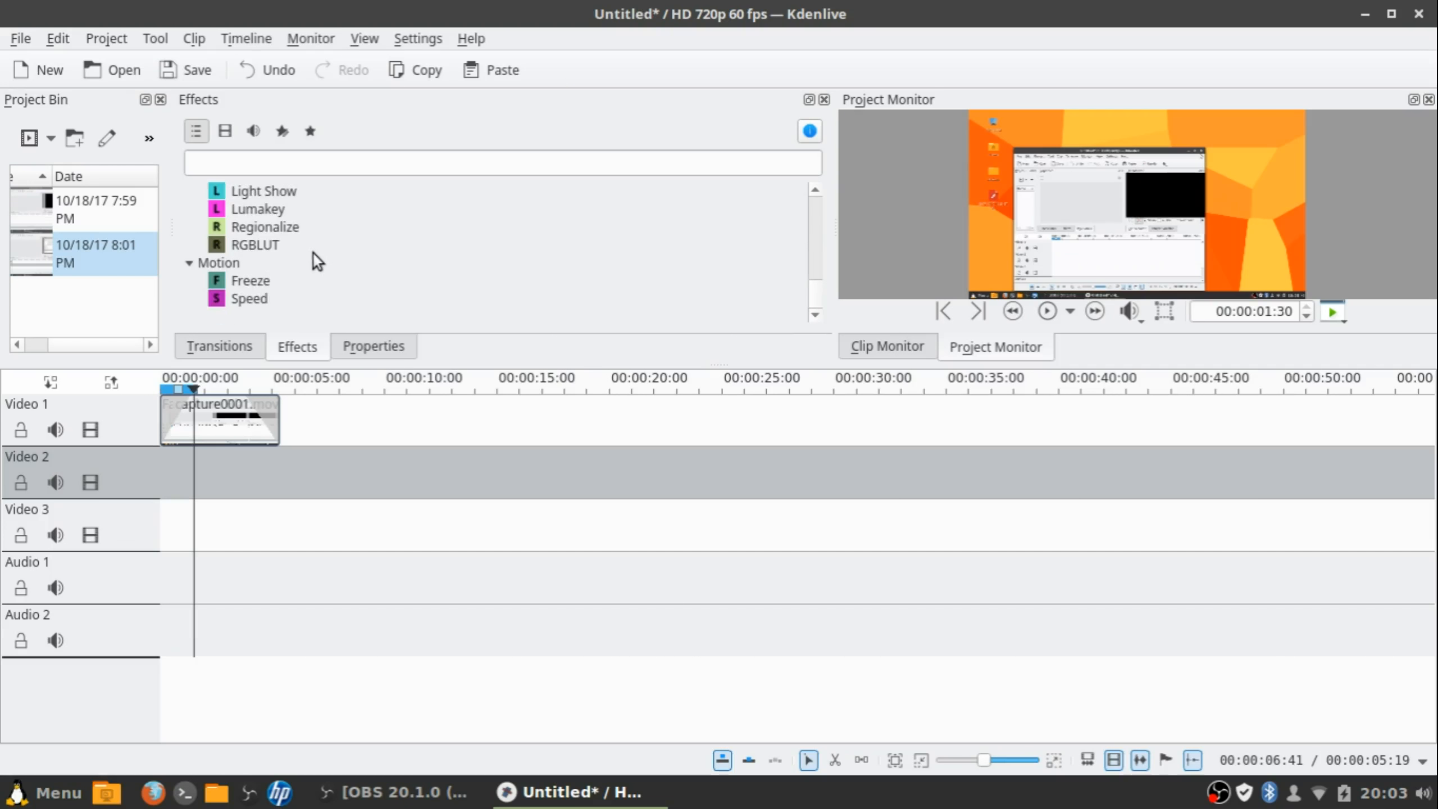
scroll(313, 253, up, 2)
scroll(313, 253, up, 5)
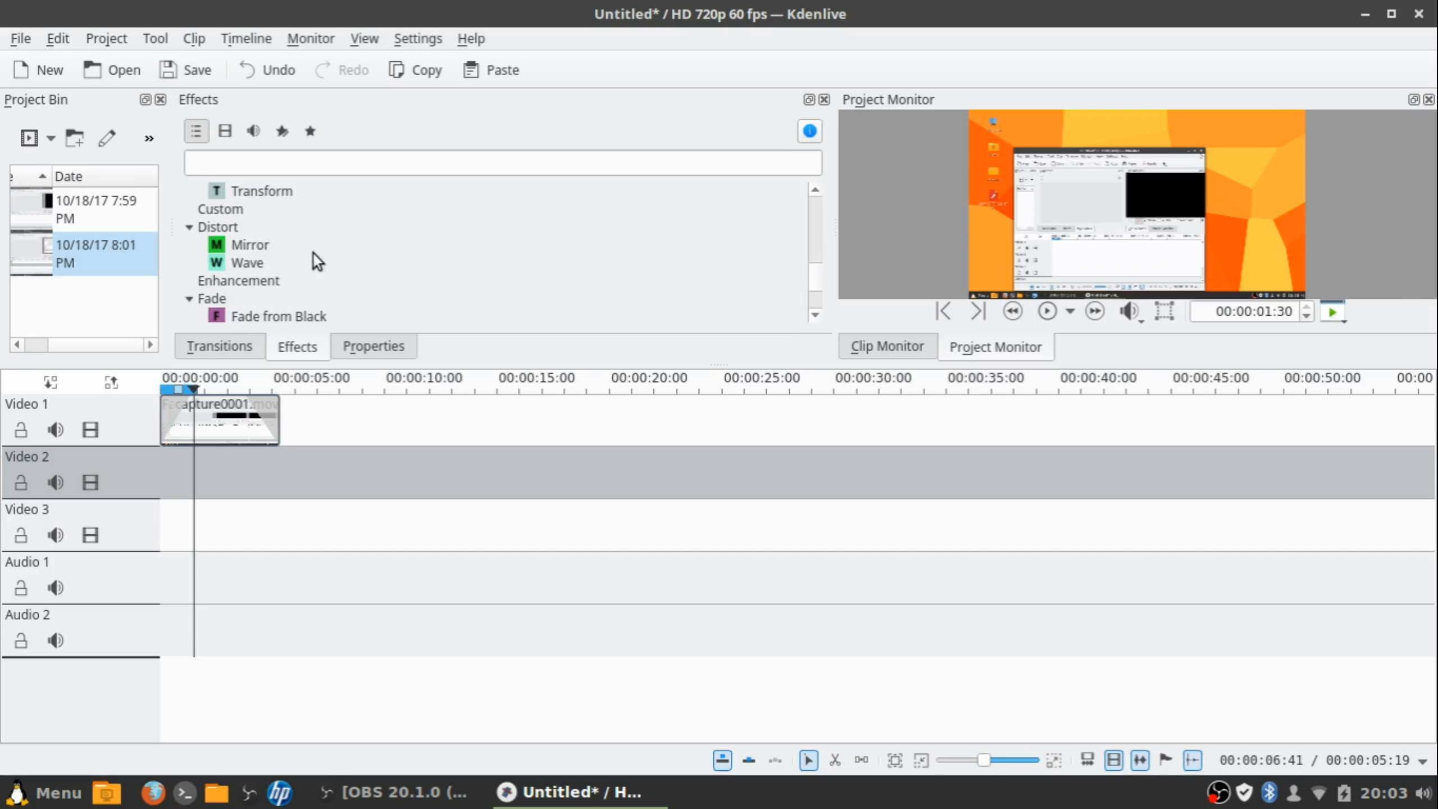
click(314, 251)
drag(288, 250, 245, 416)
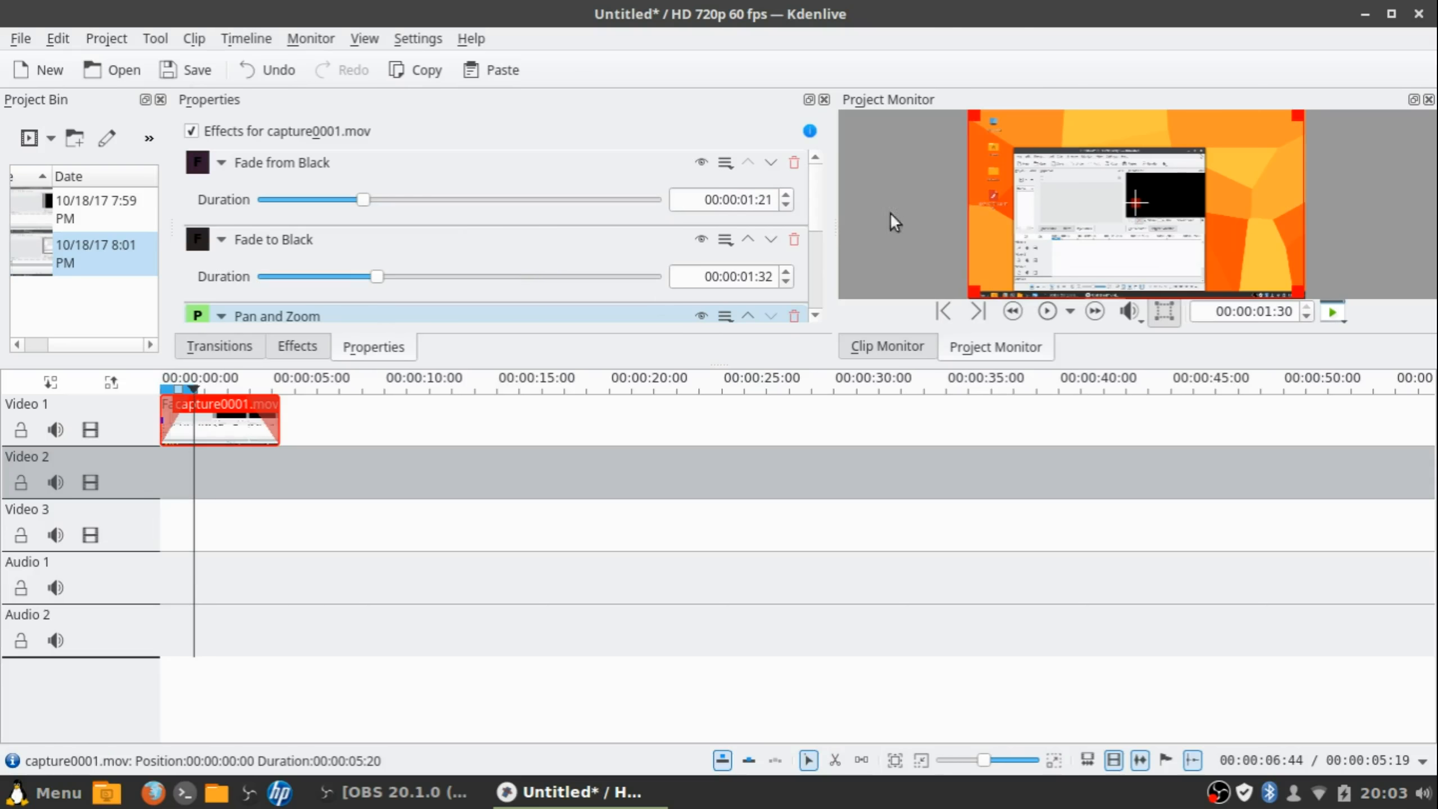
drag(793, 363, 784, 512)
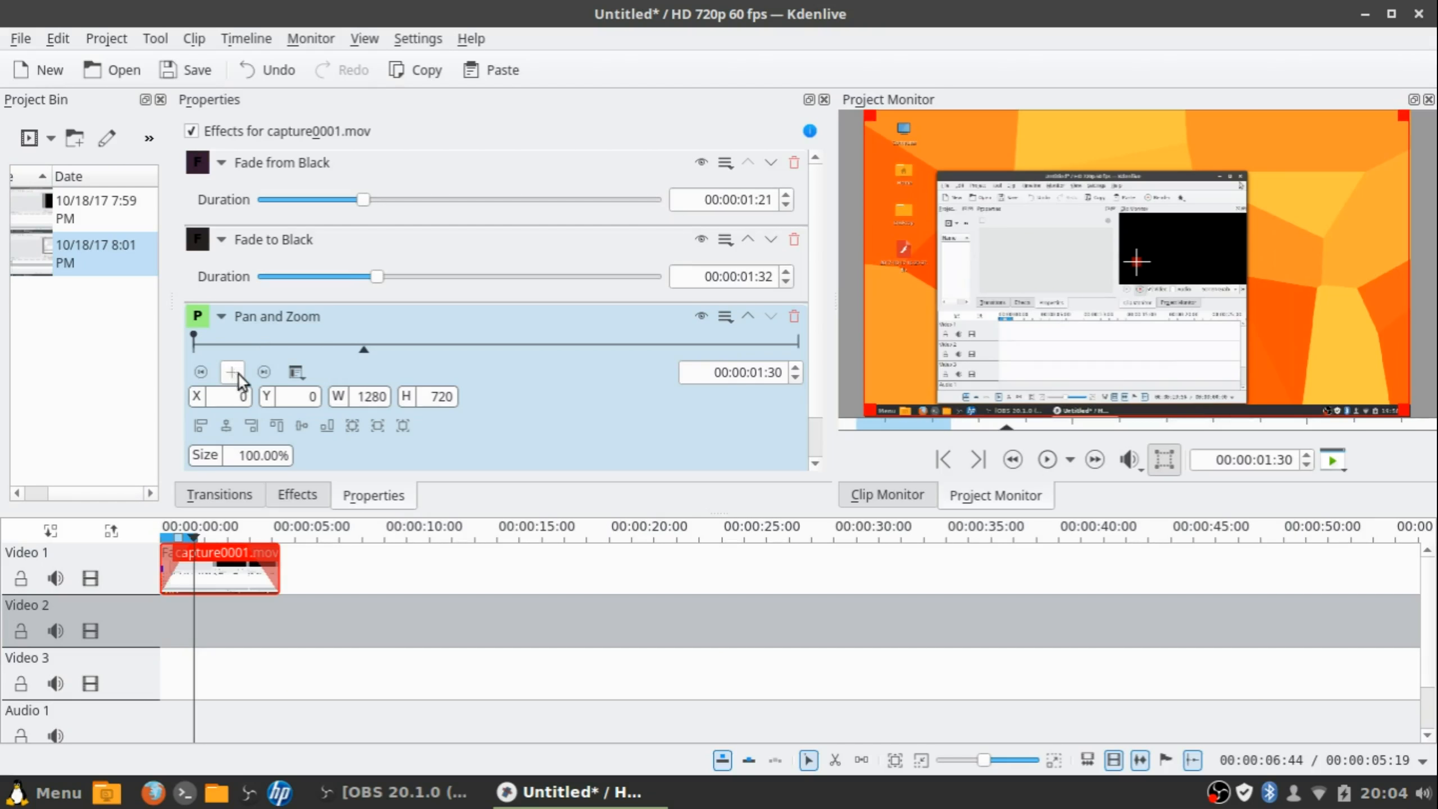
Add a Pan and Zoom keyframe at 00:00:01:30
click(233, 372)
click(193, 341)
click(364, 341)
Enlarge the keyframe's zoom frame to about 205% and reposition it upward
drag(1397, 412, 1404, 524)
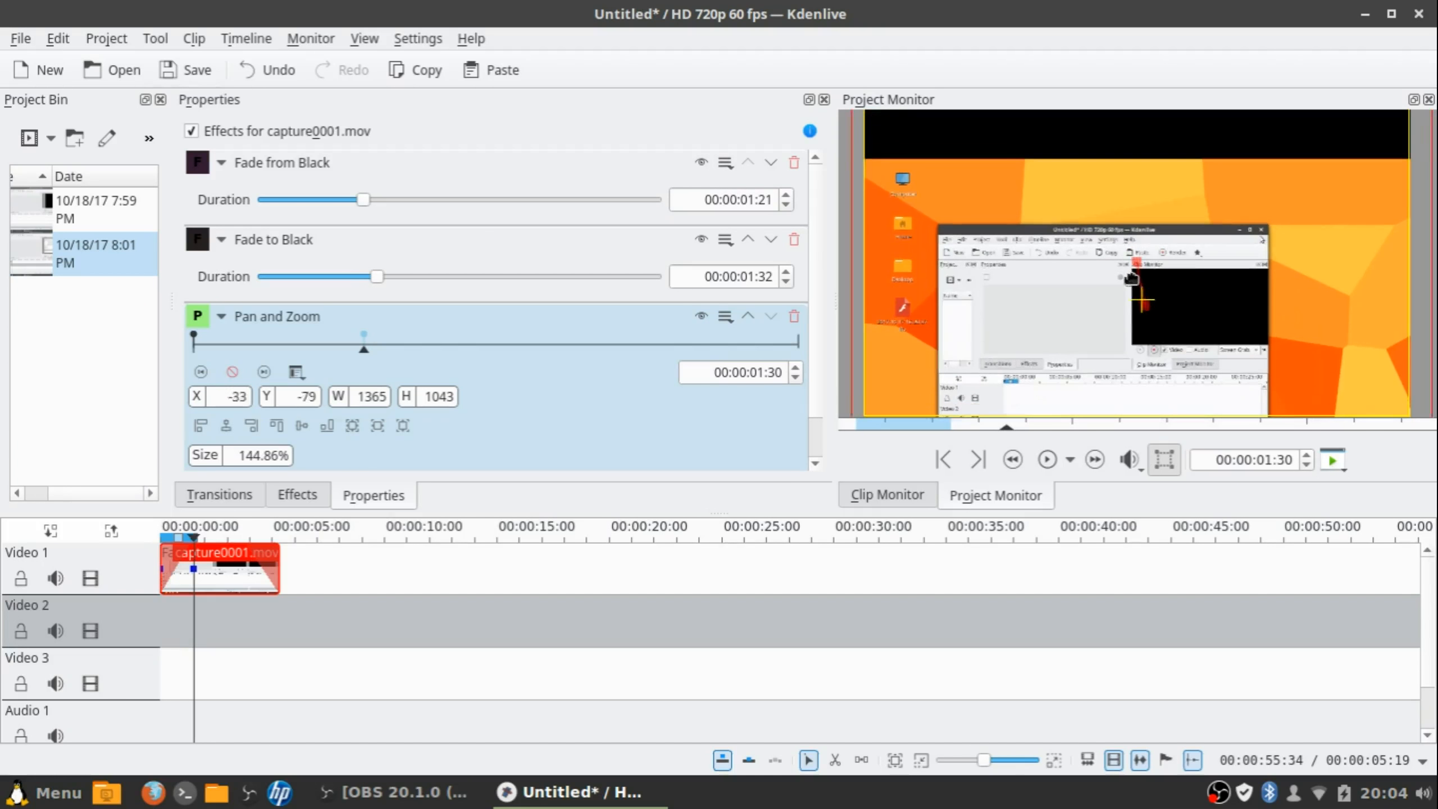
drag(1132, 277, 1160, 202)
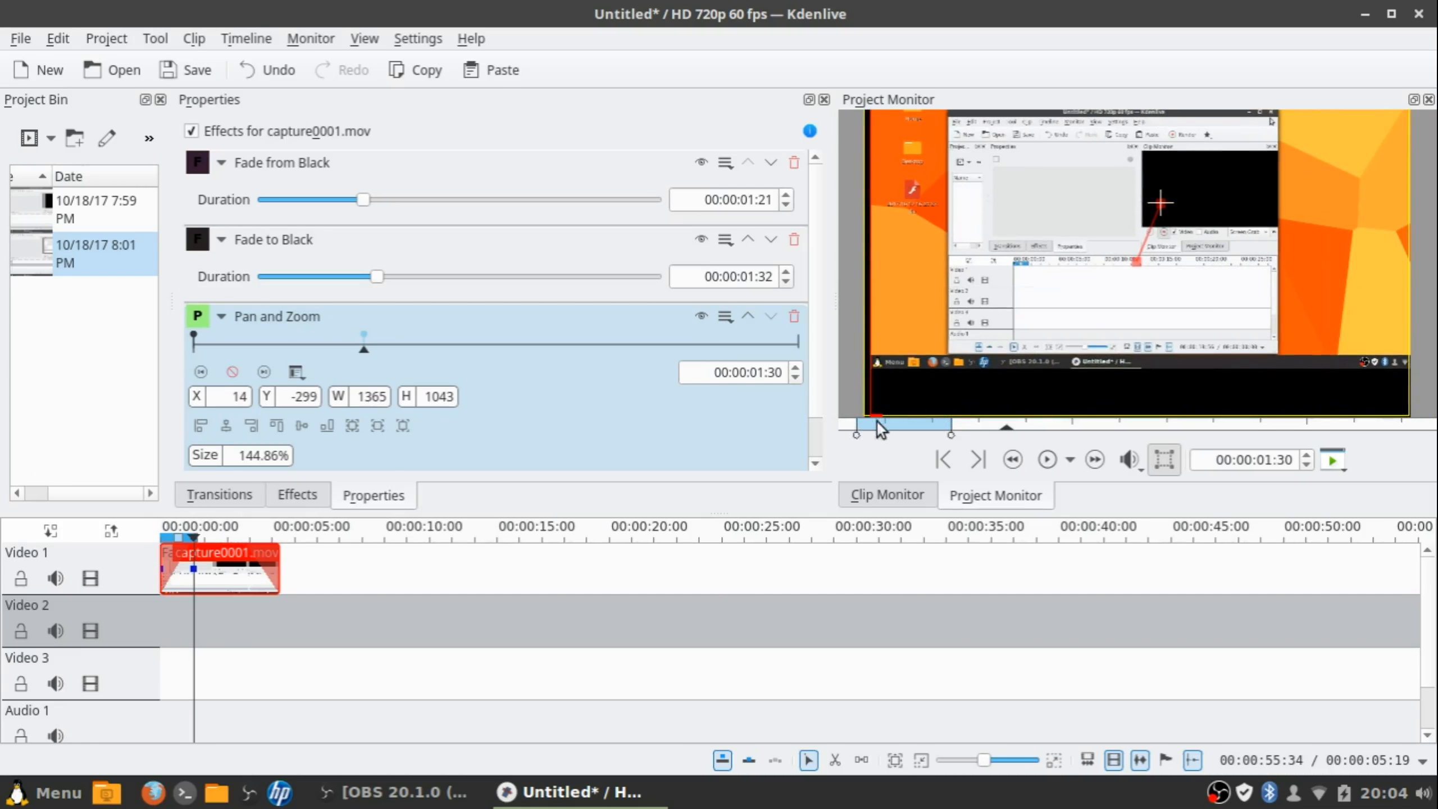
drag(877, 429, 583, 601)
drag(1008, 289, 1224, 275)
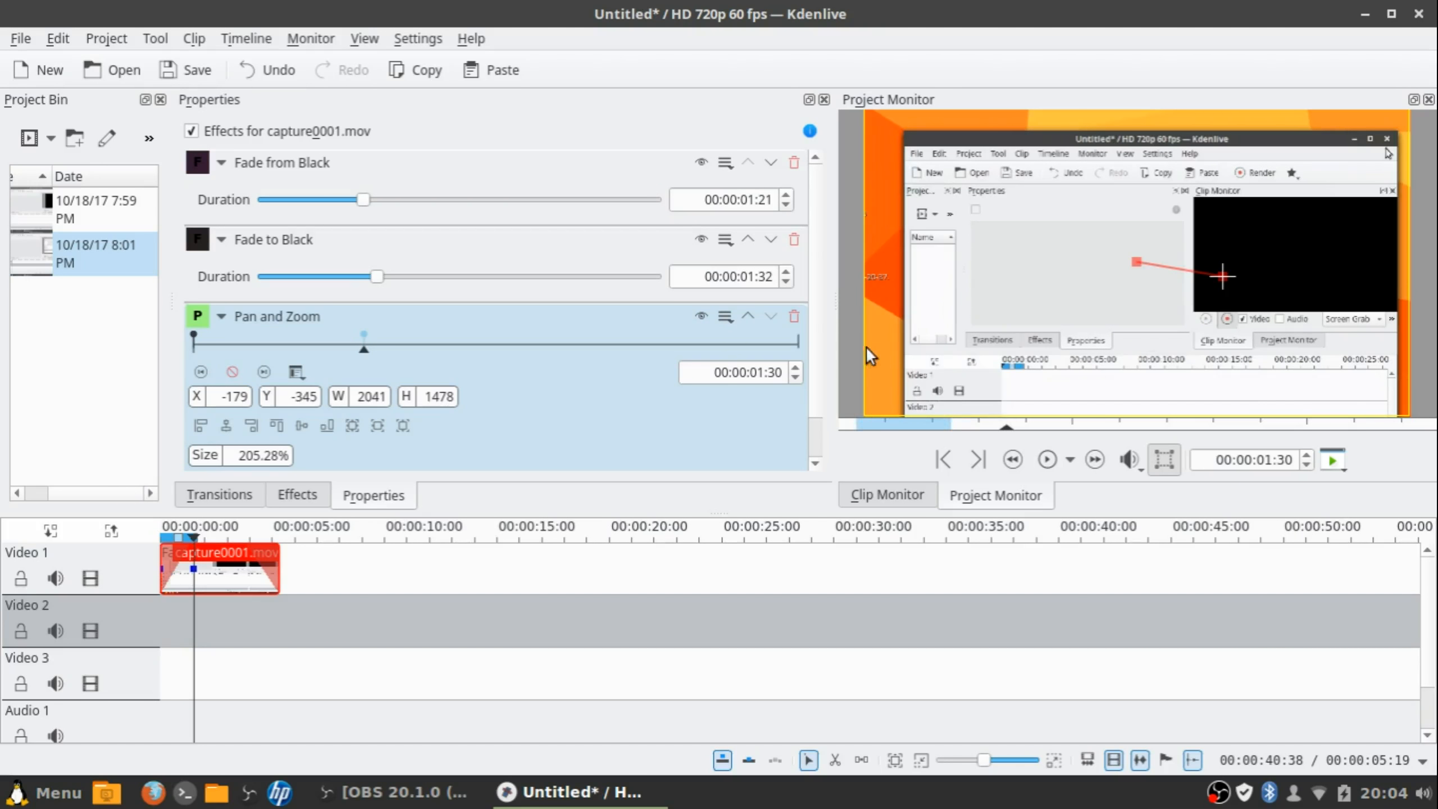
drag(822, 512, 815, 479)
Undo the start-frame nudge, then add a keyframe at 00:00:01:02 with an enlarged zoom frame
key(Home)
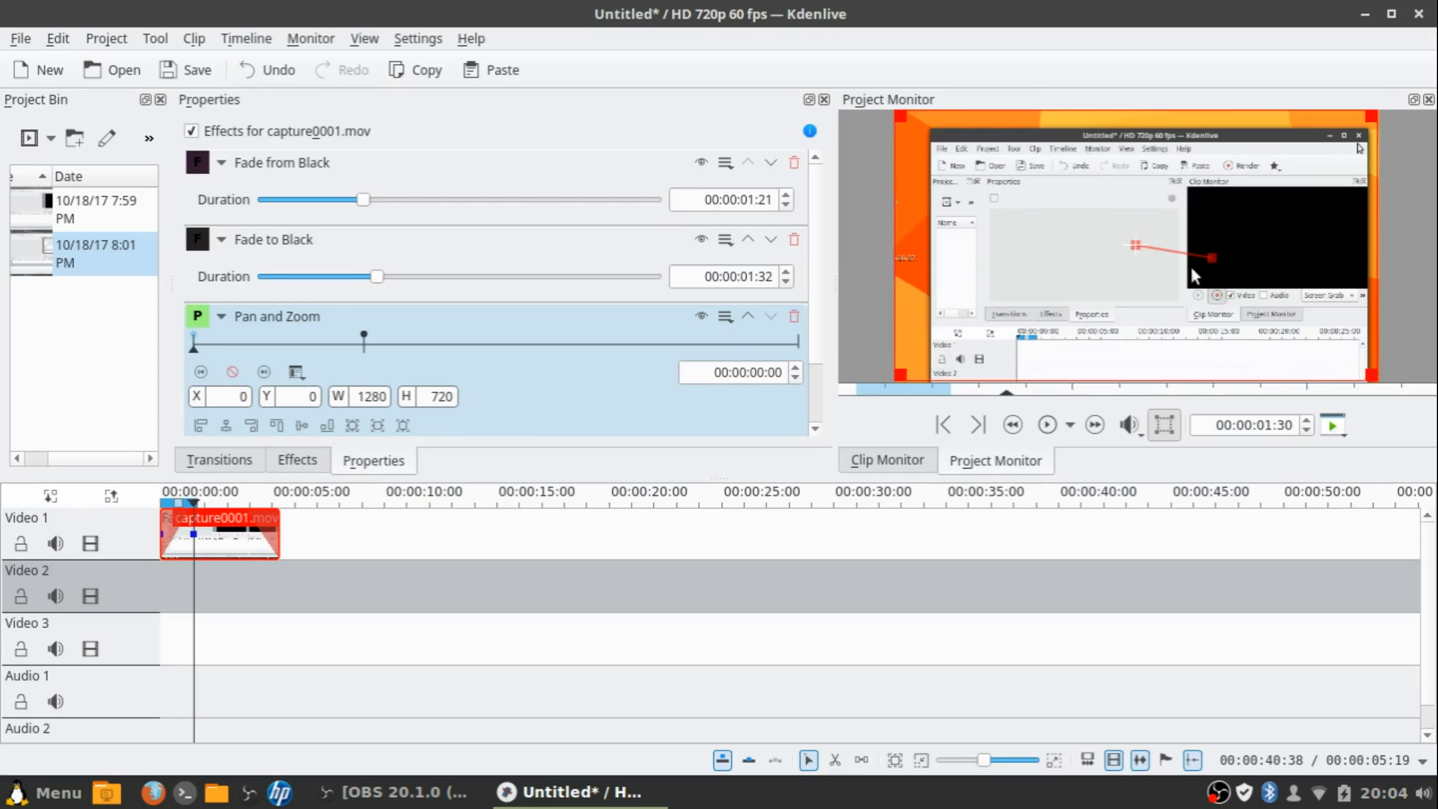
mouse_move(1134, 243)
mouse_down()
mouse_move(1166, 264)
mouse_move(1098, 233)
mouse_move(1137, 248)
mouse_up()
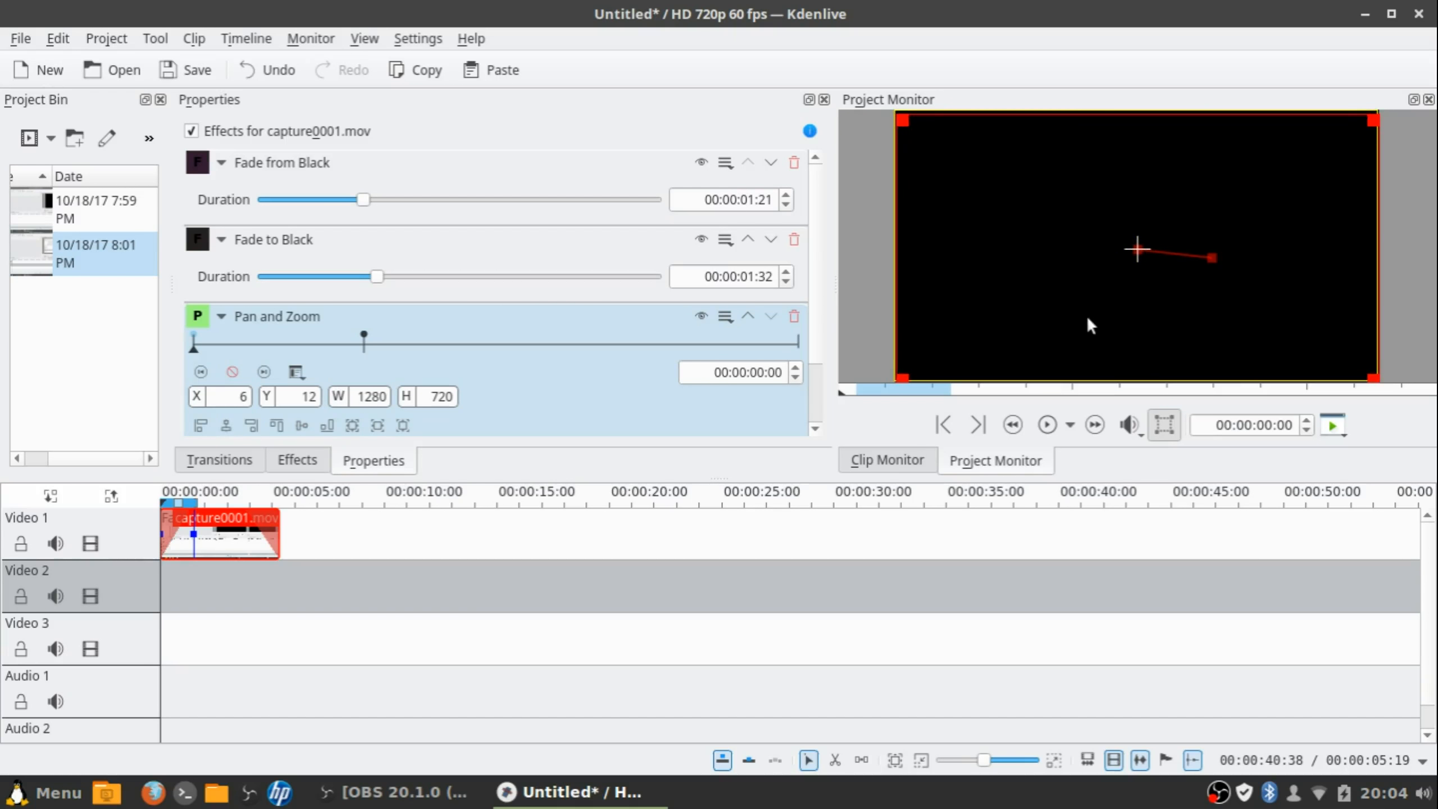
key(ctrl+z)
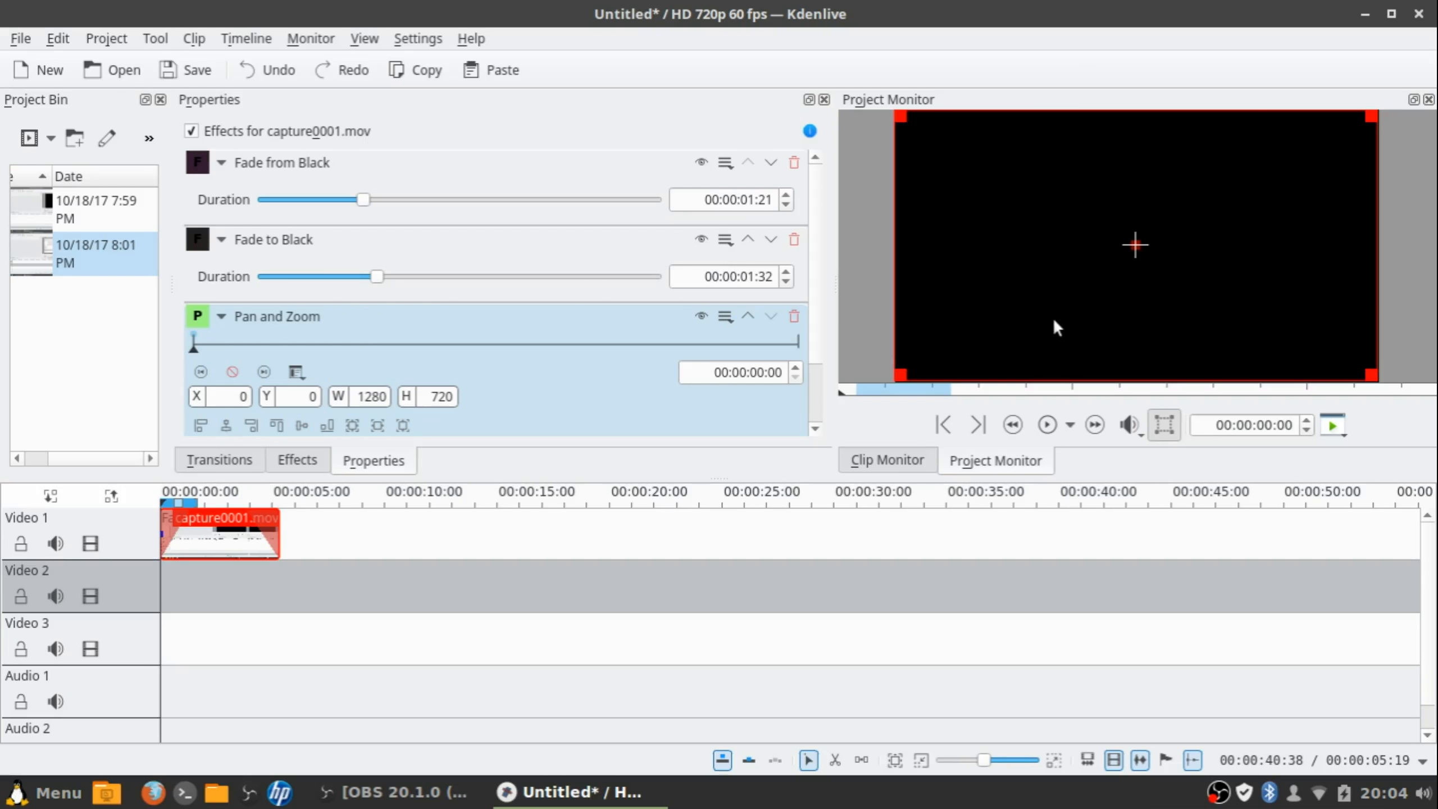
drag(281, 347, 313, 346)
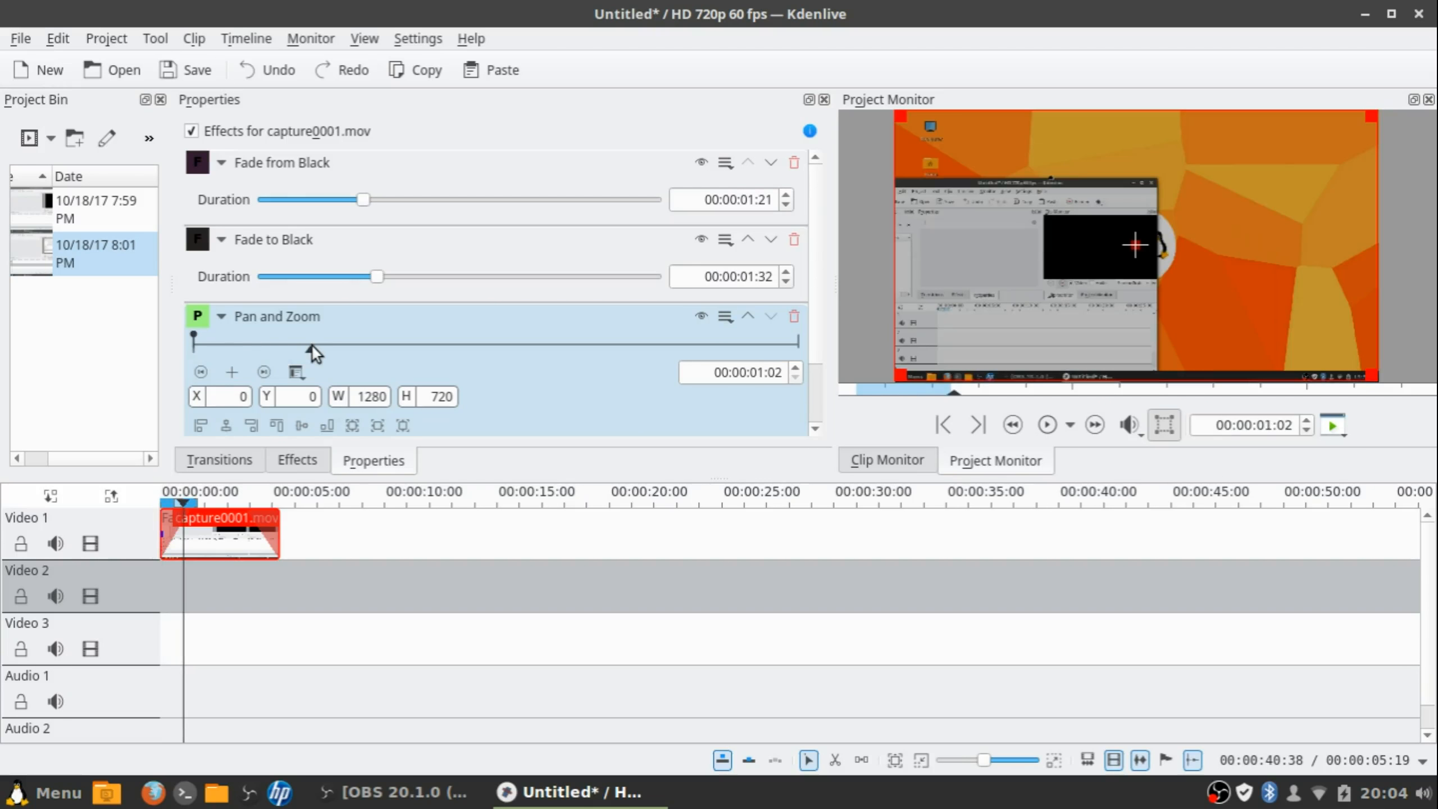
click(233, 373)
drag(1373, 377, 949, 433)
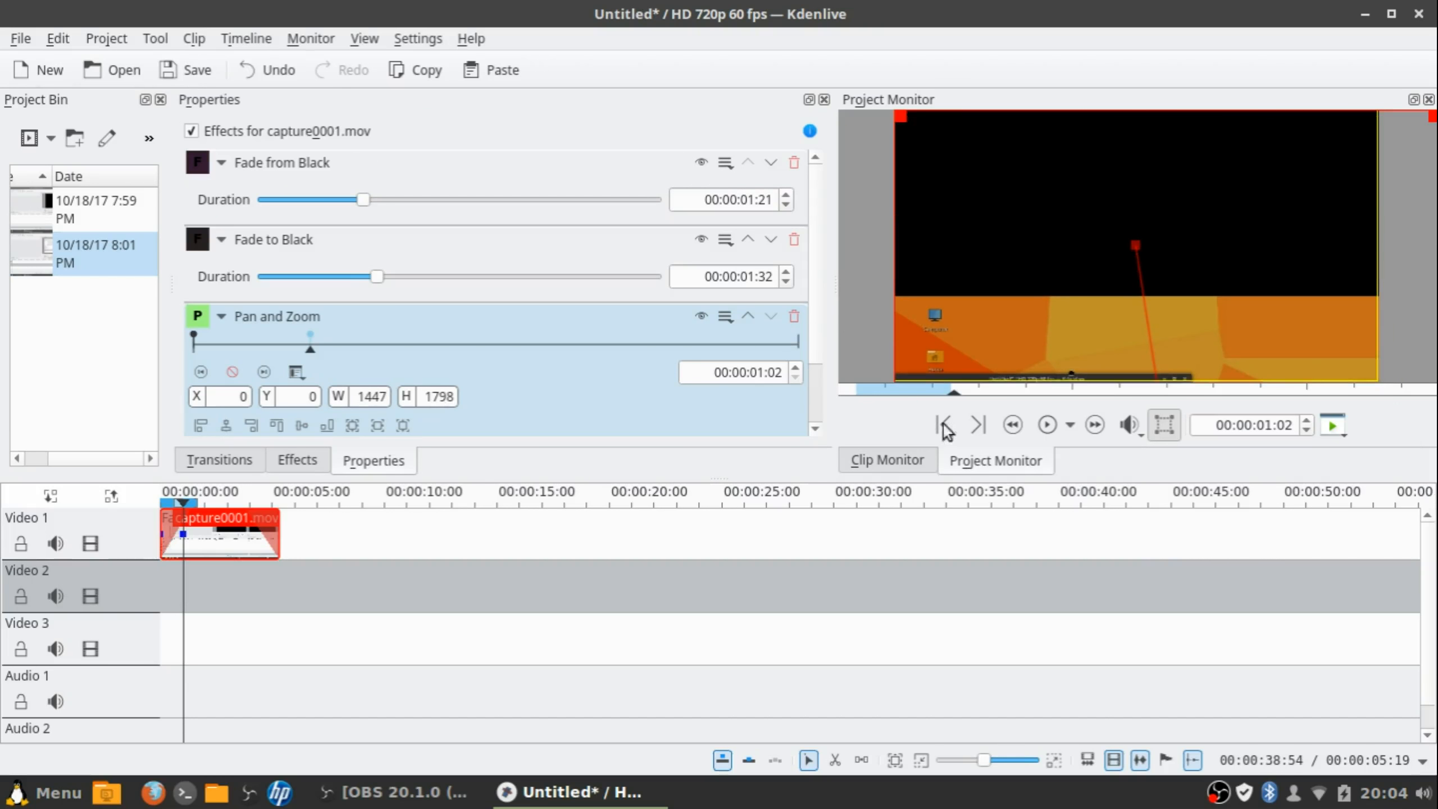
drag(897, 113, 861, 2)
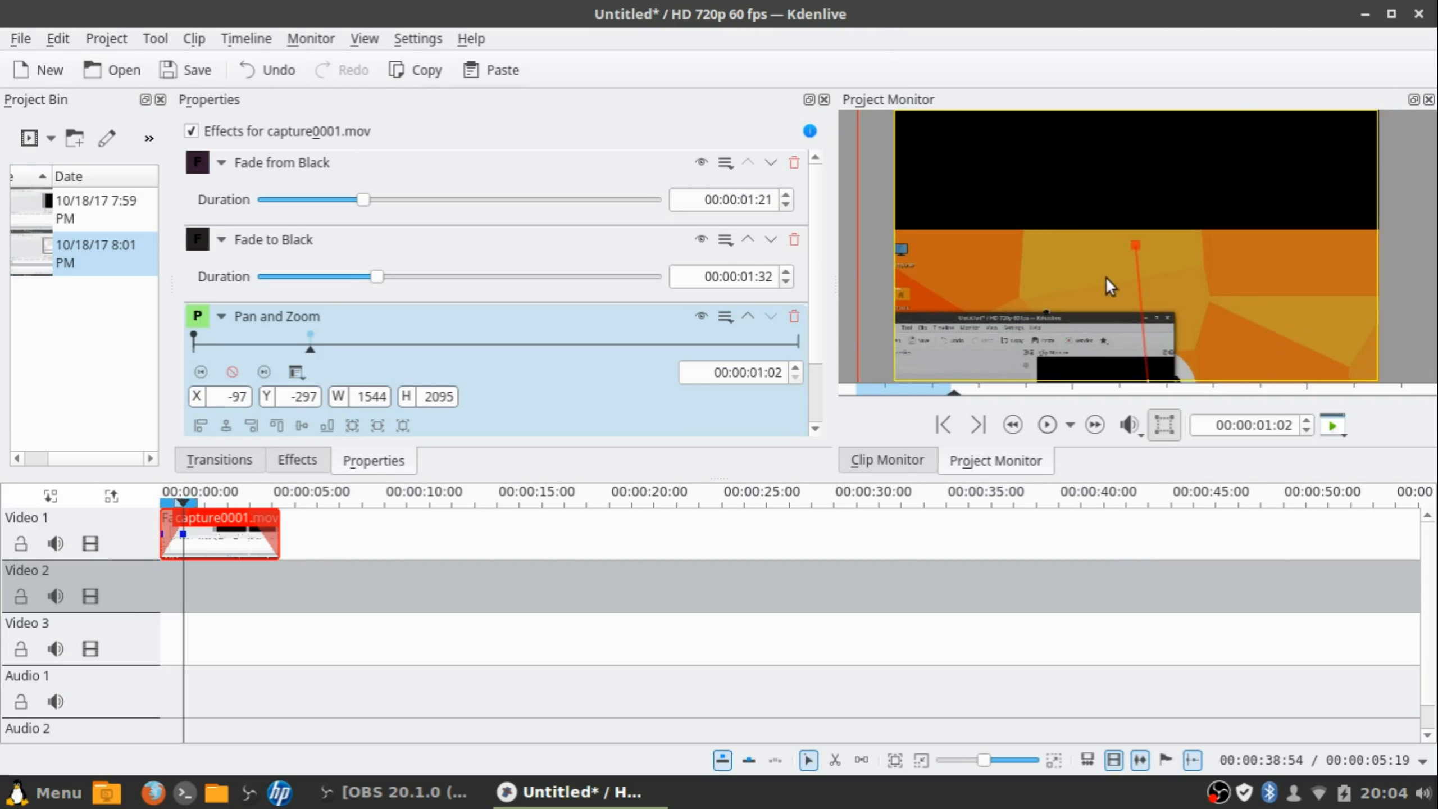
Nudge the starting frame up and left, then return to the 00:00:01:02 keyframe
key(Home)
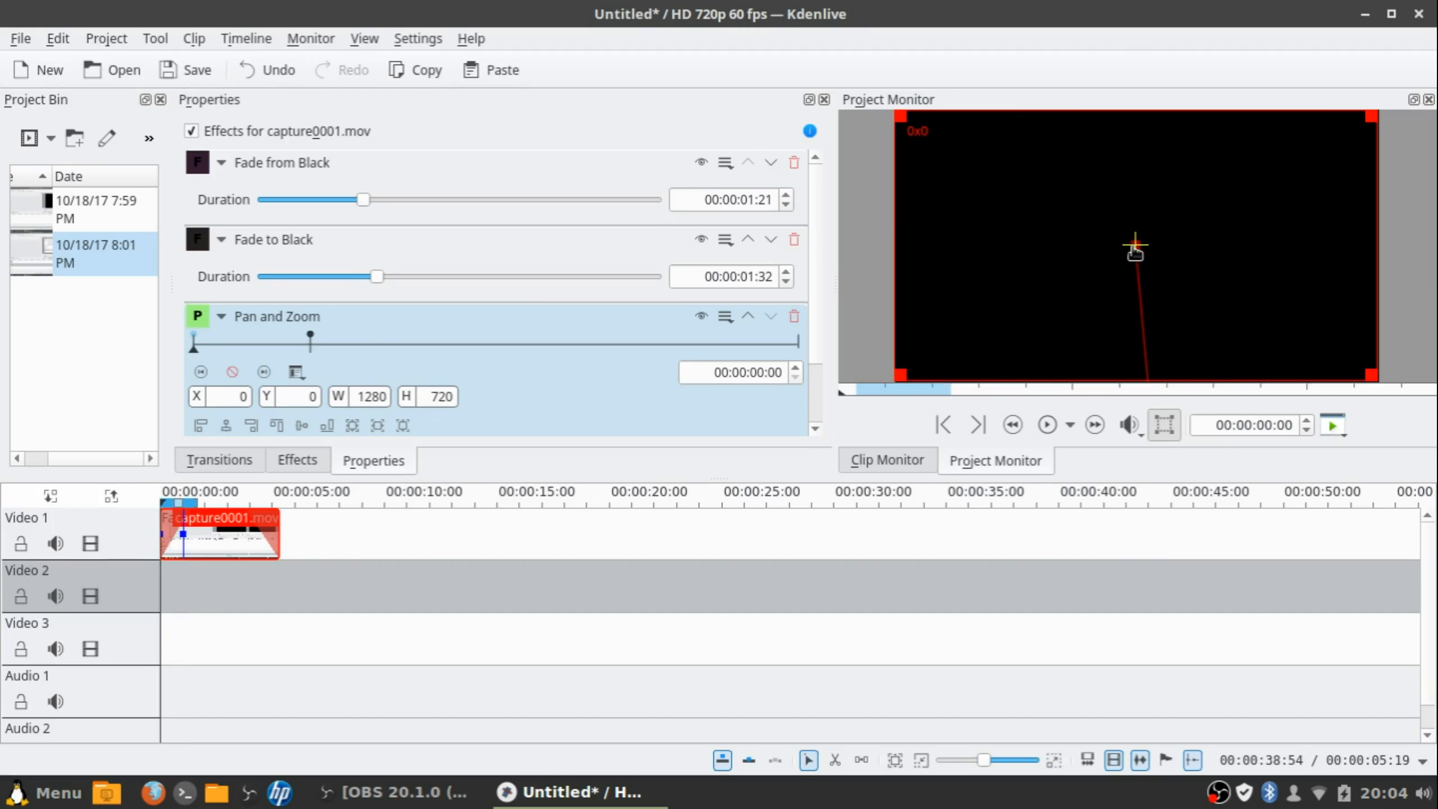
mouse_move(1130, 247)
mouse_down()
mouse_move(1134, 199)
mouse_move(1121, 226)
mouse_up()
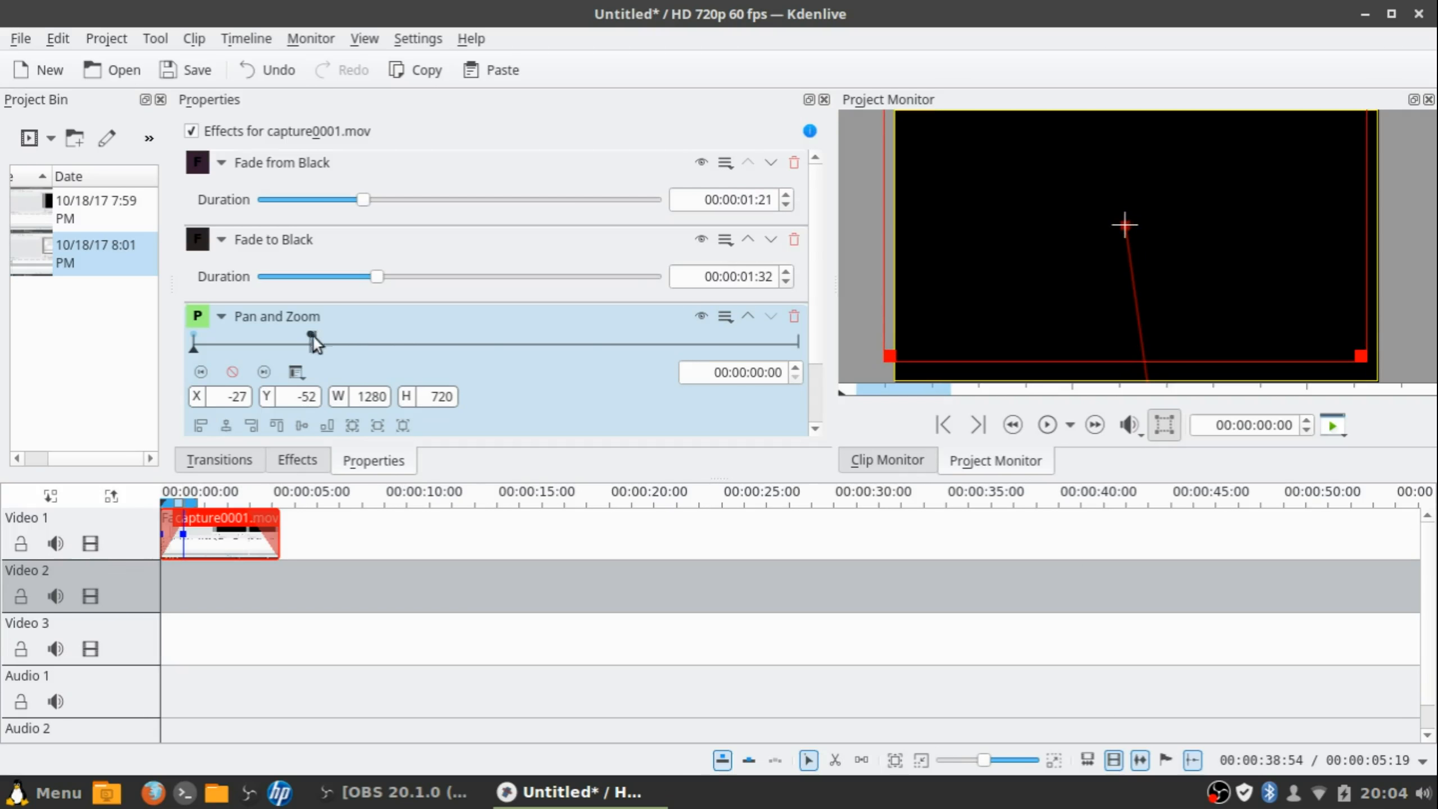
click(311, 336)
click(311, 336)
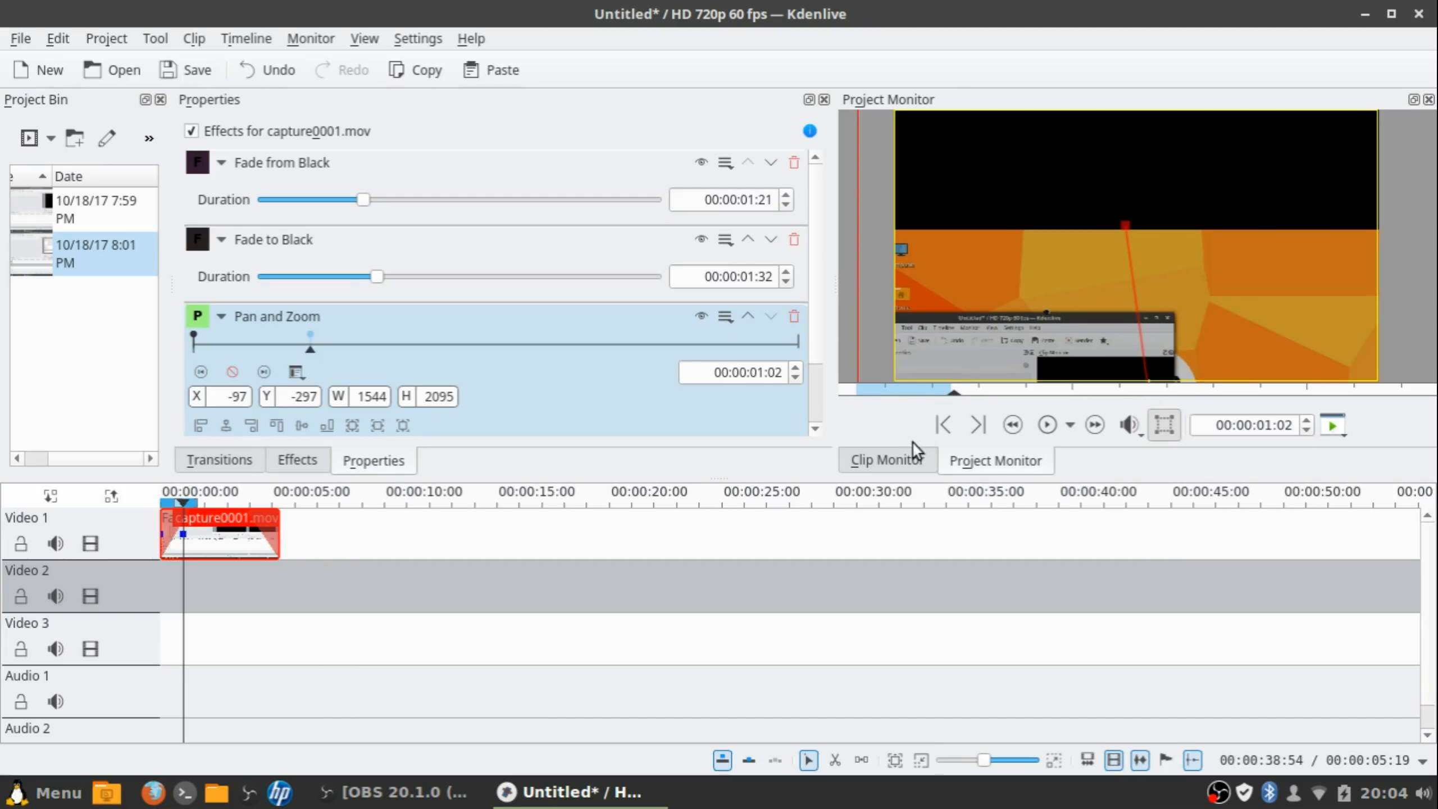
mouse_move(858, 476)
mouse_down()
mouse_move(838, 623)
mouse_move(850, 469)
mouse_up()
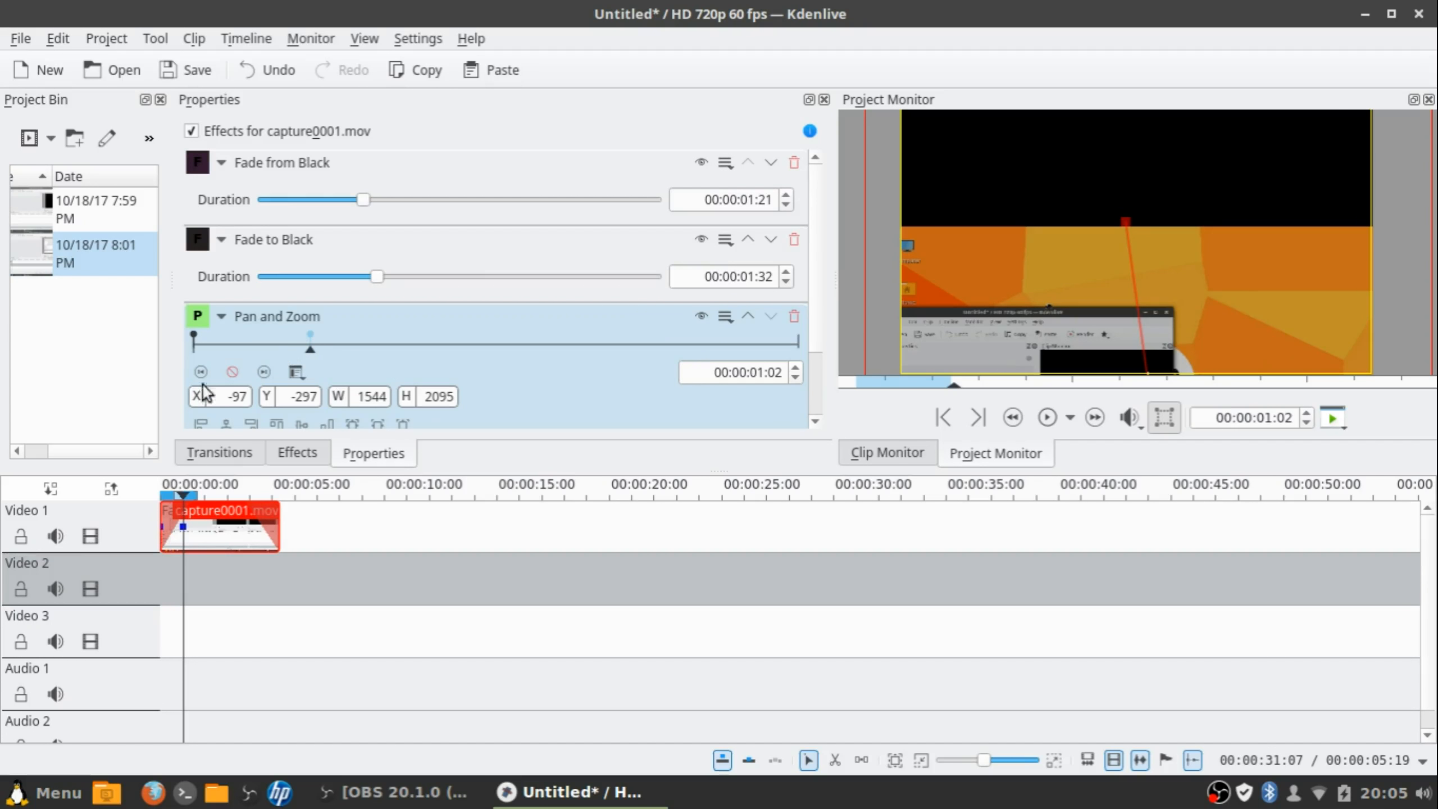
Redraw the 00:00:01:02 zoom frame to 2400×889 at X -934, Y -52
click(231, 373)
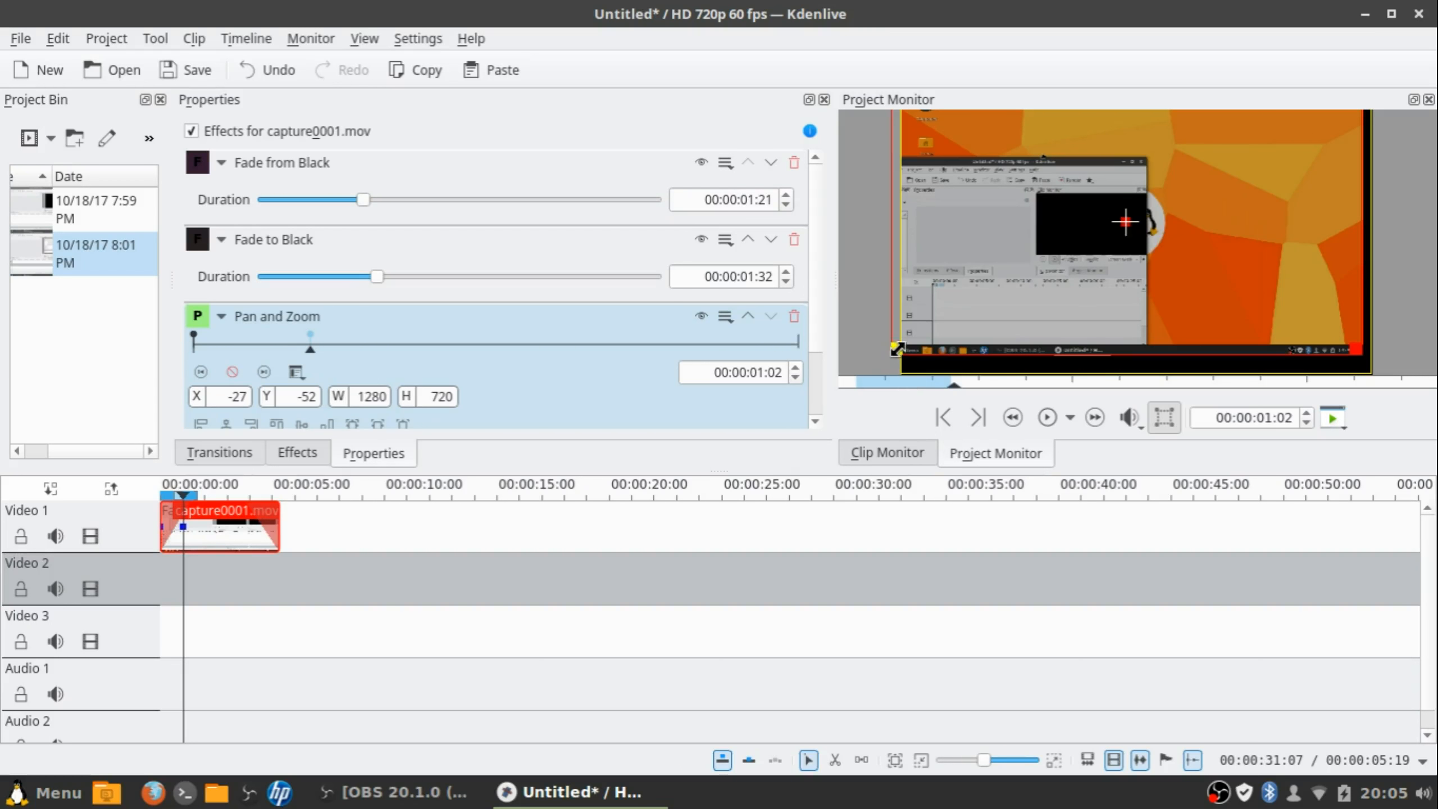
drag(896, 348, 561, 317)
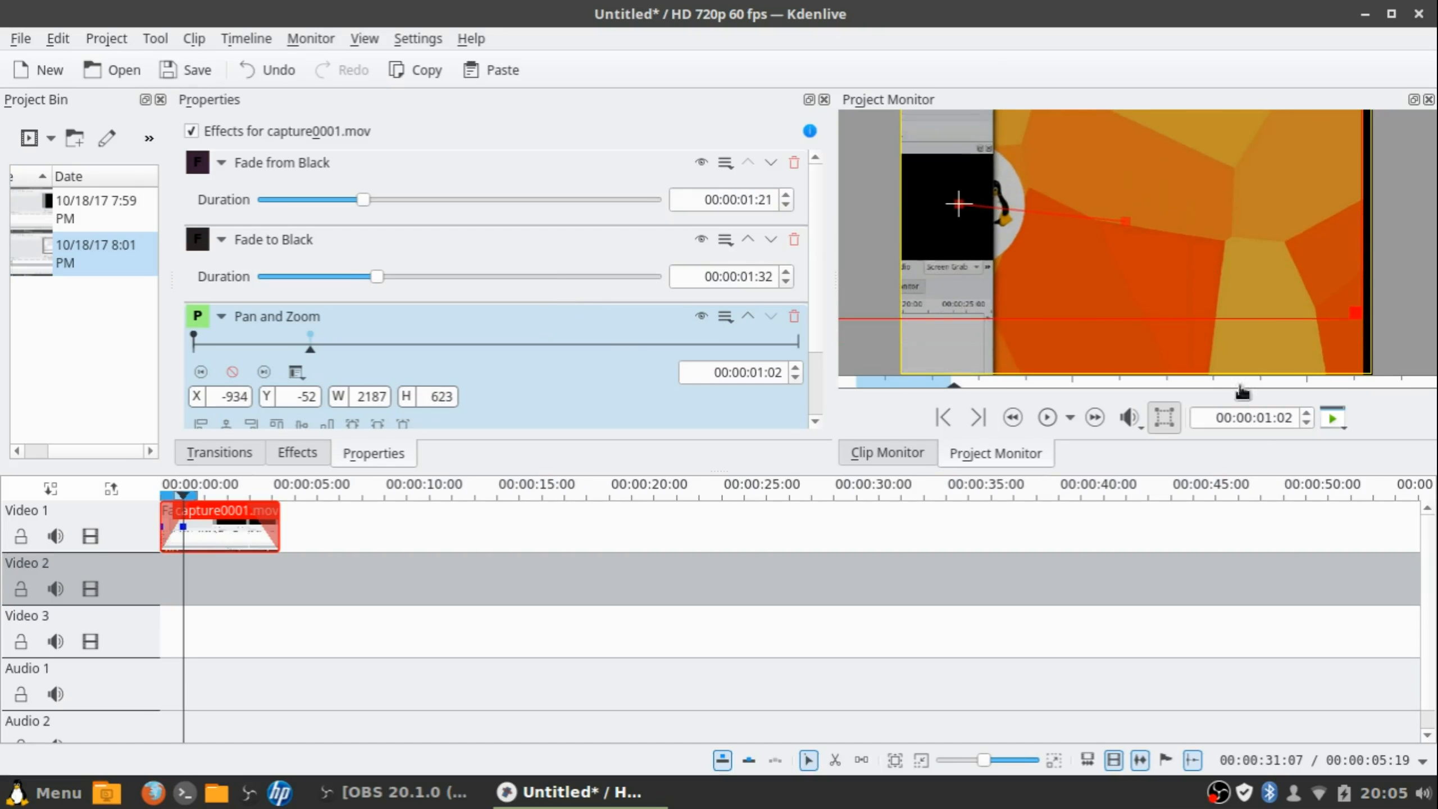
drag(1355, 310, 1431, 415)
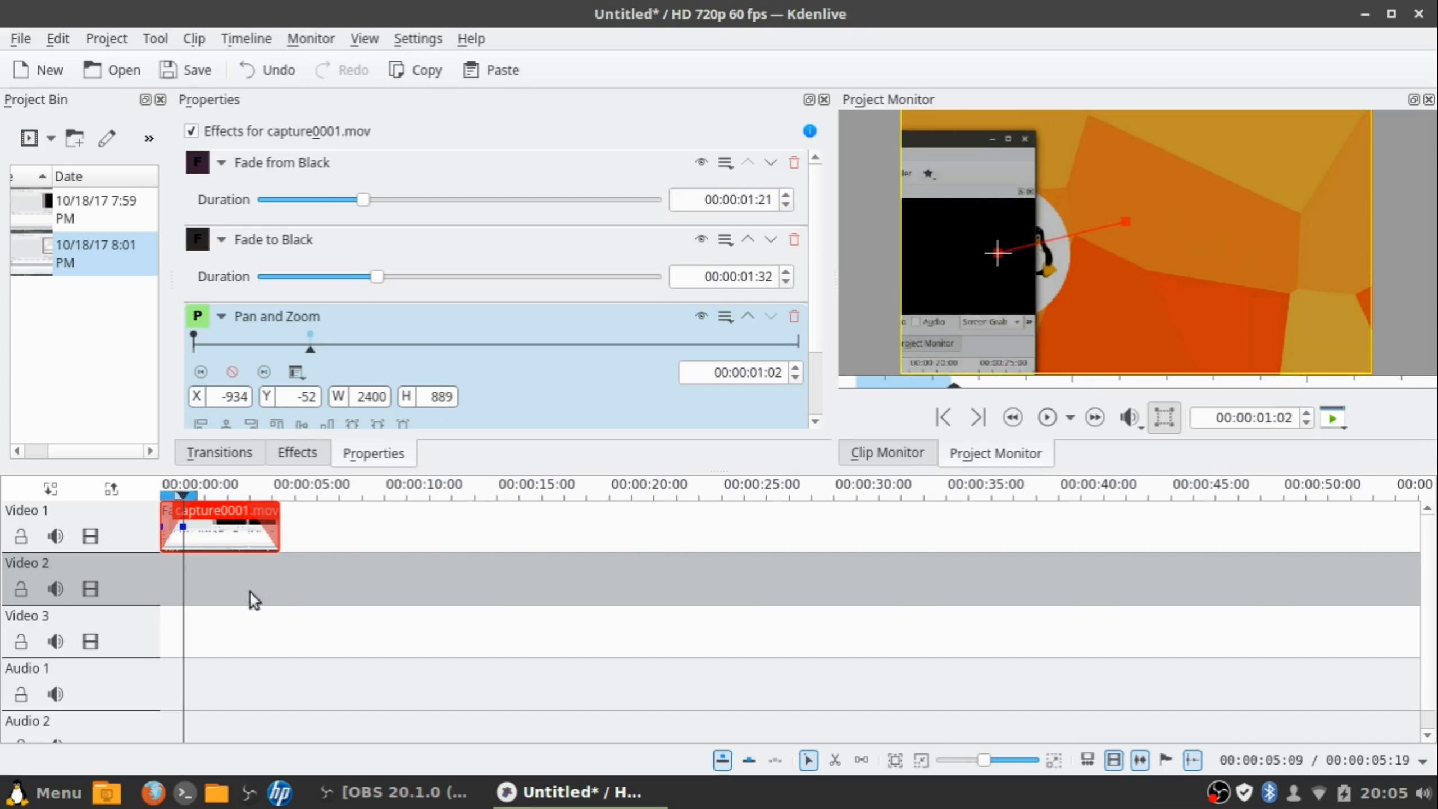
click(160, 566)
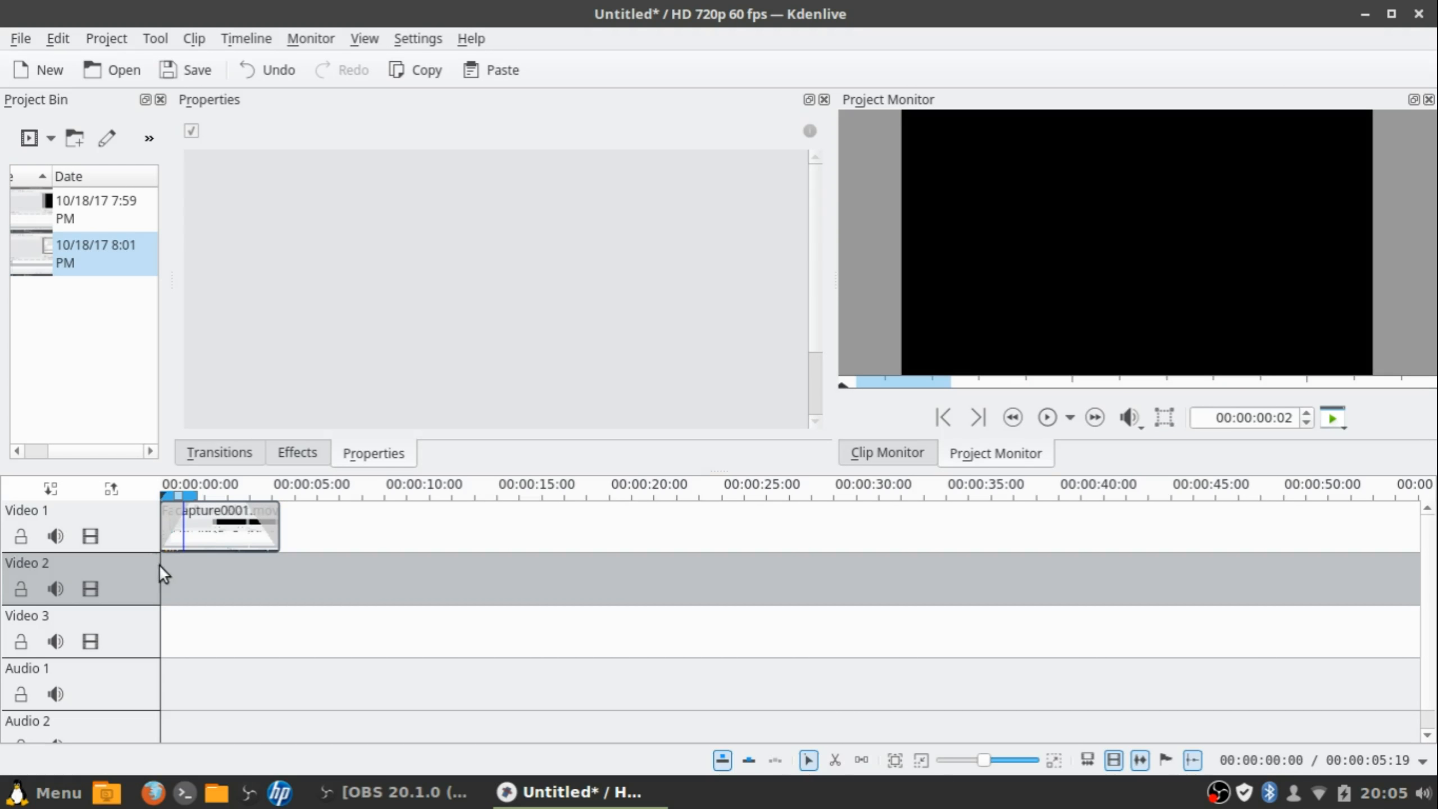
Play back the edited clip, then delete capture0001.mov from Video 1
click(1047, 418)
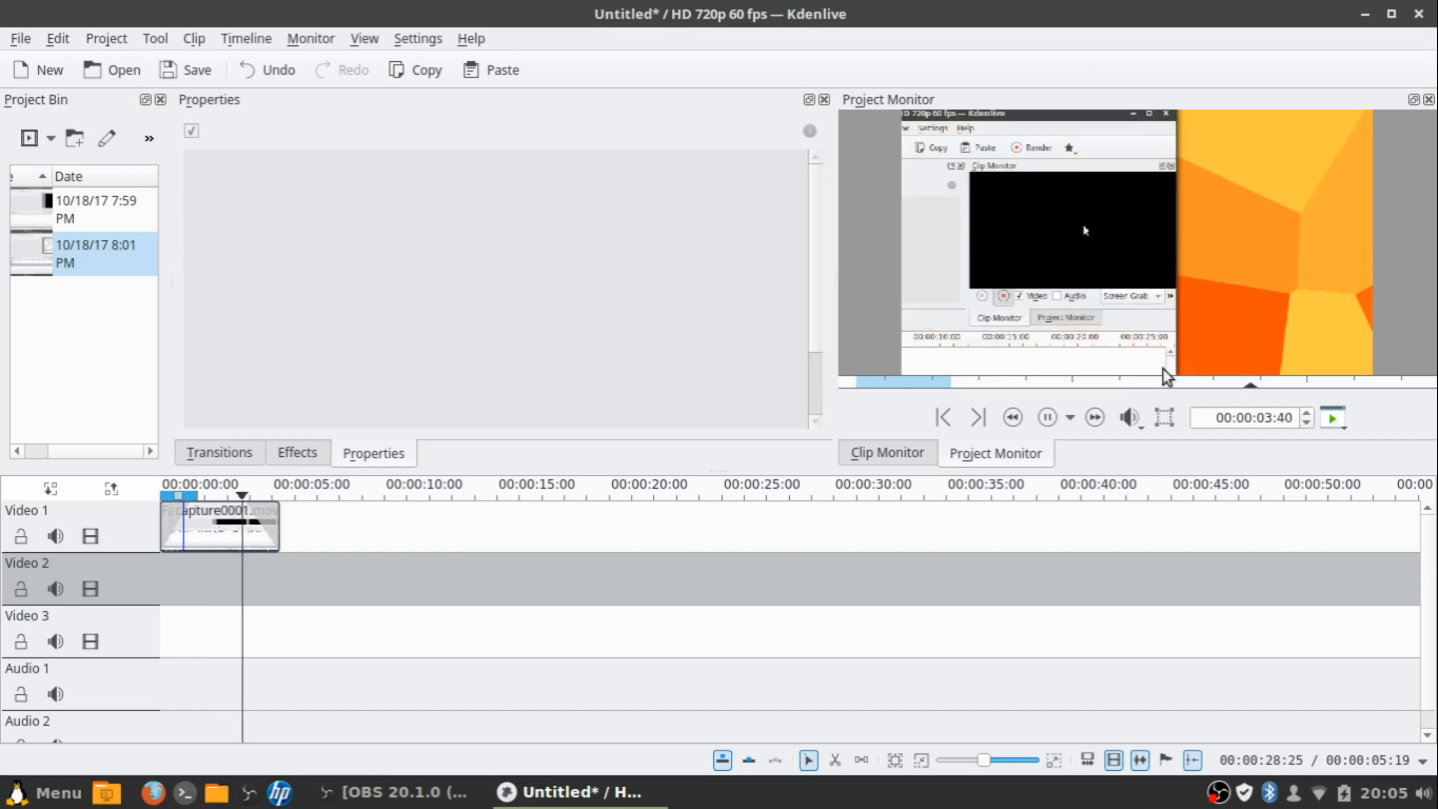
click(1047, 417)
click(246, 504)
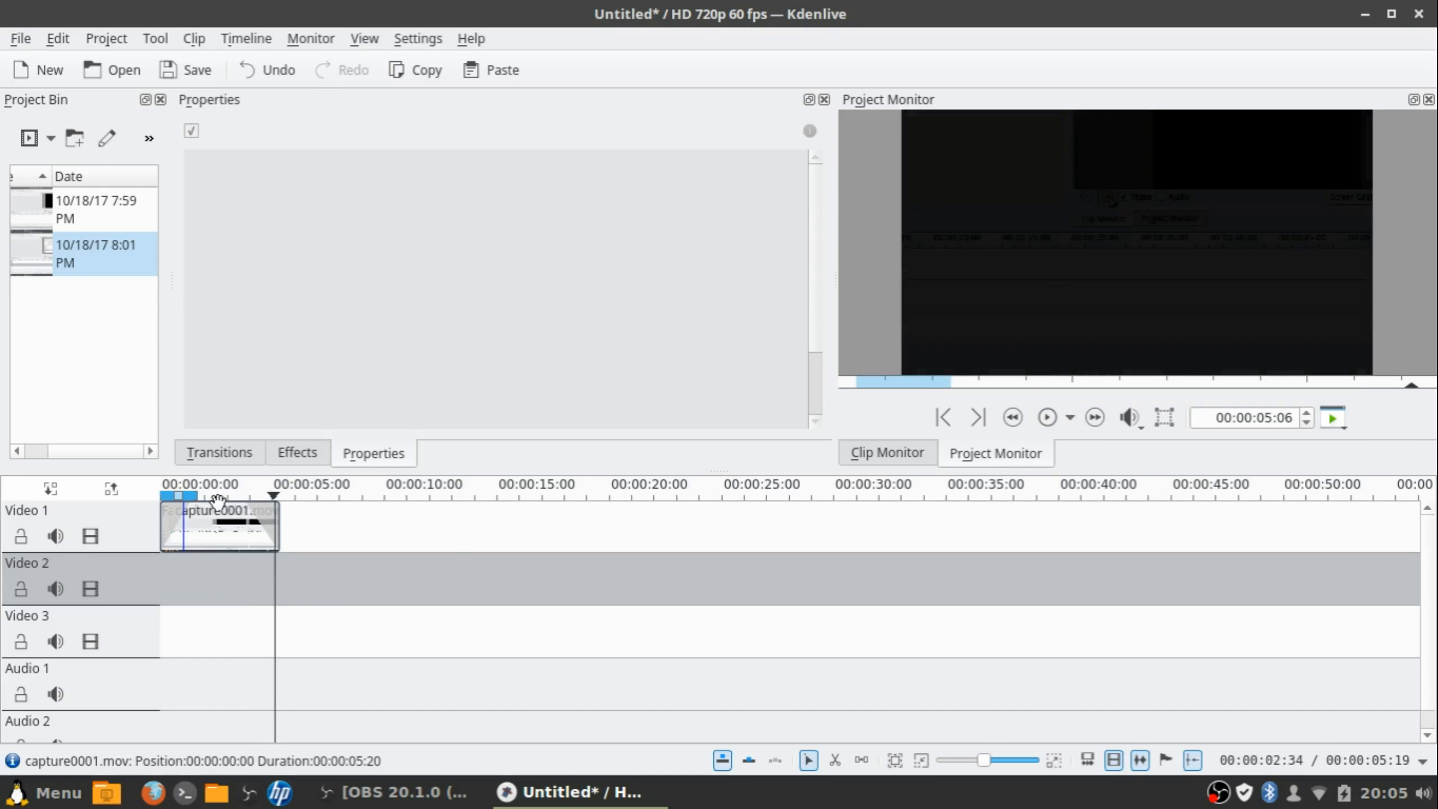
key(Delete)
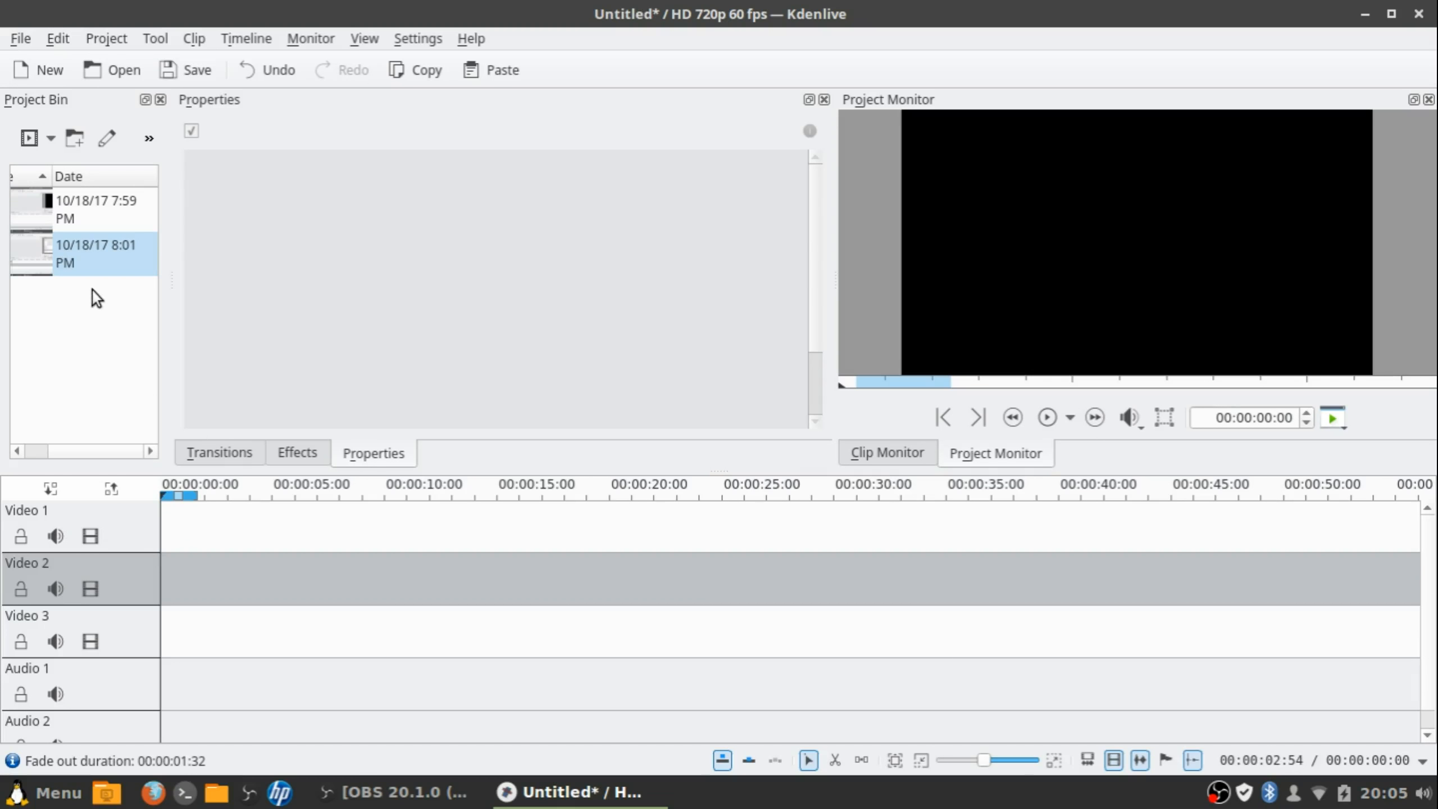
Delete the 8:01 PM and 7:59 PM clips from the project bin
right_click(92, 257)
click(184, 486)
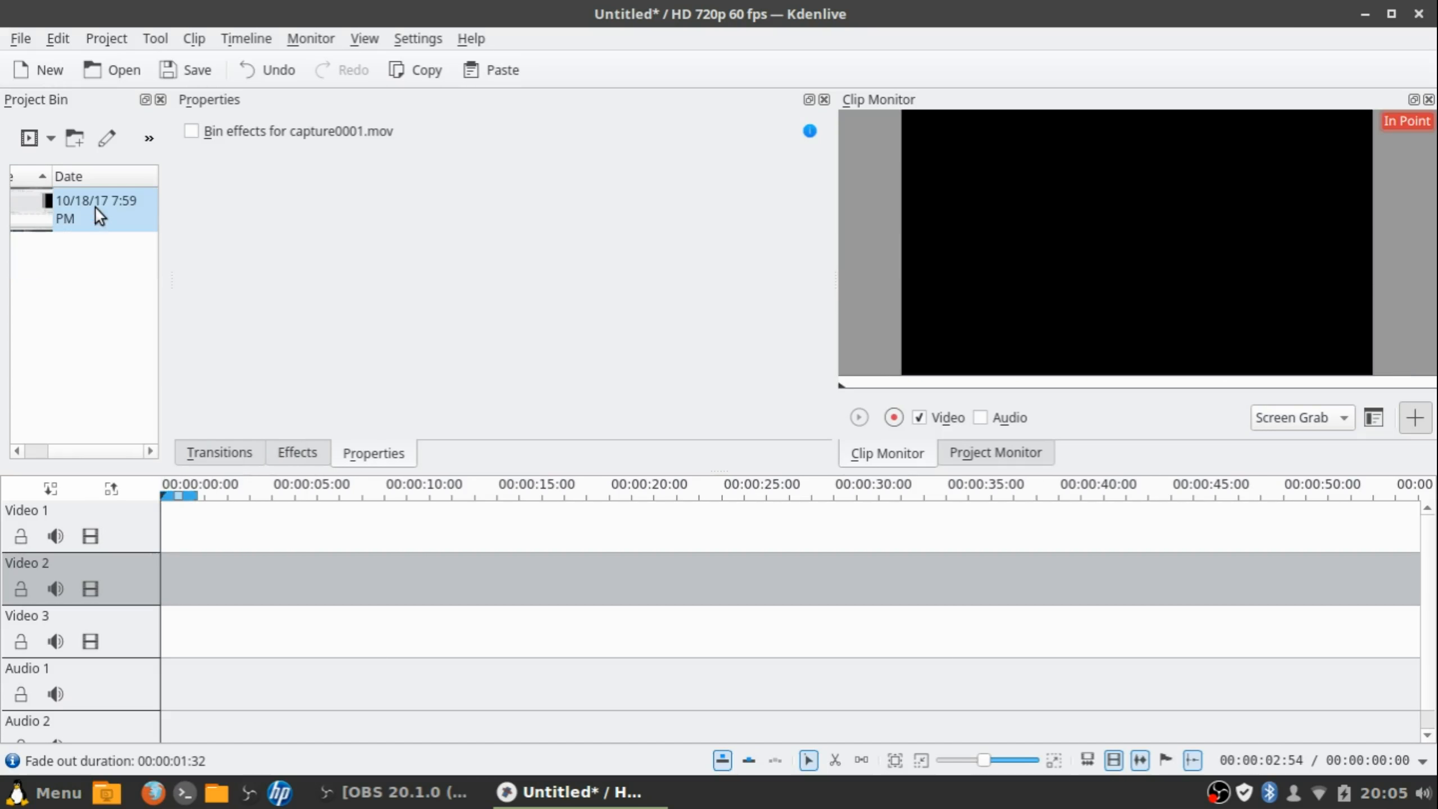
right_click(95, 208)
click(148, 425)
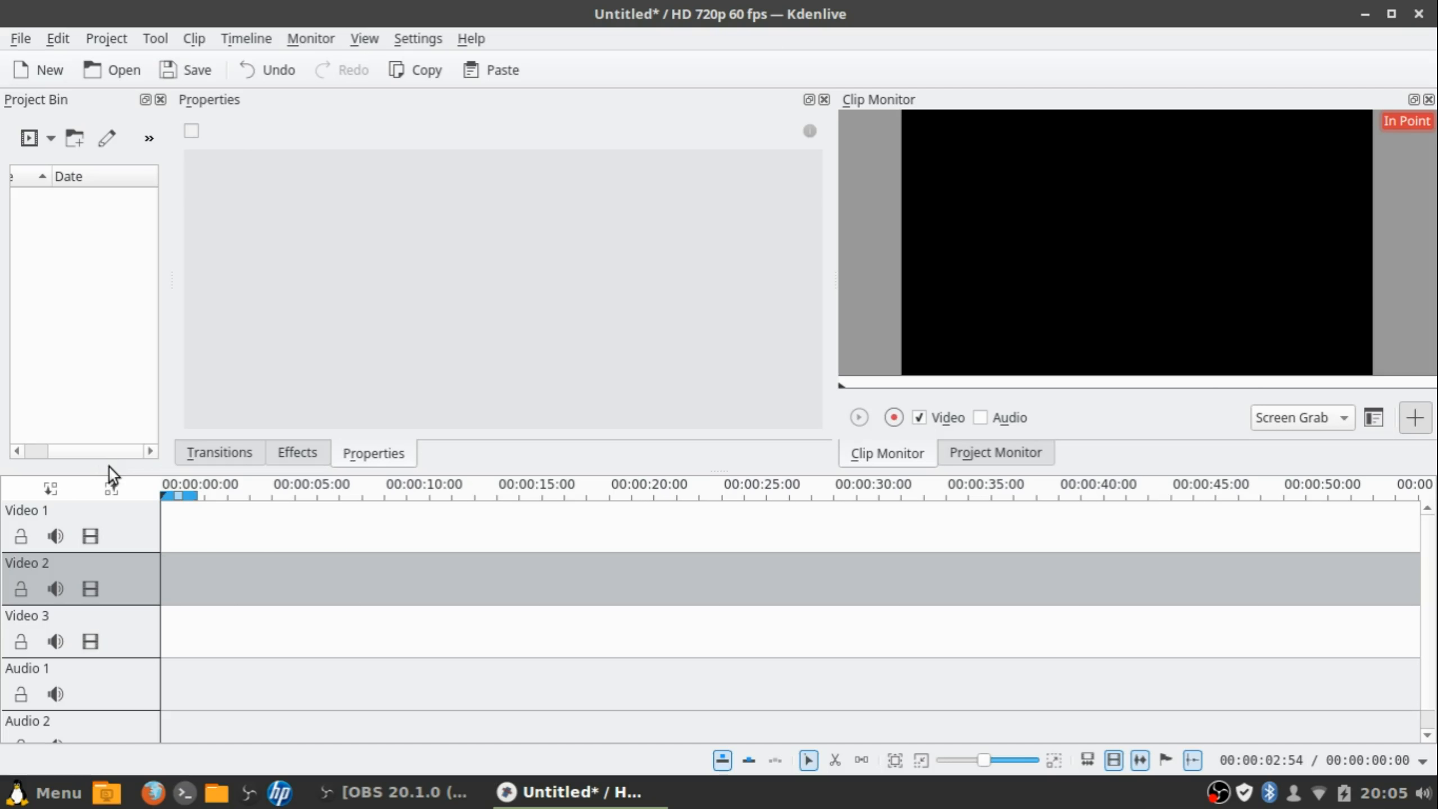
Restore the Clip Monitor playback controls and quit Kdenlive without saving
click(1424, 424)
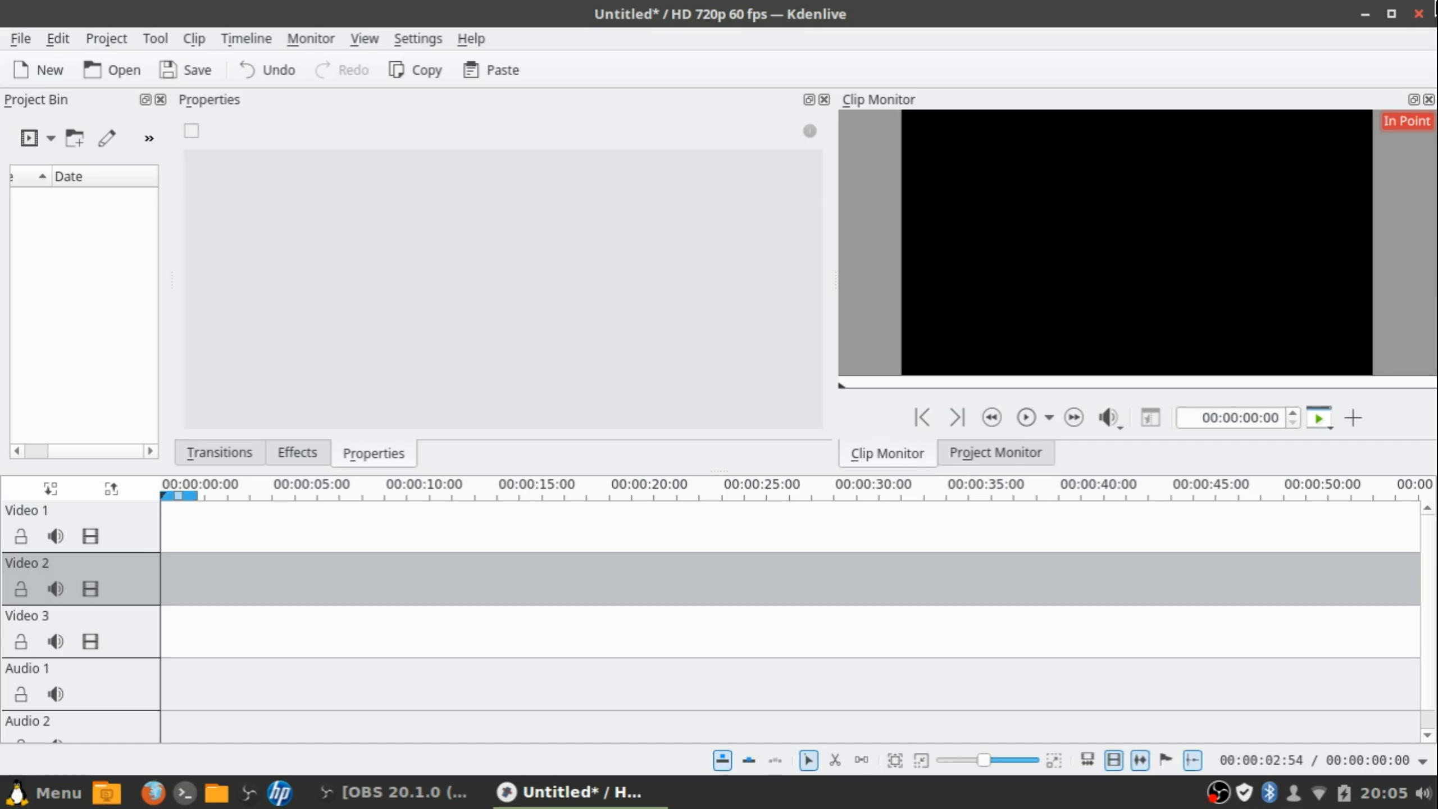
click(1436, 6)
click(728, 393)
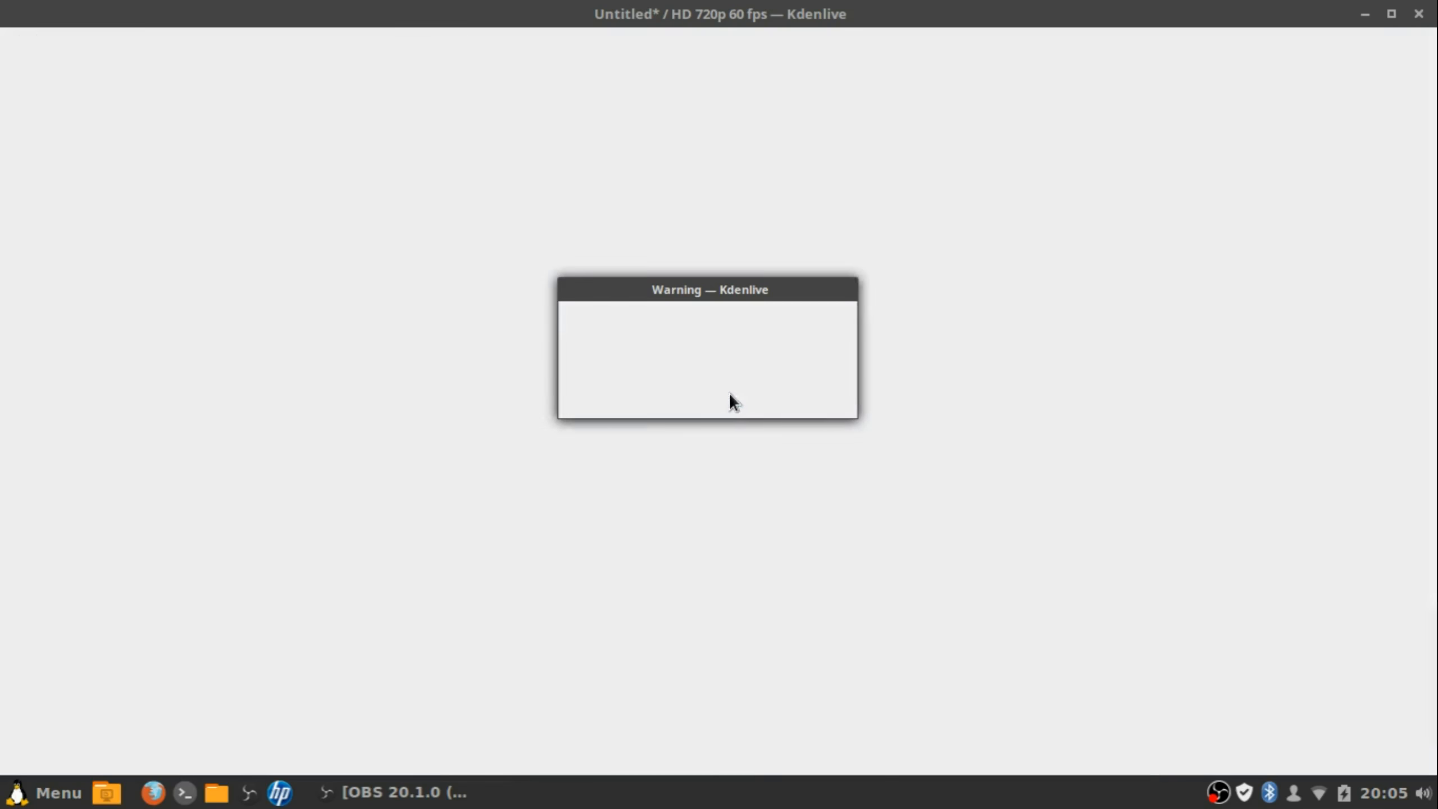